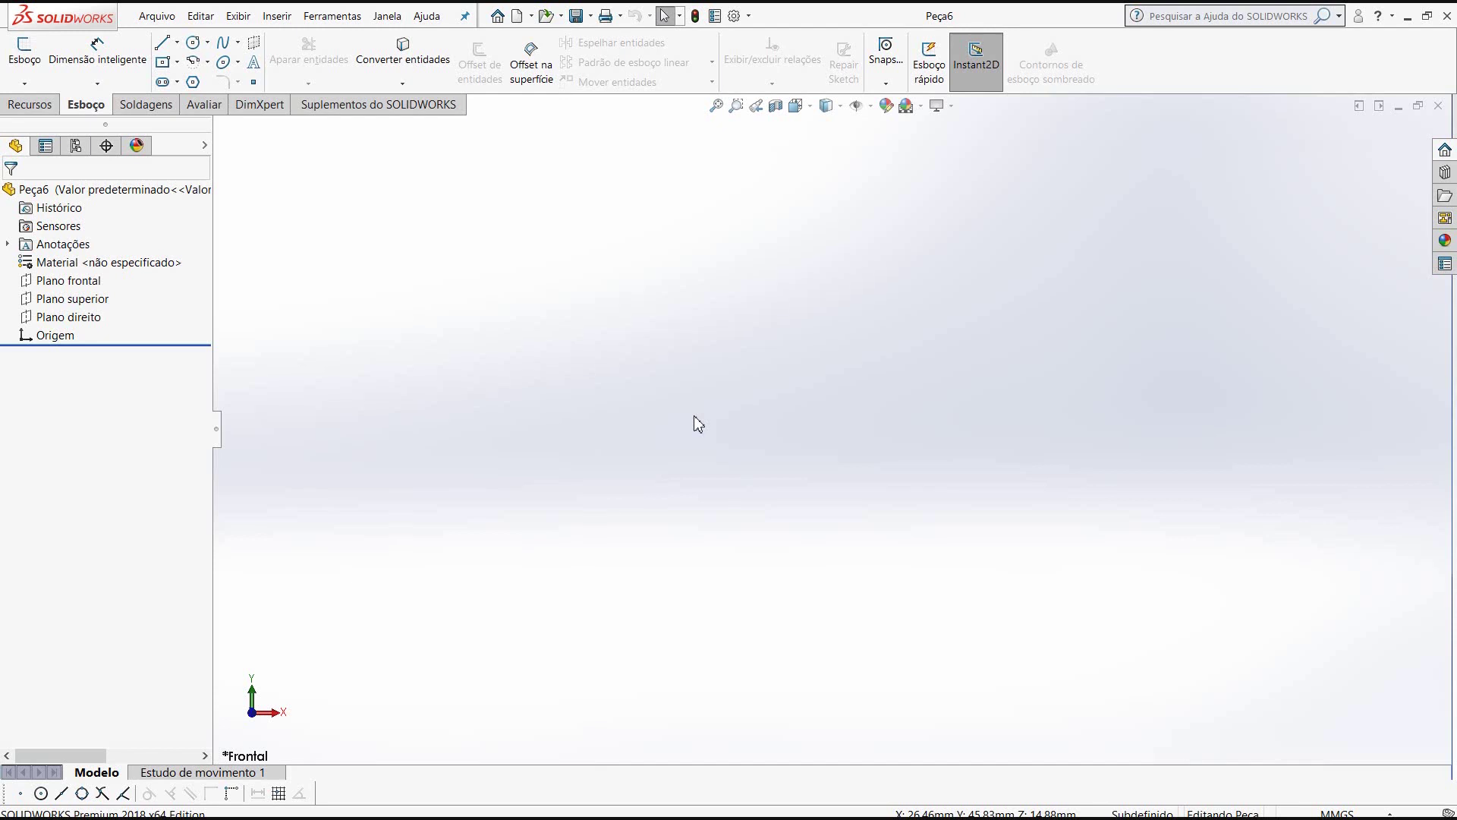
# - Select Plano superior and view it straight down from the top
pyautogui.click(72, 298)
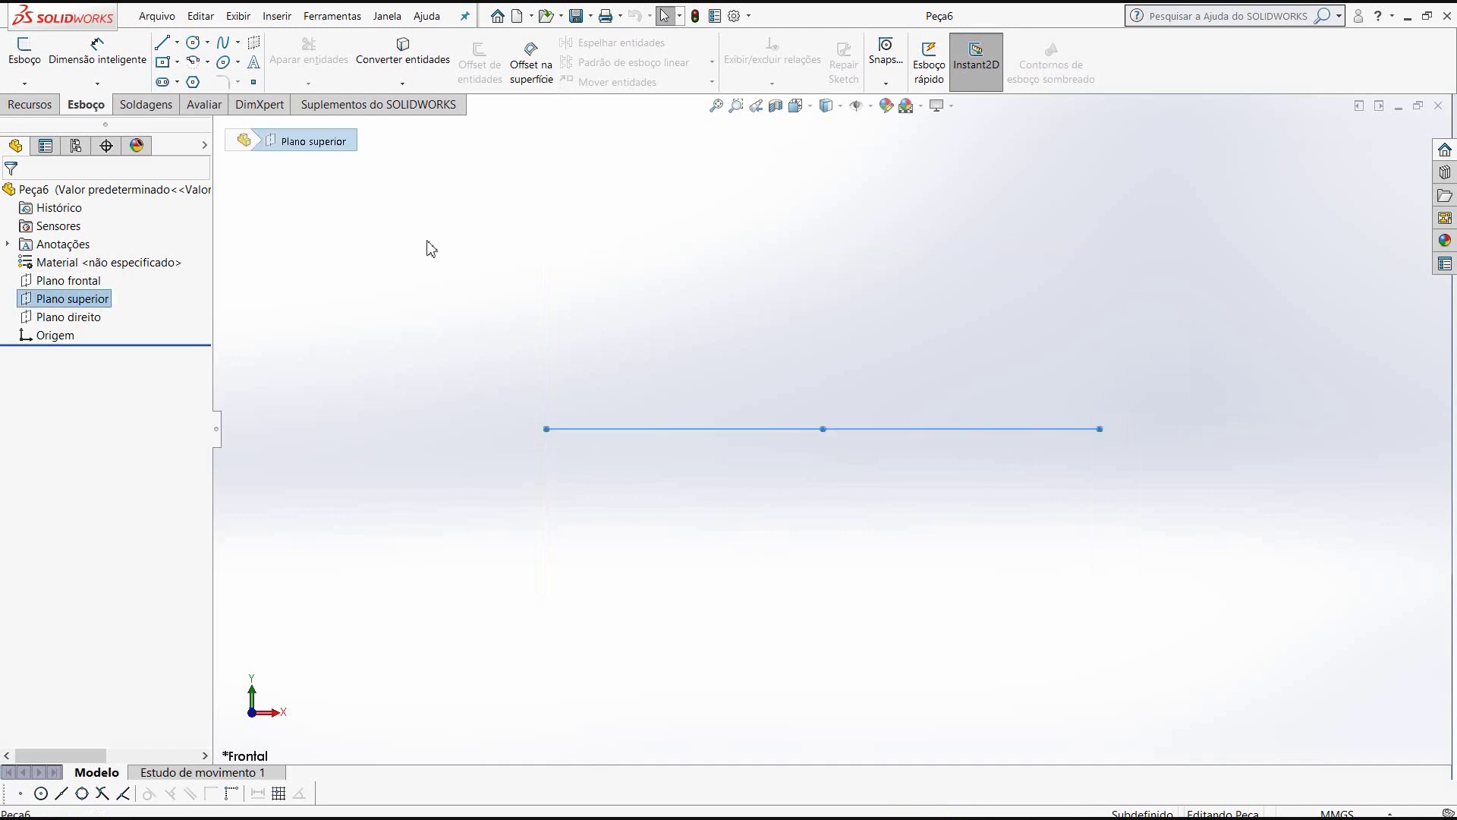
pyautogui.click(811, 109)
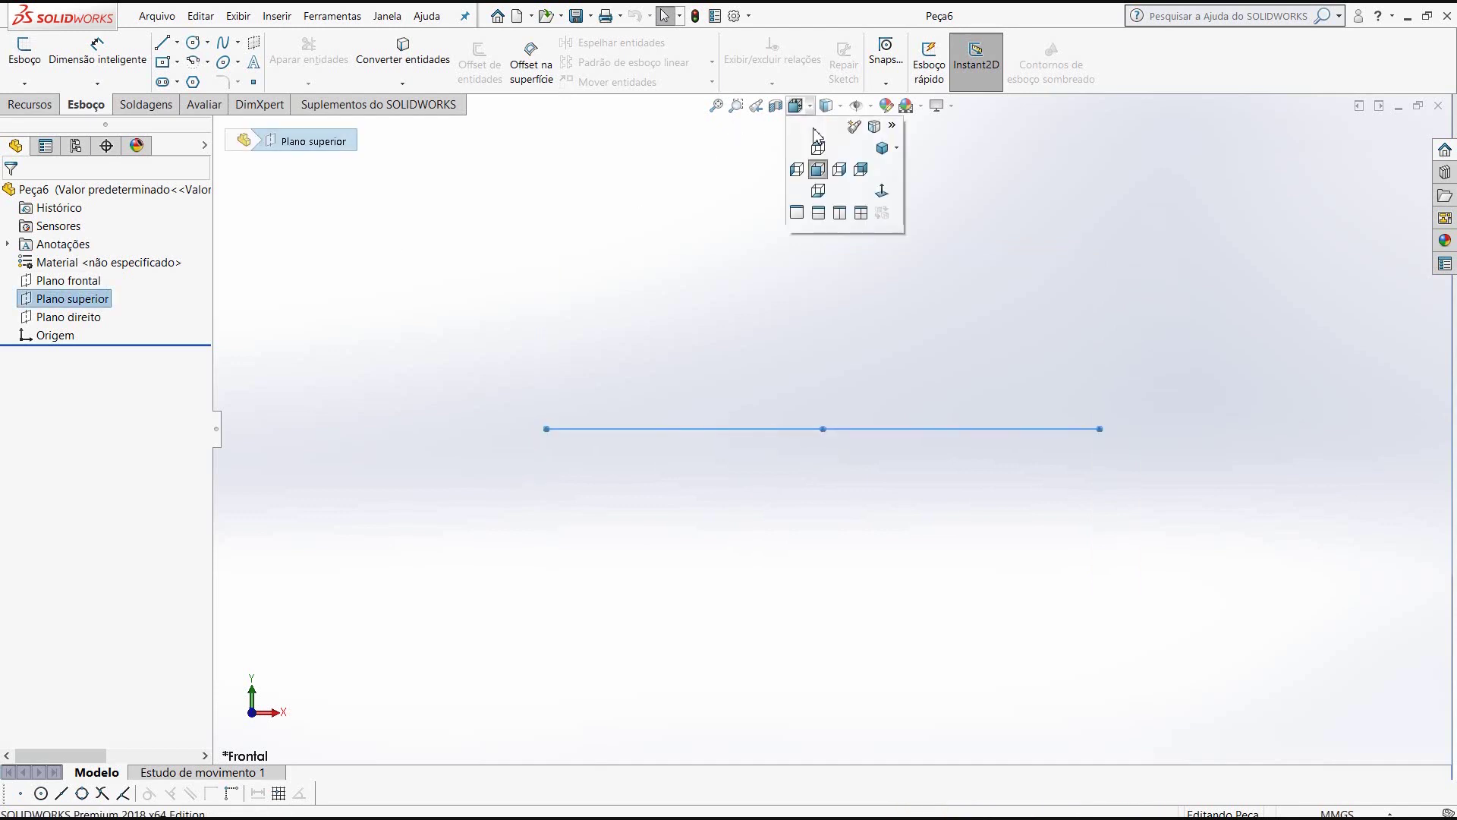
pyautogui.click(820, 156)
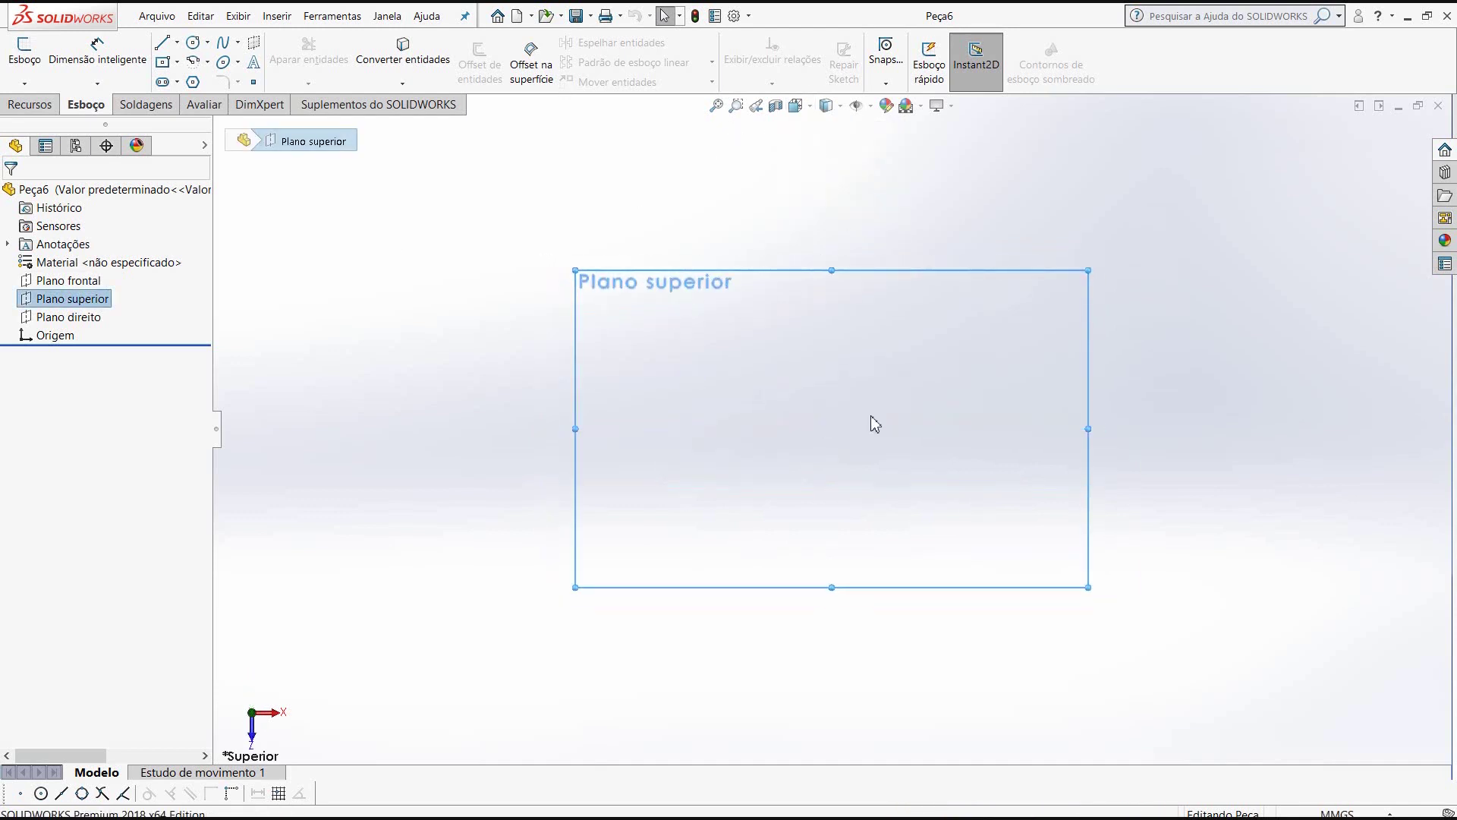
pyautogui.scroll(-1, 926, 385)
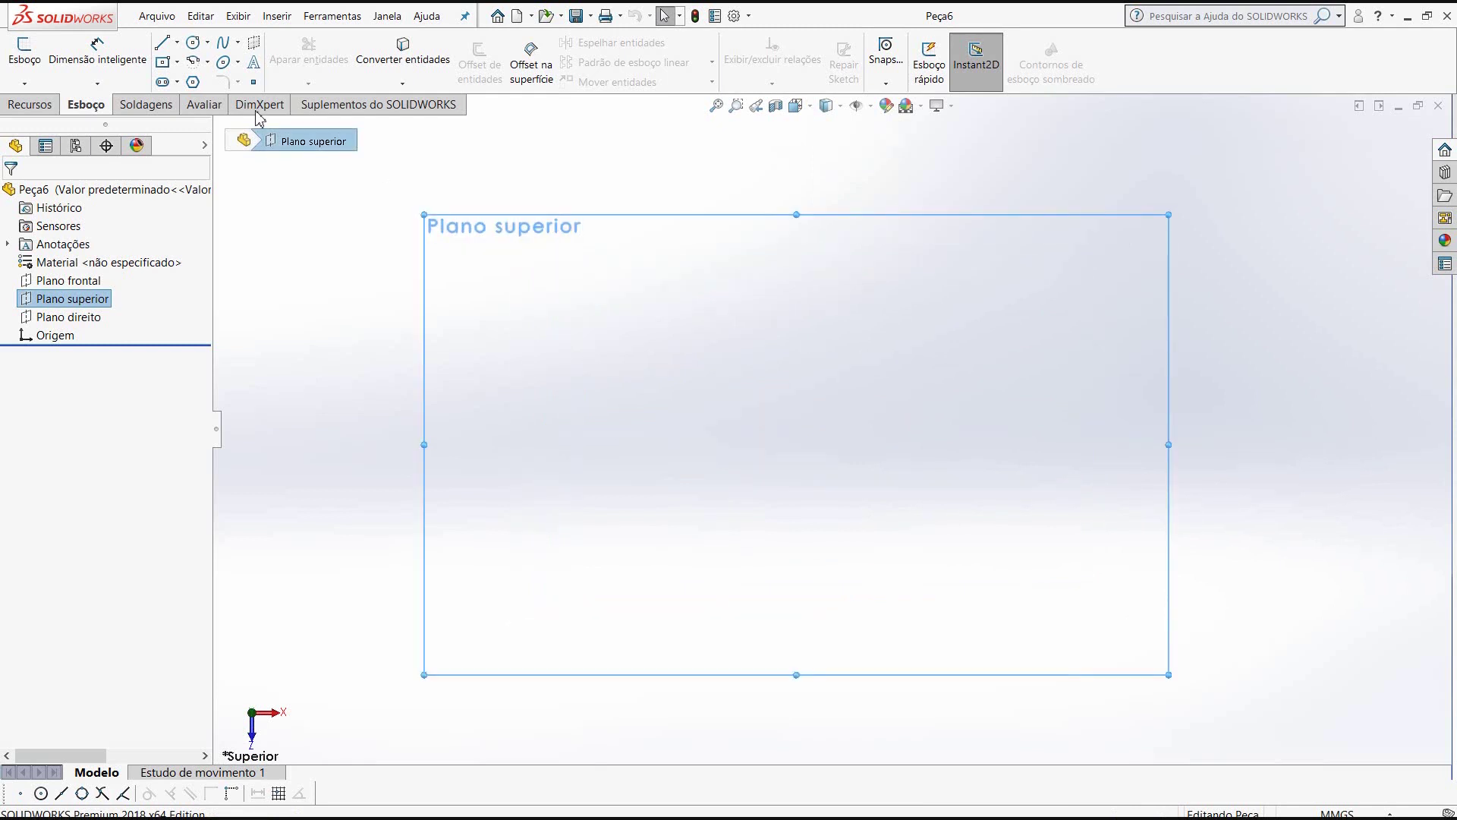
pyautogui.click(176, 43)
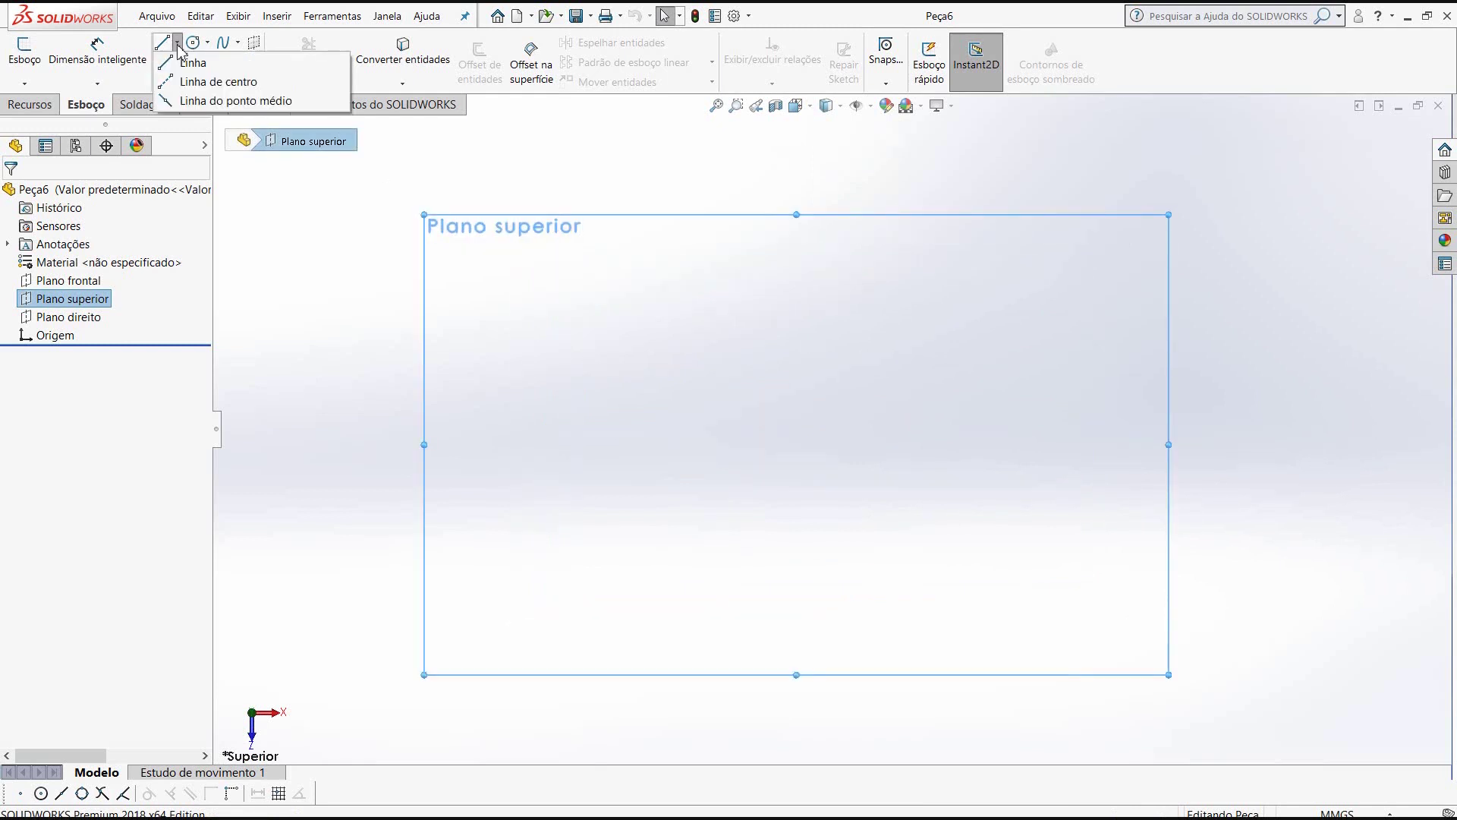
# - Draw a vertical line about 71.5 mm long, its midpoint on the origin
pyautogui.click(168, 101)
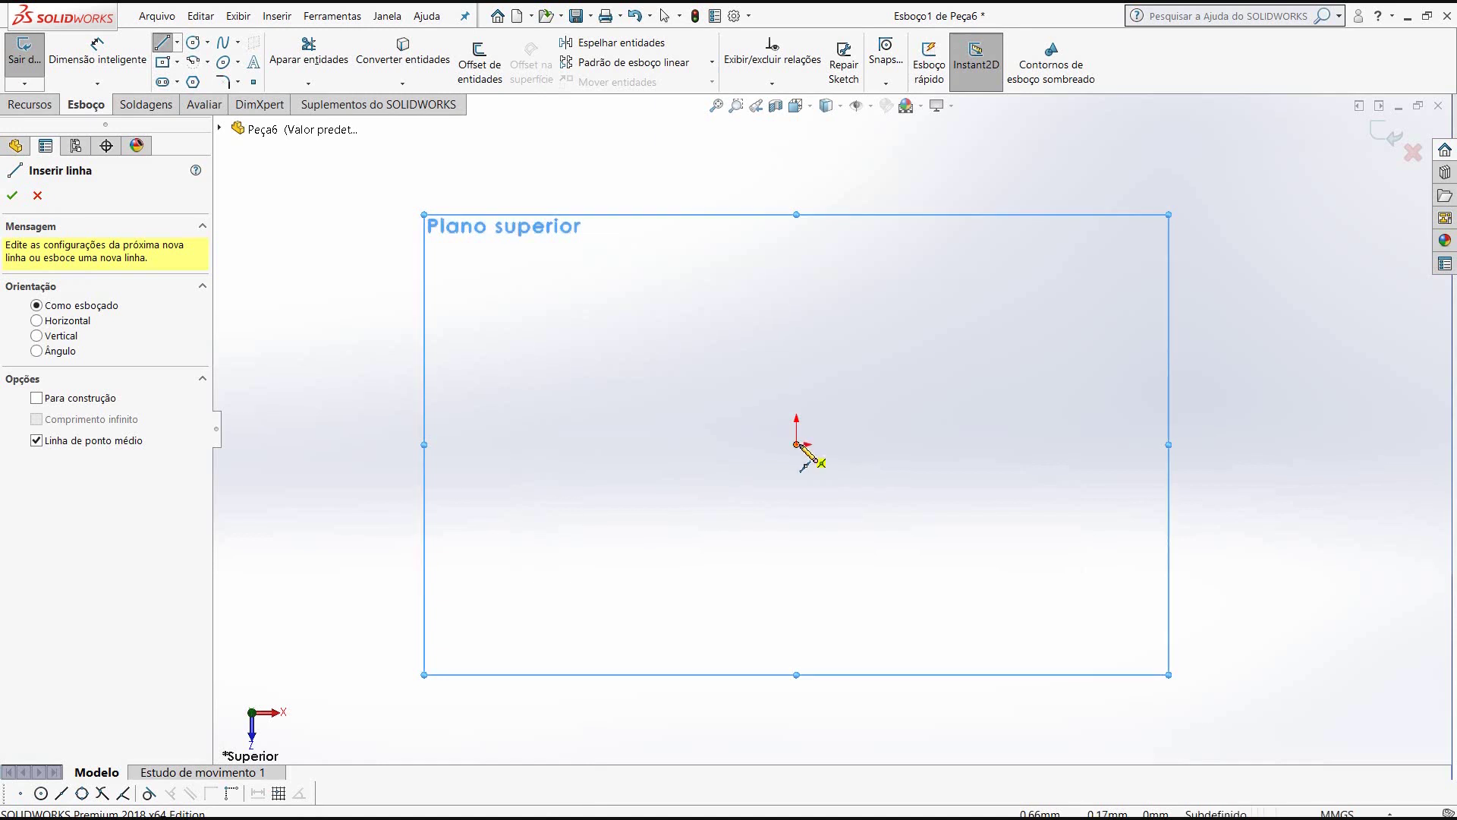
pyautogui.click(796, 444)
pyautogui.click(796, 594)
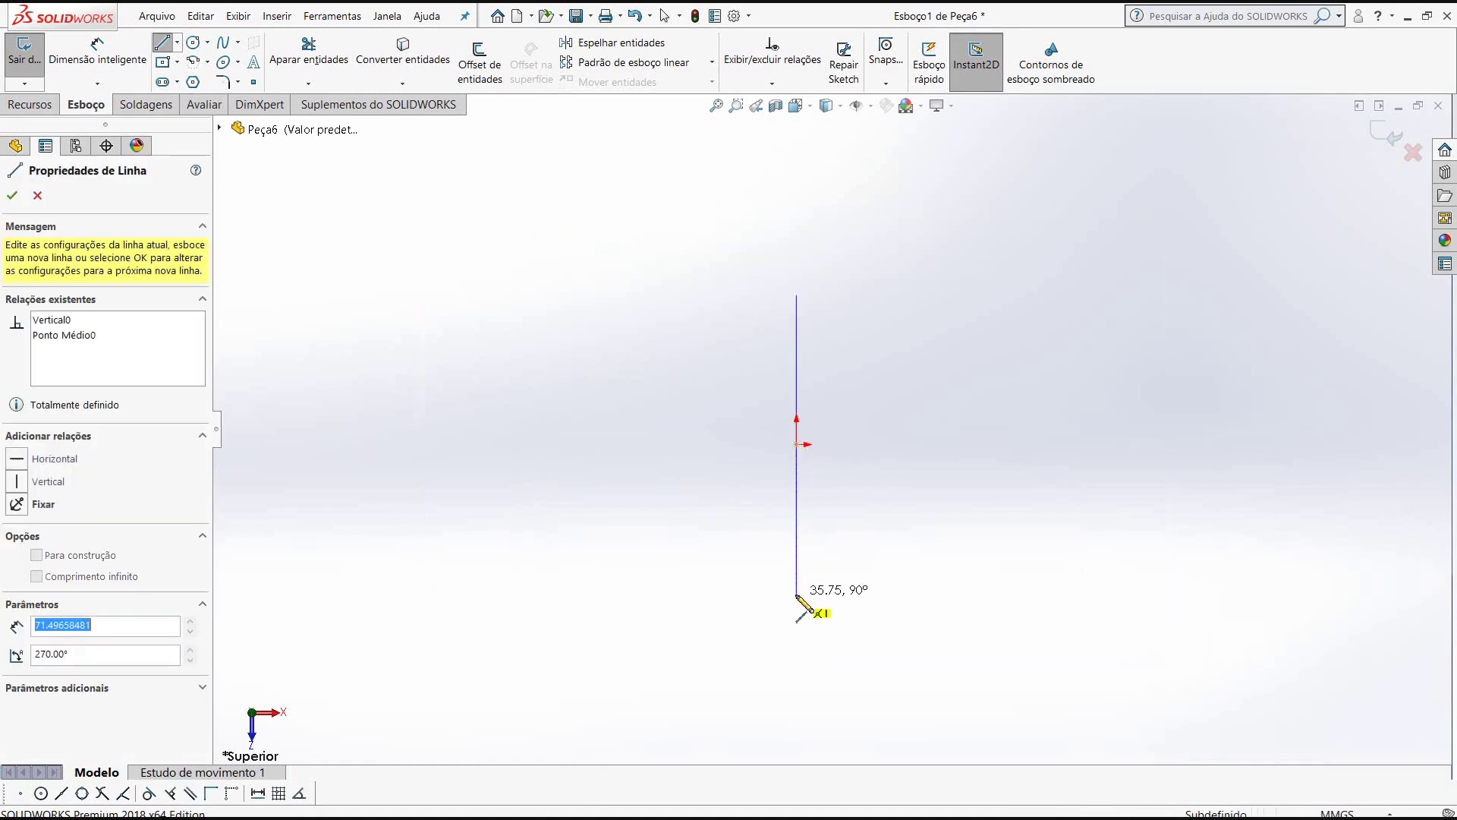
pyautogui.rightClick(803, 596)
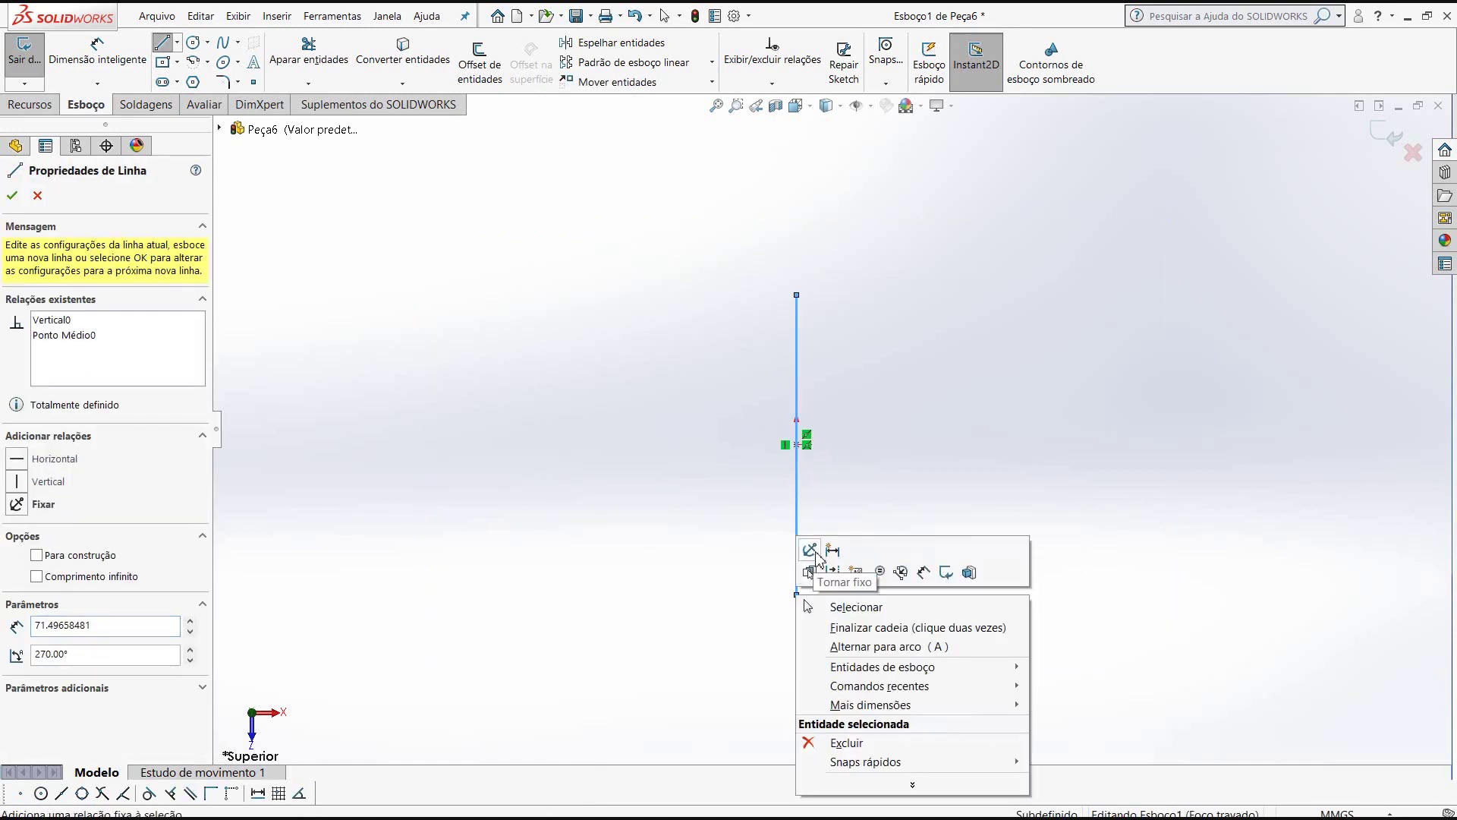
pyautogui.click(850, 492)
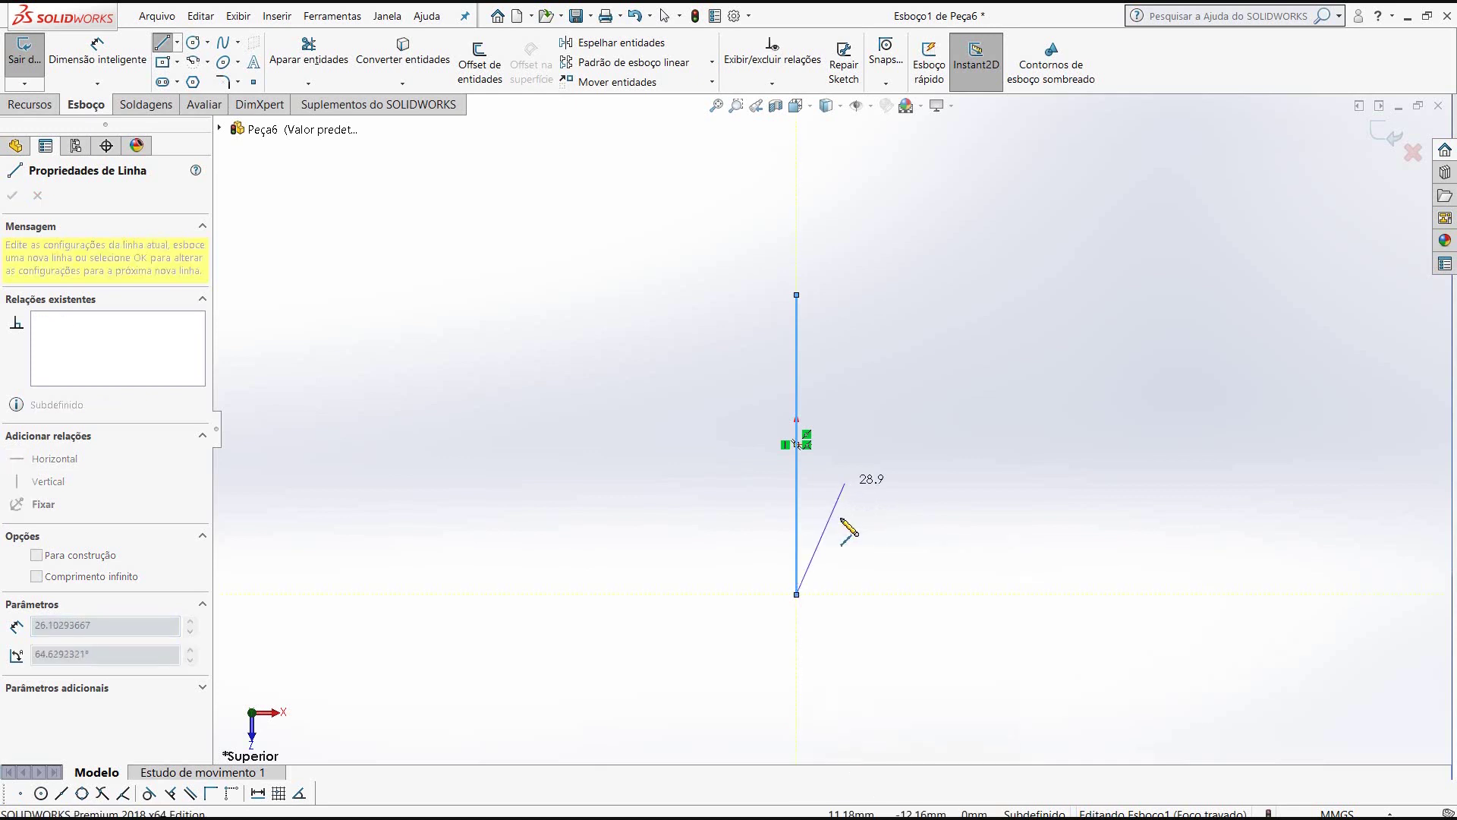
pyautogui.rightClick(843, 518)
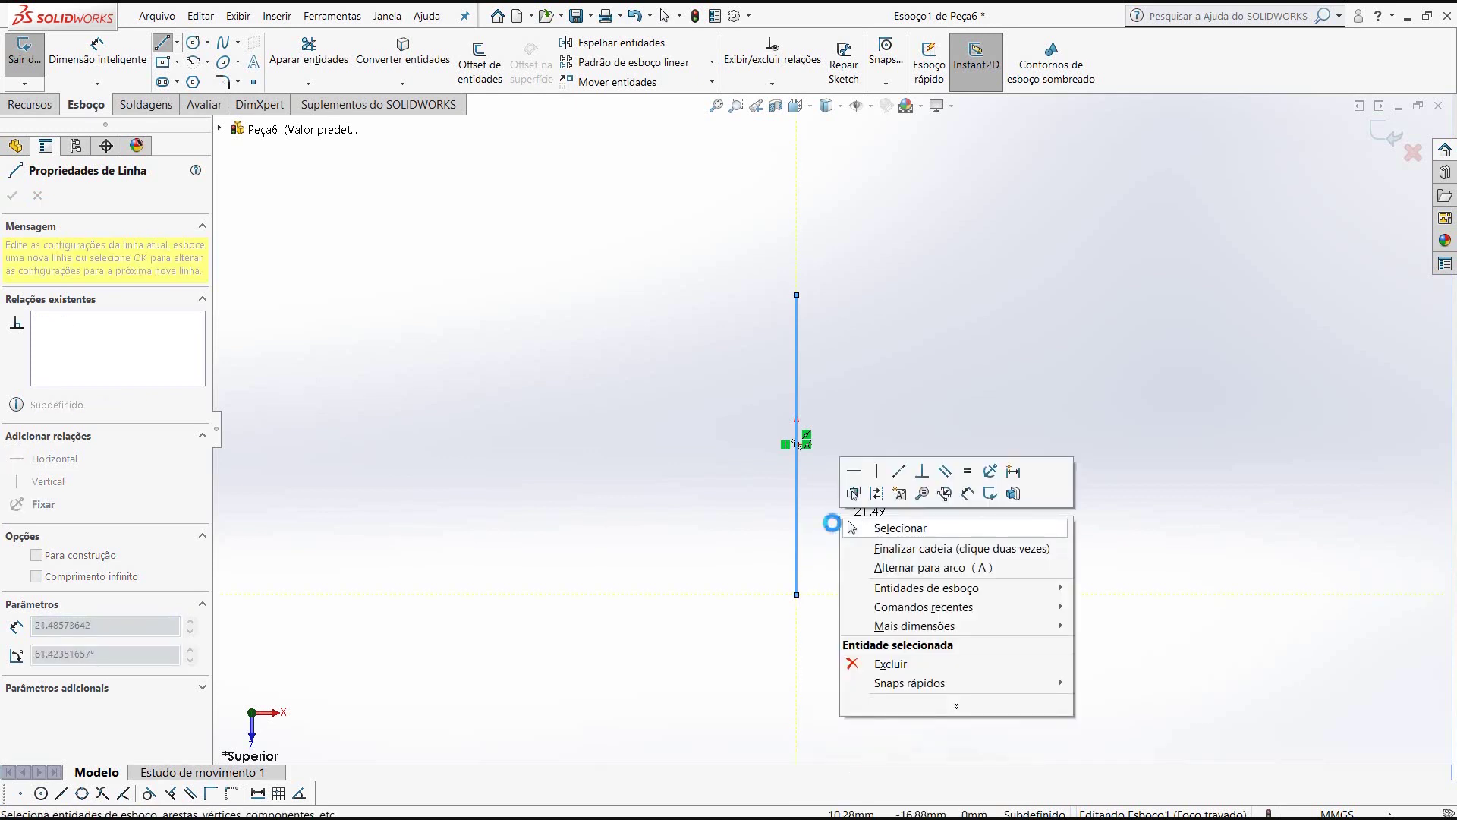
pyautogui.press('Escape')
pyautogui.click(798, 518)
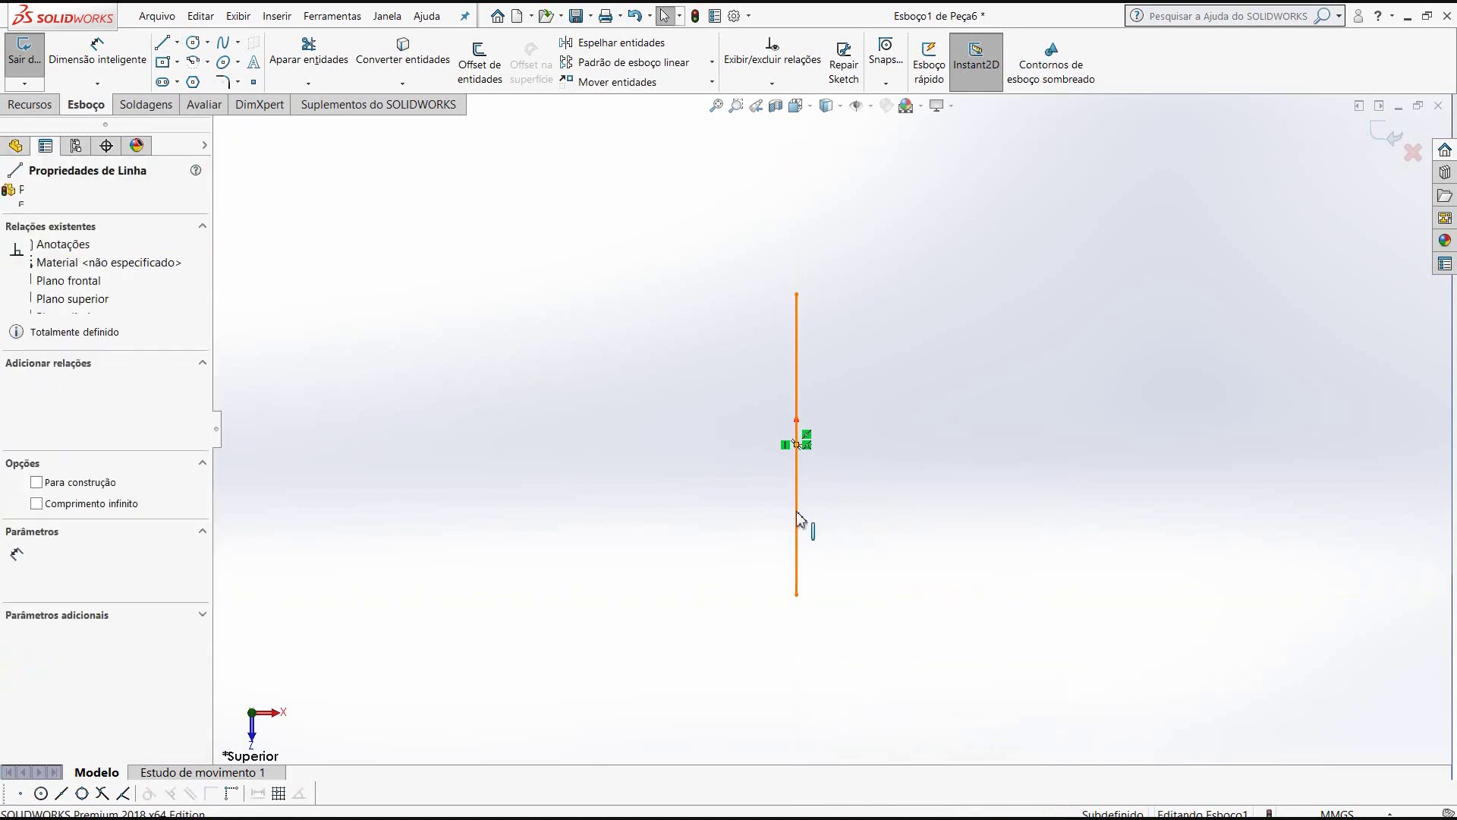
pyautogui.rightClick(797, 516)
pyautogui.click(835, 472)
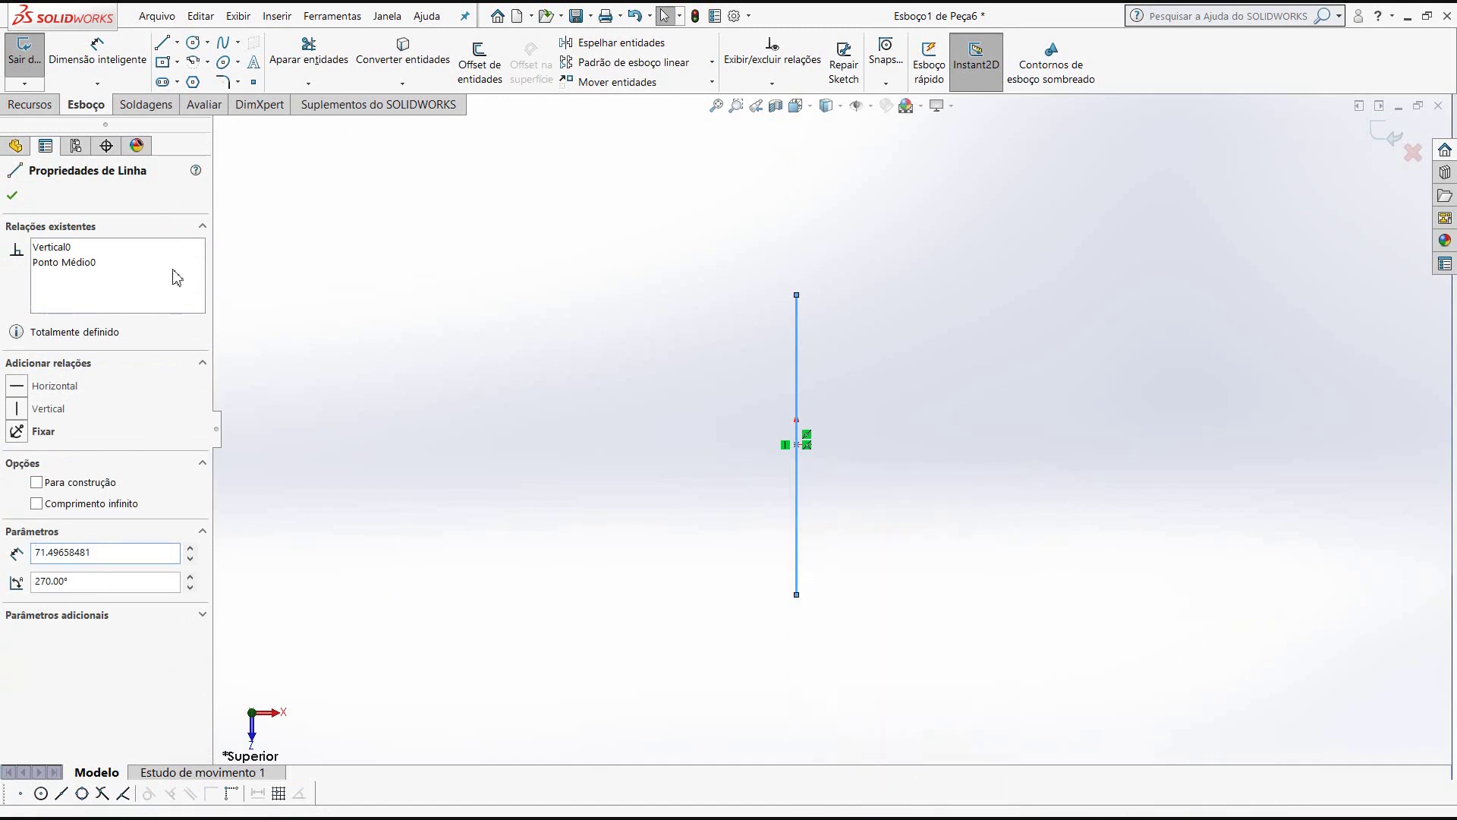
pyautogui.click(12, 196)
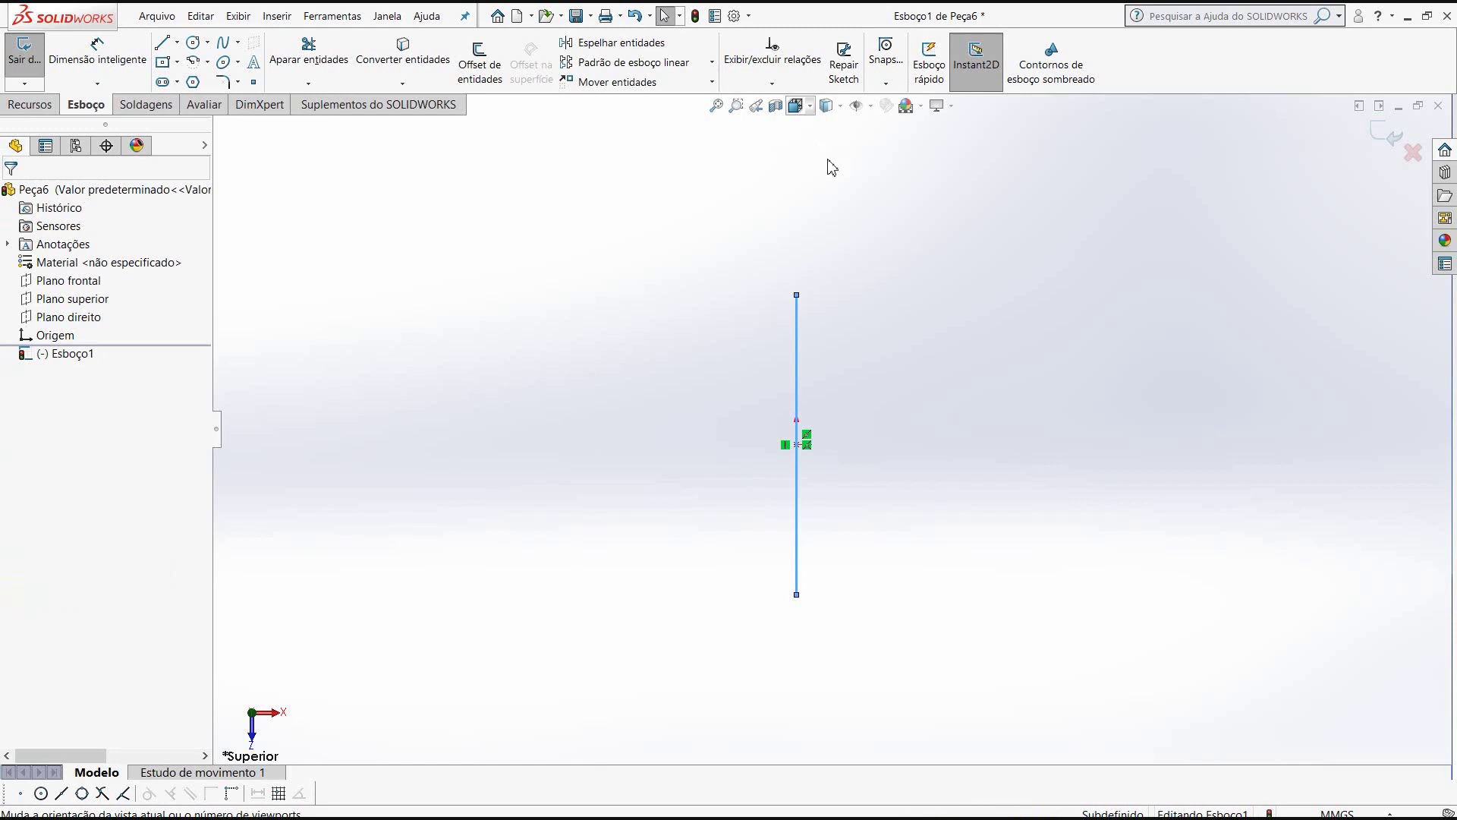
pyautogui.press('space')
# - Show the line sketch in isometric view and select Plano superior as reference
pyautogui.click(882, 150)
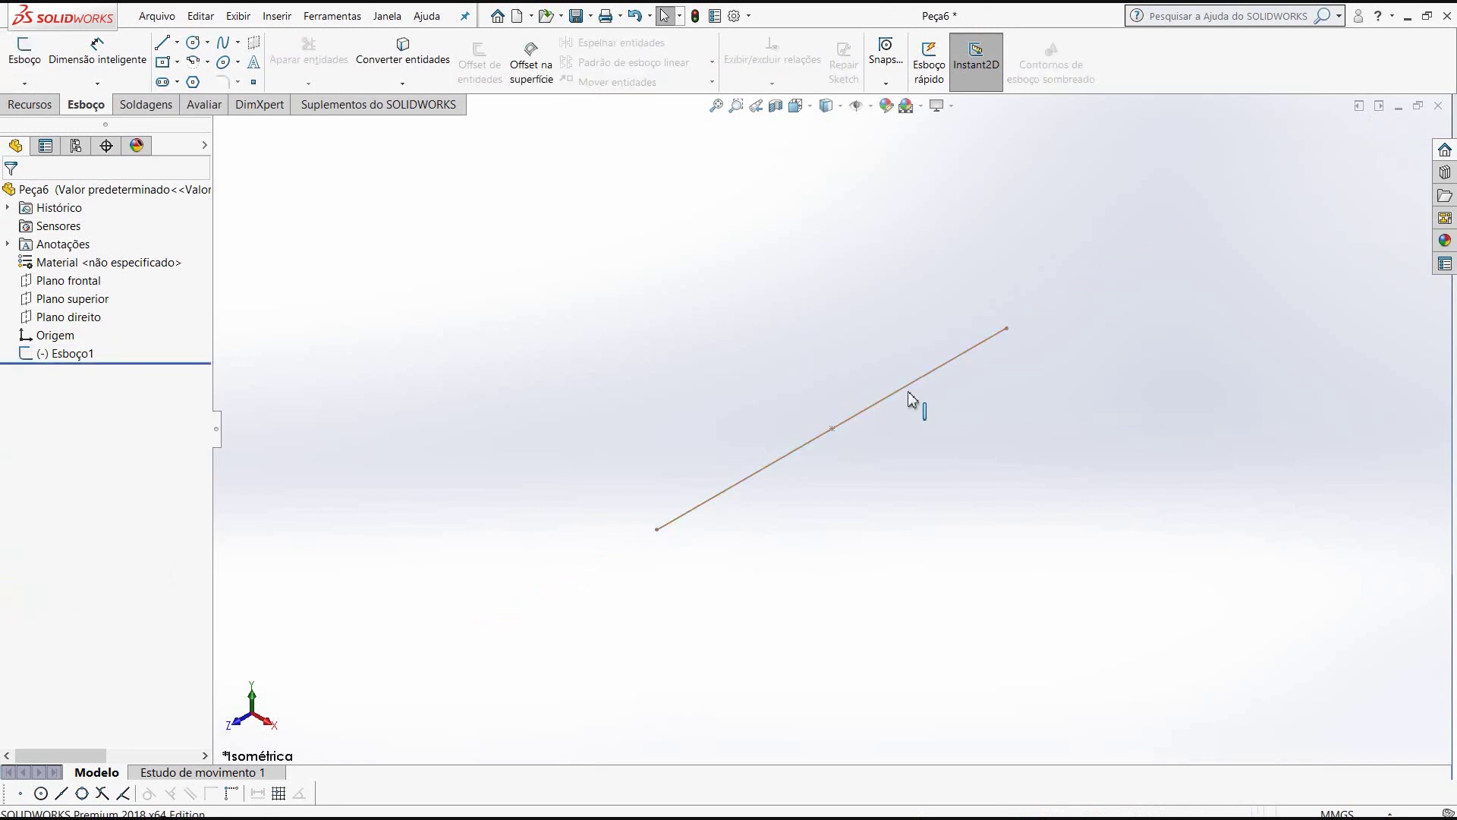
pyautogui.scroll(2, 960, 303)
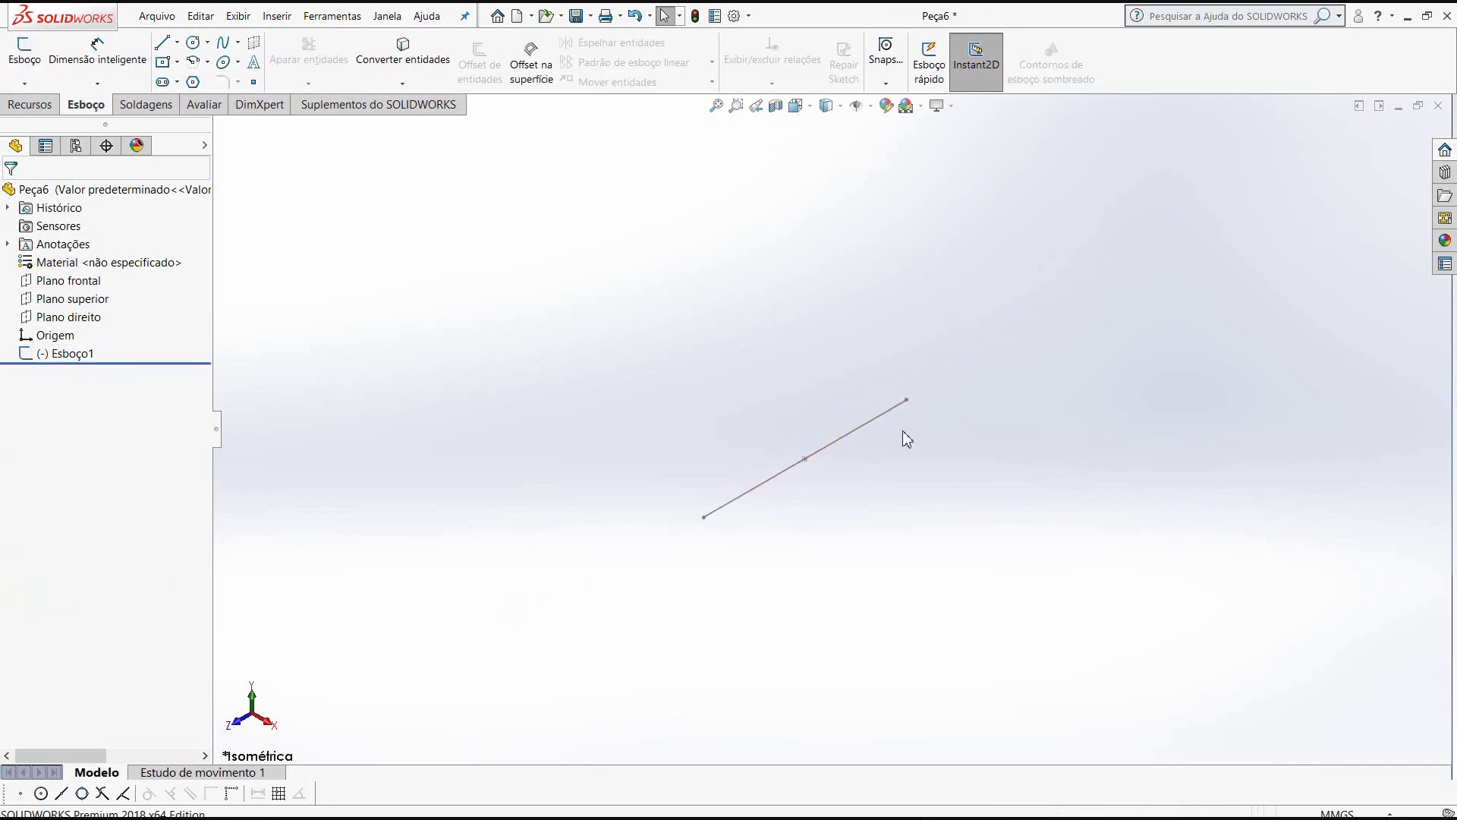
pyautogui.scroll(-1, 907, 443)
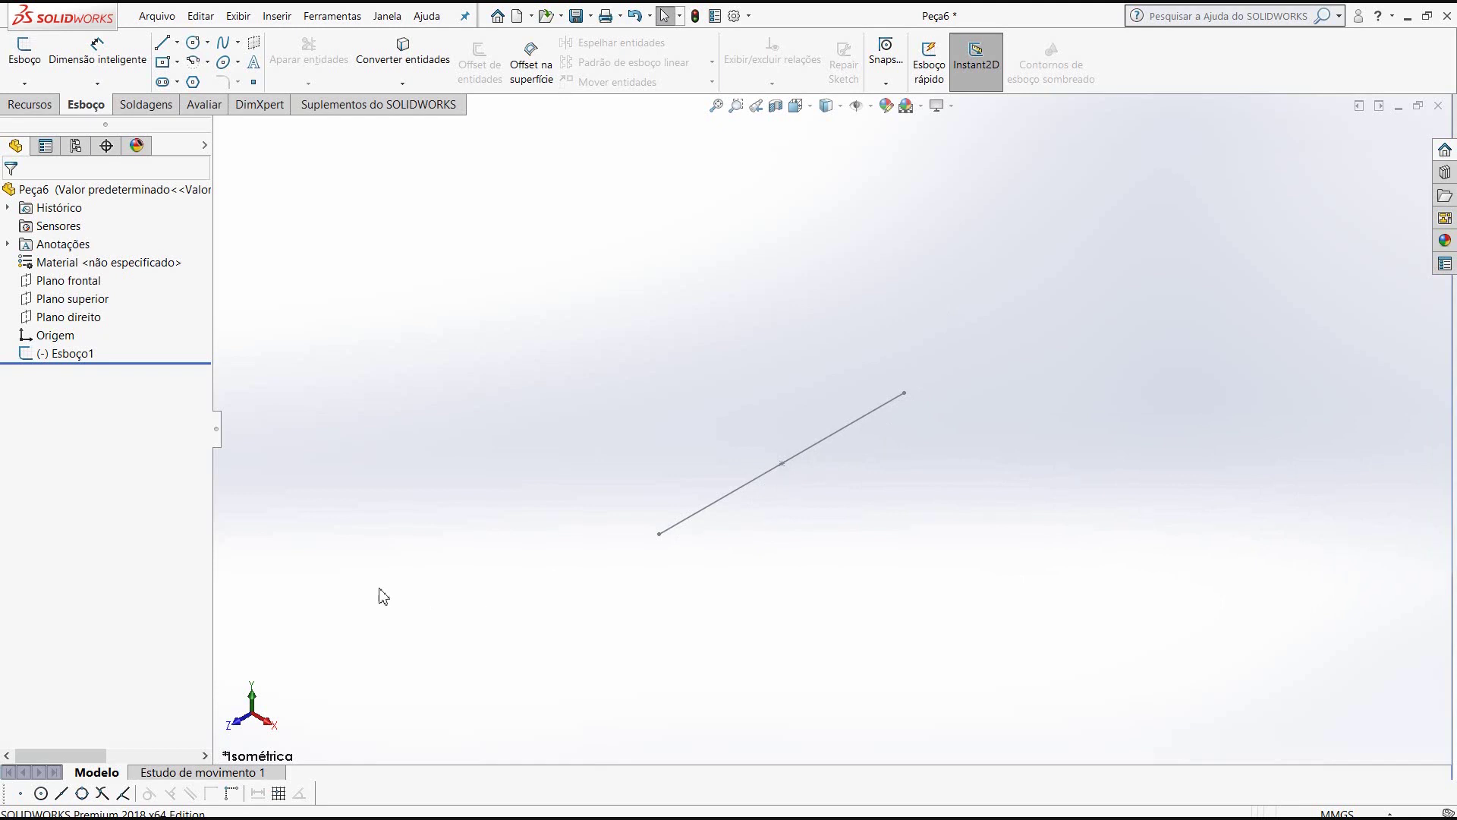
pyautogui.click(68, 298)
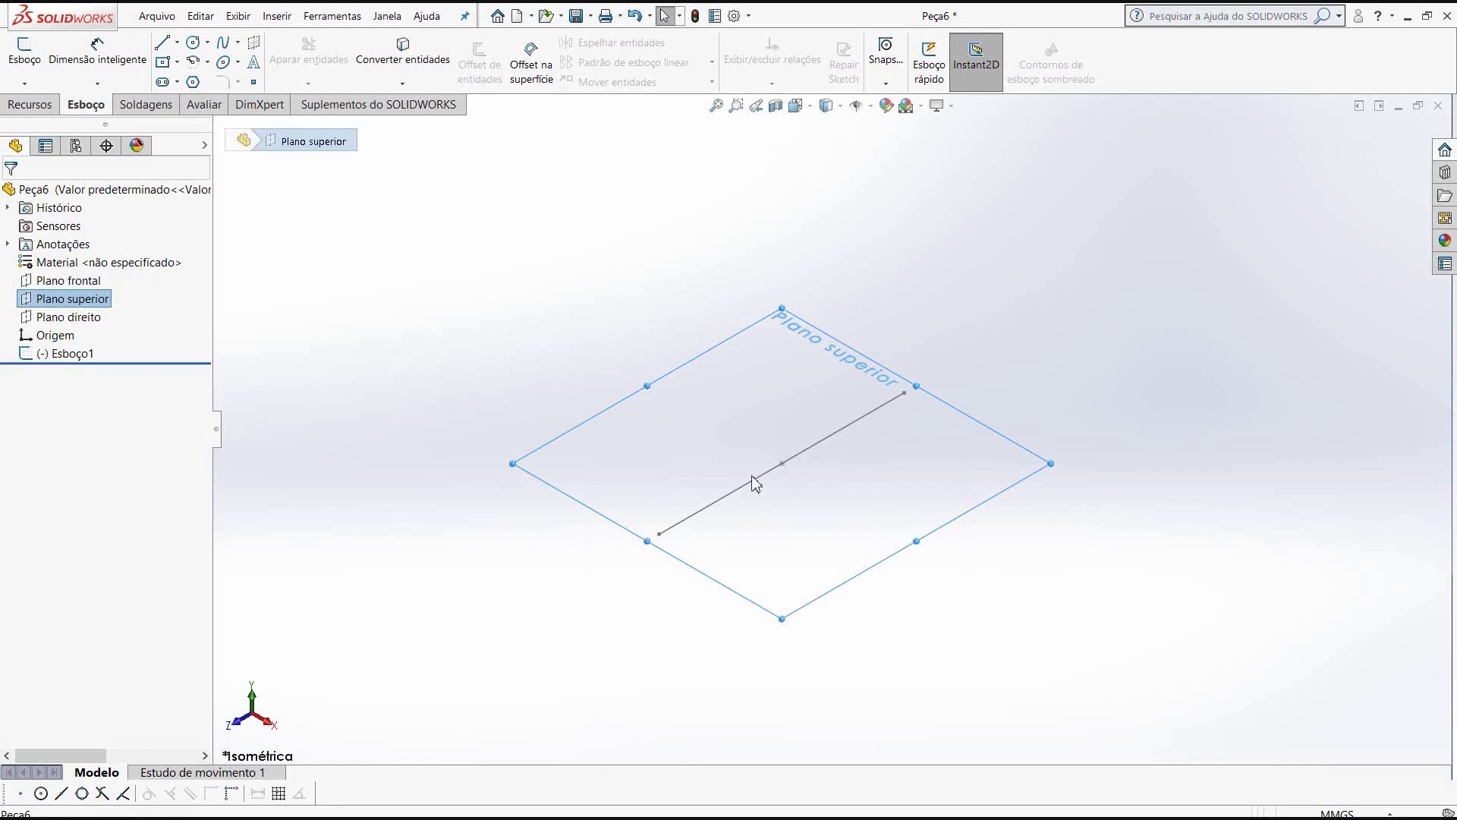
pyautogui.click(16, 106)
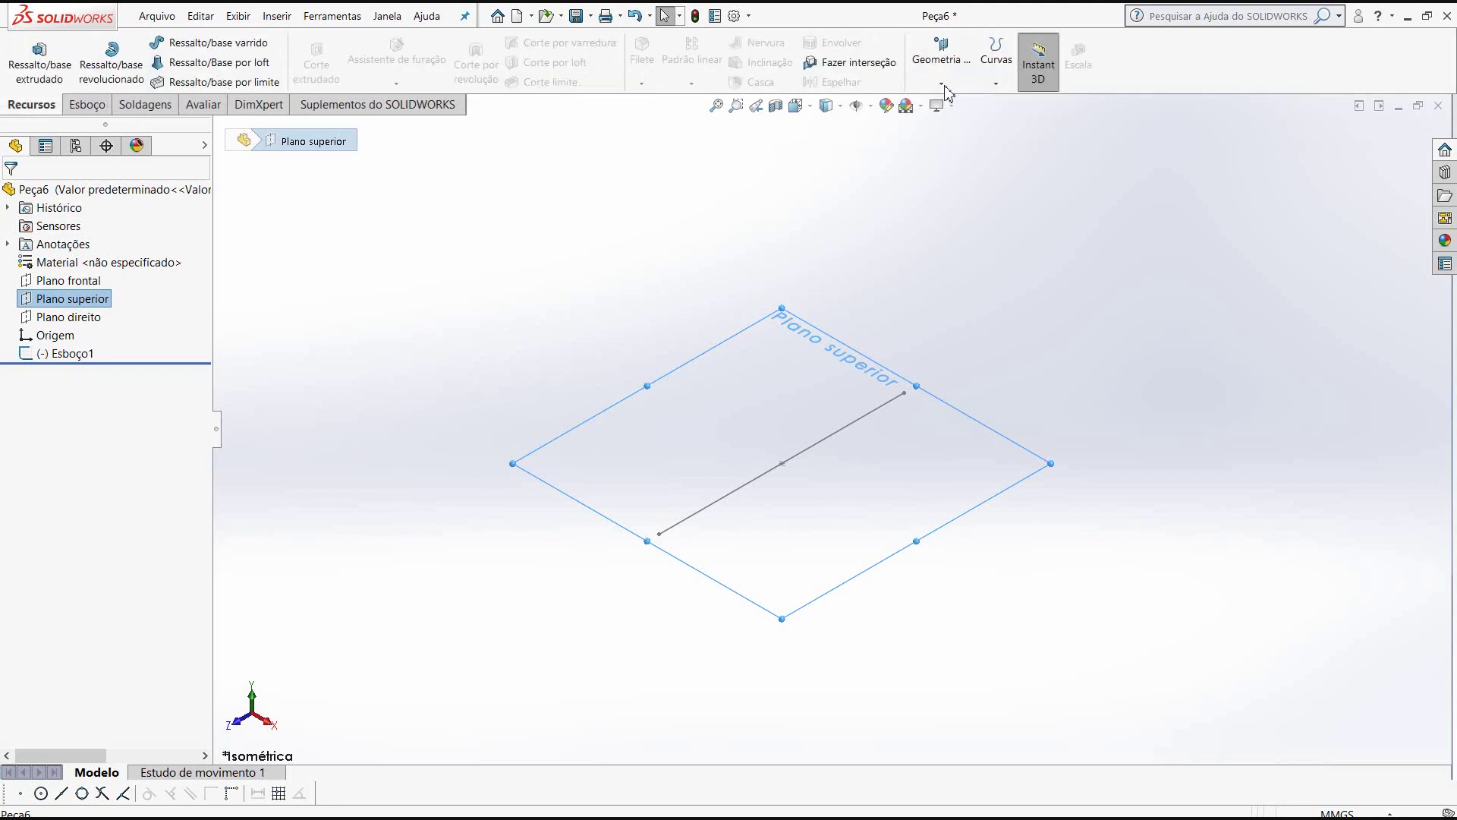
# - Start a reference plane from Plano superior through both endpoints of the sketch line
pyautogui.click(946, 89)
pyautogui.click(955, 107)
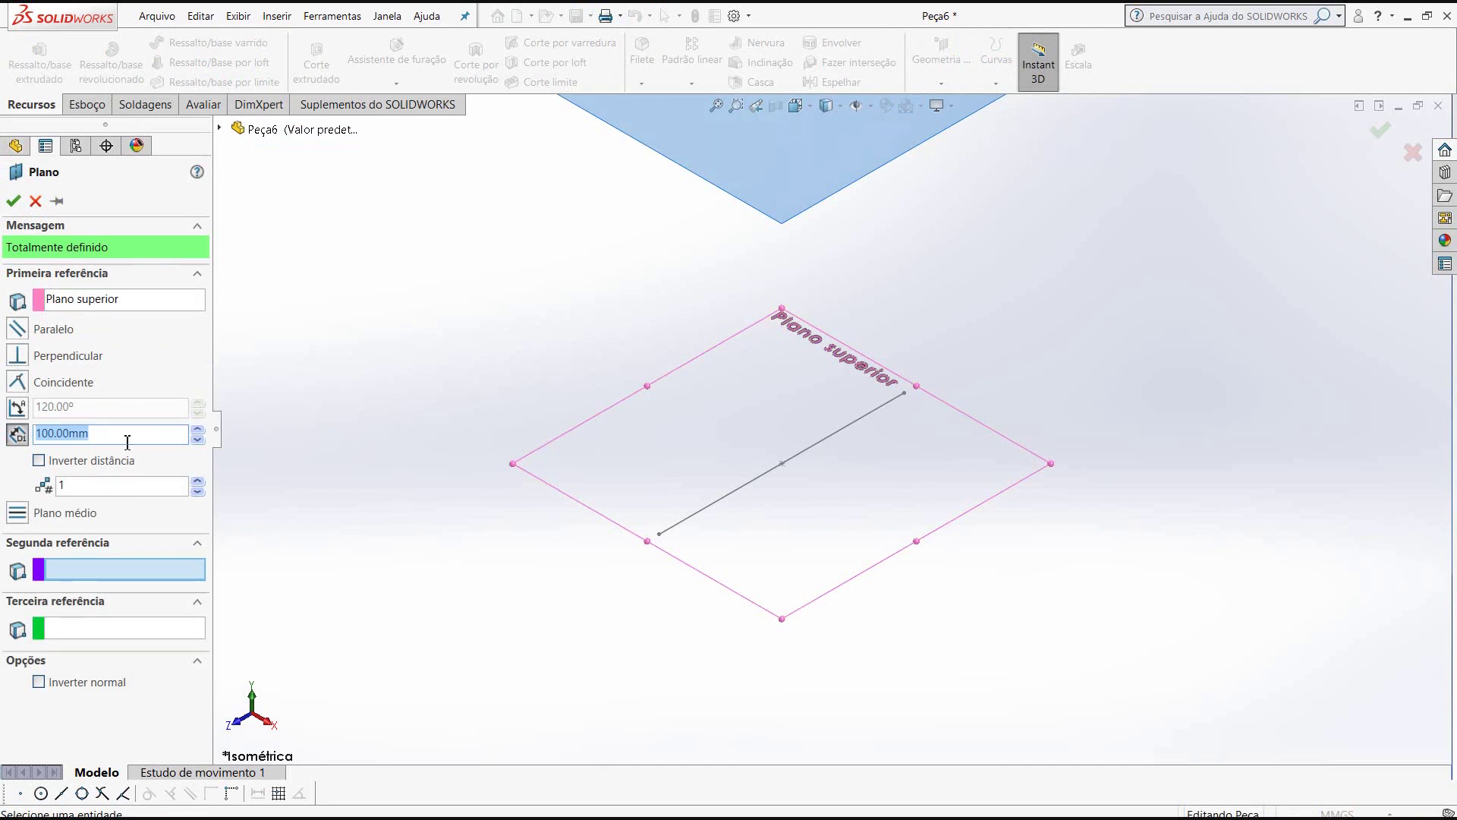
pyautogui.write('0')
pyautogui.press('Return')
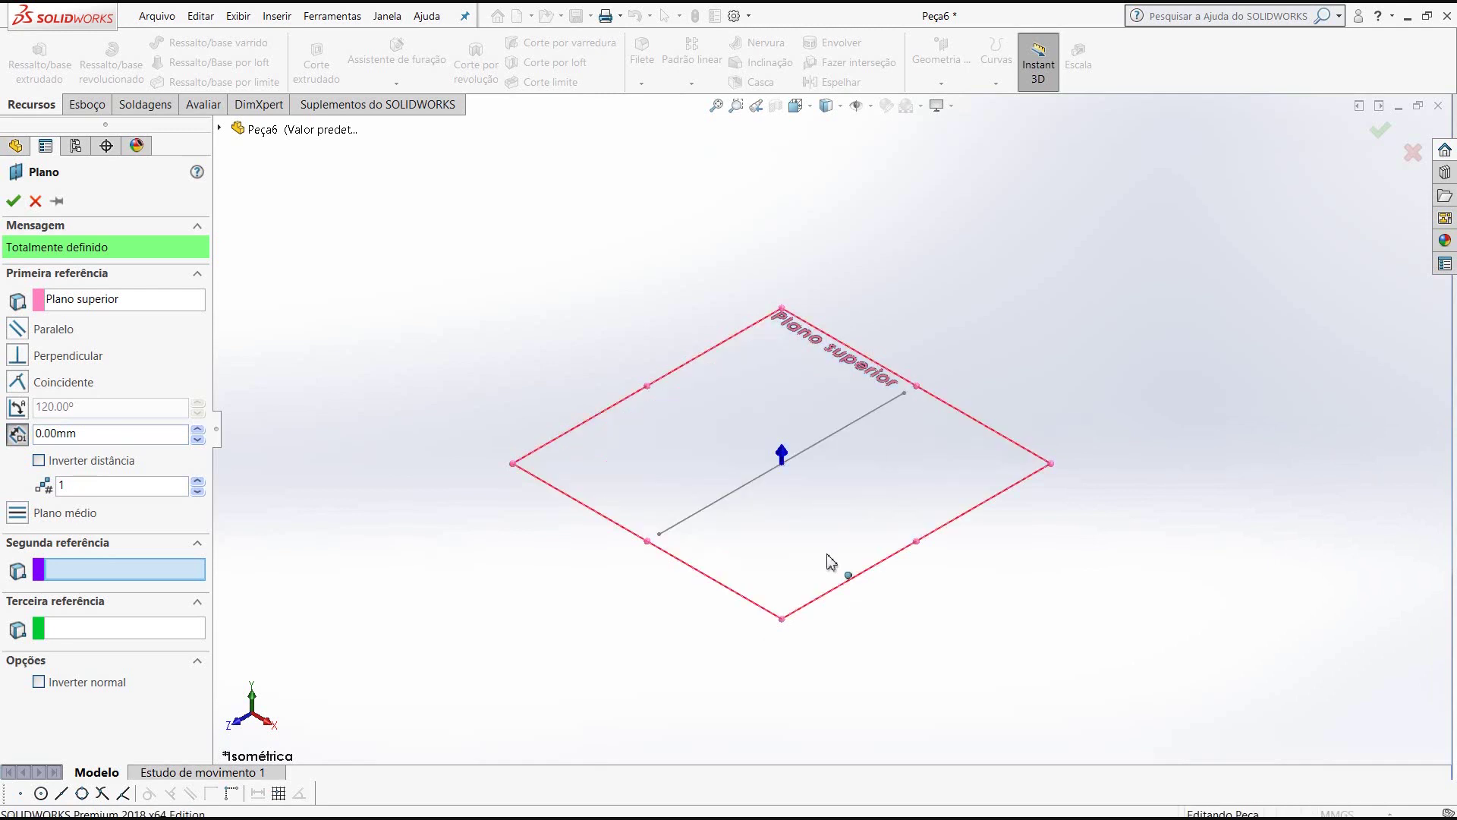
pyautogui.click(904, 393)
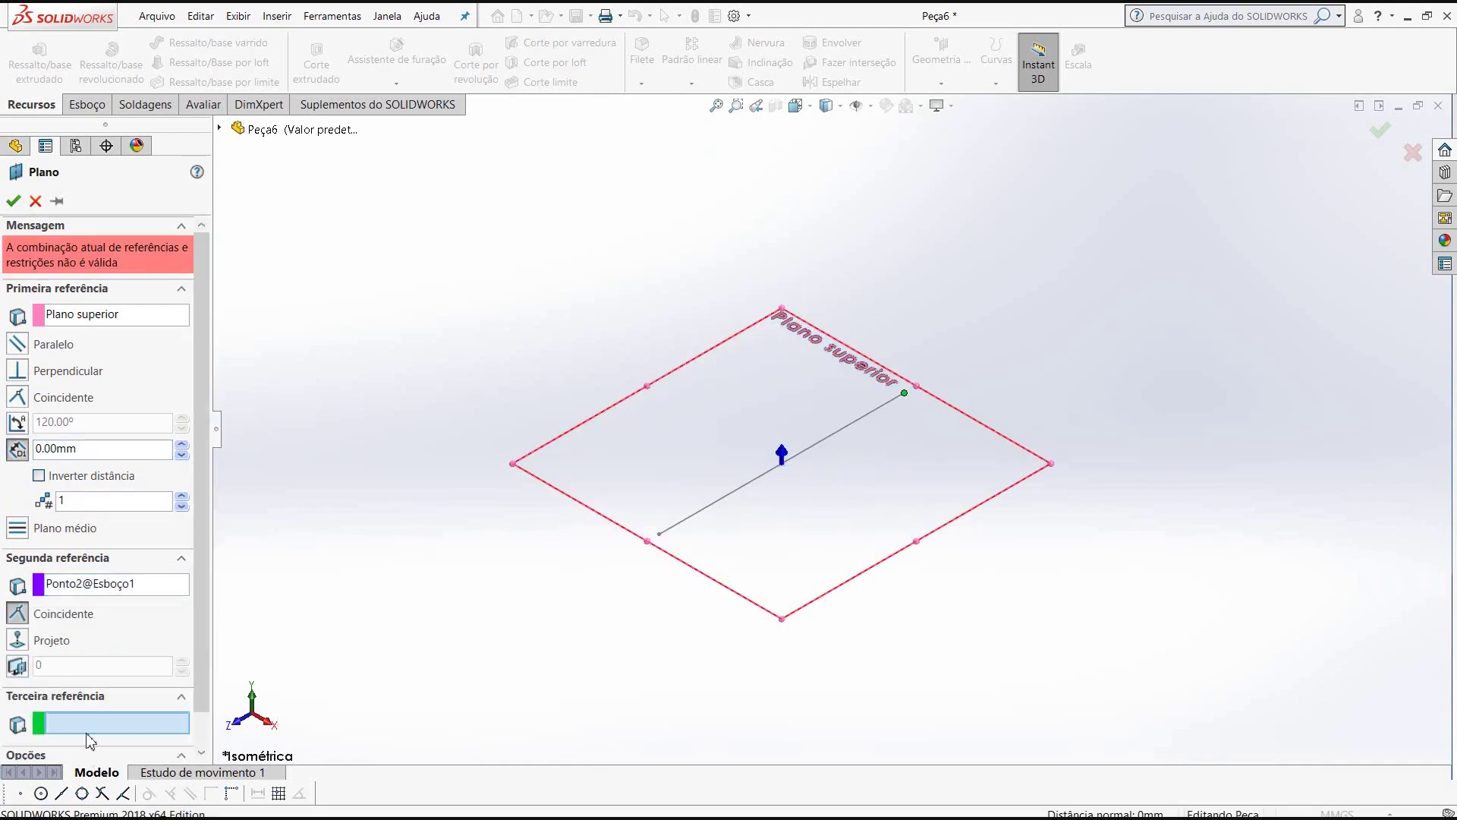
pyautogui.click(659, 534)
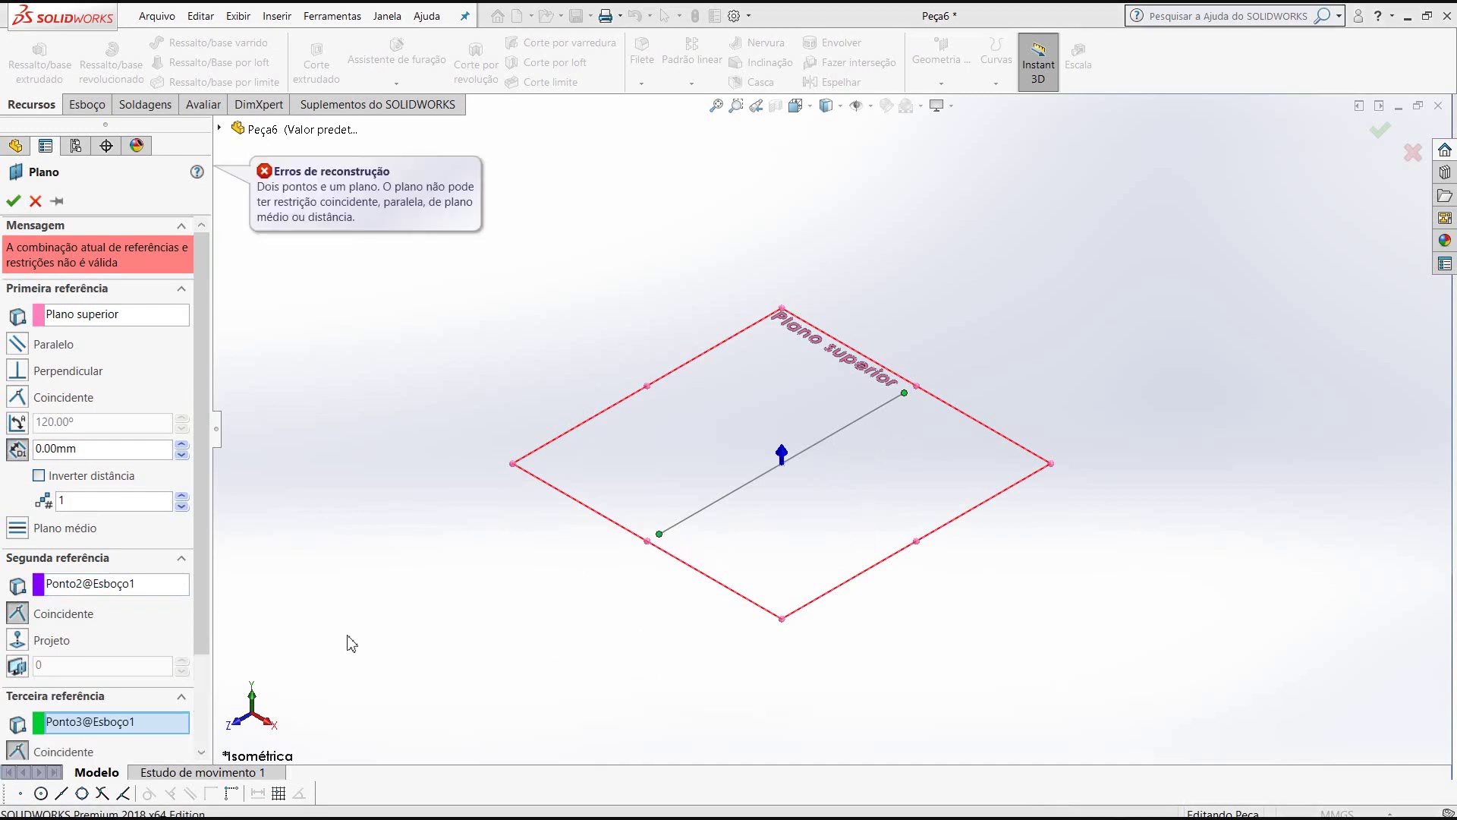
# - Tilt the new plane 60° from Plano superior and accept it as Plano1
pyautogui.click(17, 423)
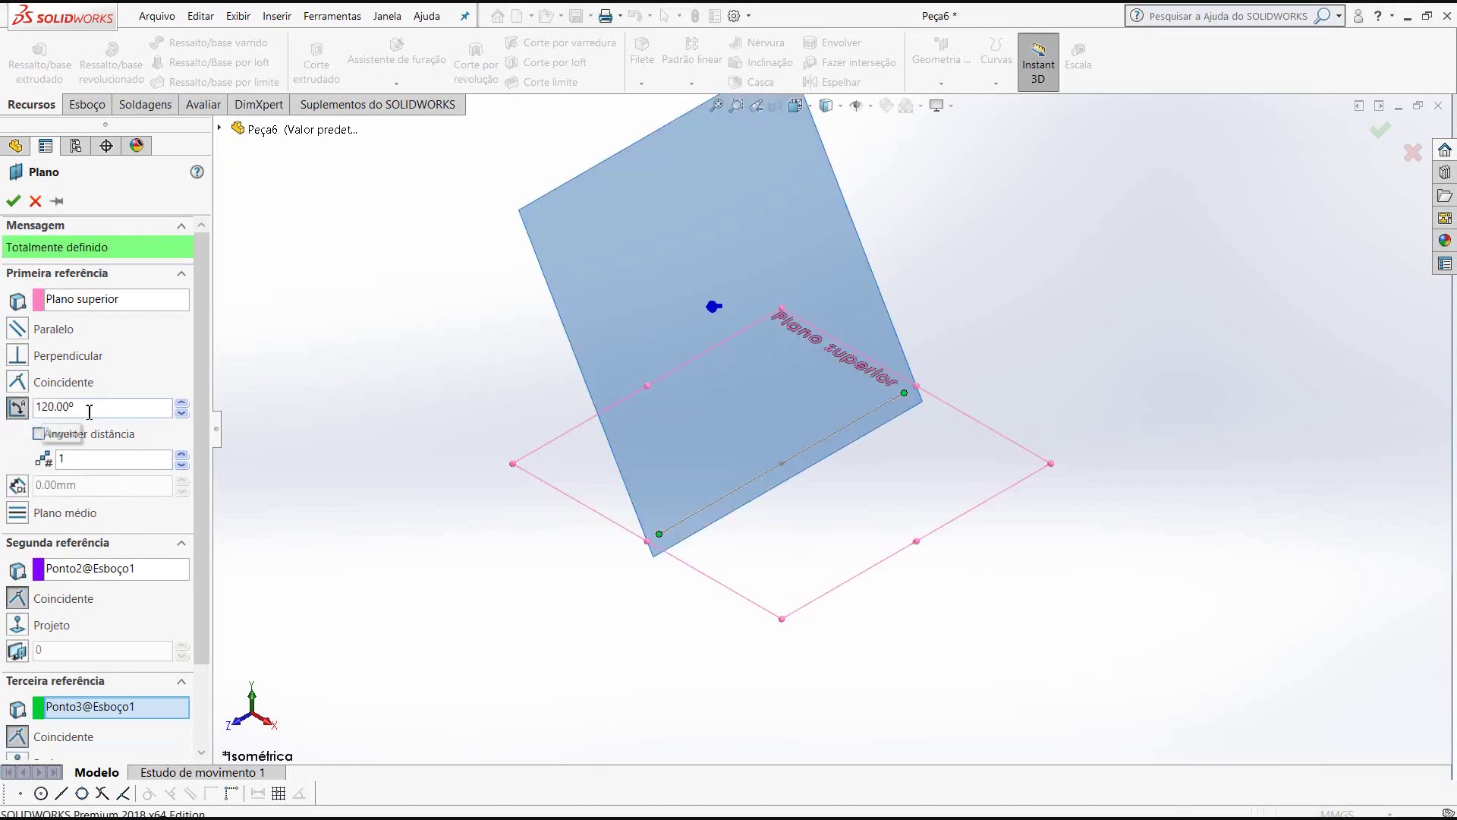
pyautogui.click(90, 412)
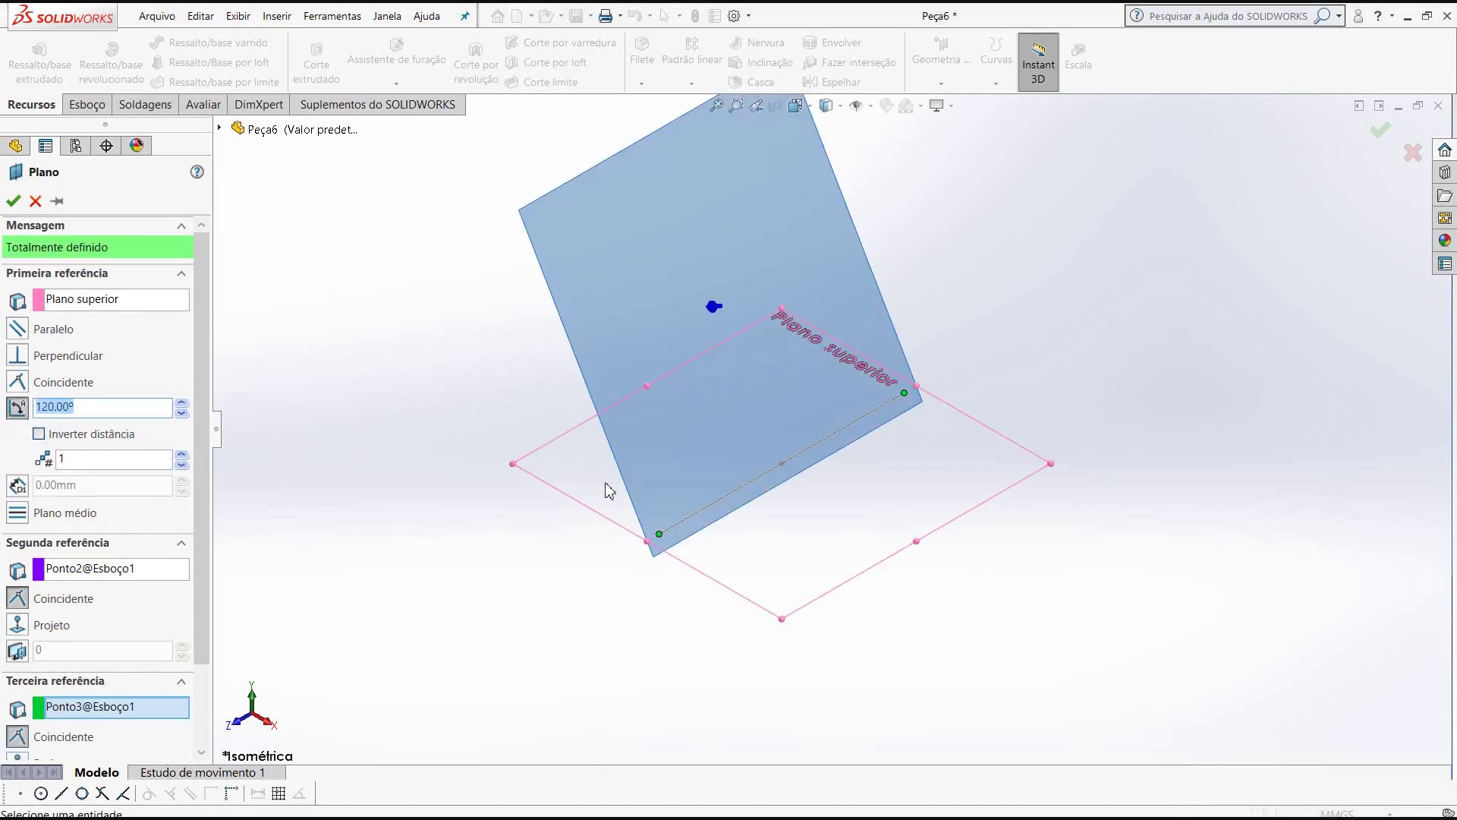
pyautogui.moveTo(605, 488)
pyautogui.mouseDown(button='middle')
pyautogui.moveTo(624, 537)
pyautogui.moveTo(537, 509)
pyautogui.mouseUp(button='middle')
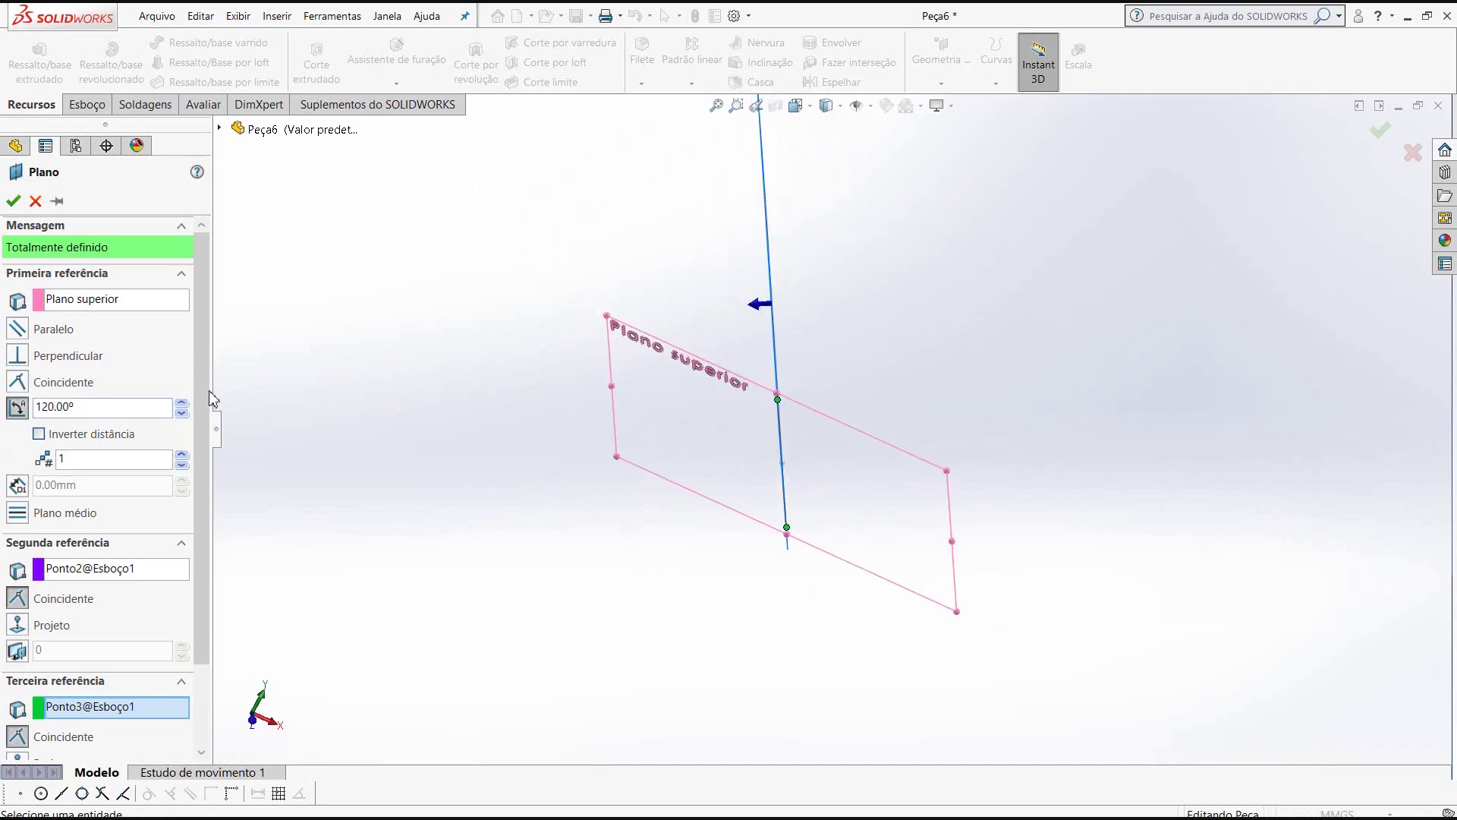
pyautogui.moveTo(98, 410); pyautogui.dragTo(34, 409)
pyautogui.write('60')
pyautogui.press('Return')
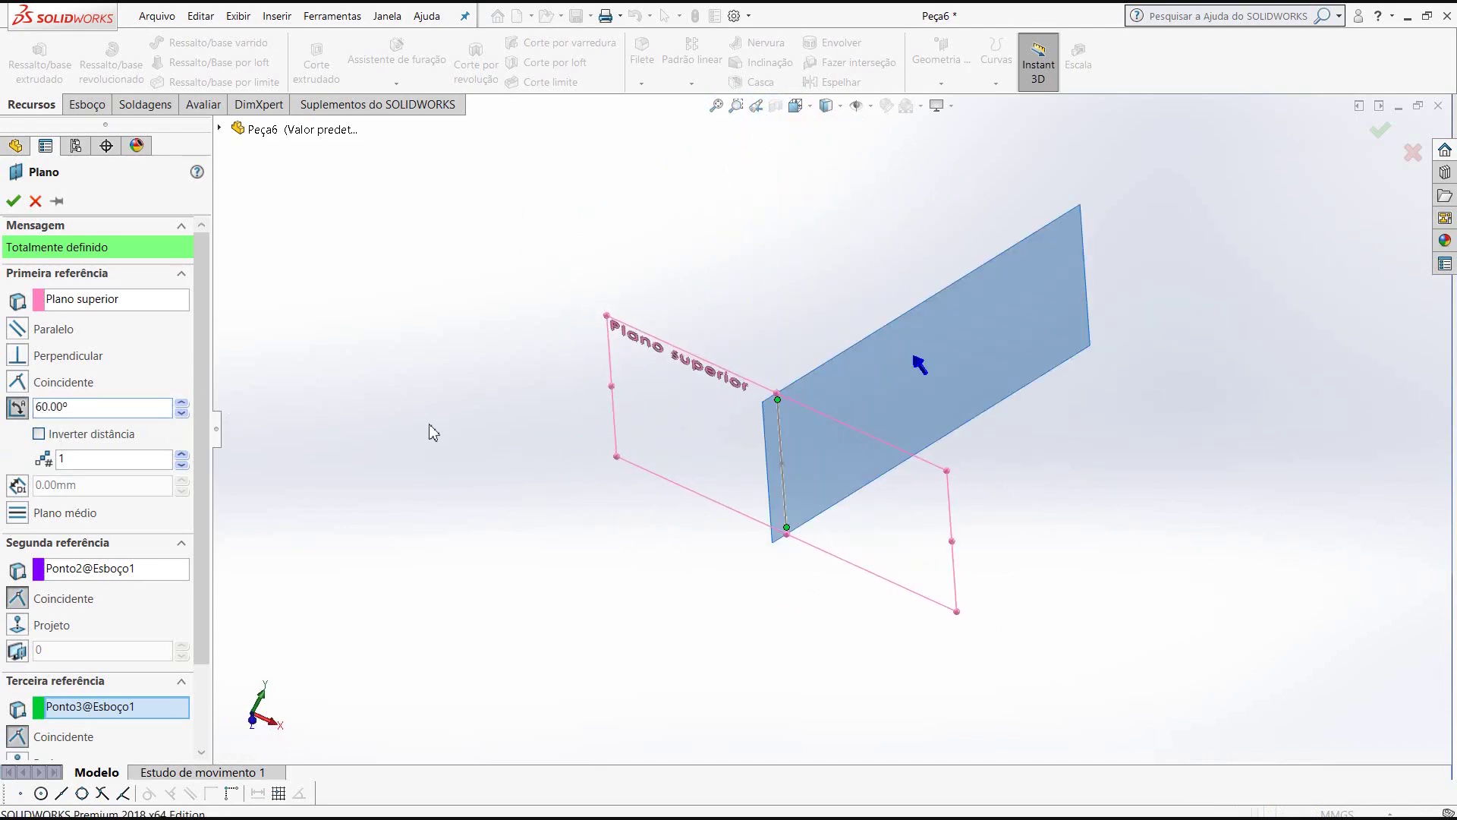
pyautogui.moveTo(781, 403)
pyautogui.mouseDown(button='middle')
pyautogui.moveTo(767, 495)
pyautogui.moveTo(890, 461)
pyautogui.moveTo(686, 482)
pyautogui.moveTo(684, 514)
pyautogui.moveTo(722, 394)
pyautogui.moveTo(777, 394)
pyautogui.moveTo(770, 456)
pyautogui.mouseUp(button='middle')
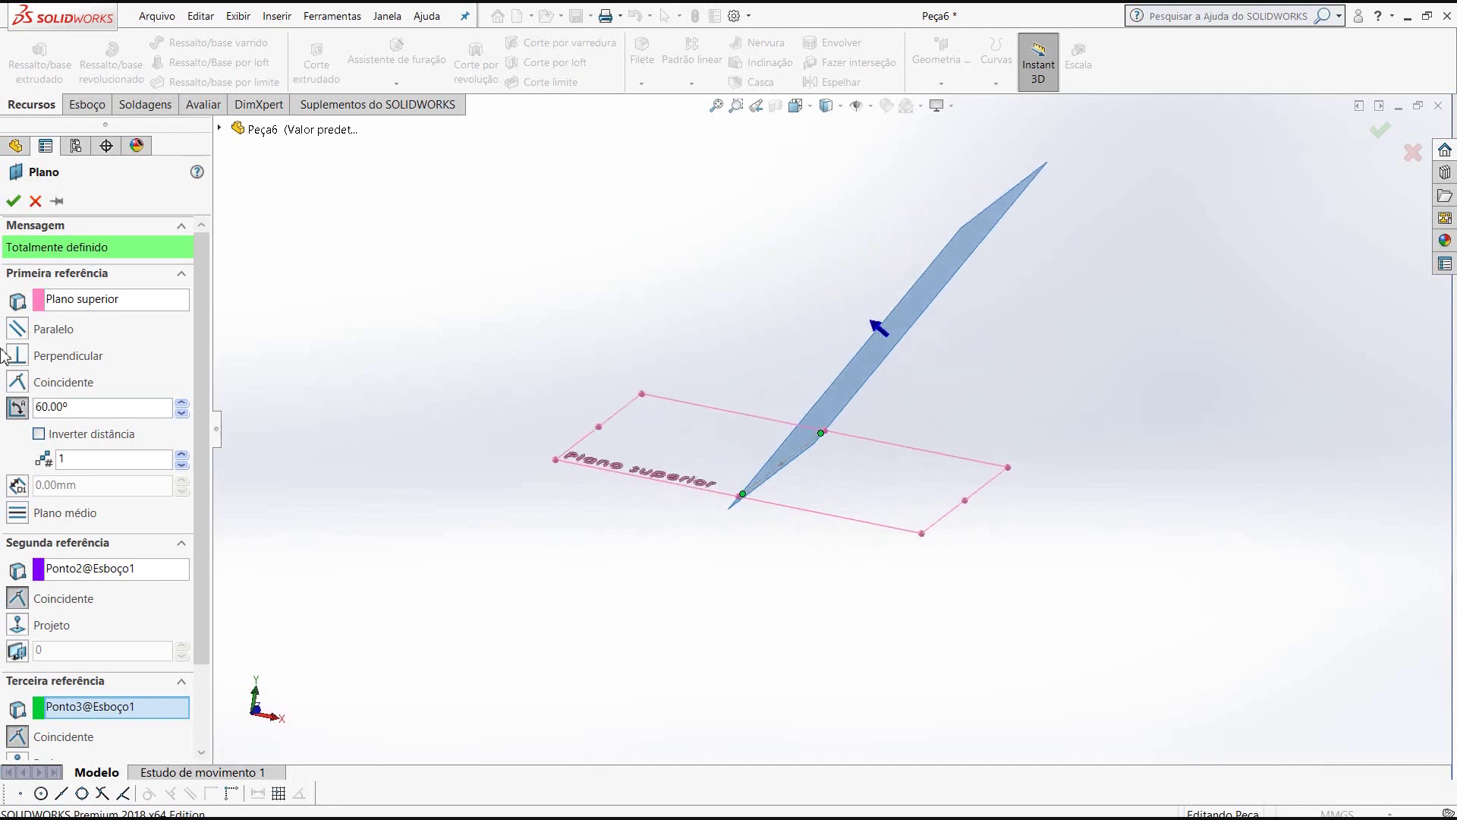
pyautogui.click(13, 201)
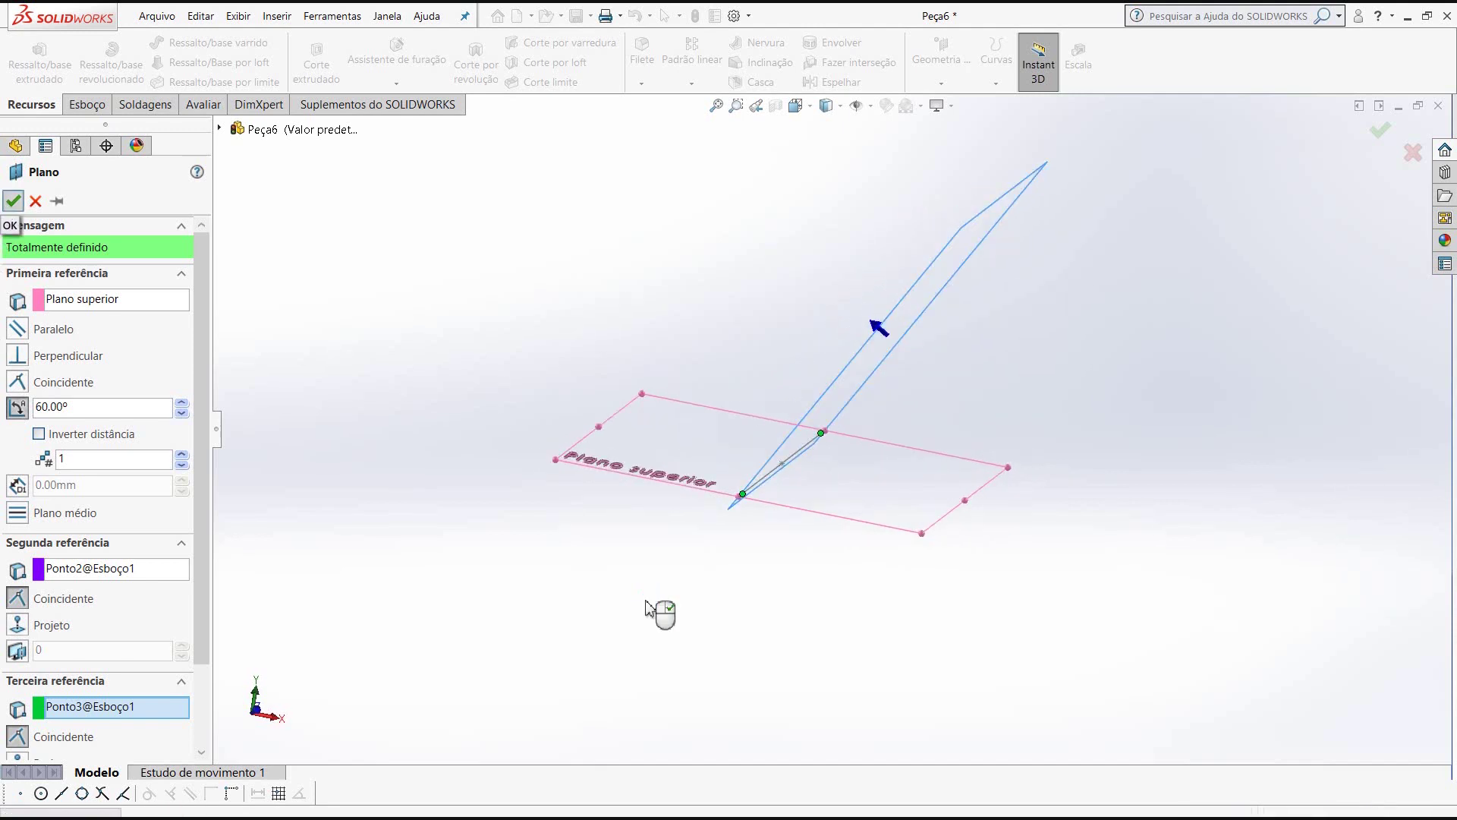
pyautogui.moveTo(745, 530)
pyautogui.mouseDown(button='middle')
pyautogui.moveTo(822, 559)
pyautogui.moveTo(733, 612)
pyautogui.mouseUp(button='middle')
# - View Plano1 face-on along its normal and zoom it to fill the screen
pyautogui.click(813, 109)
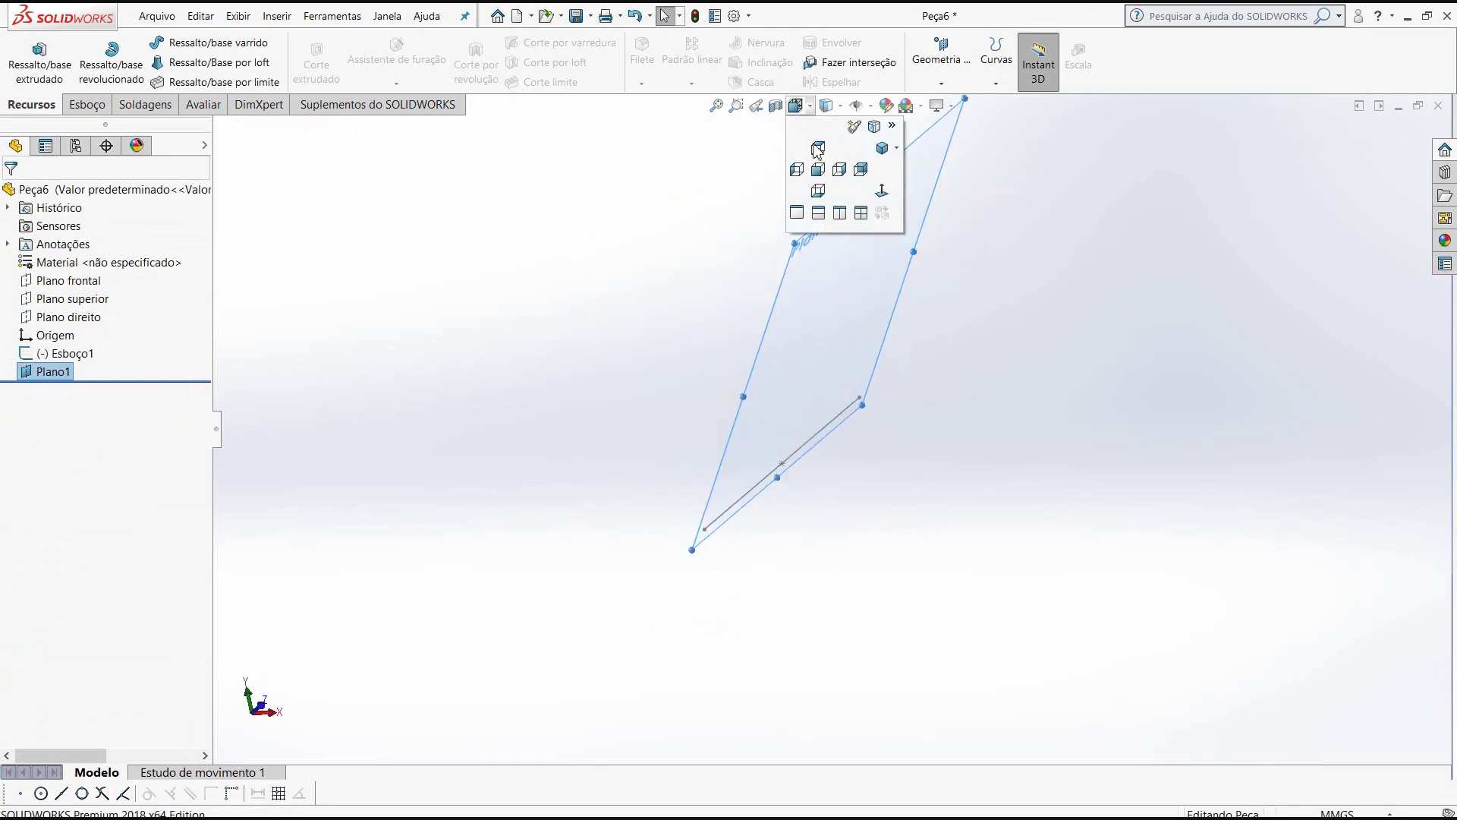
pyautogui.click(819, 169)
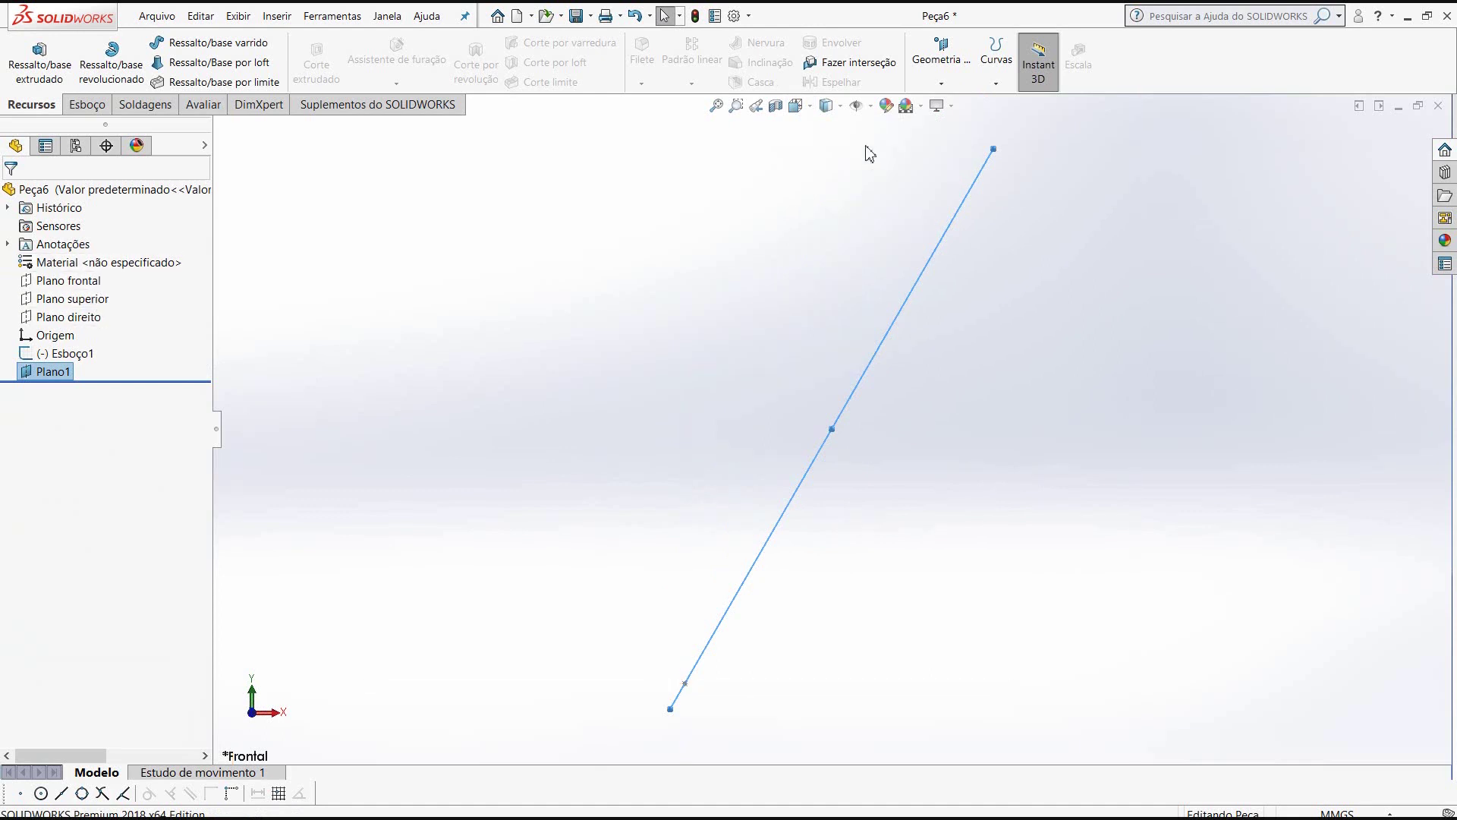
pyautogui.click(806, 106)
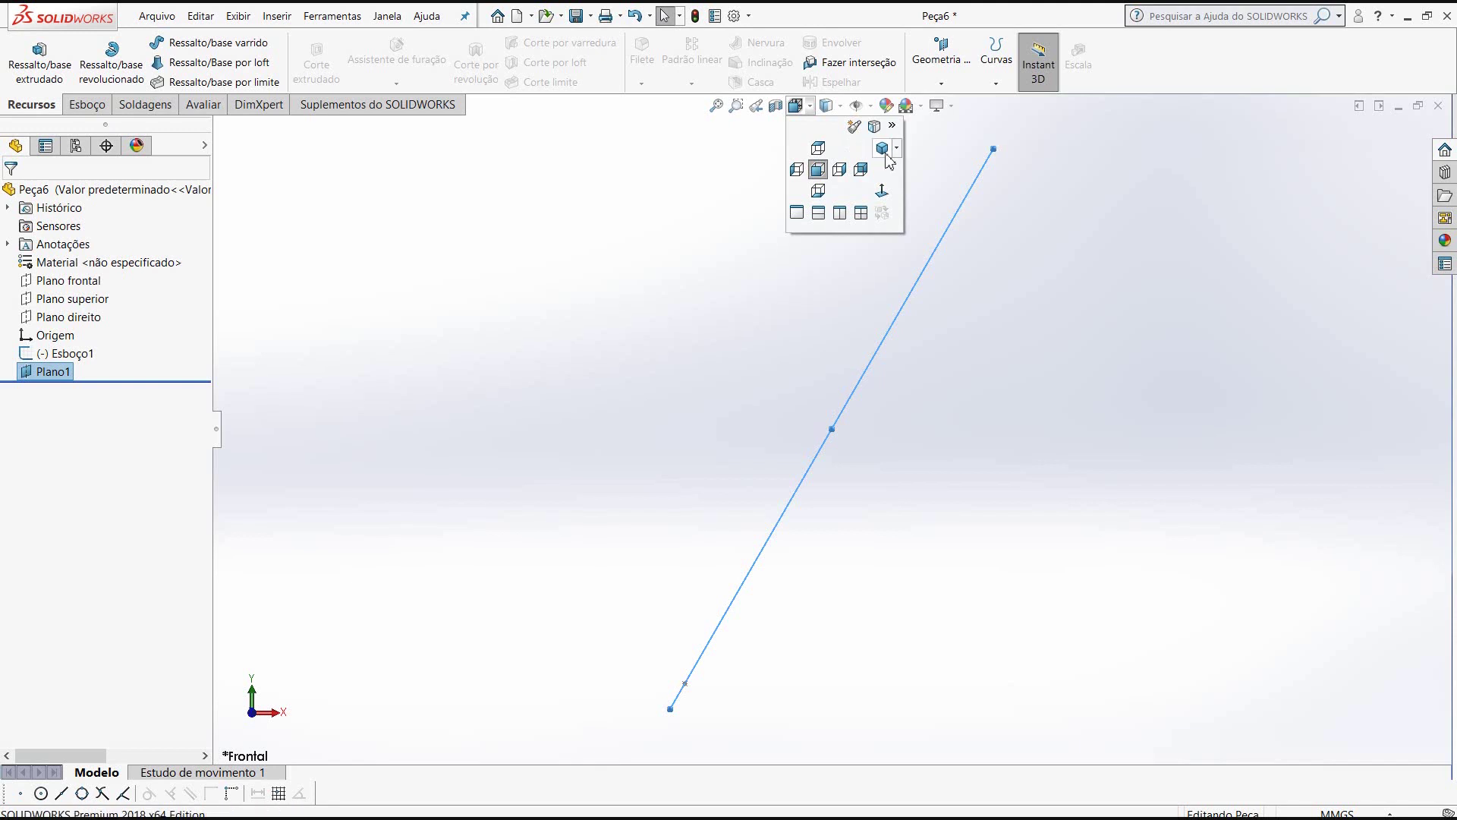
pyautogui.click(882, 147)
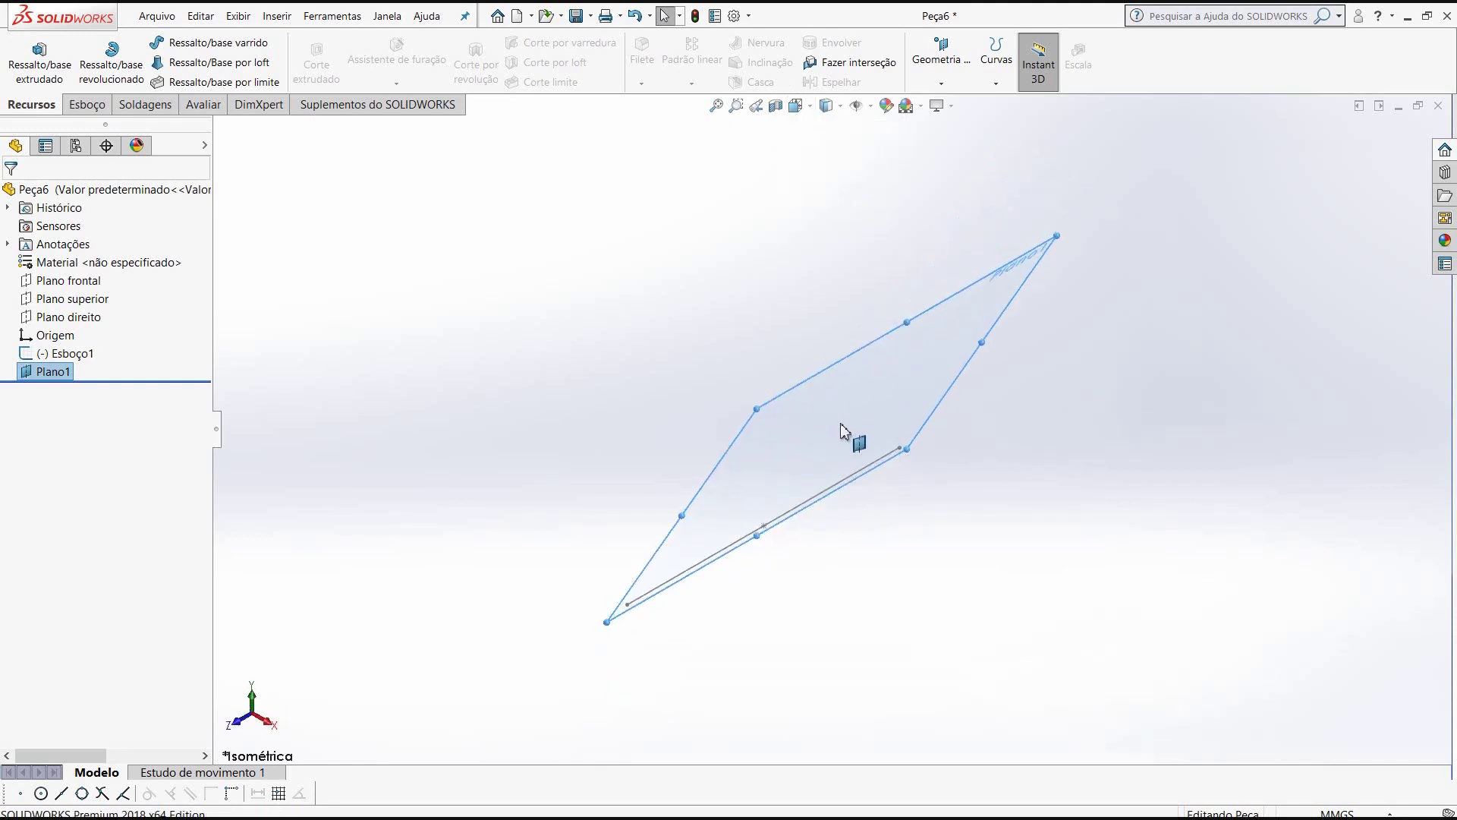
pyautogui.click(810, 106)
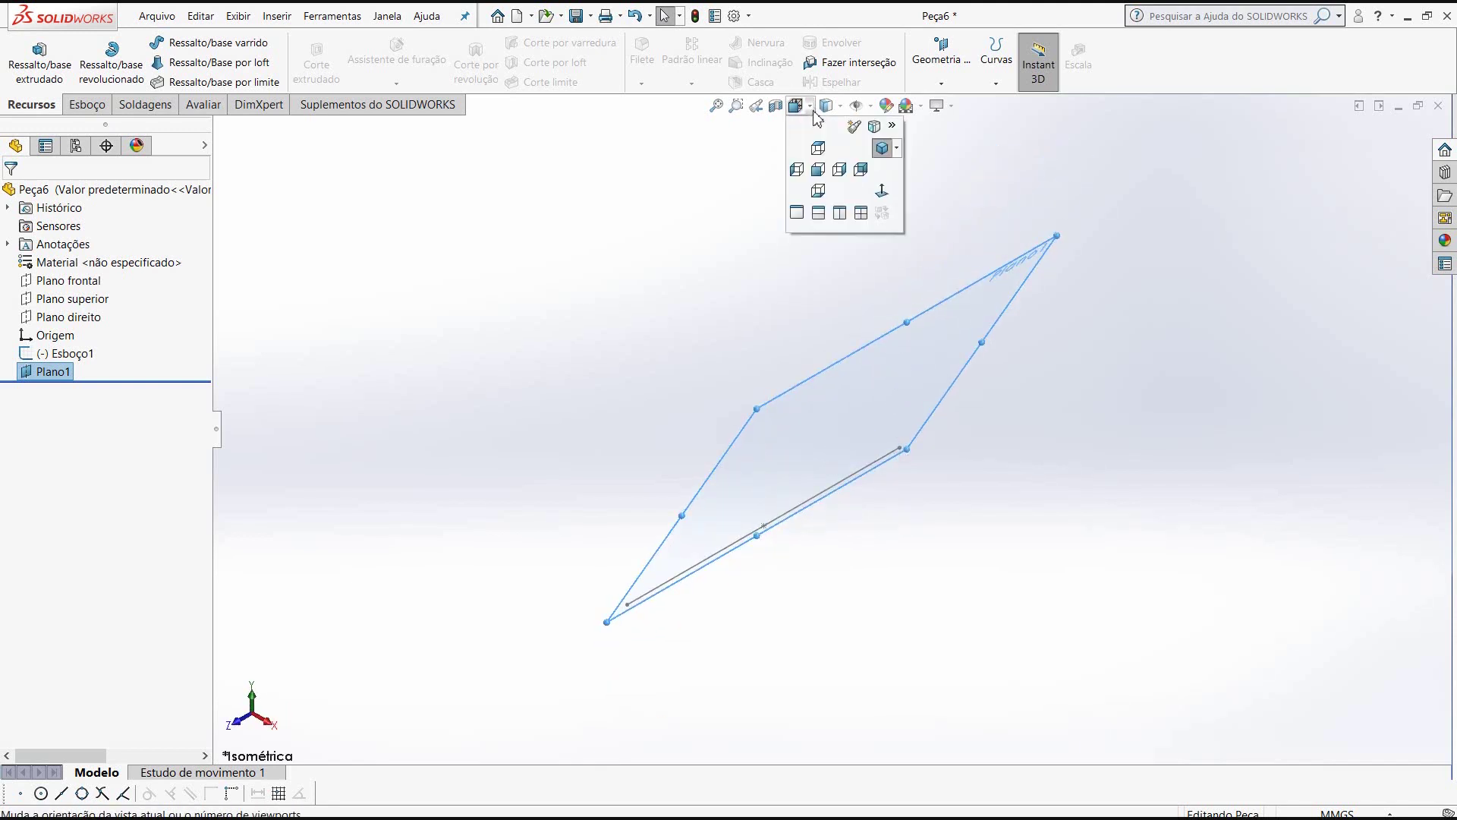
pyautogui.click(878, 148)
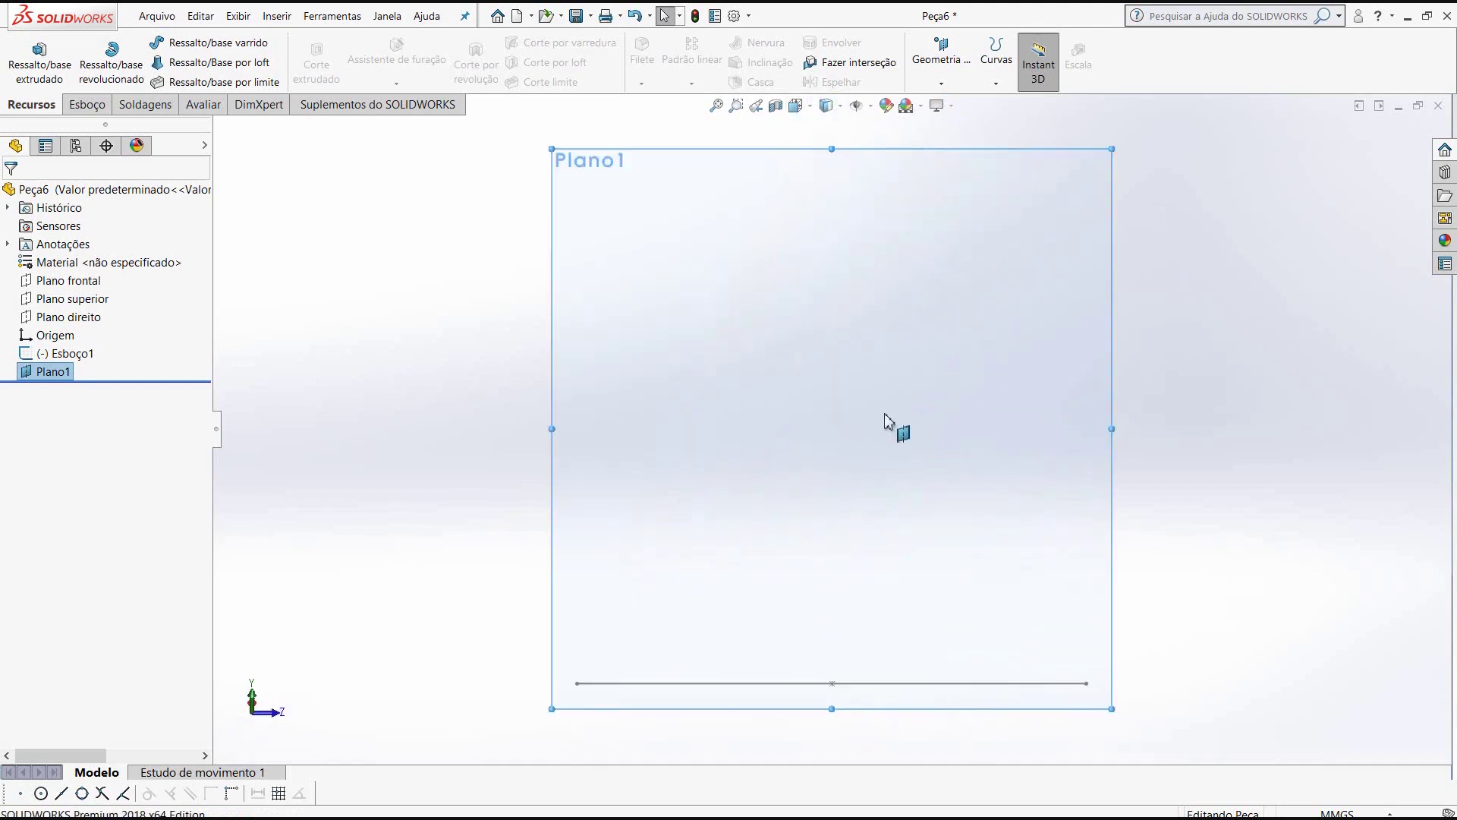
pyautogui.scroll(-2, 1036, 493)
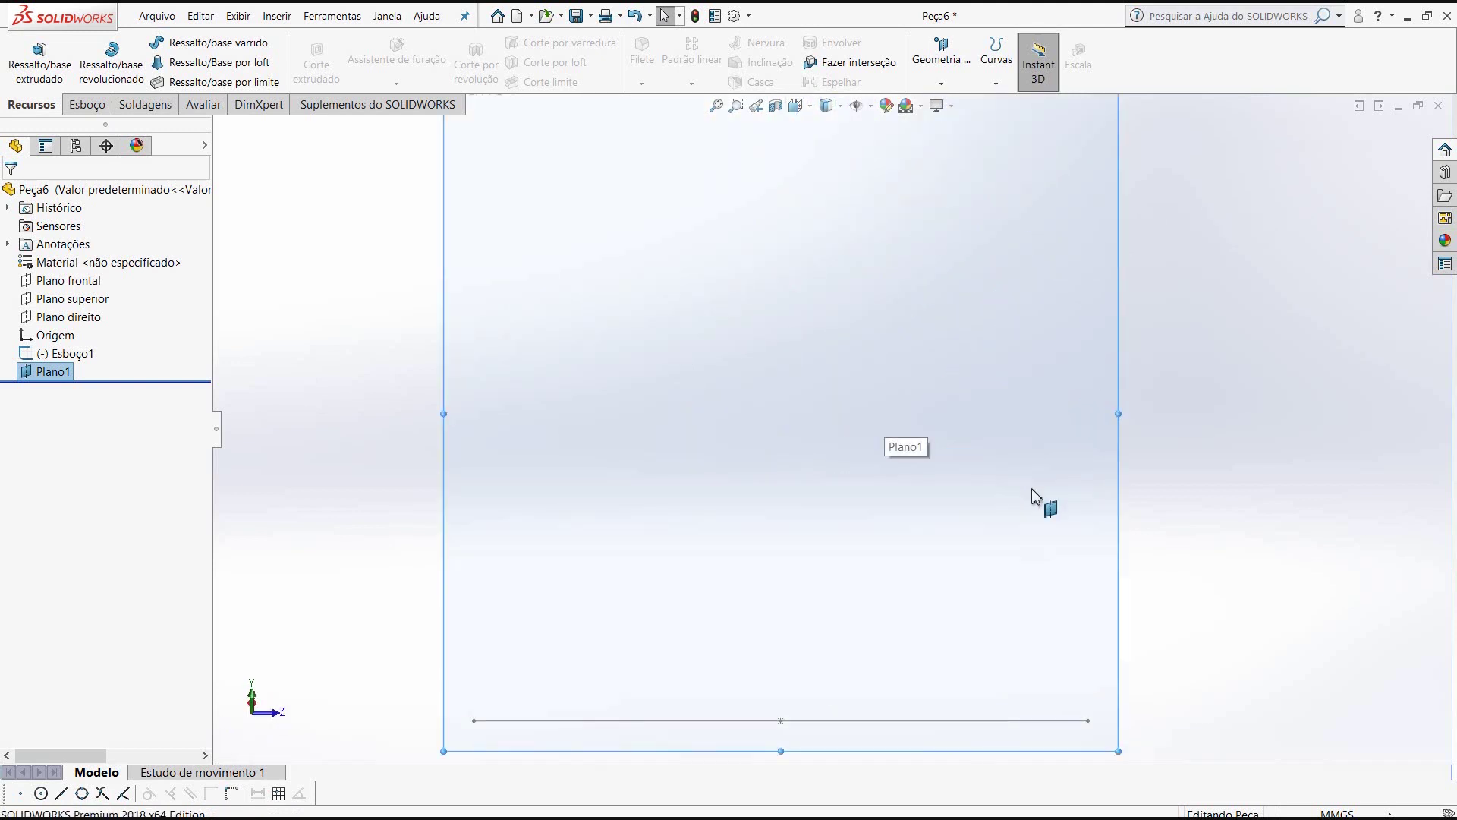
pyautogui.press('z')
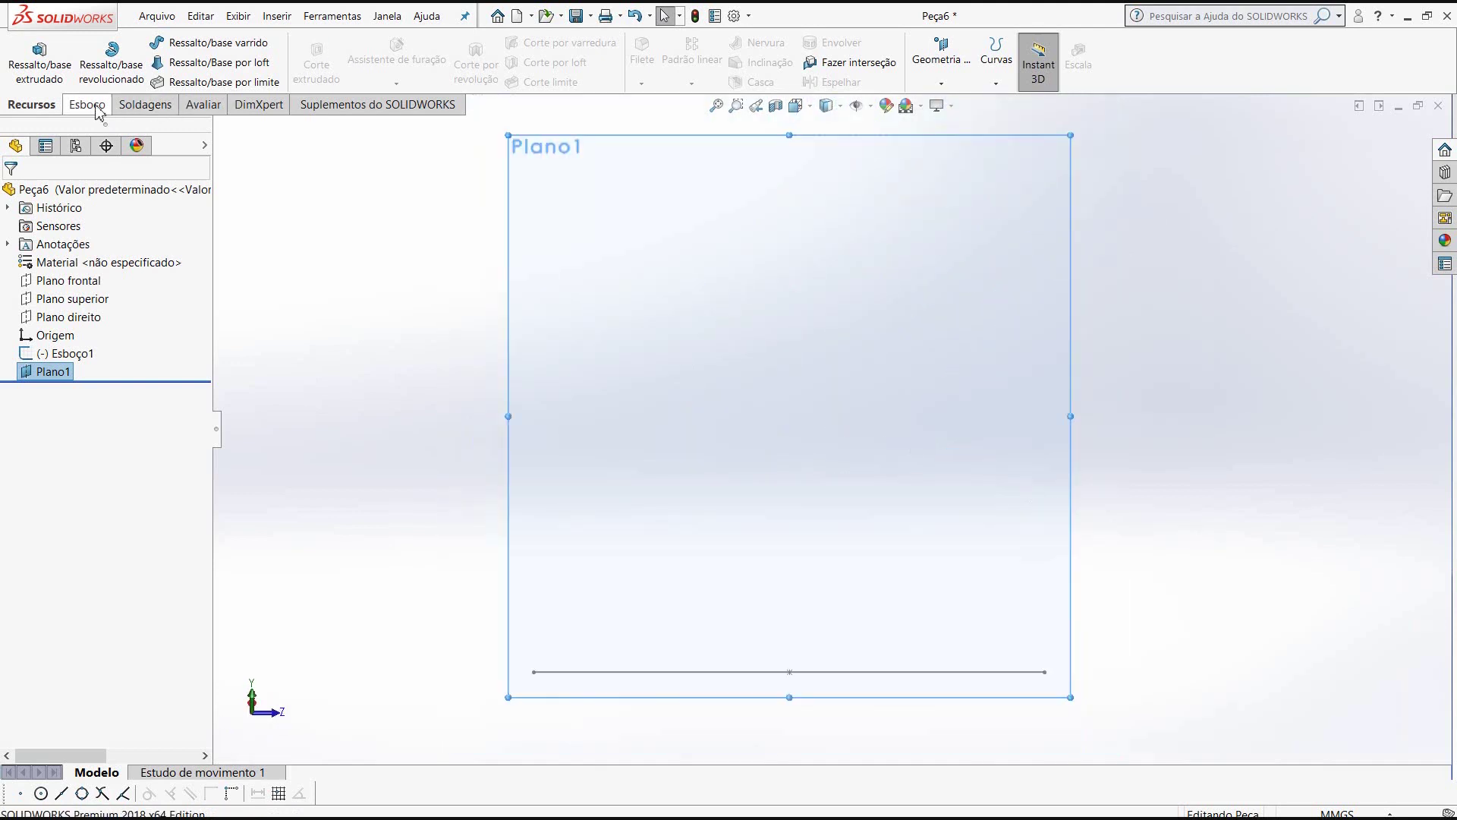
# - Sketch two concentric circles on Plano1, centred above the origin
pyautogui.click(97, 109)
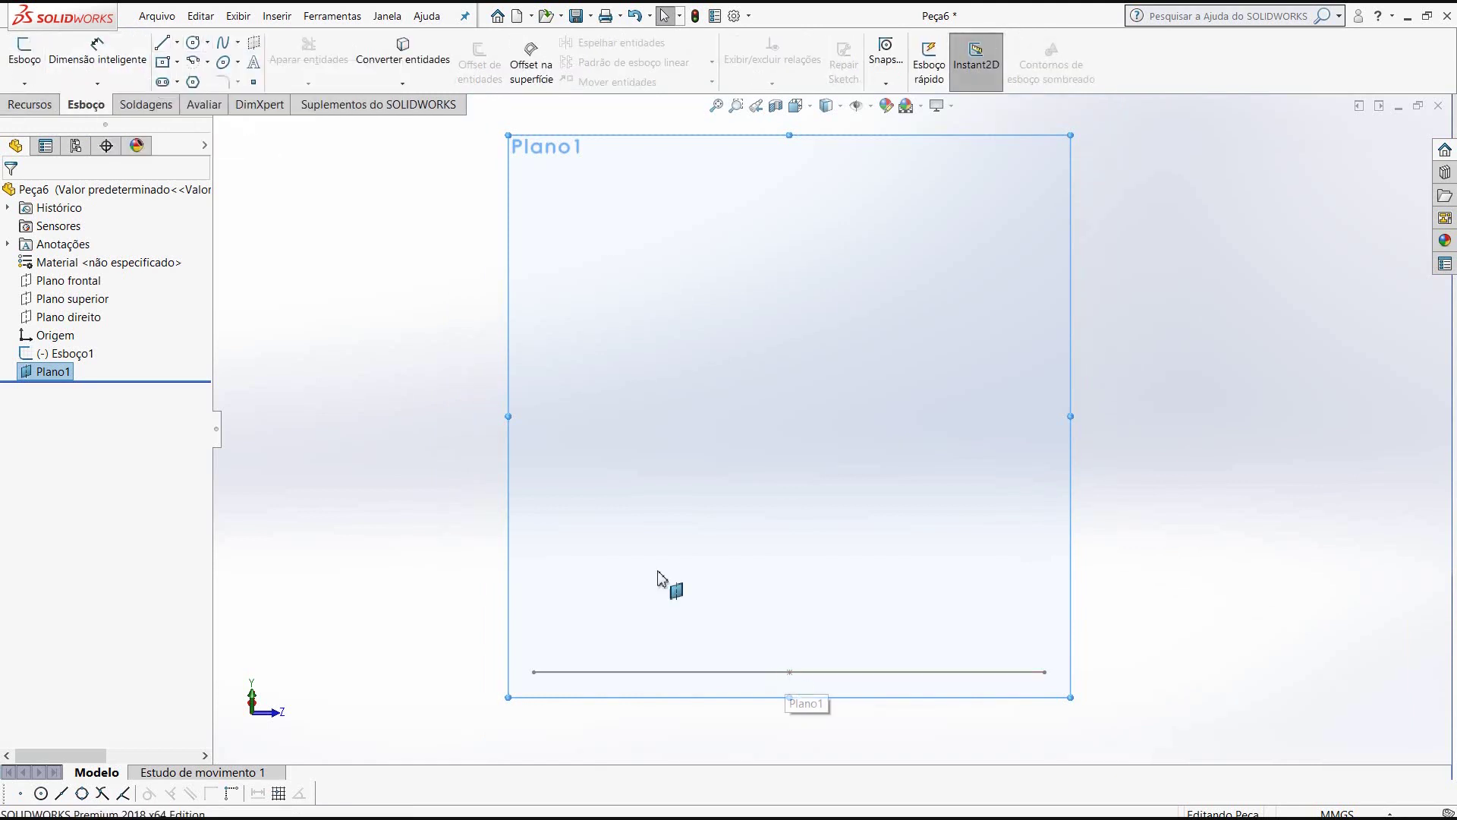
pyautogui.click(194, 43)
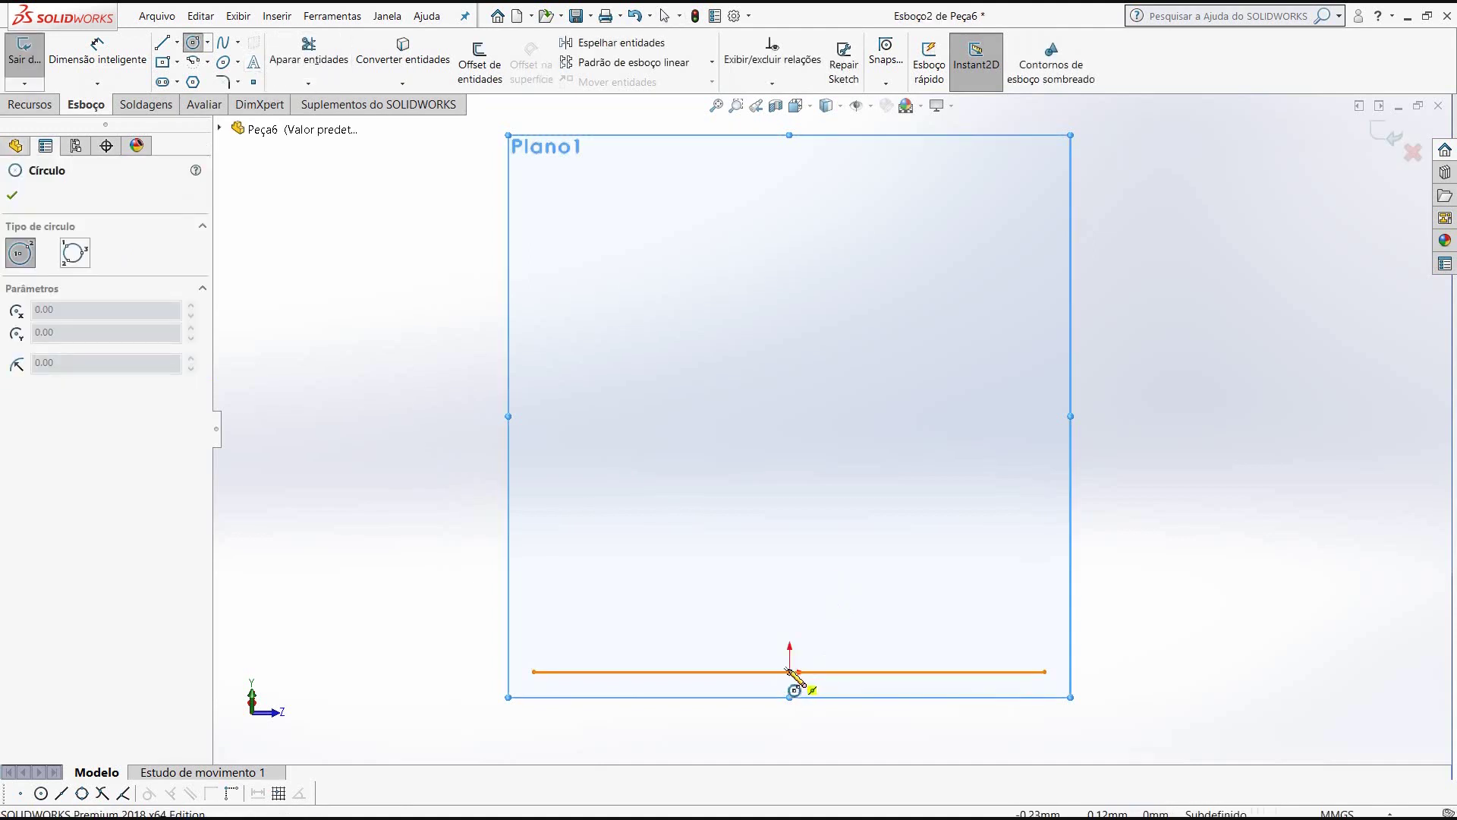
pyautogui.click(791, 368)
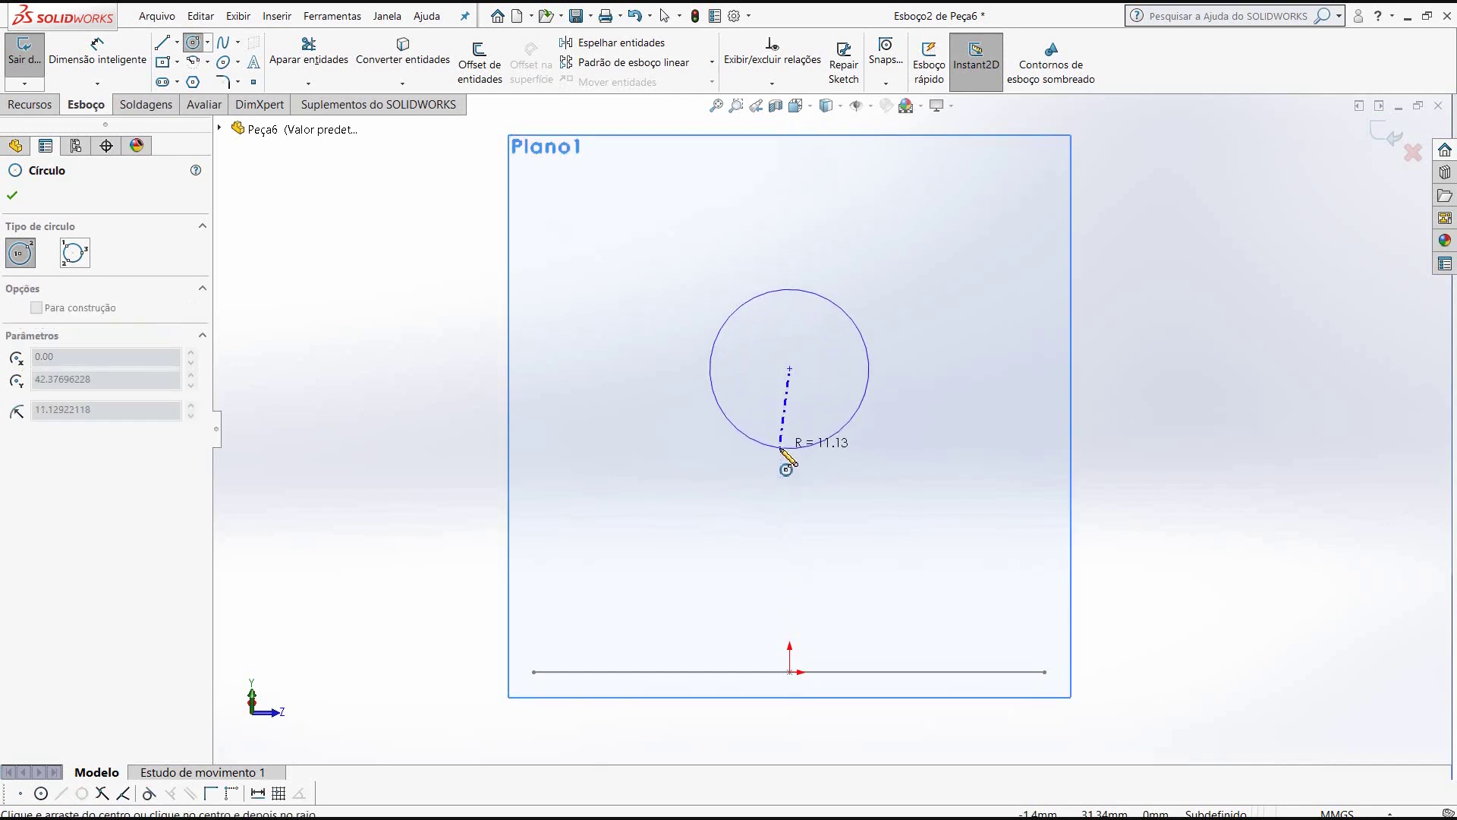
pyautogui.click(791, 449)
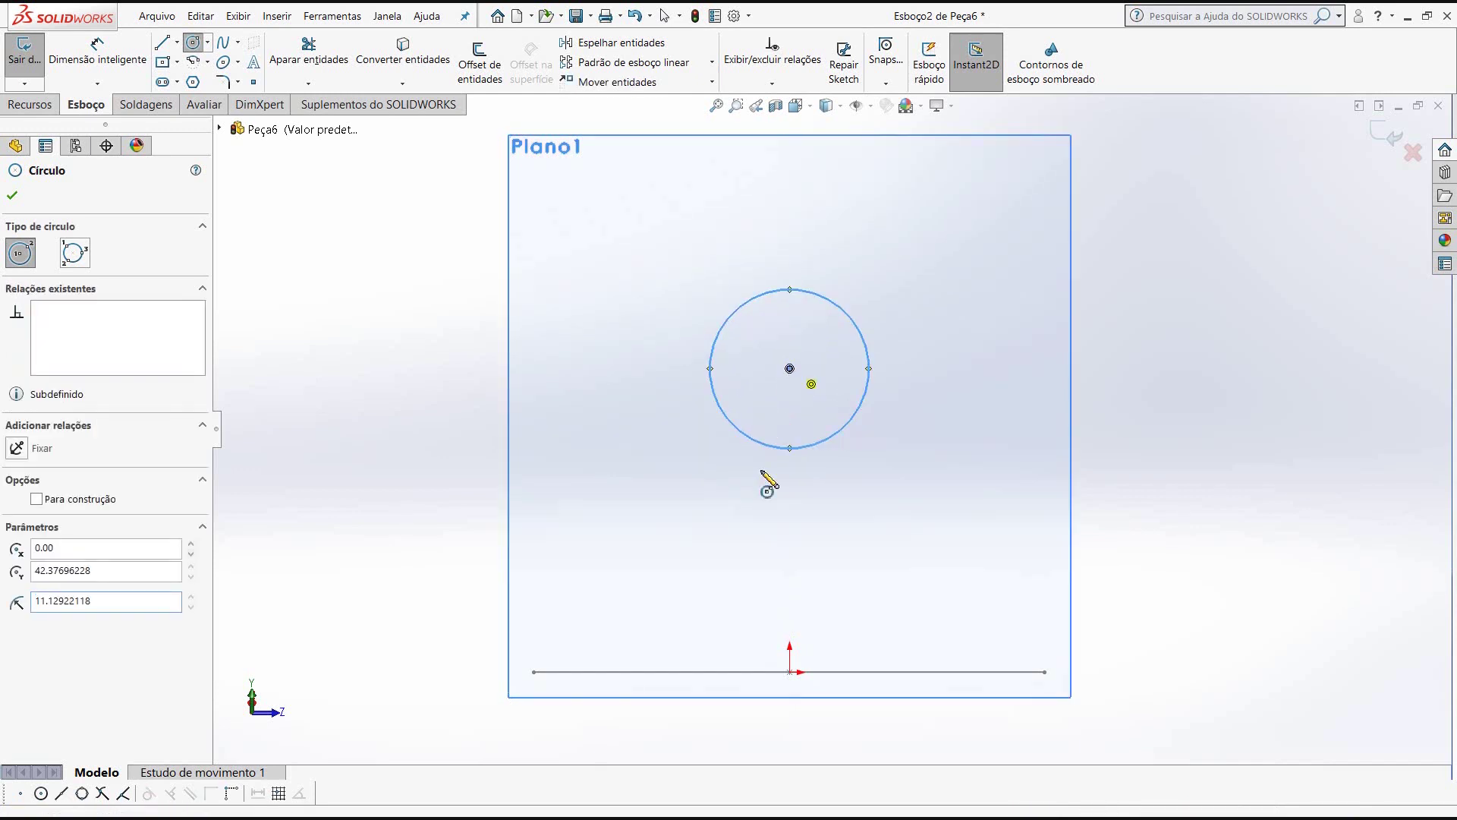
pyautogui.click(790, 369)
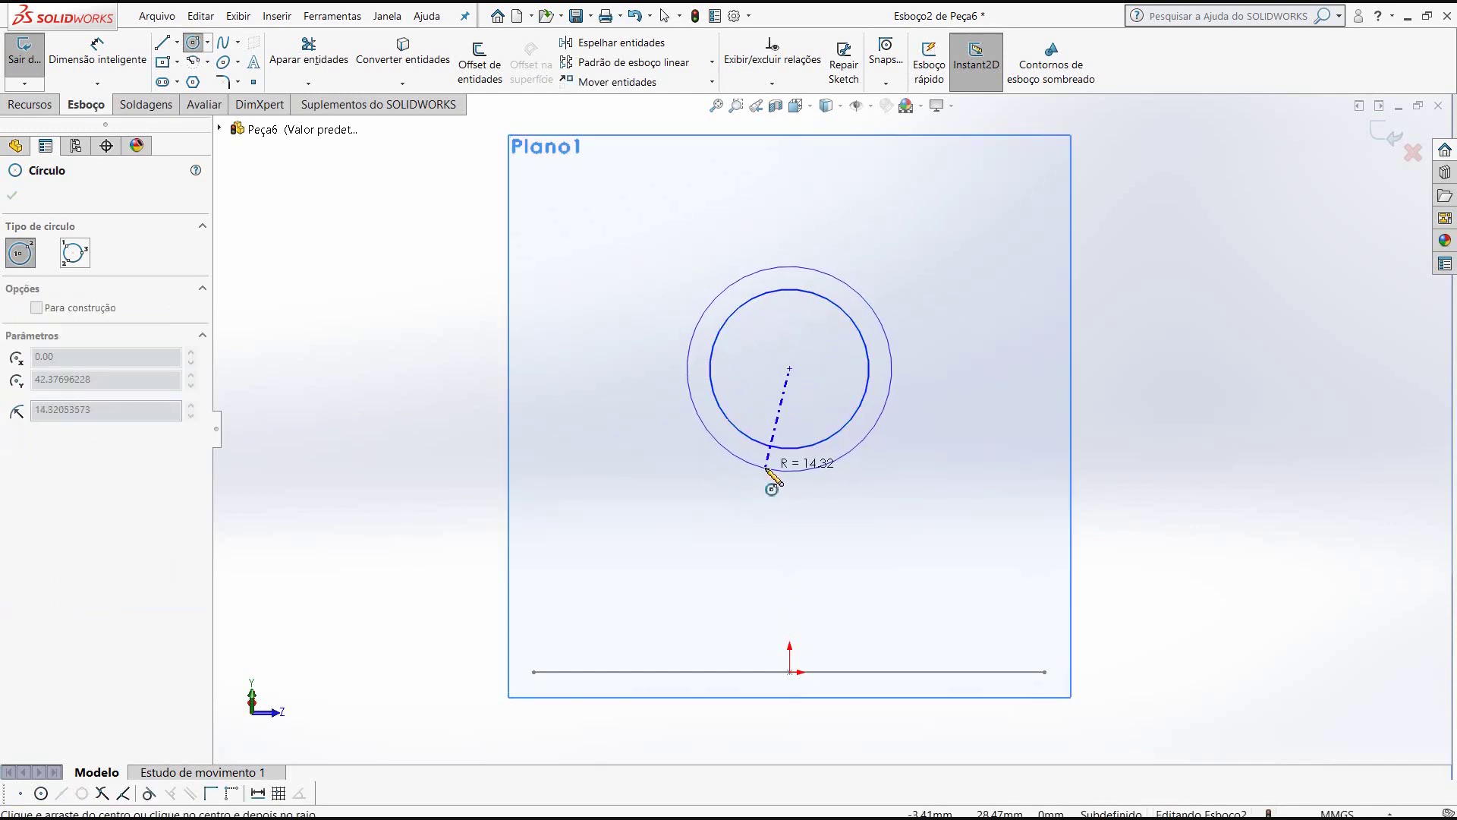
pyautogui.click(772, 469)
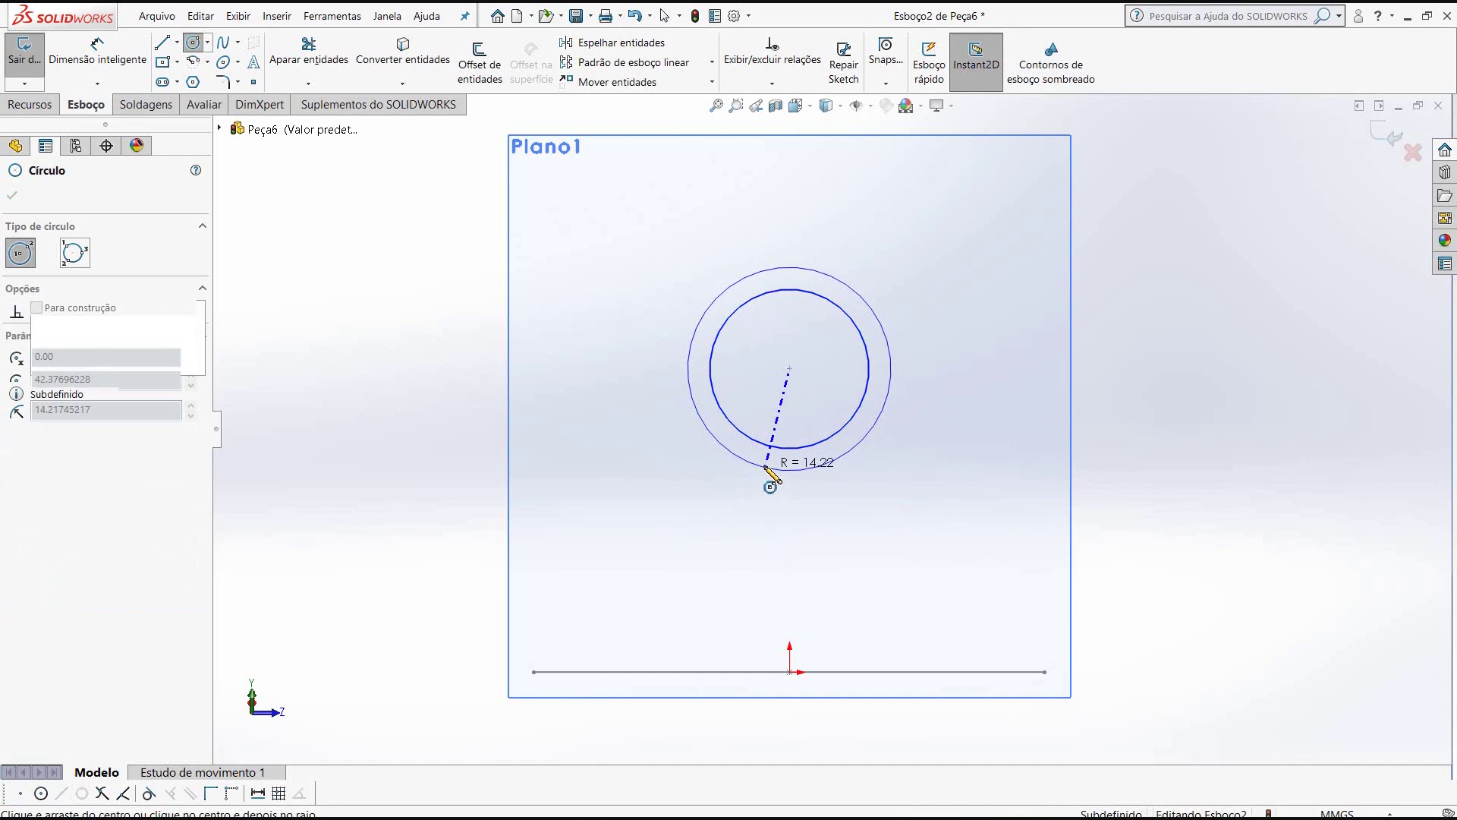
# - Dimension the outer circle Ø30 and the inner circle Ø20
pyautogui.click(93, 82)
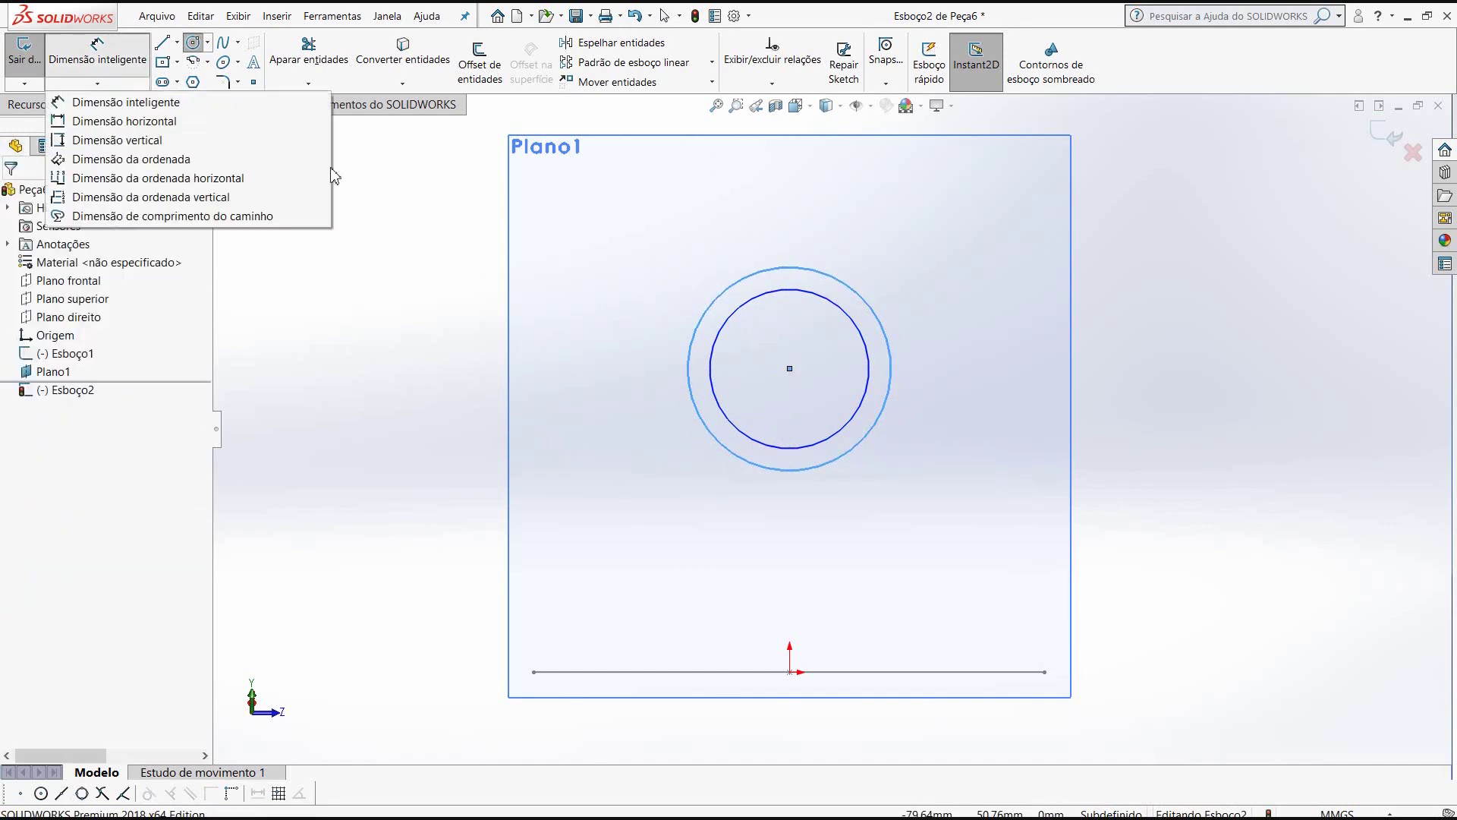
pyautogui.click(102, 61)
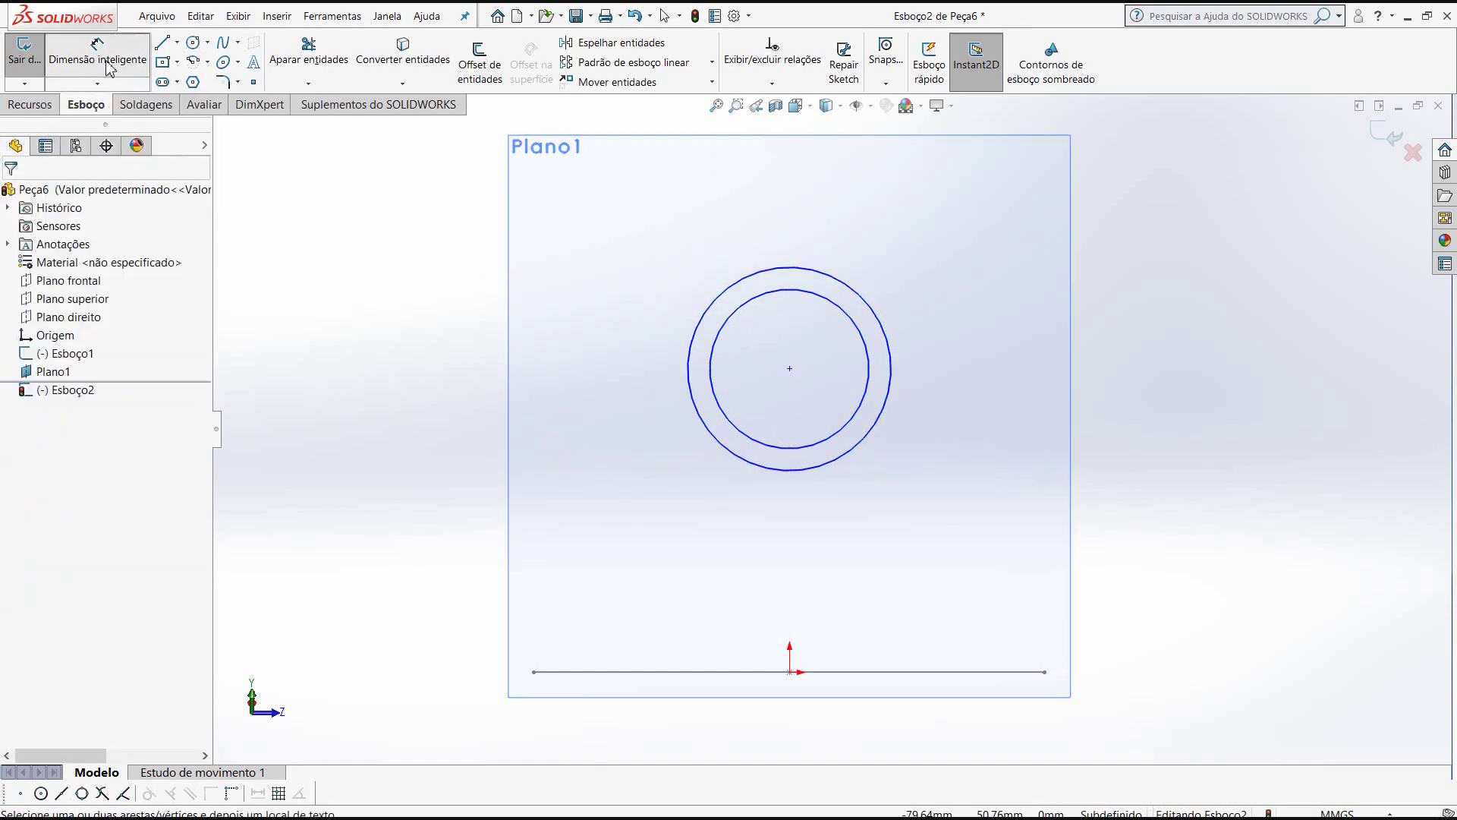
pyautogui.click(860, 285)
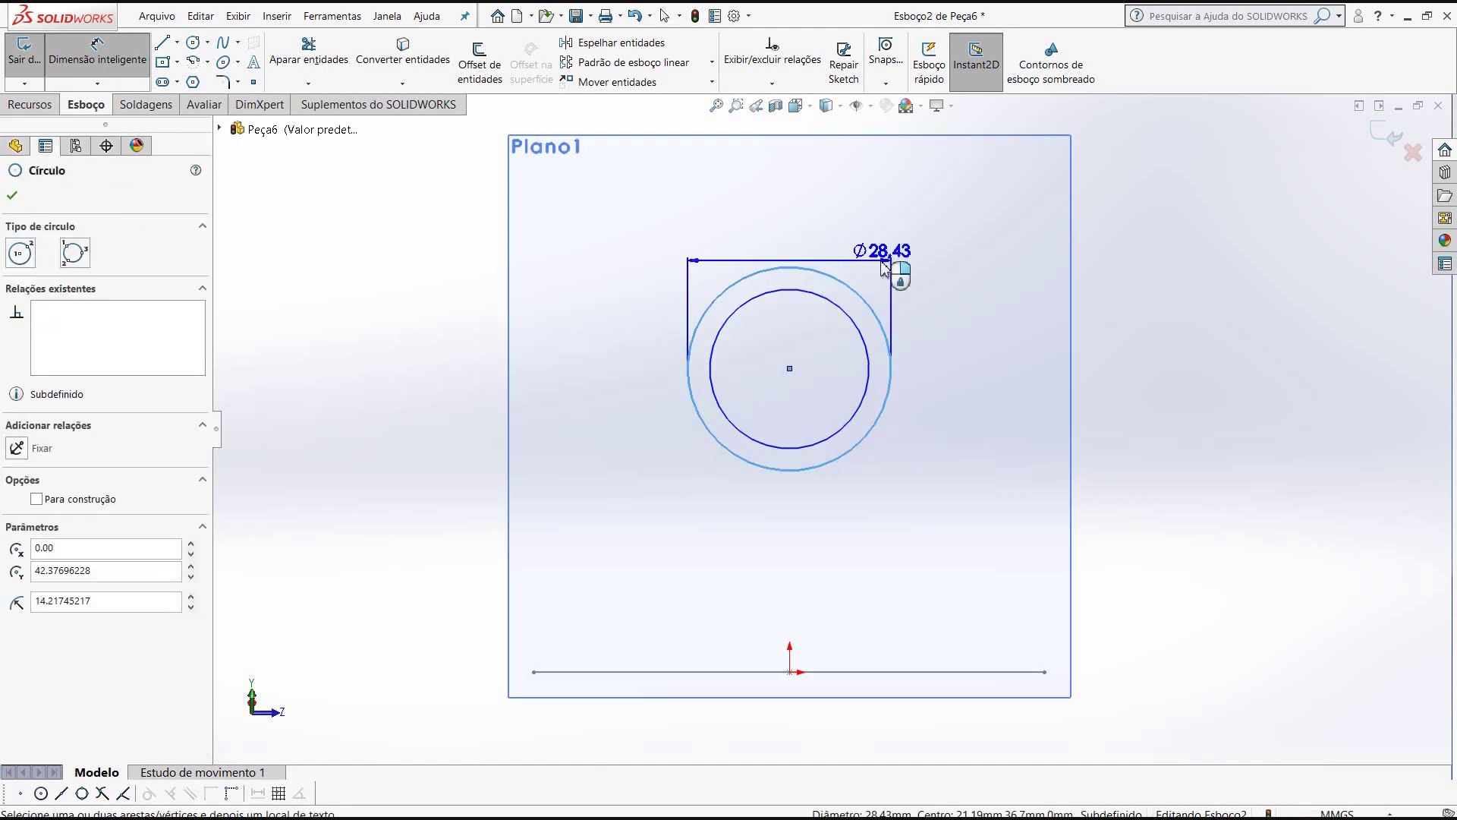
pyautogui.click(845, 238)
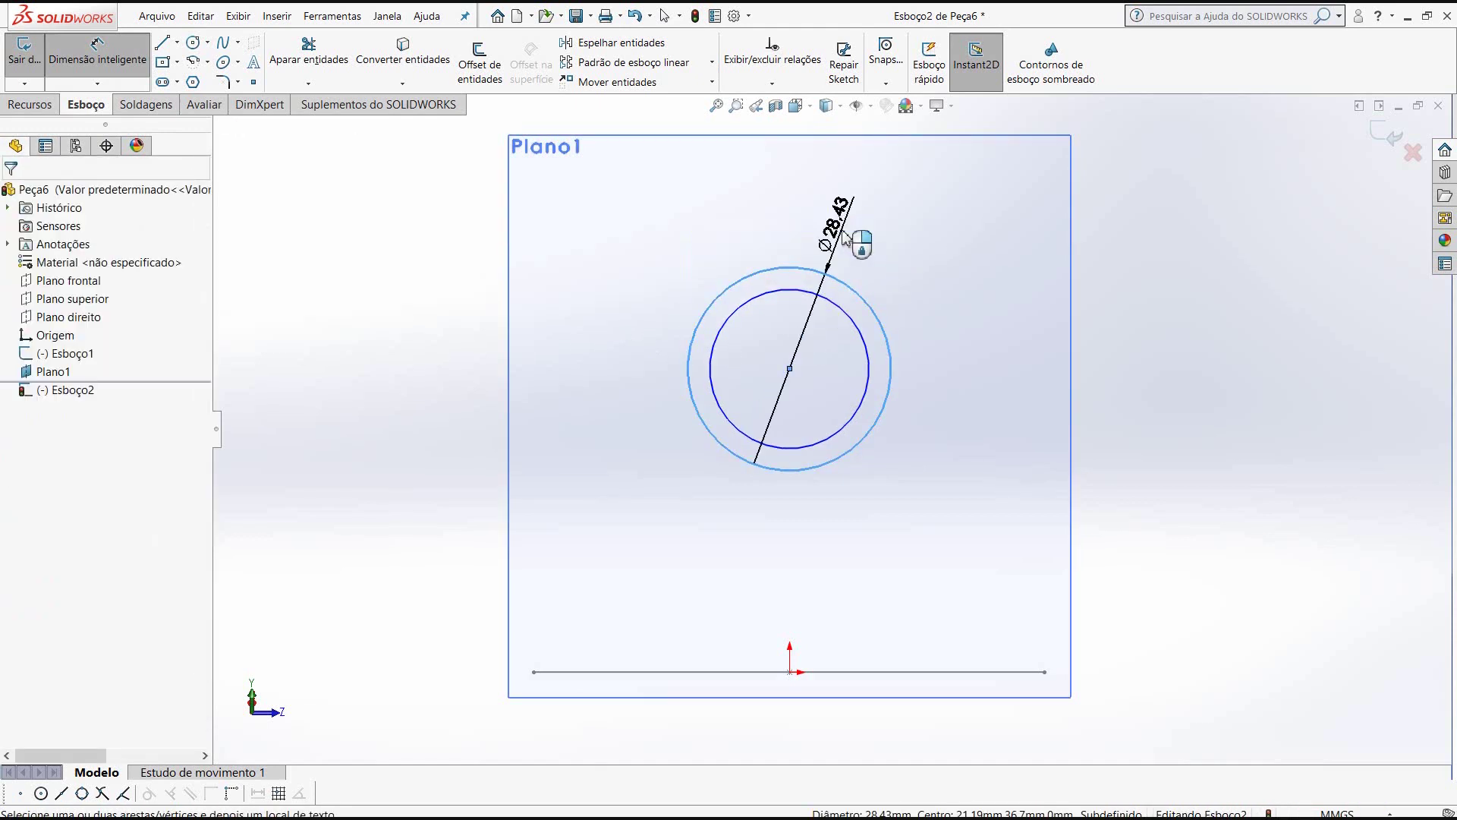
pyautogui.write('30')
pyautogui.press('Return')
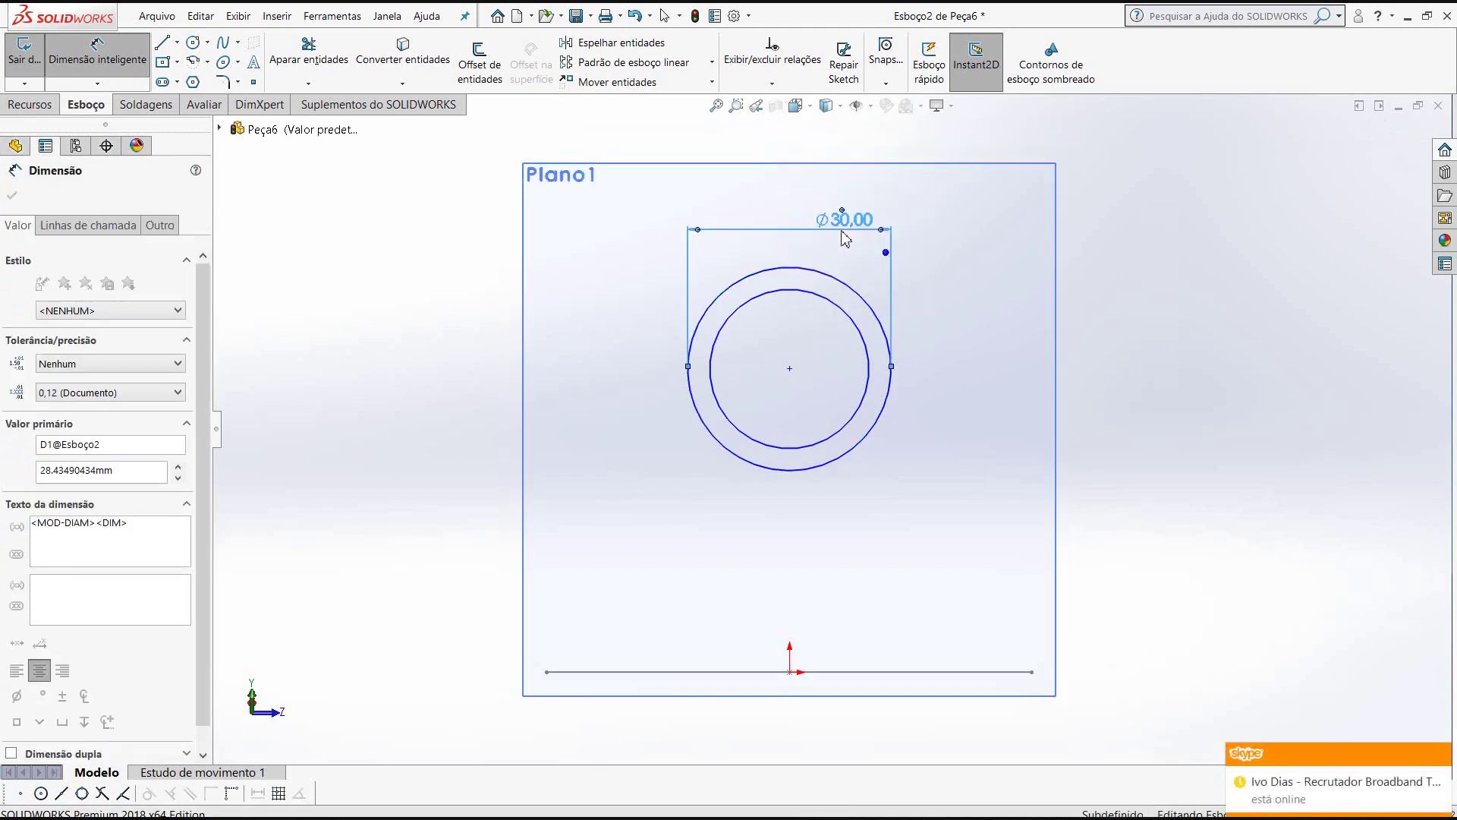
pyautogui.click(749, 396)
pyautogui.click(763, 383)
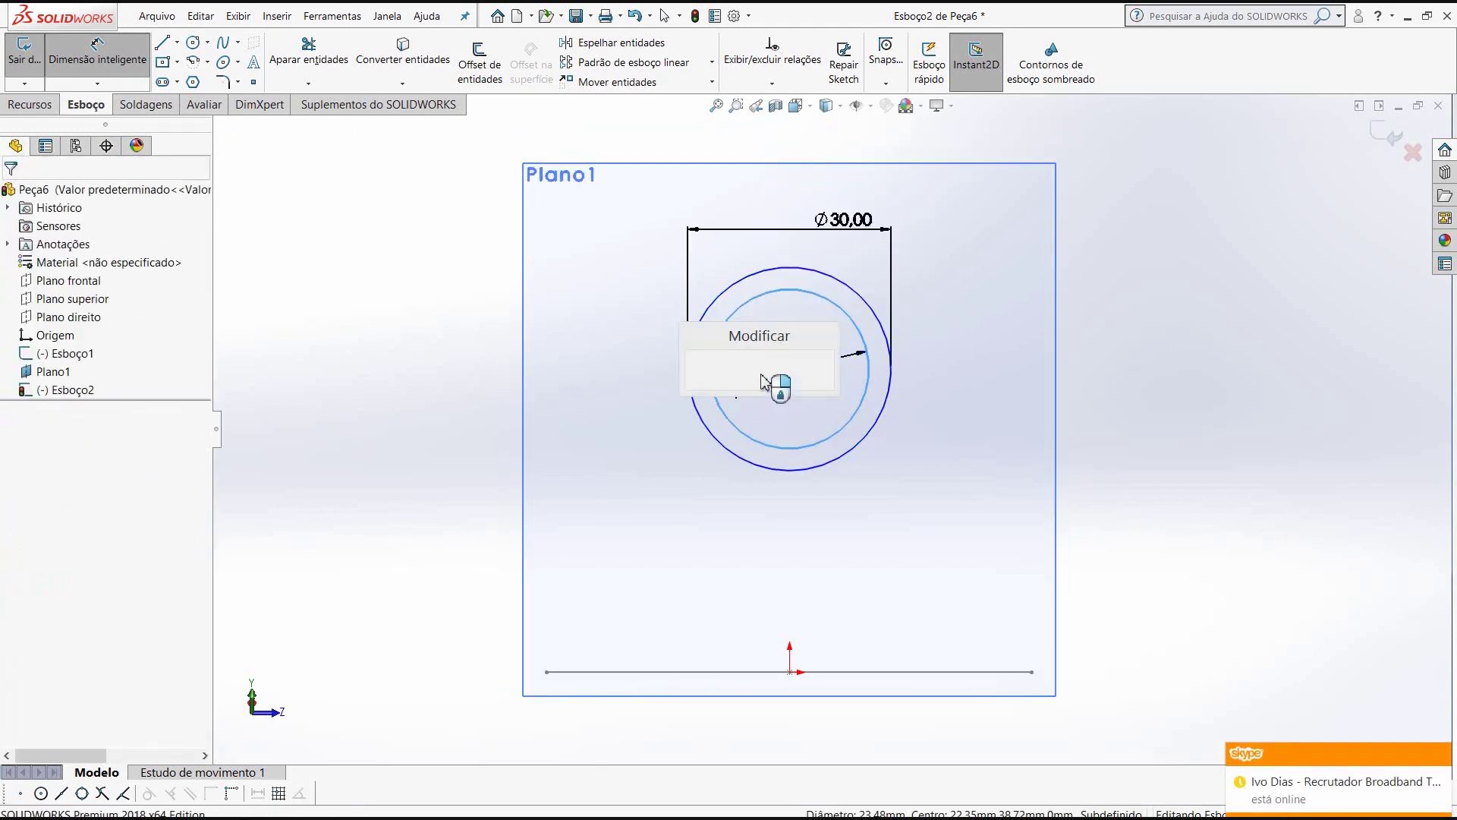
pyautogui.write('20')
pyautogui.press('Return')
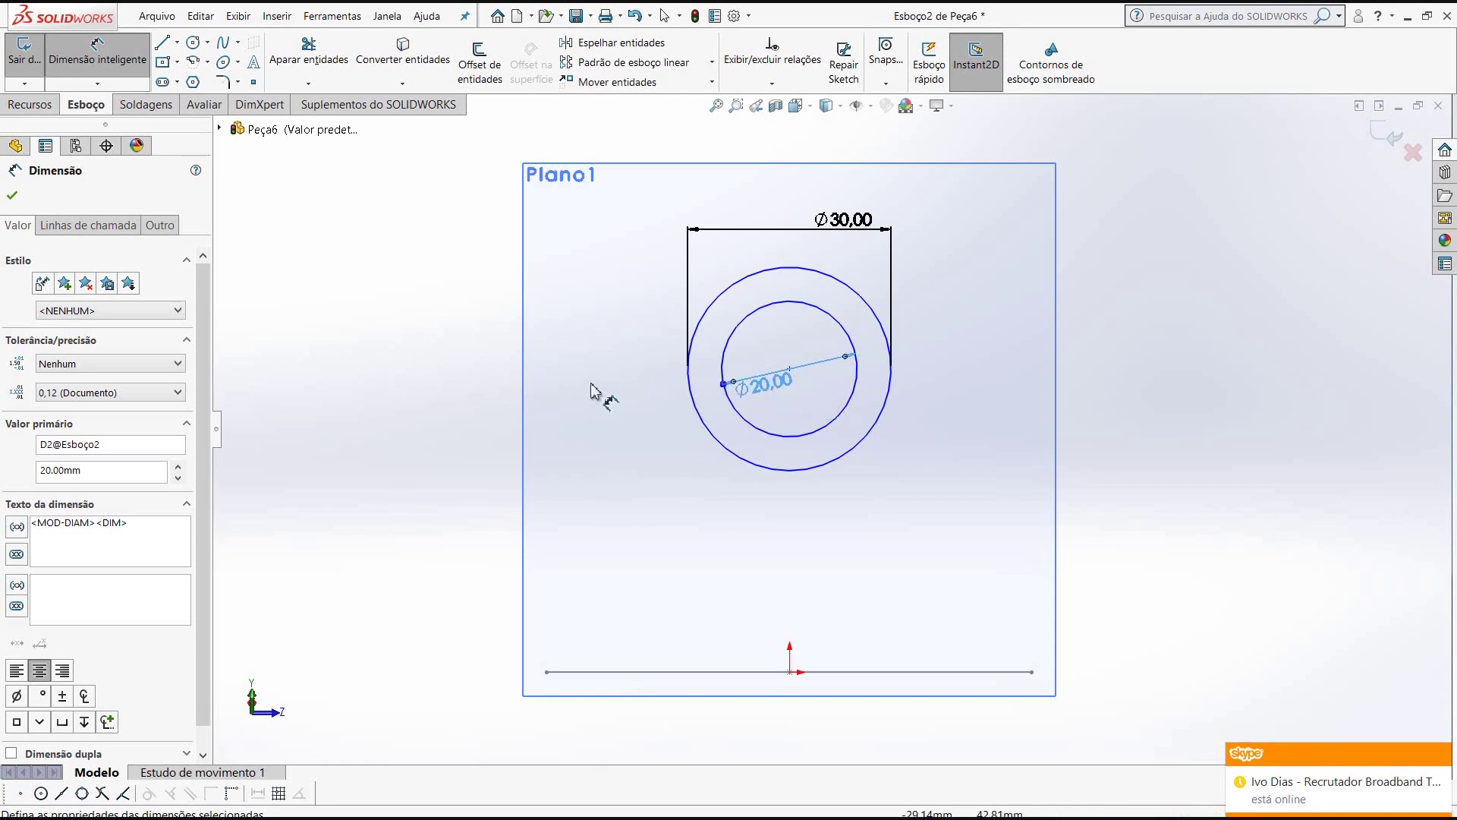
pyautogui.click(12, 195)
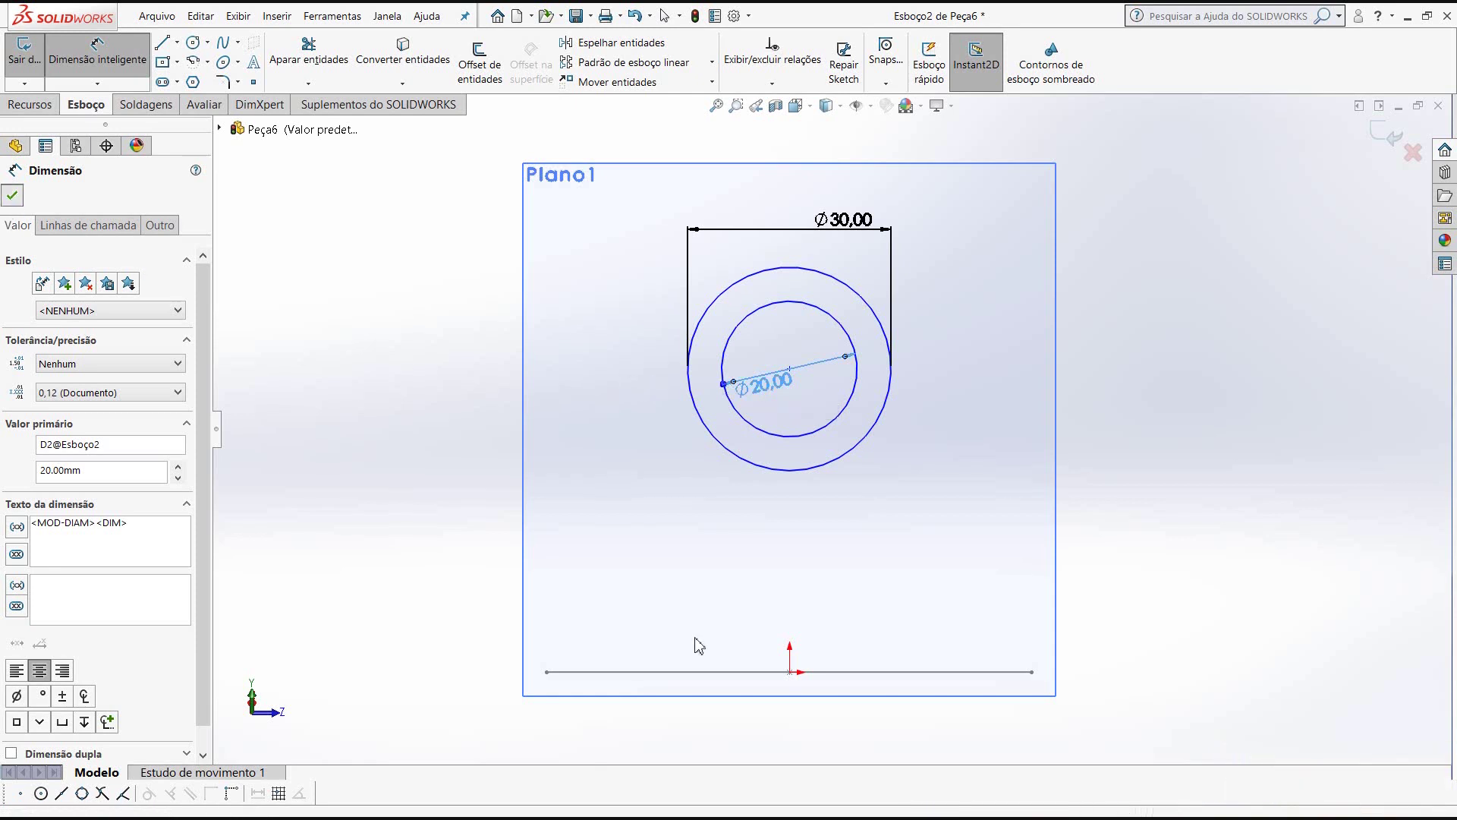
pyautogui.press('Escape')
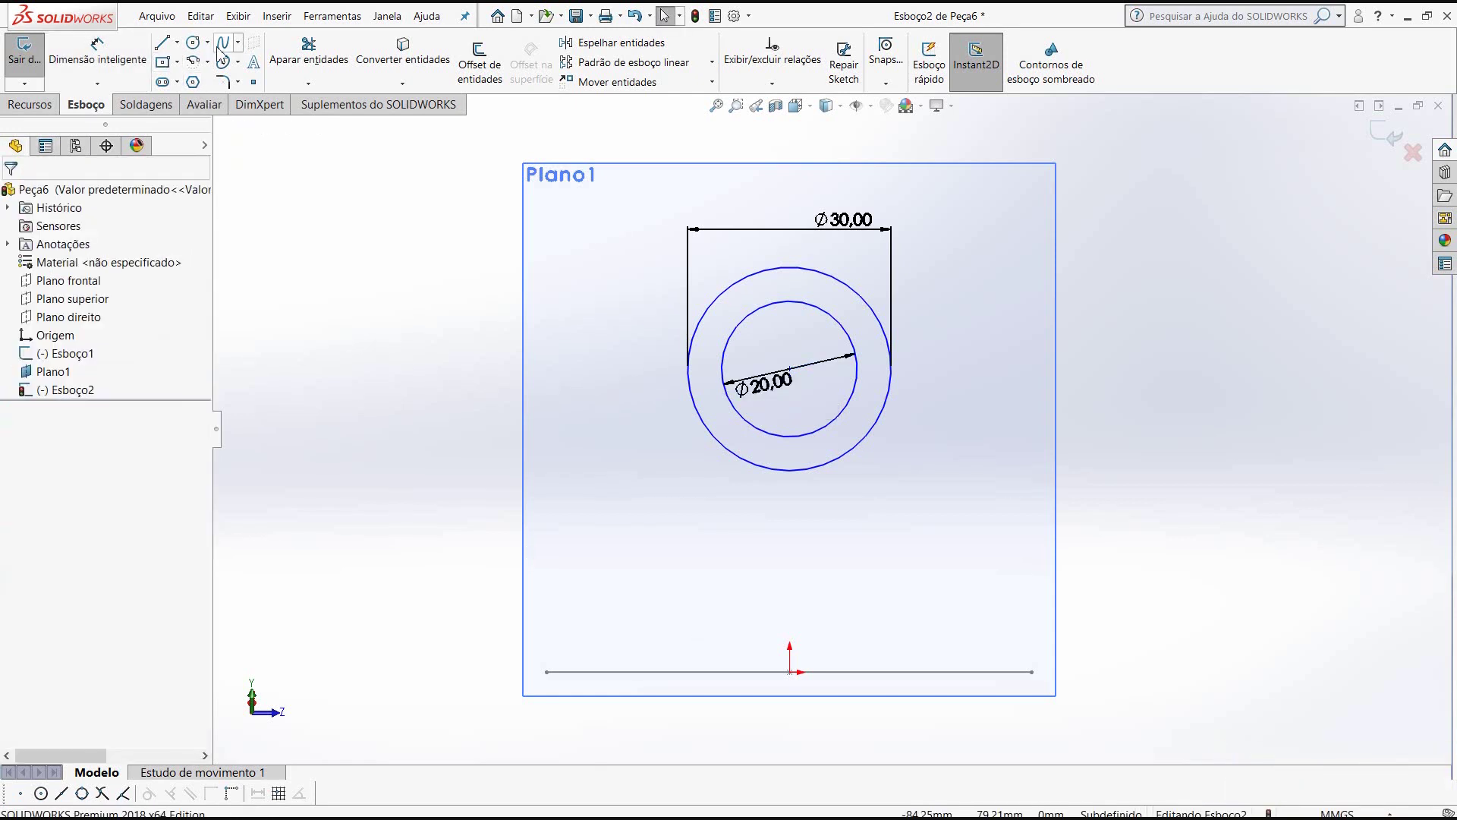
# - Draw a horizontal midpoint line along the bottom, below the ring
pyautogui.click(177, 44)
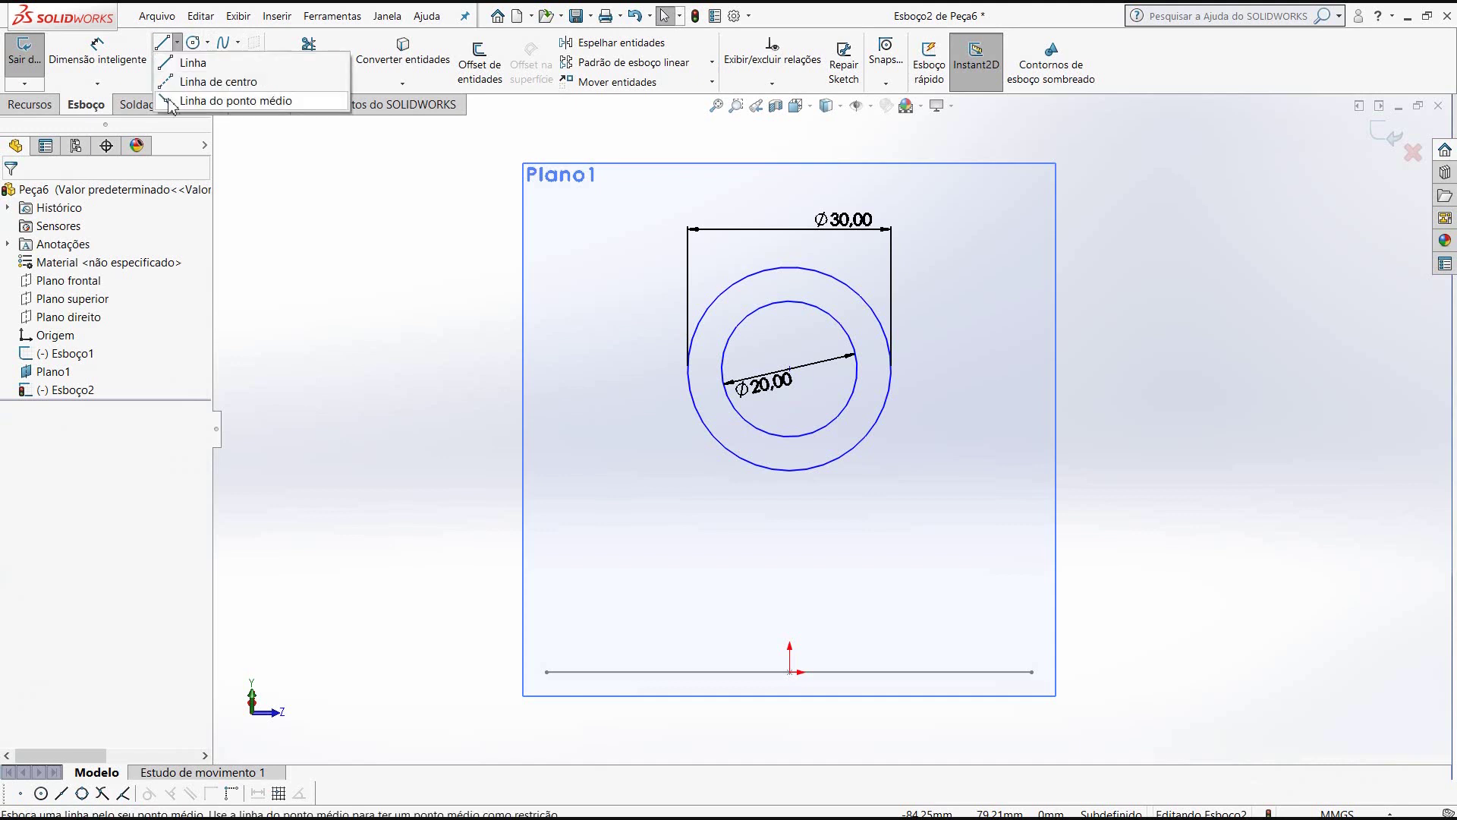
pyautogui.click(170, 106)
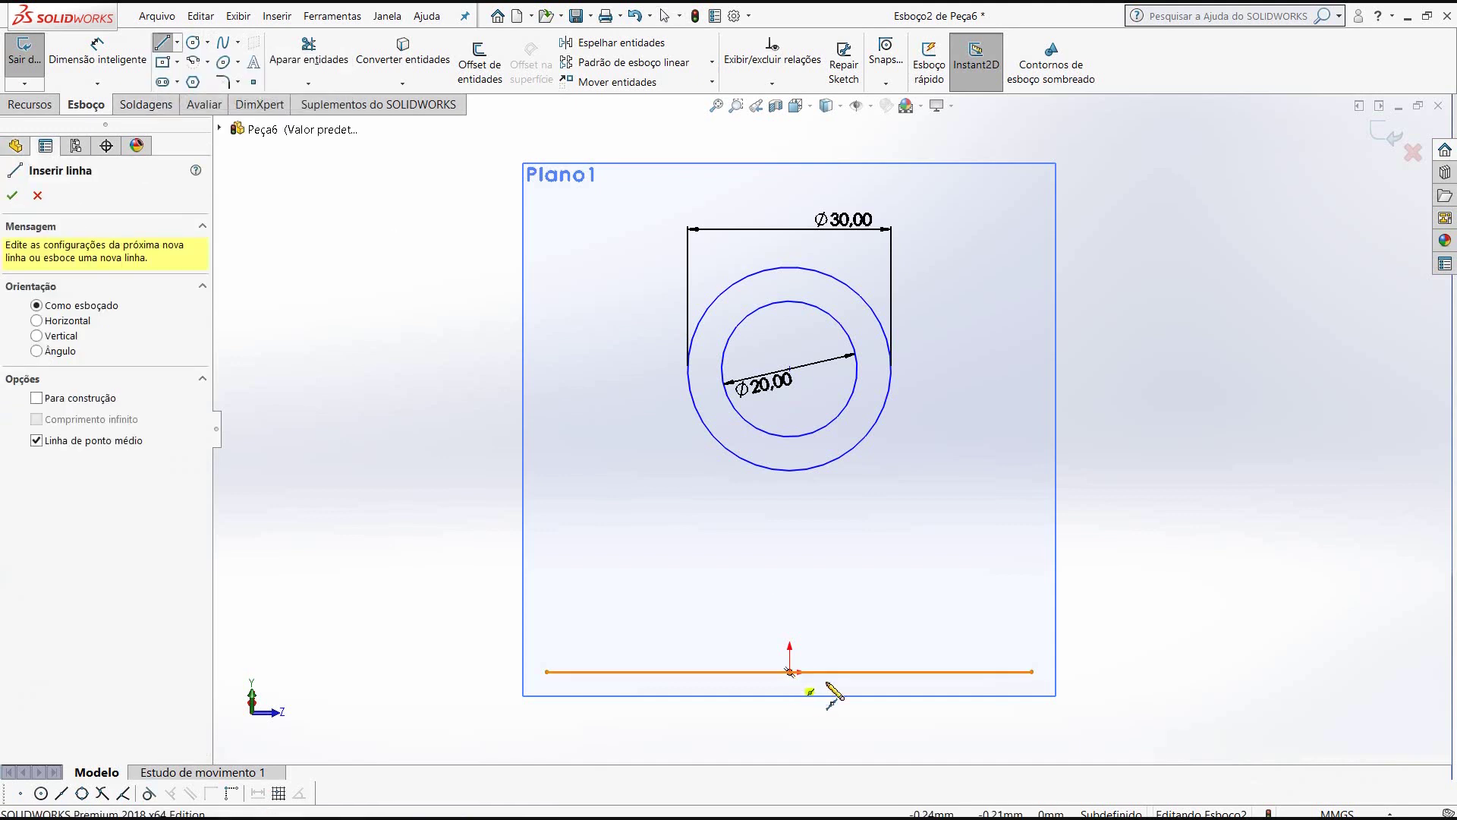
pyautogui.click(968, 671)
pyautogui.rightClick(975, 674)
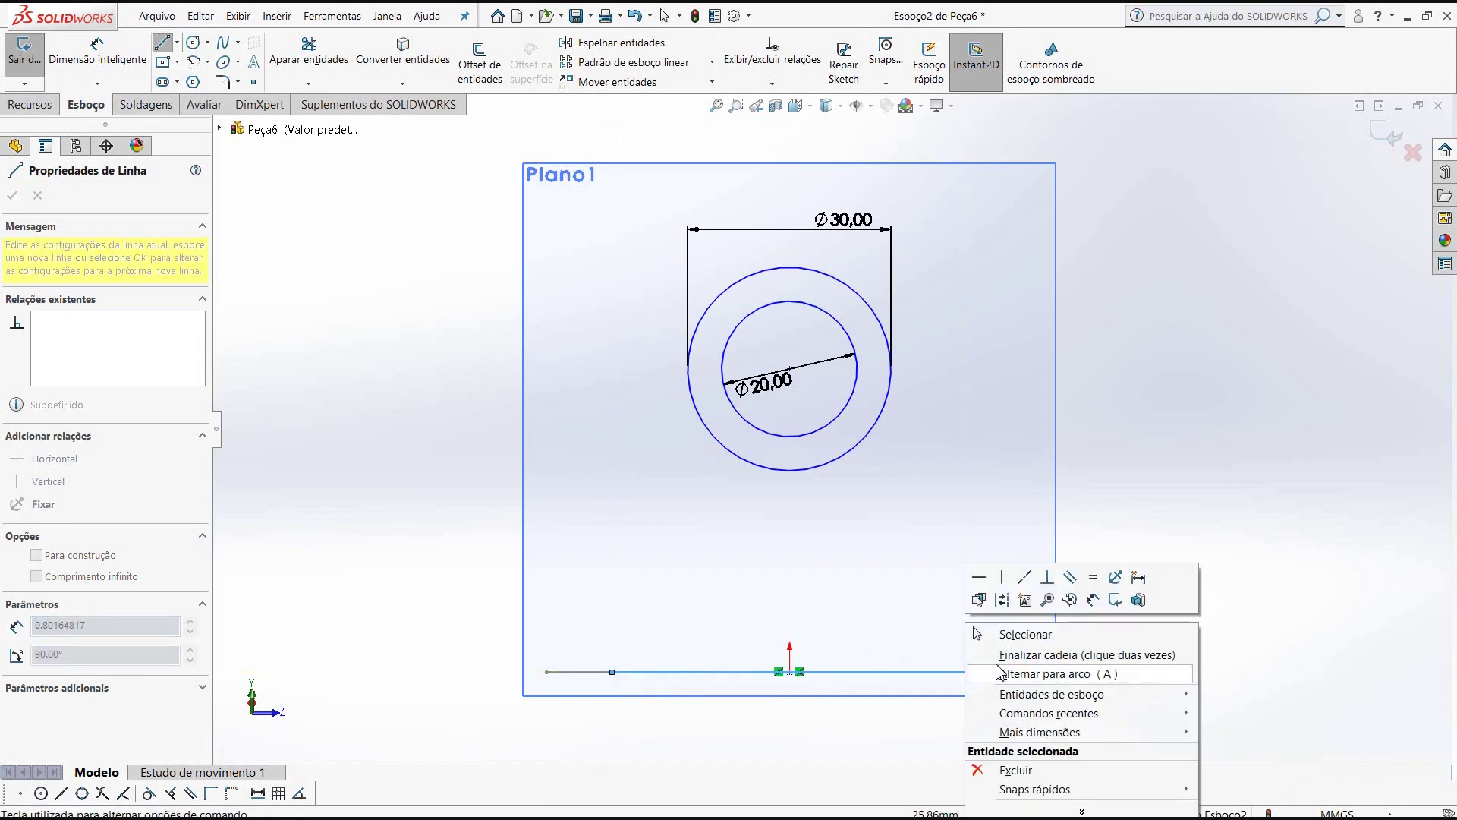
pyautogui.click(1002, 636)
pyautogui.press('Escape')
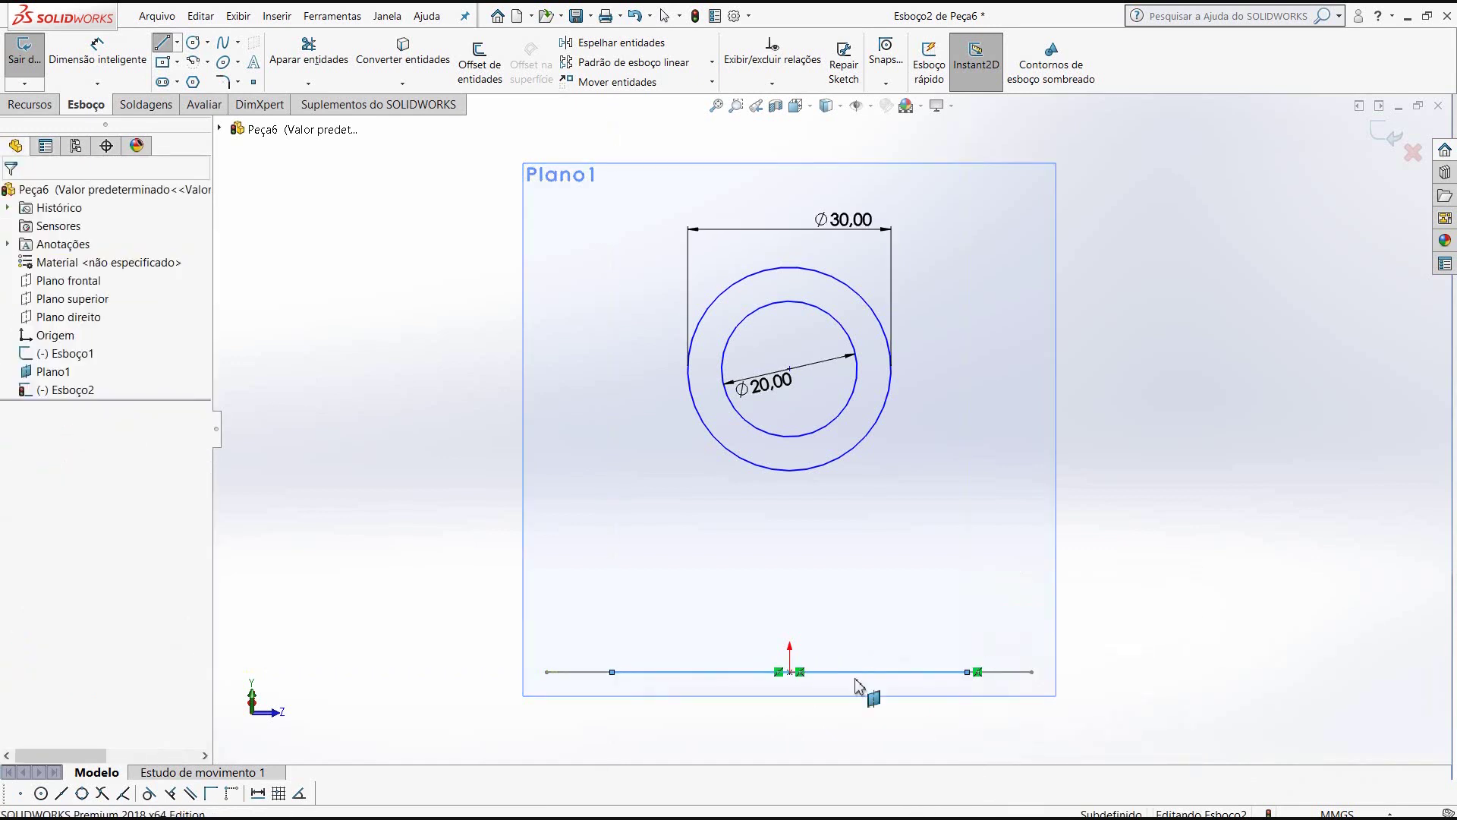
# - Dimension the bottom line, settling its length at 50,00 mm
pyautogui.click(110, 47)
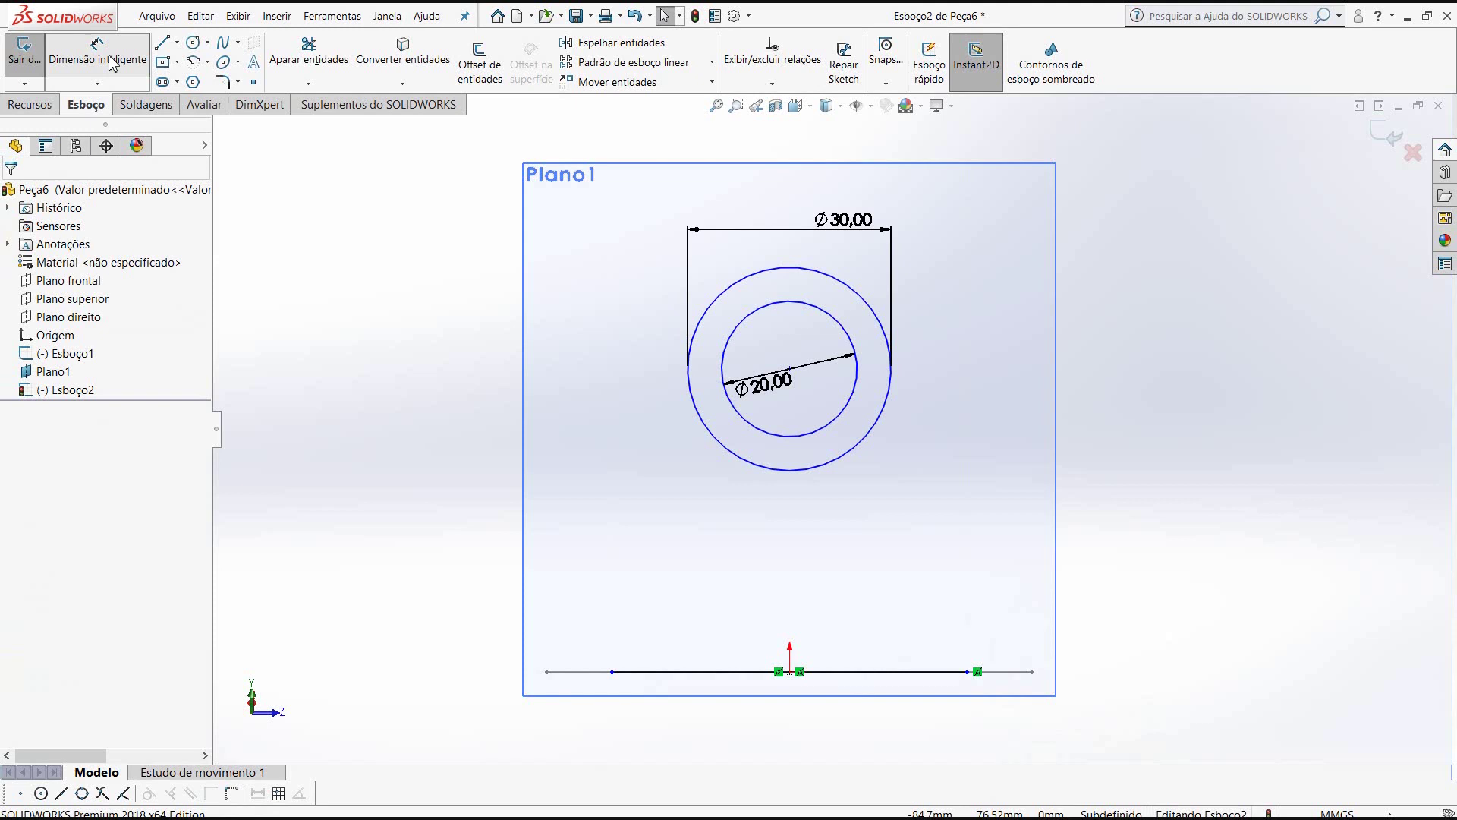
pyautogui.click(850, 673)
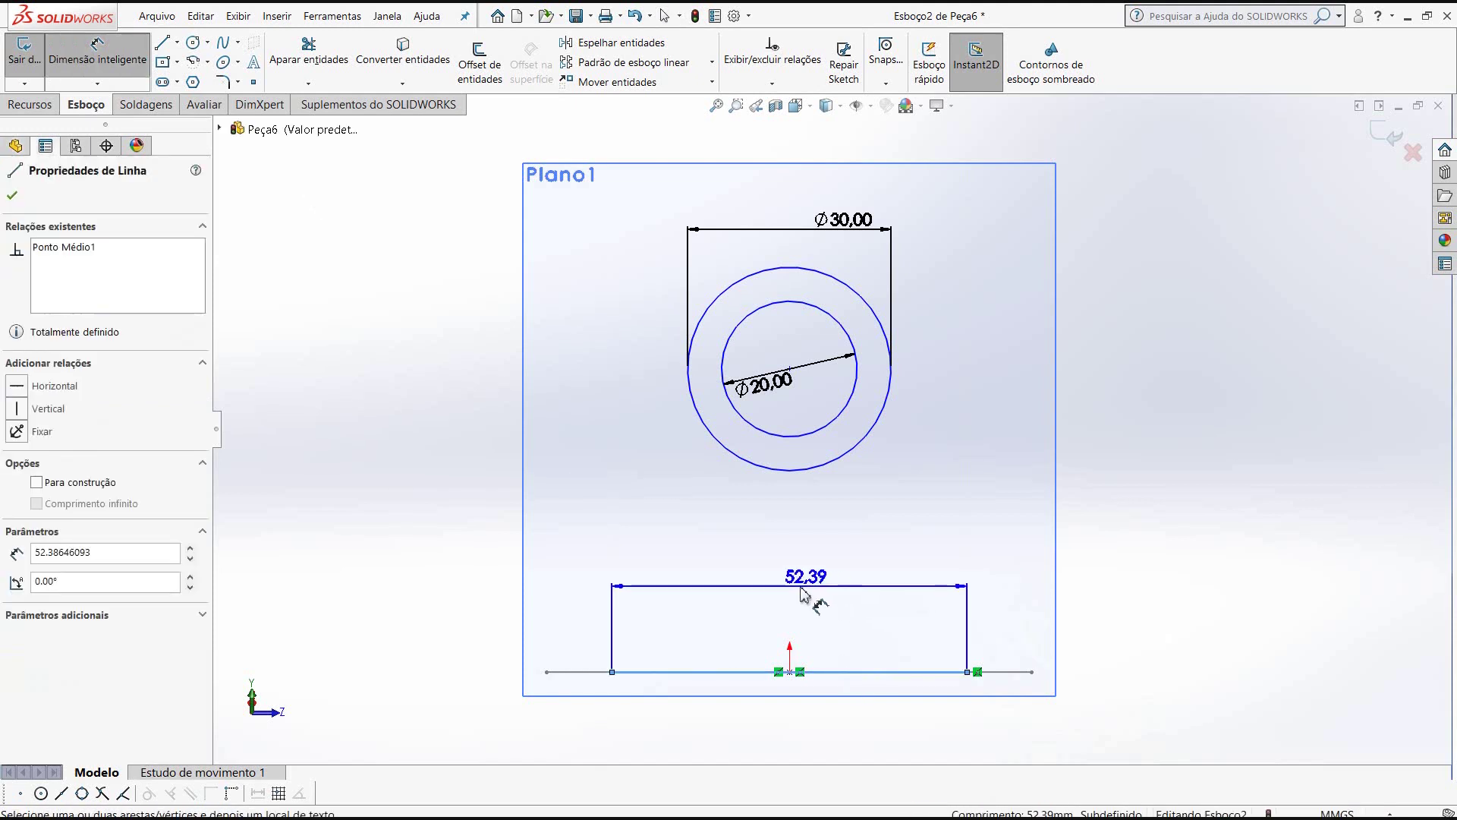
pyautogui.click(803, 594)
pyautogui.write('50')
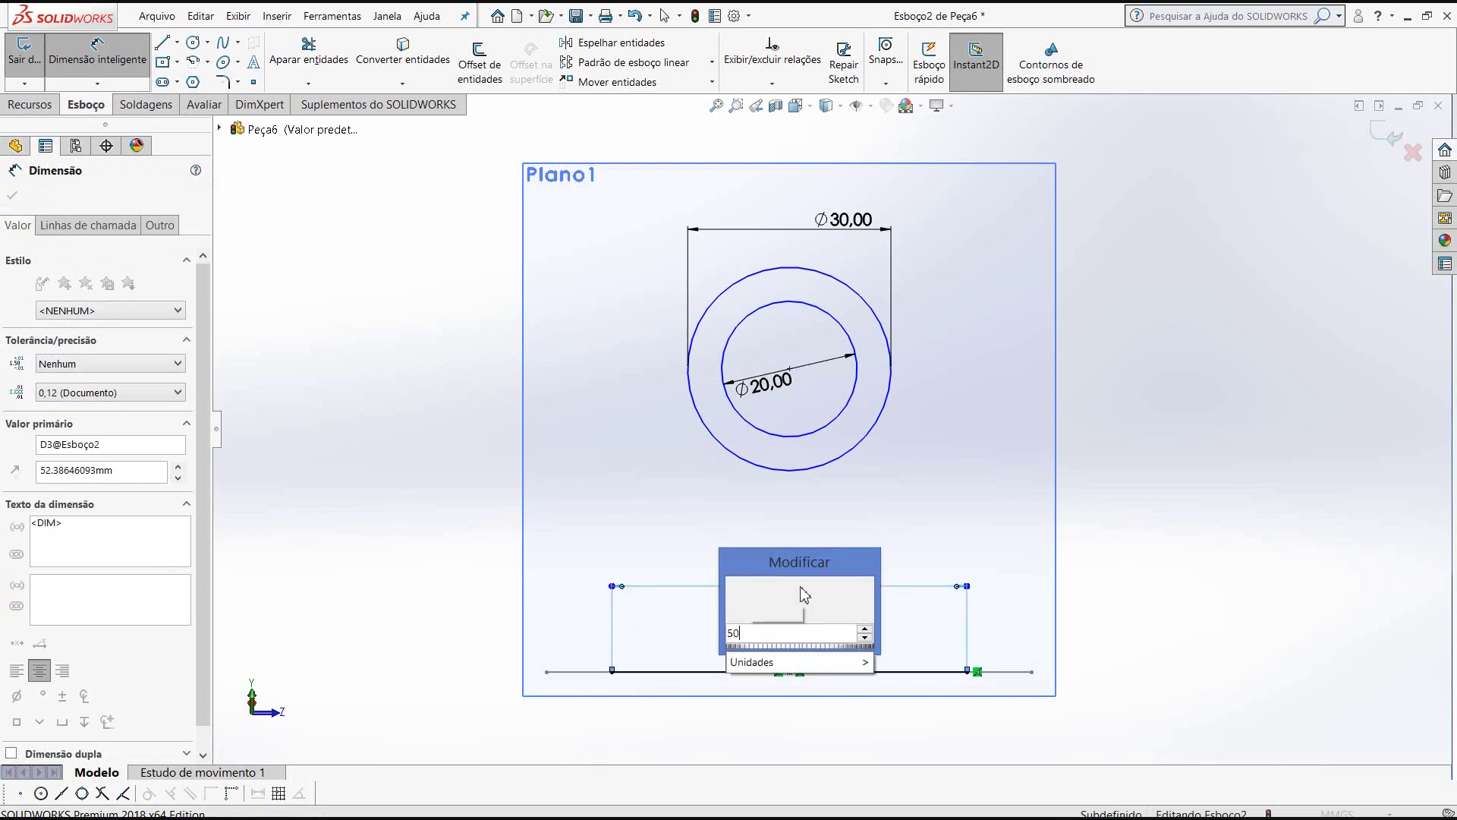
pyautogui.press('Return')
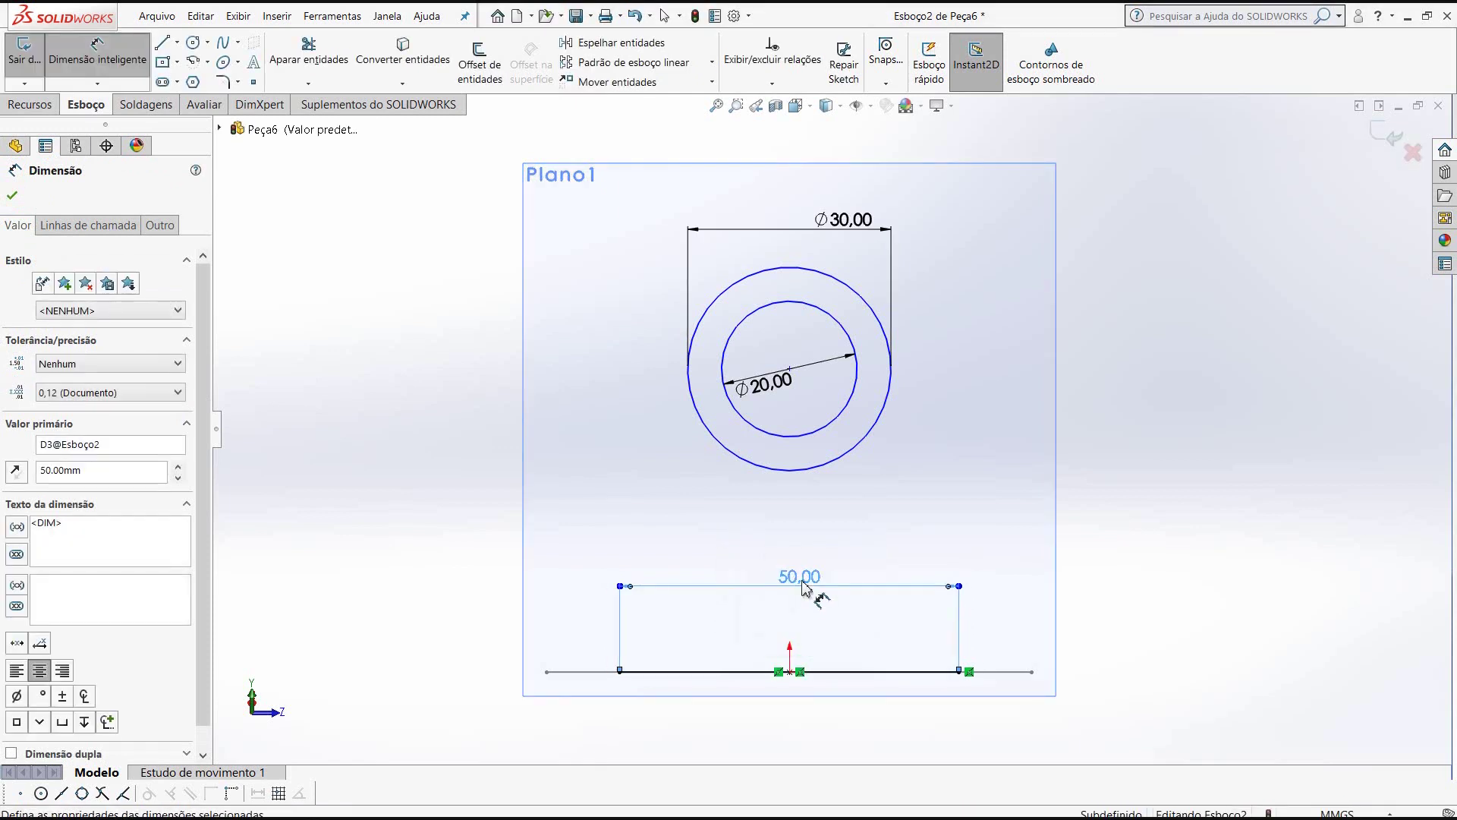
pyautogui.doubleClick(801, 581)
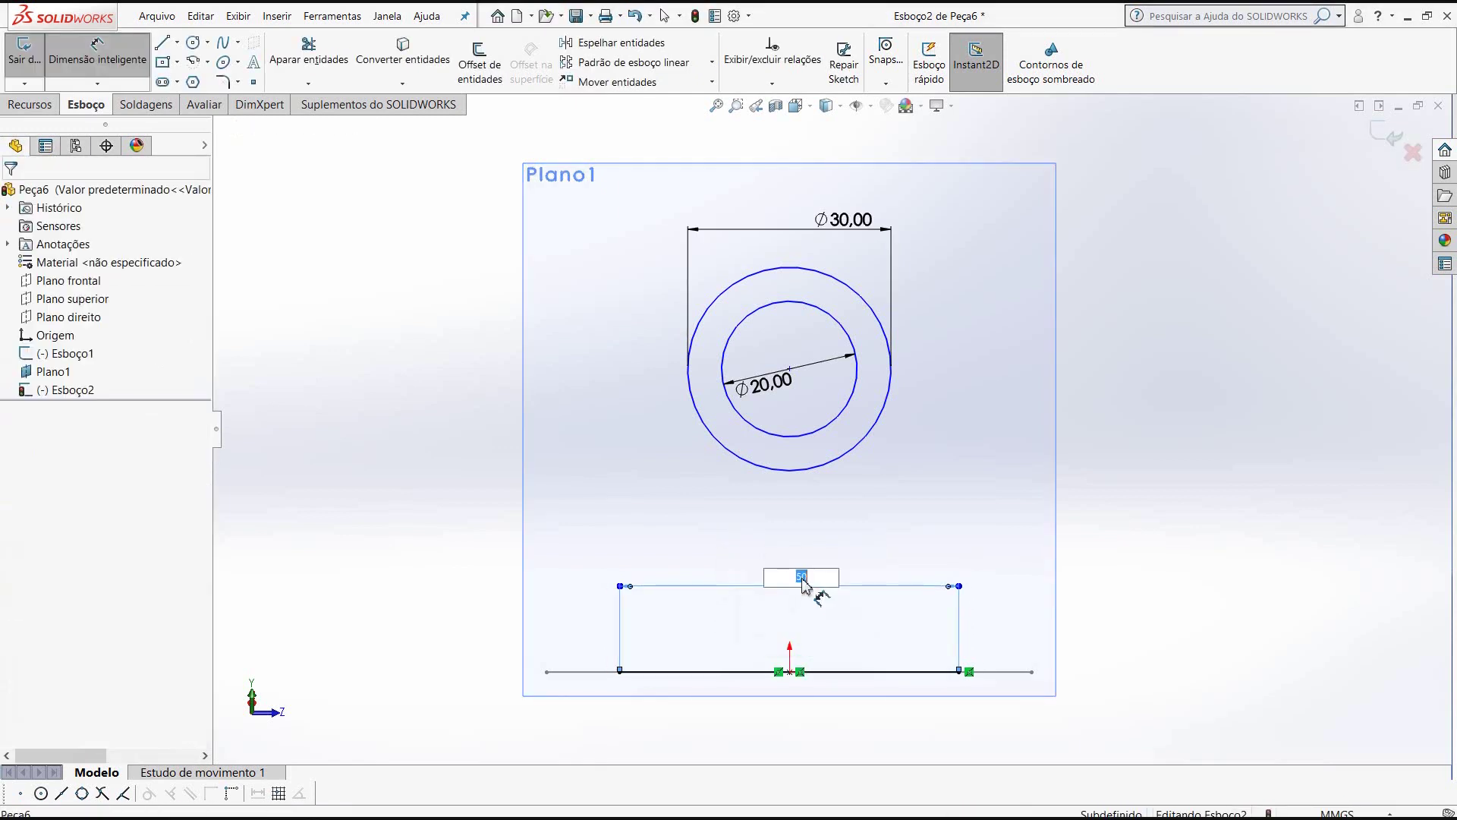
pyautogui.write('40')
pyautogui.press('Return')
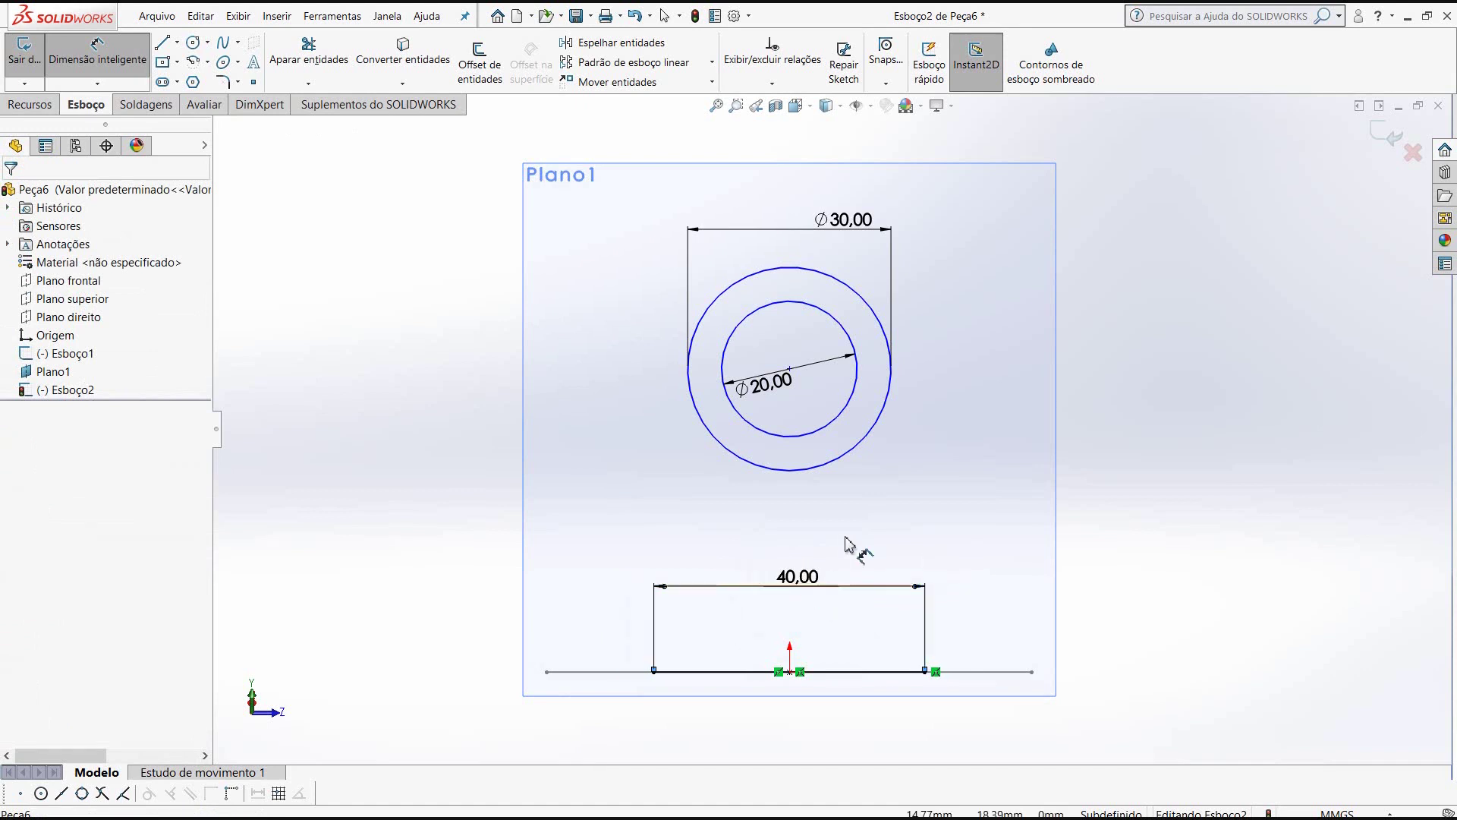
pyautogui.doubleClick(816, 583)
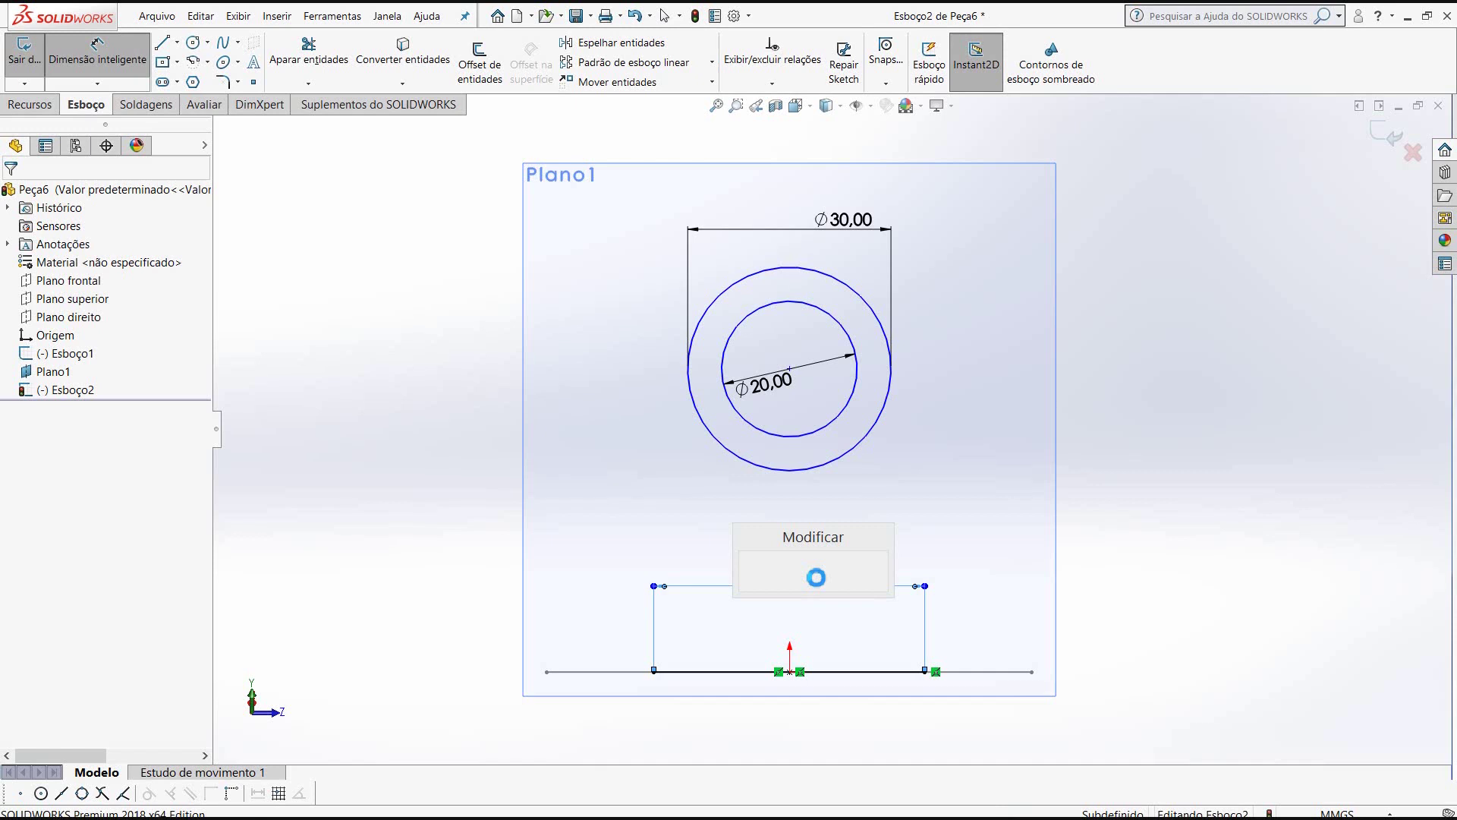
pyautogui.write('50')
pyautogui.press('Return')
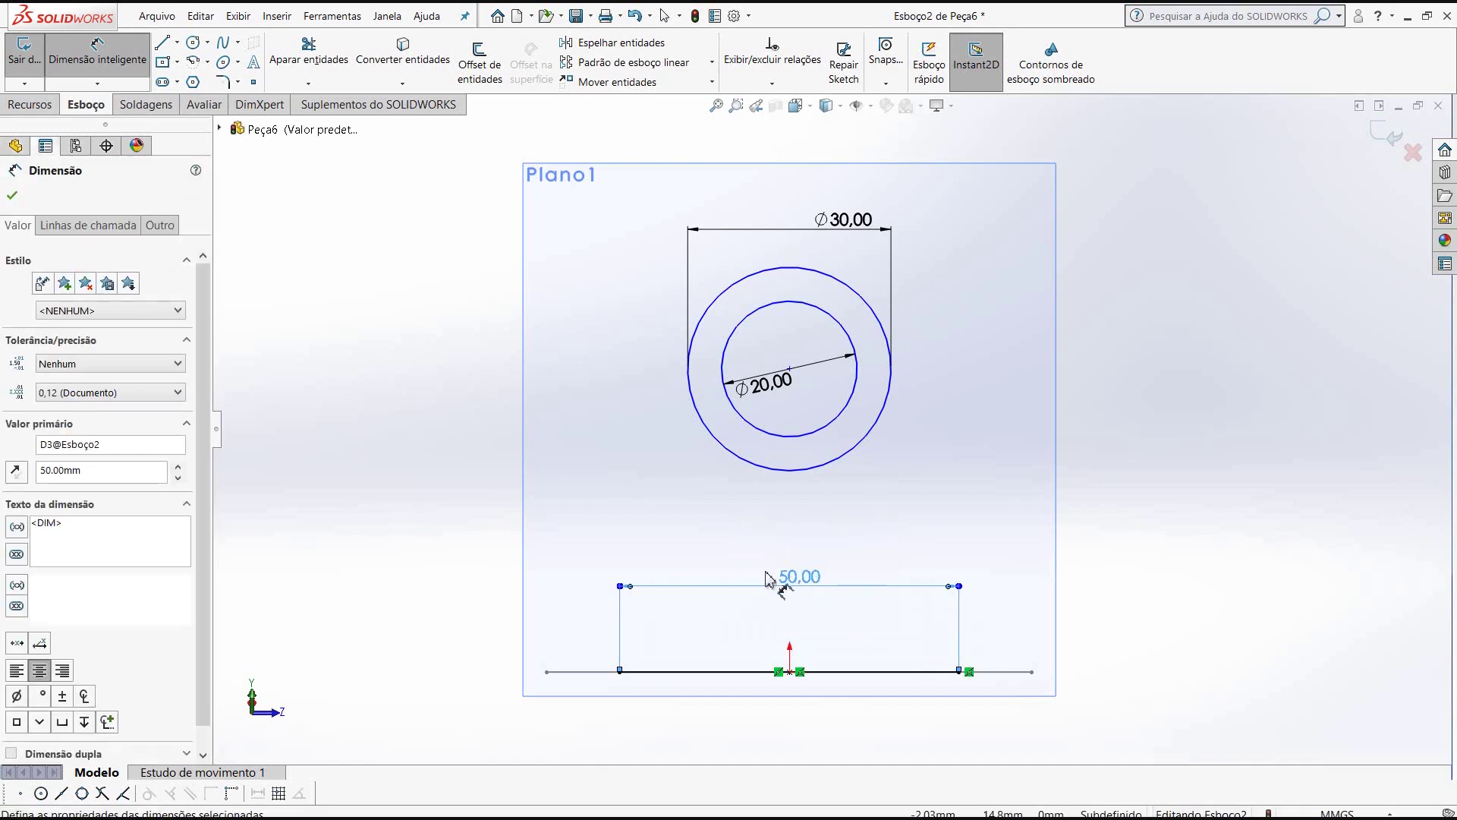
pyautogui.click(11, 195)
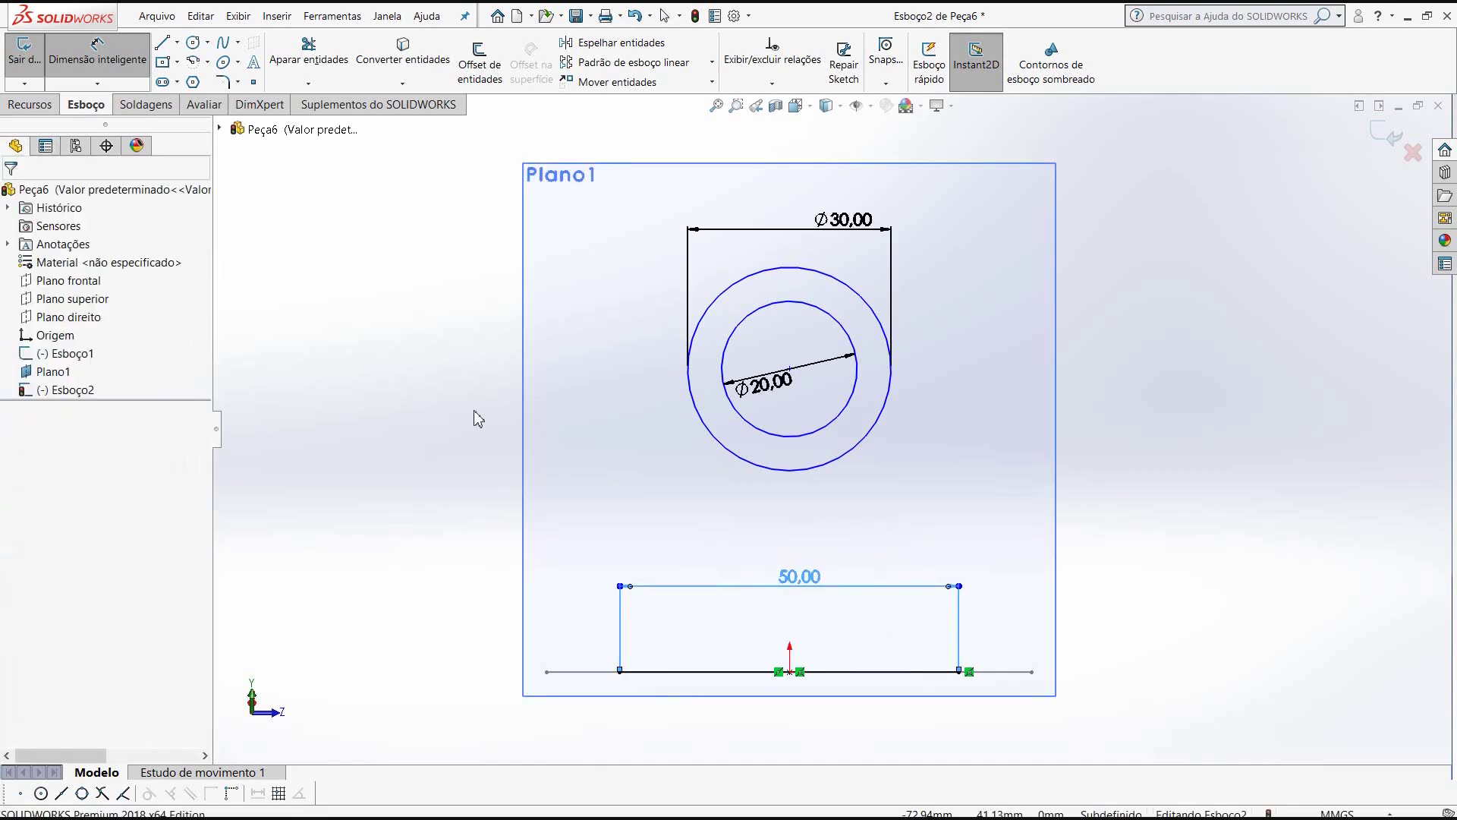
pyautogui.press('Escape')
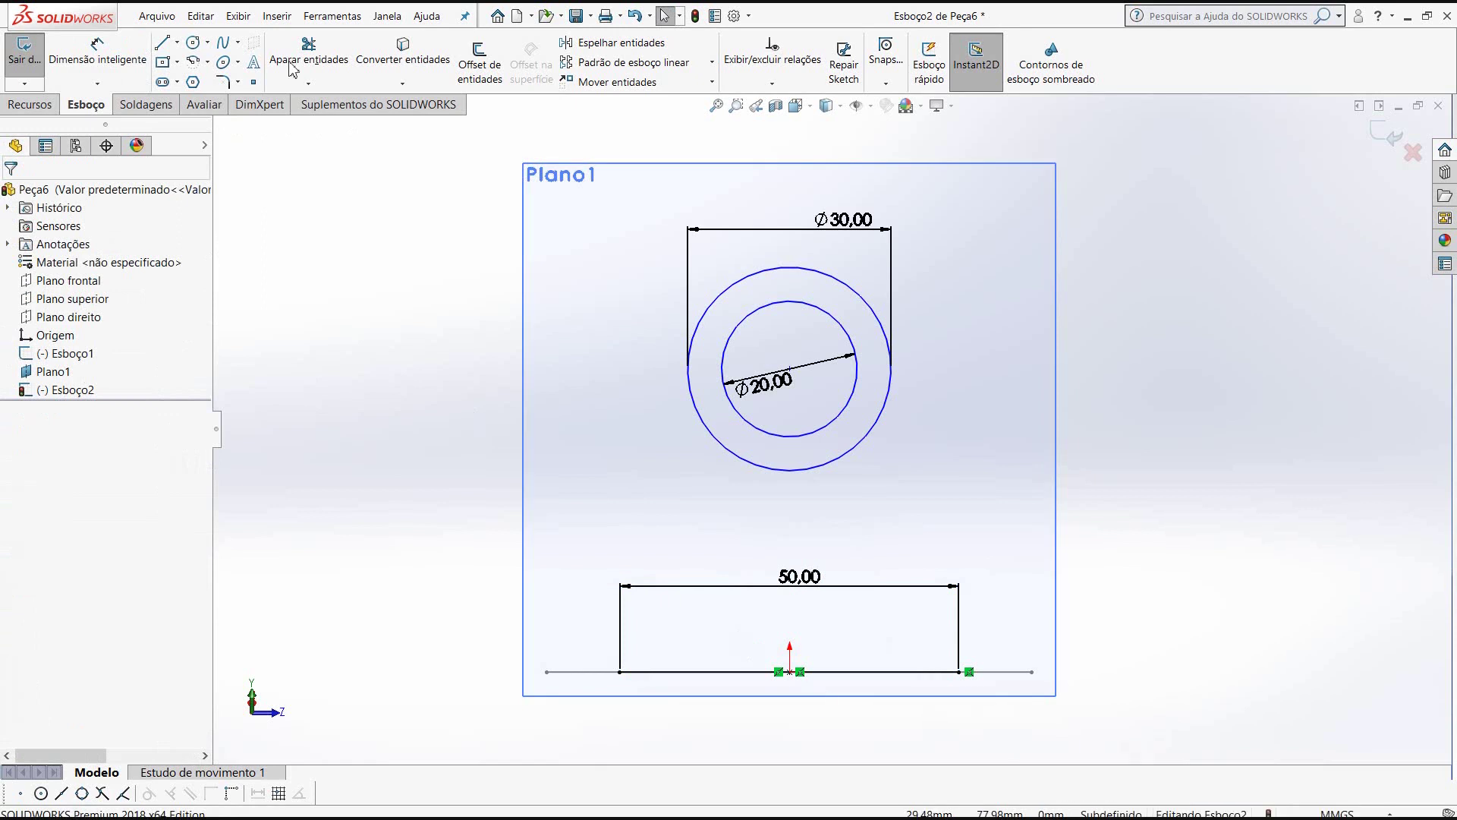
# - Draw left and right side lines from the bottom line's ends, tangent to the outer circle
pyautogui.click(162, 43)
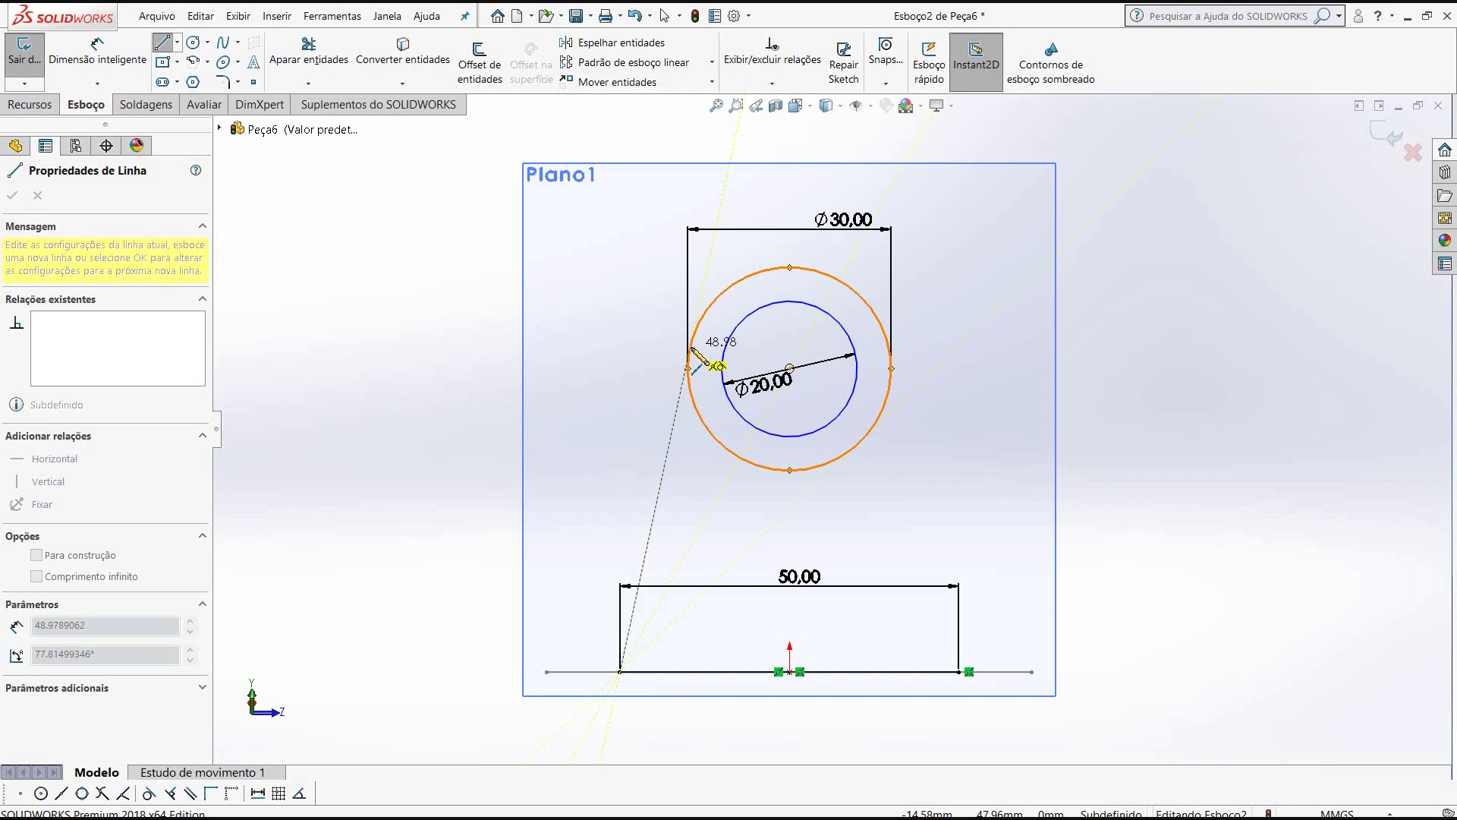
pyautogui.click(690, 348)
pyautogui.rightClick(690, 348)
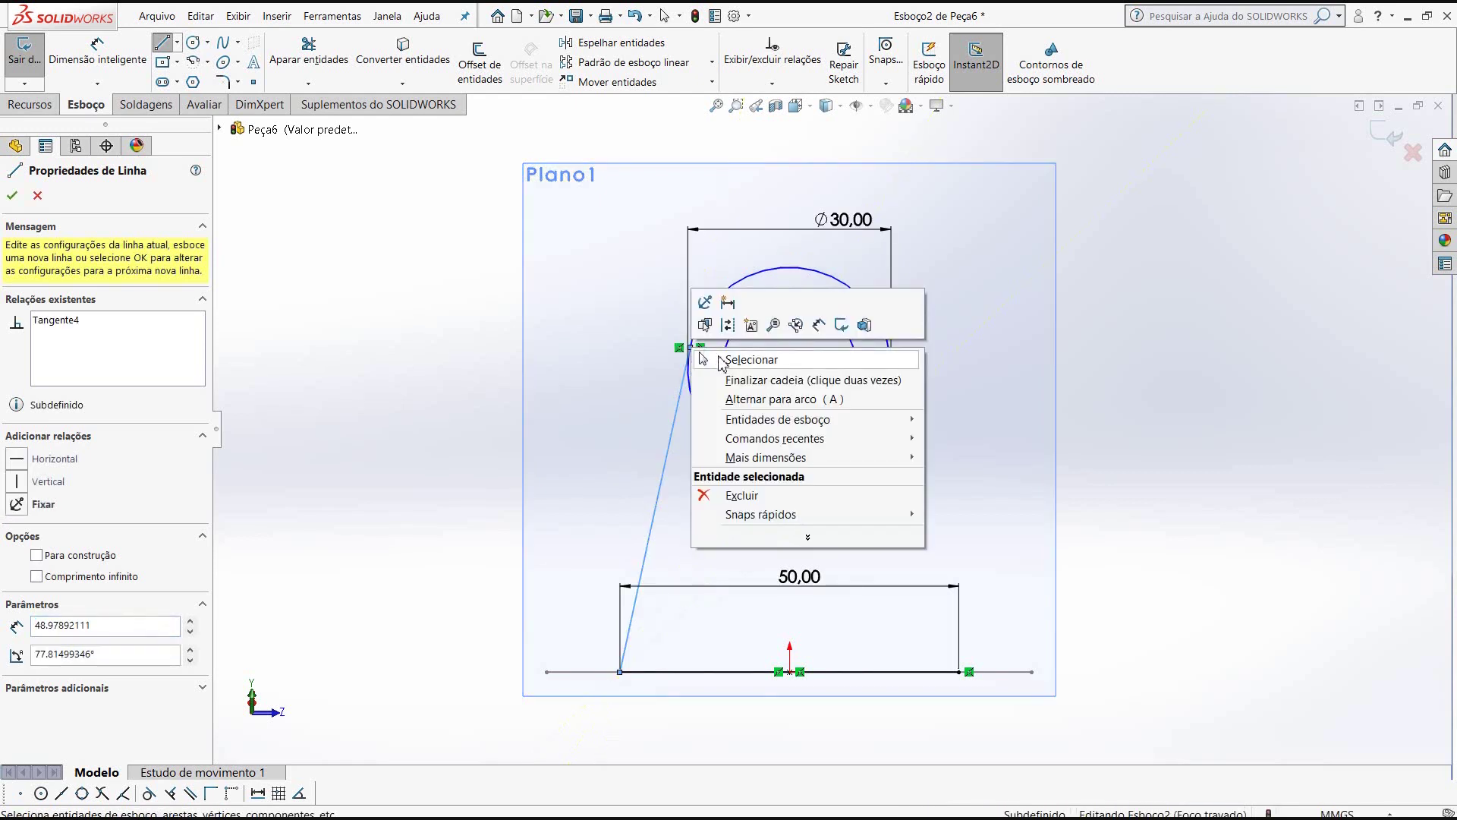
pyautogui.click(702, 360)
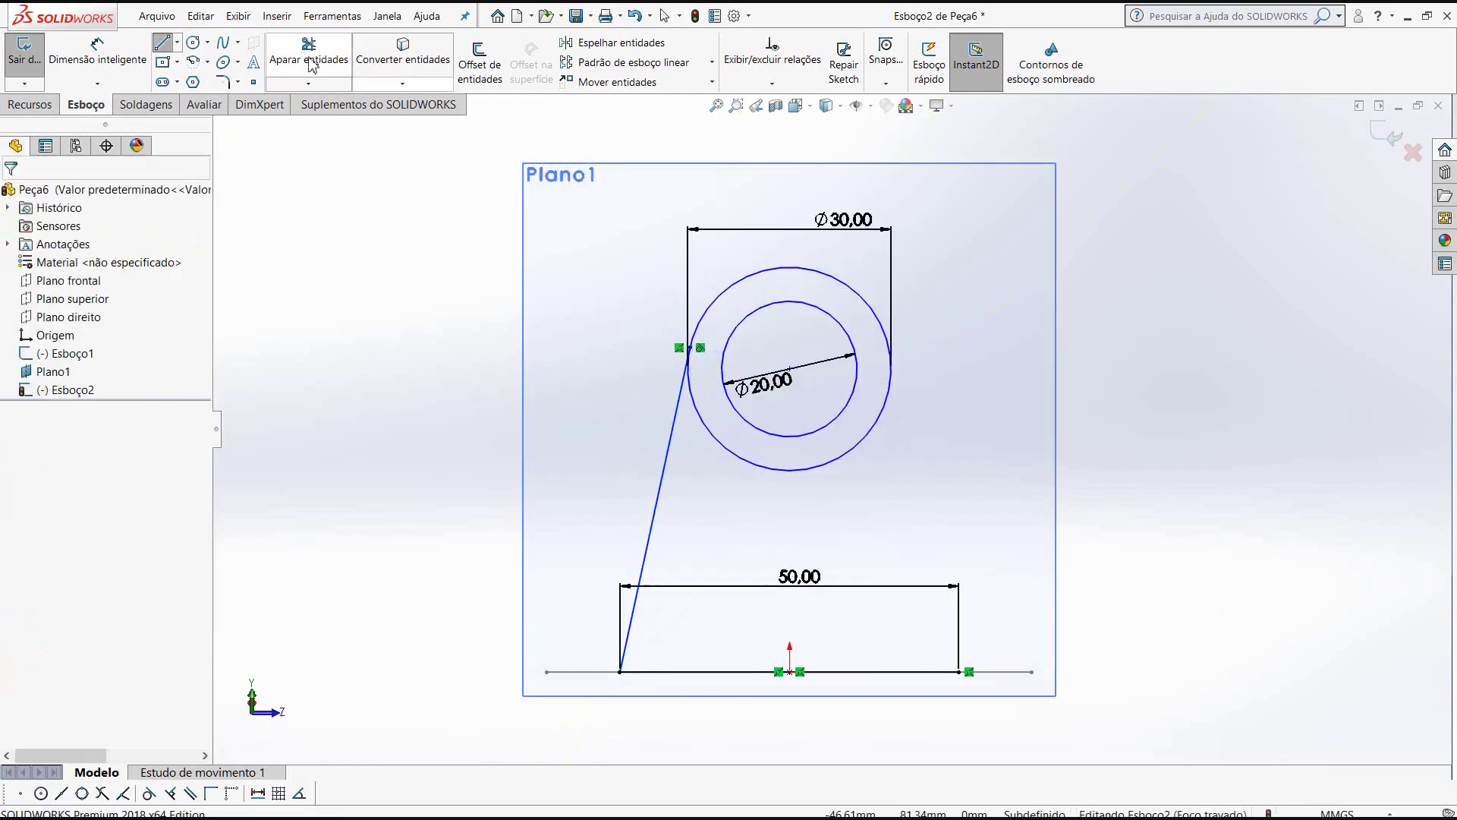
pyautogui.click(162, 42)
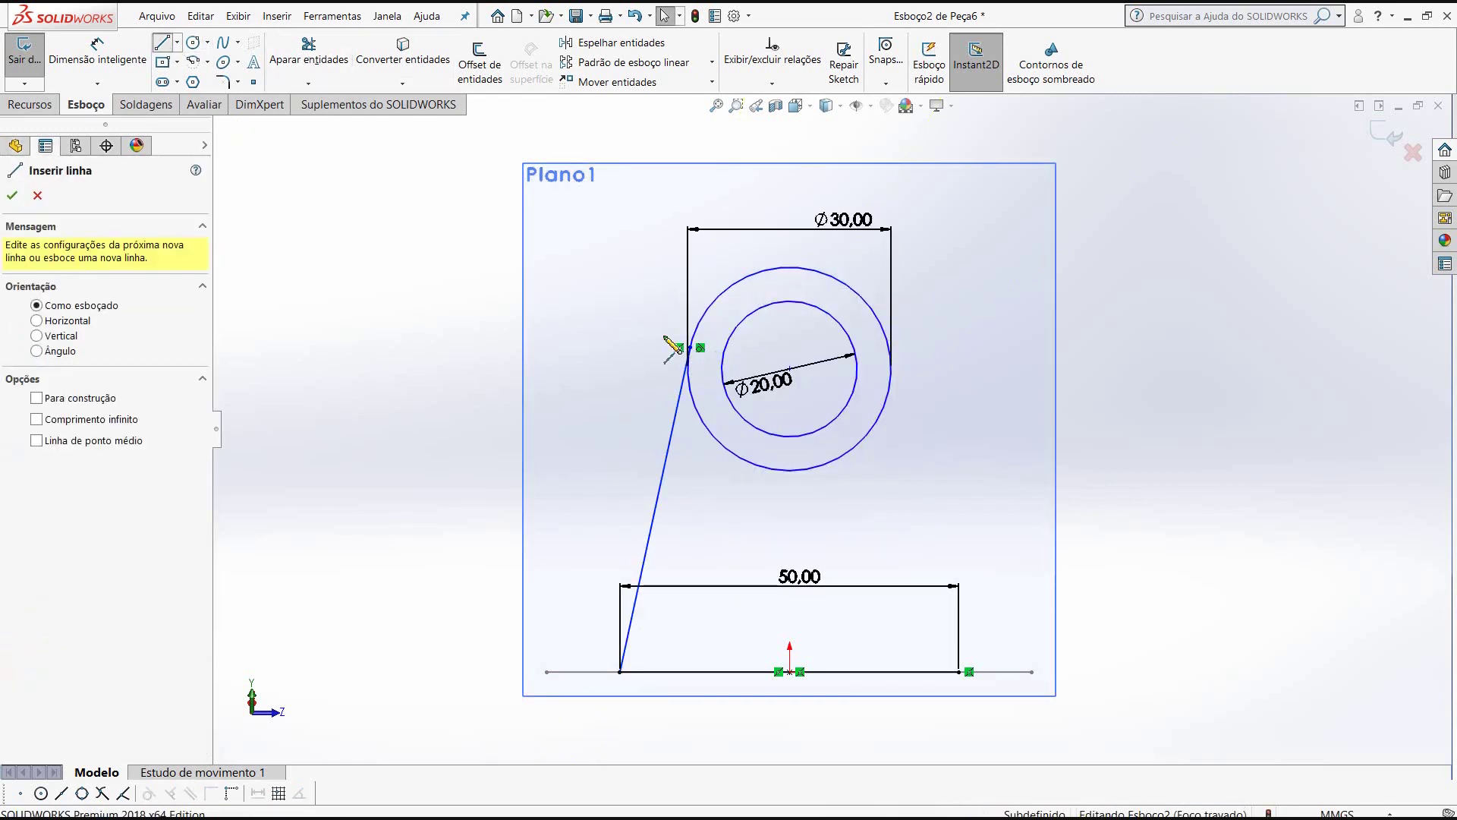
pyautogui.click(959, 672)
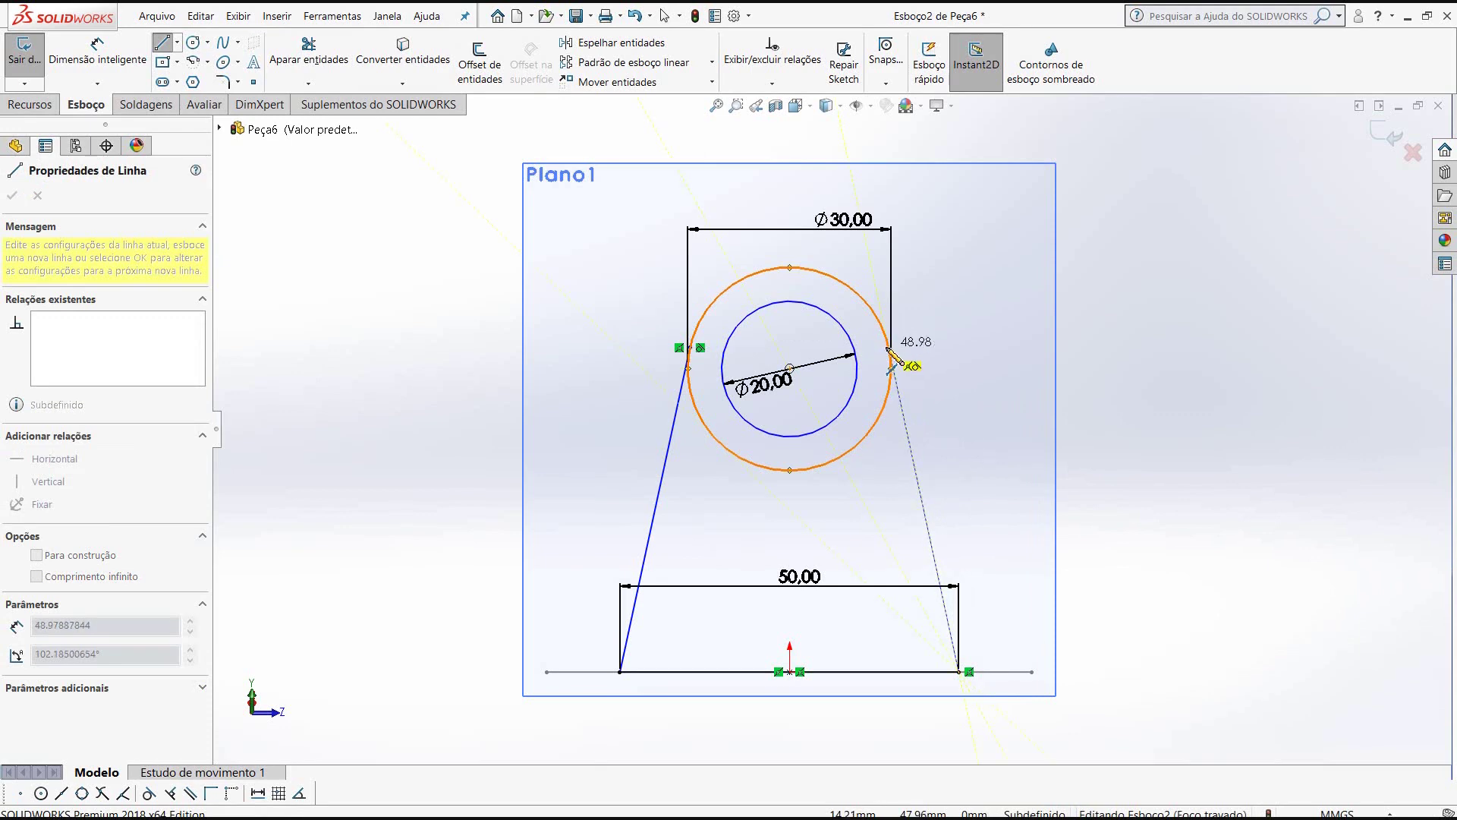
pyautogui.click(894, 356)
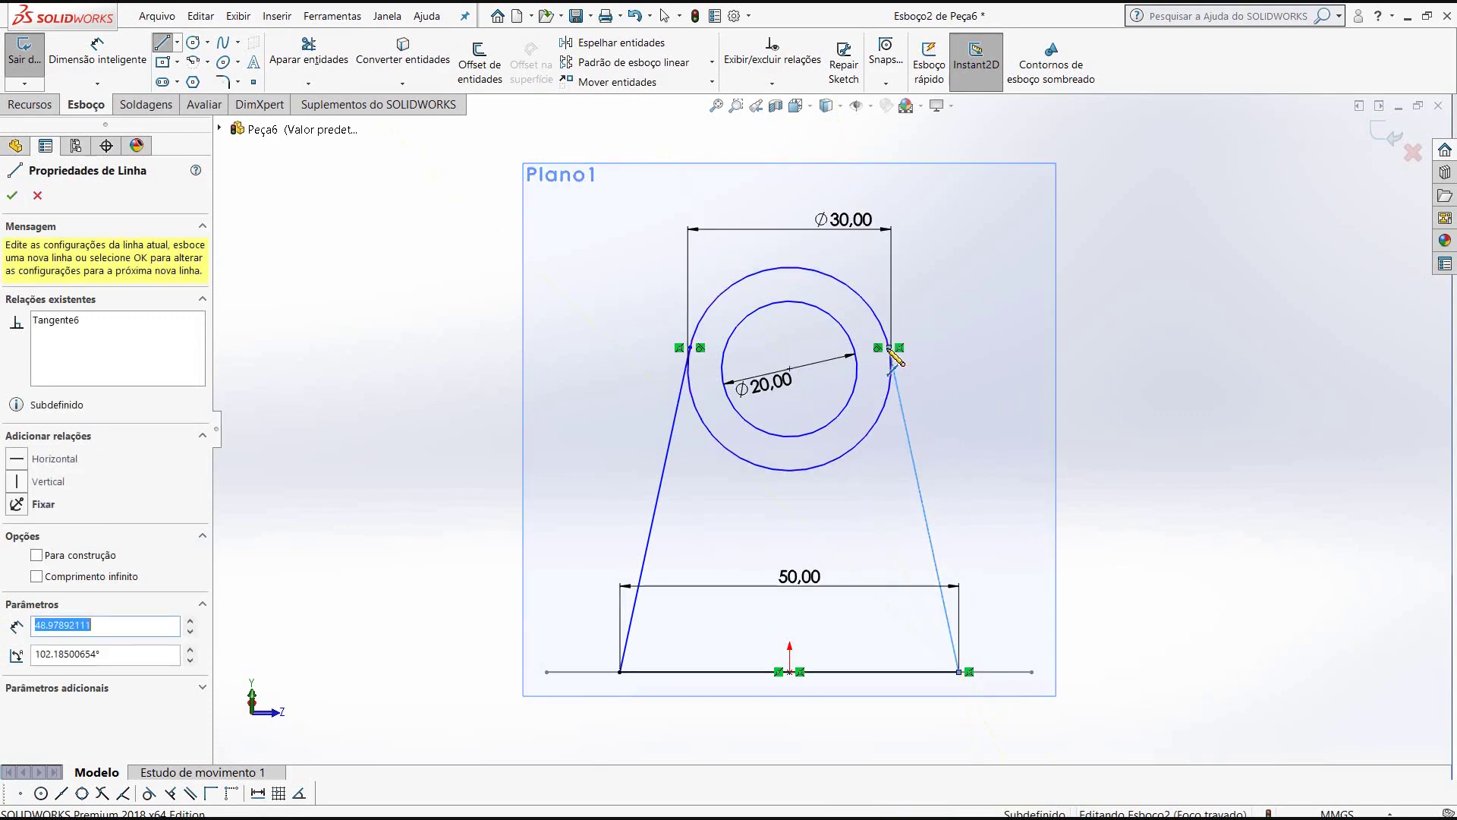
pyautogui.rightClick(892, 351)
pyautogui.click(941, 361)
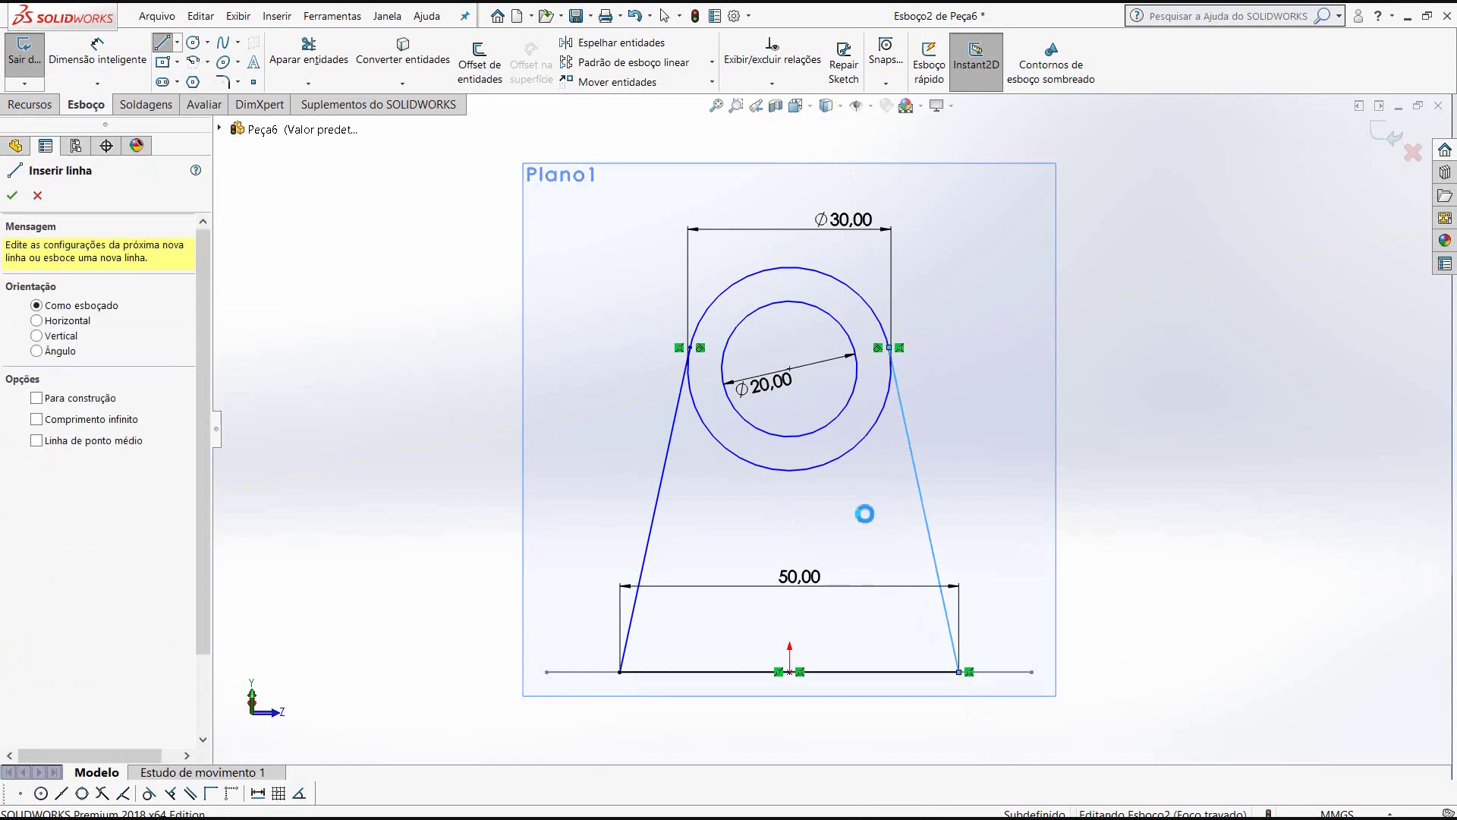
pyautogui.press('Escape')
# - Orbit the lug sketch into a 3D view and select Plano1
pyautogui.moveTo(868, 517); pyautogui.dragTo(721, 555, button='middle')
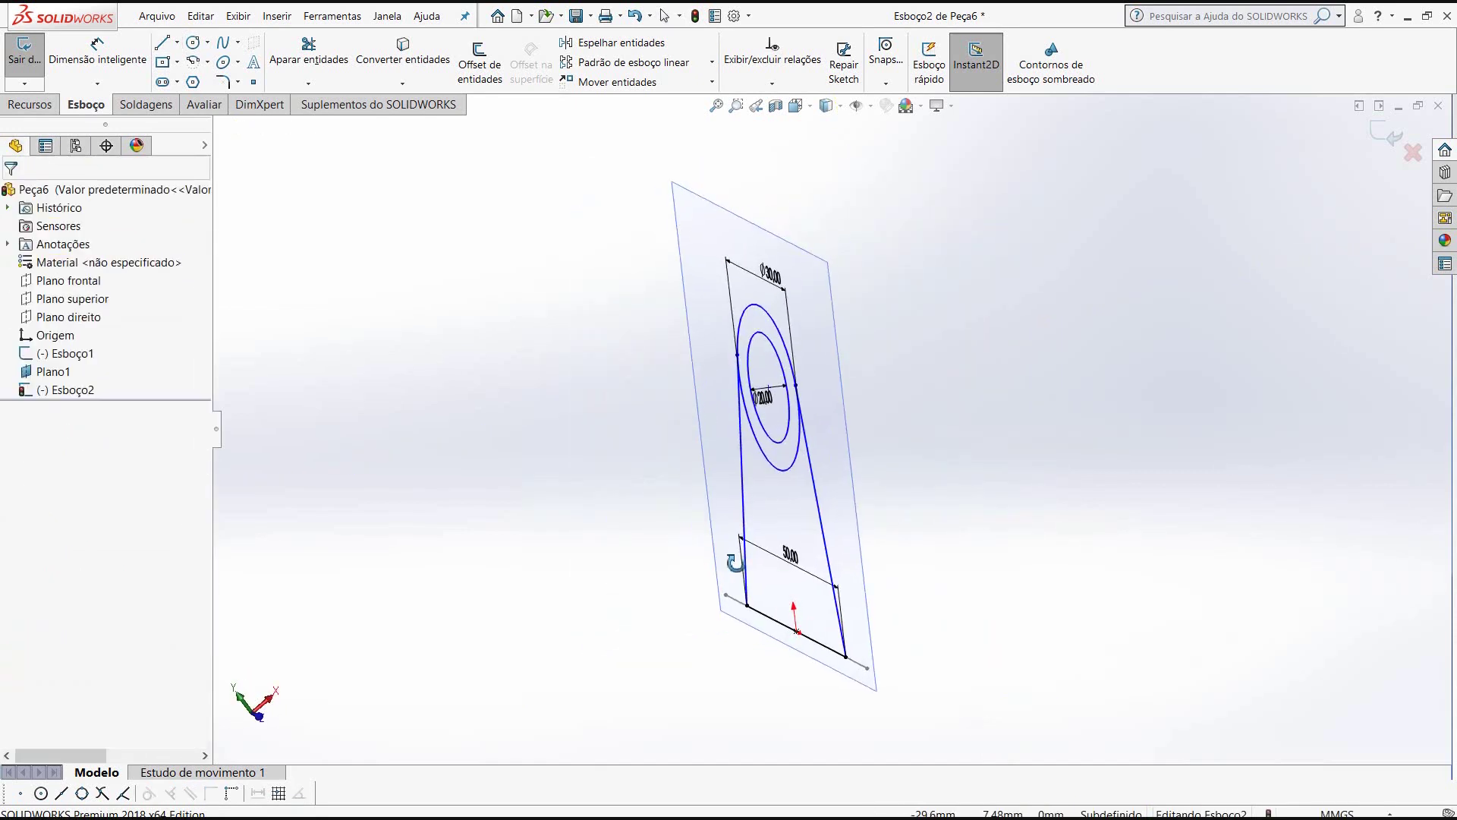
pyautogui.moveTo(720, 555)
pyautogui.mouseDown(button='middle')
pyautogui.moveTo(884, 421)
pyautogui.moveTo(840, 464)
pyautogui.mouseUp(button='middle')
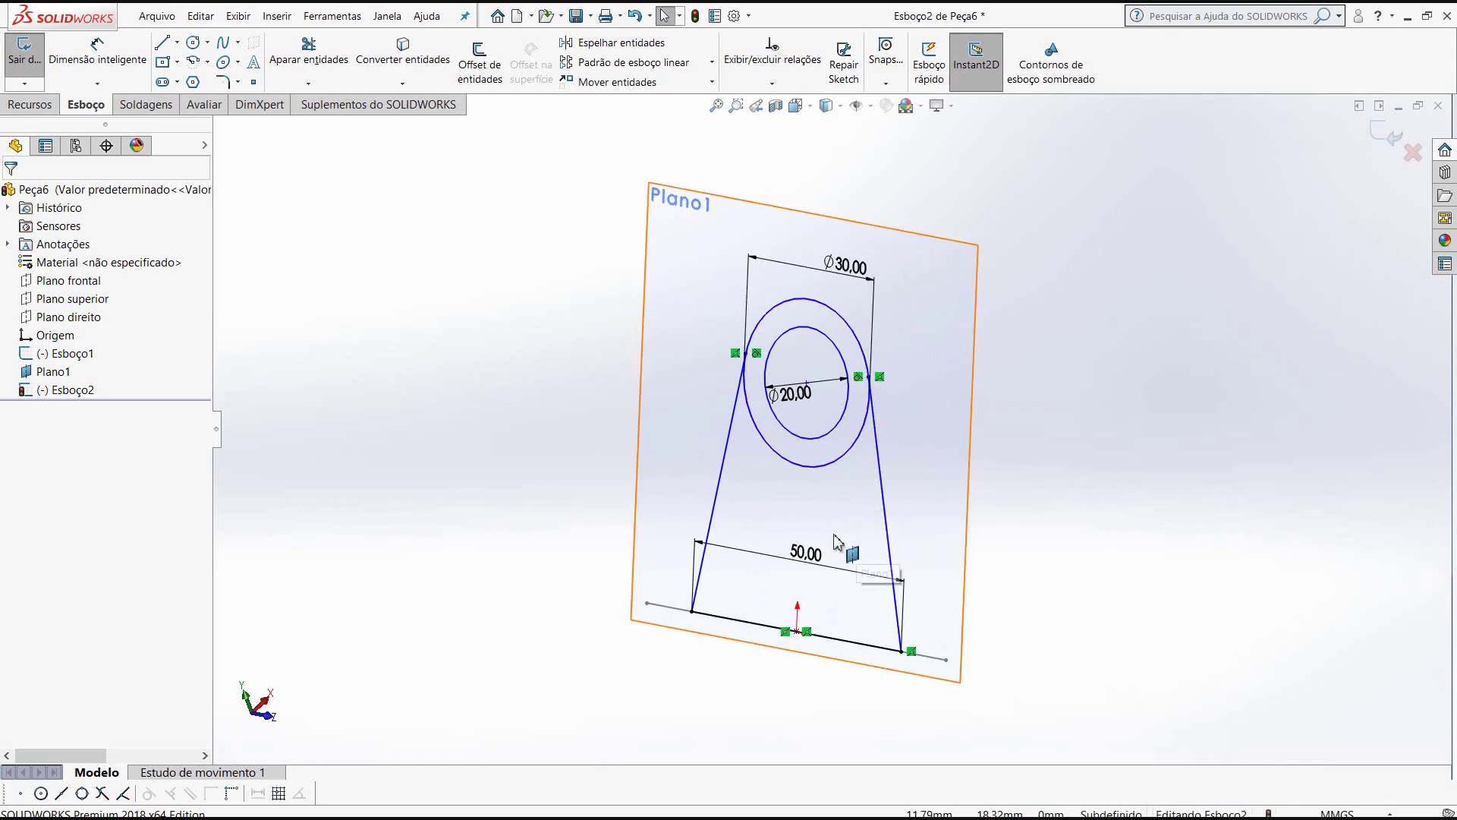
pyautogui.moveTo(839, 547)
pyautogui.mouseDown(button='middle')
pyautogui.moveTo(846, 514)
pyautogui.moveTo(871, 521)
pyautogui.mouseUp(button='middle')
pyautogui.click(694, 459)
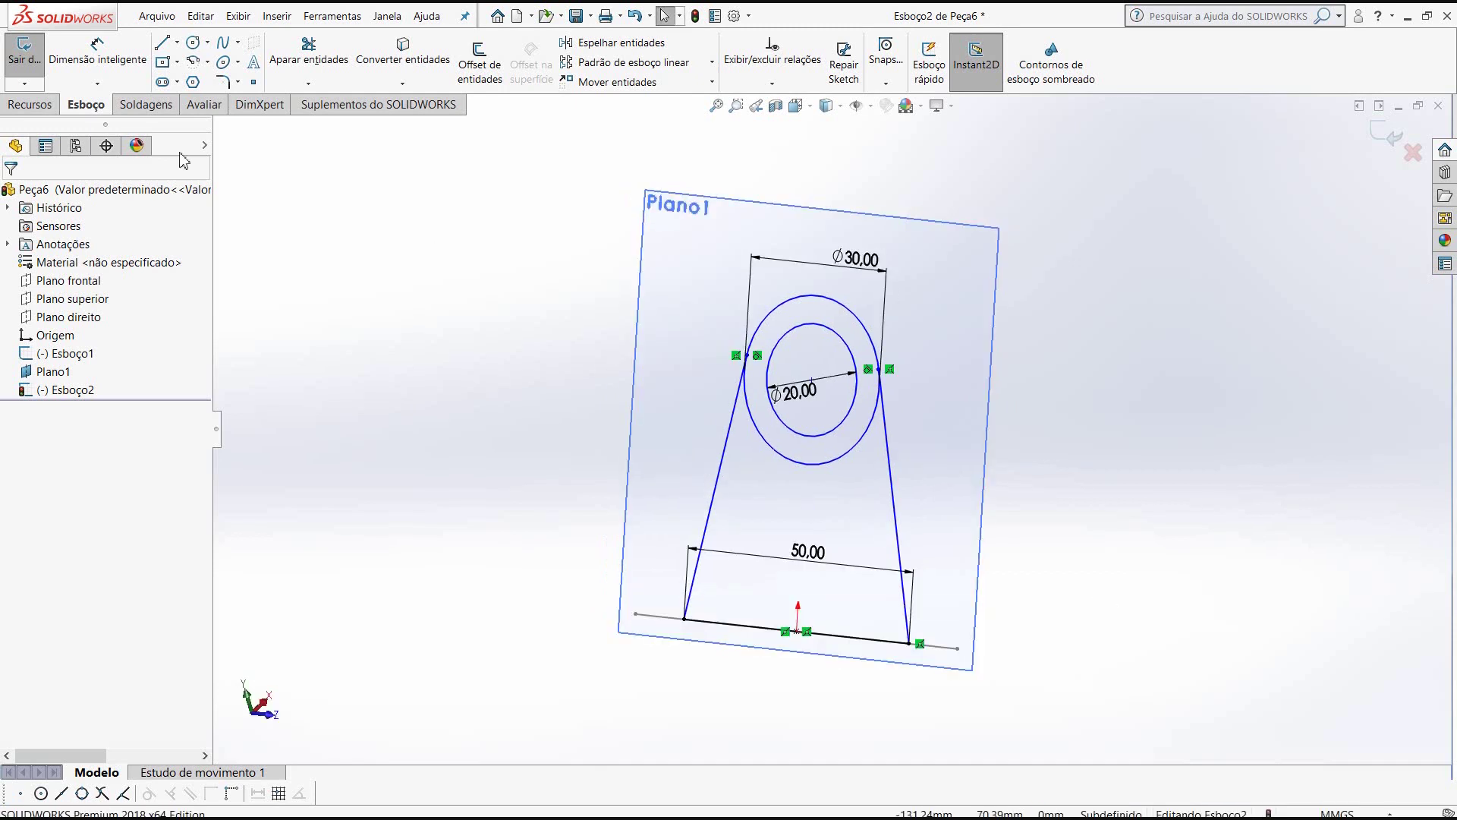
pyautogui.click(32, 104)
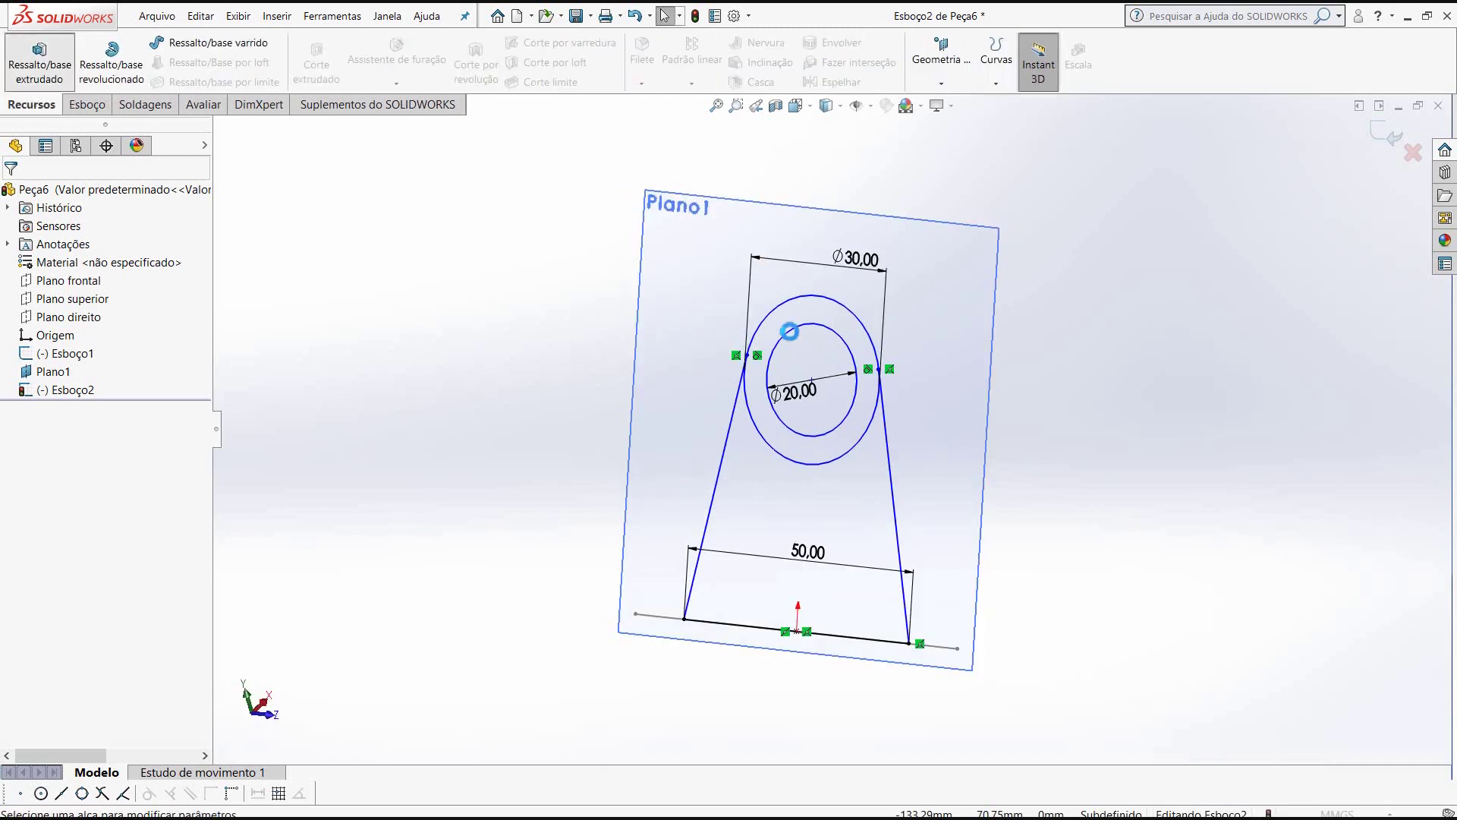
# - Extrude the ring region 15 mm mid-plane about Plano1 as Ressalto-extrusão1
pyautogui.click(806, 331)
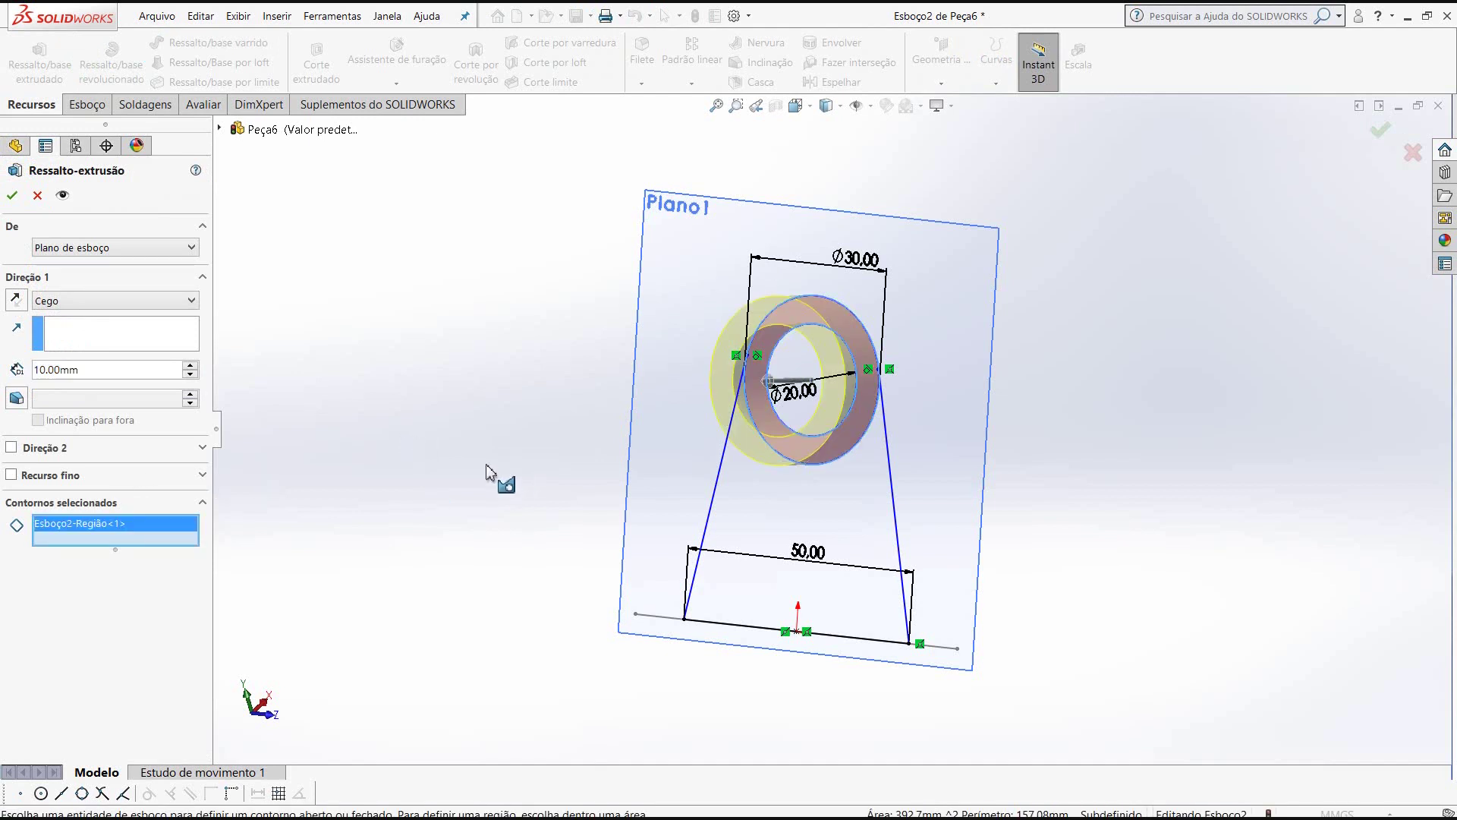
pyautogui.moveTo(494, 477); pyautogui.dragTo(427, 488, button='middle')
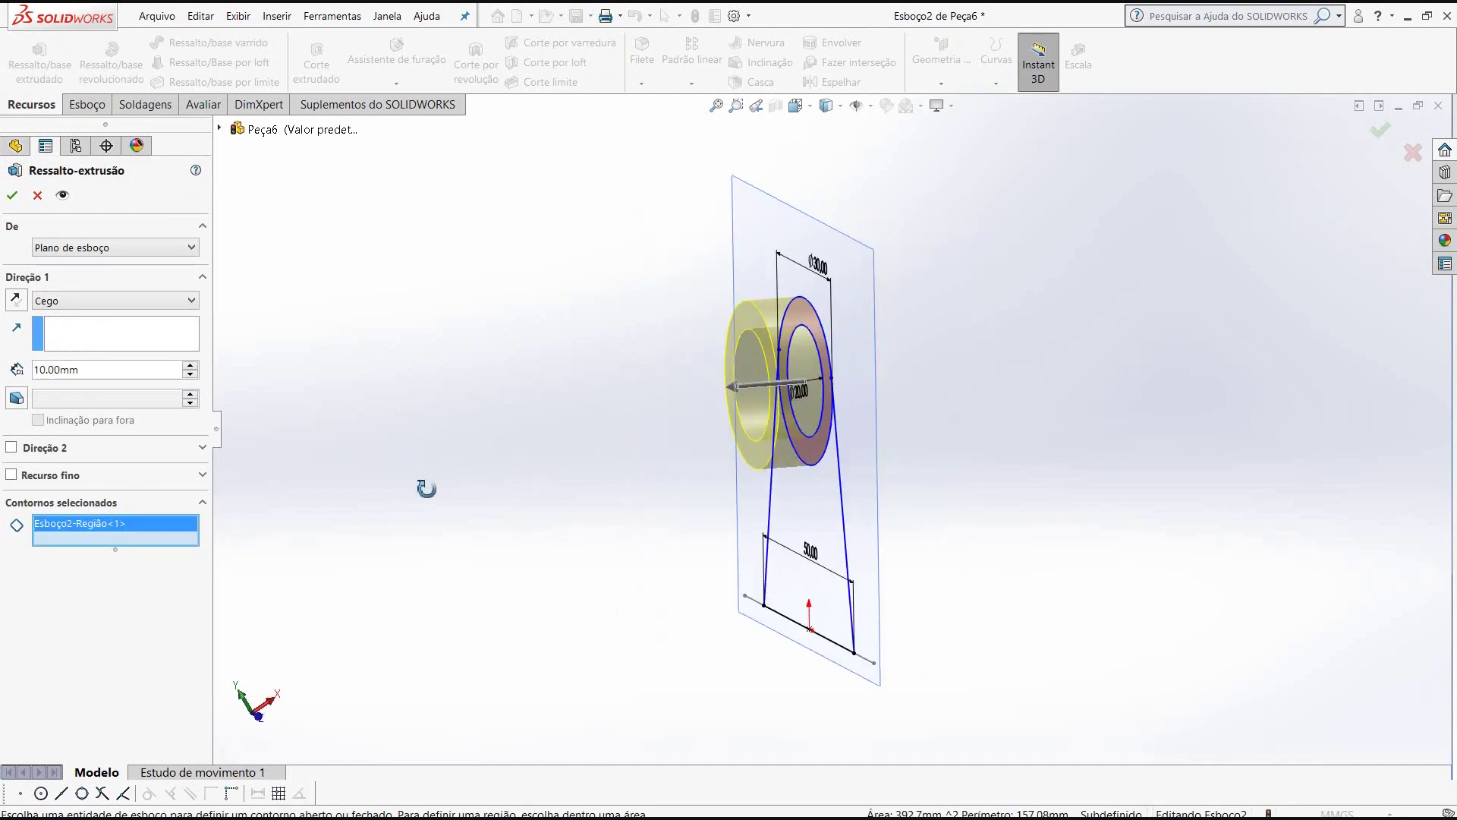
pyautogui.doubleClick(105, 372)
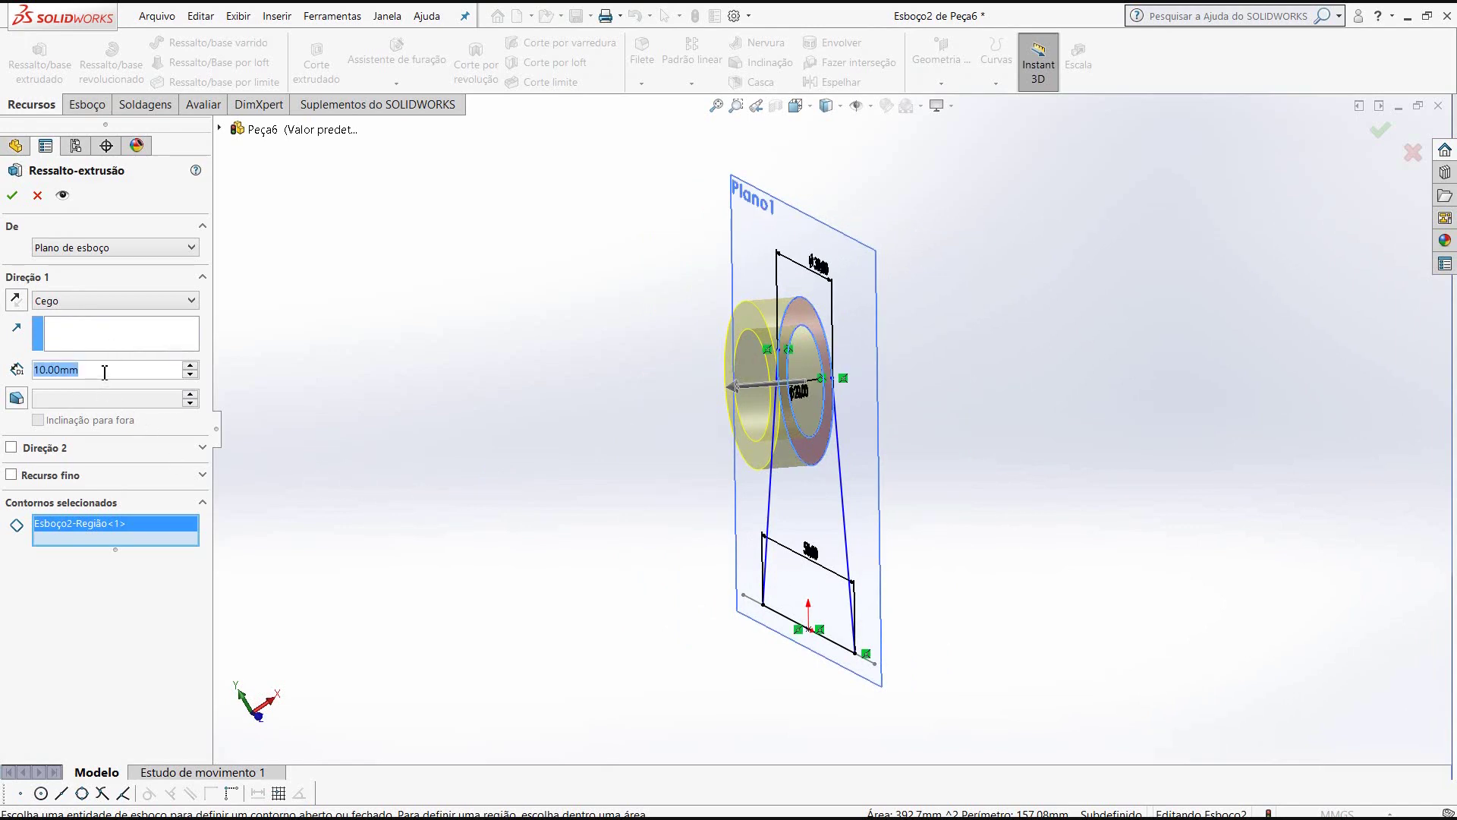
pyautogui.write('20')
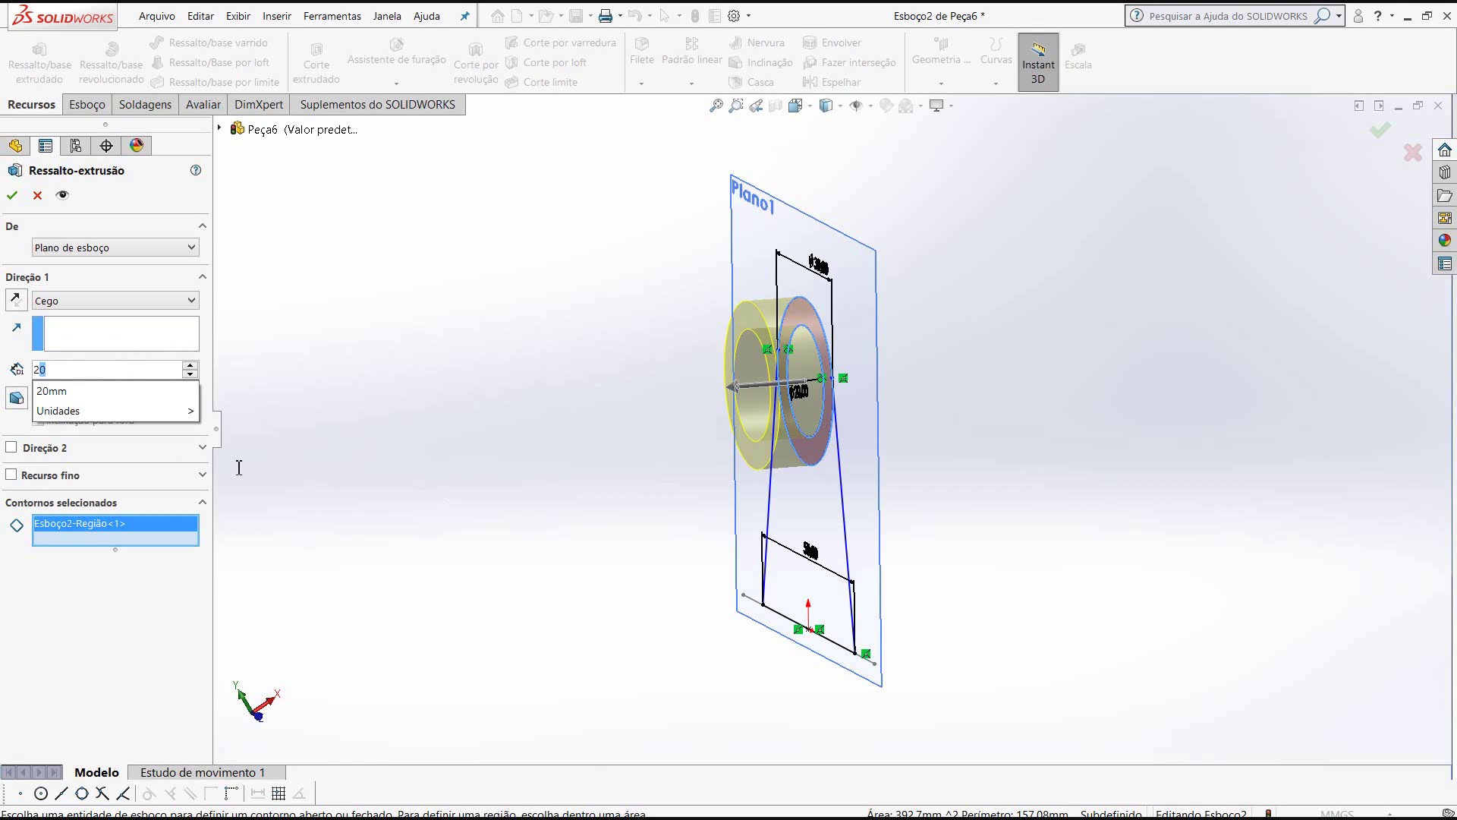
pyautogui.press('Return')
pyautogui.click(80, 298)
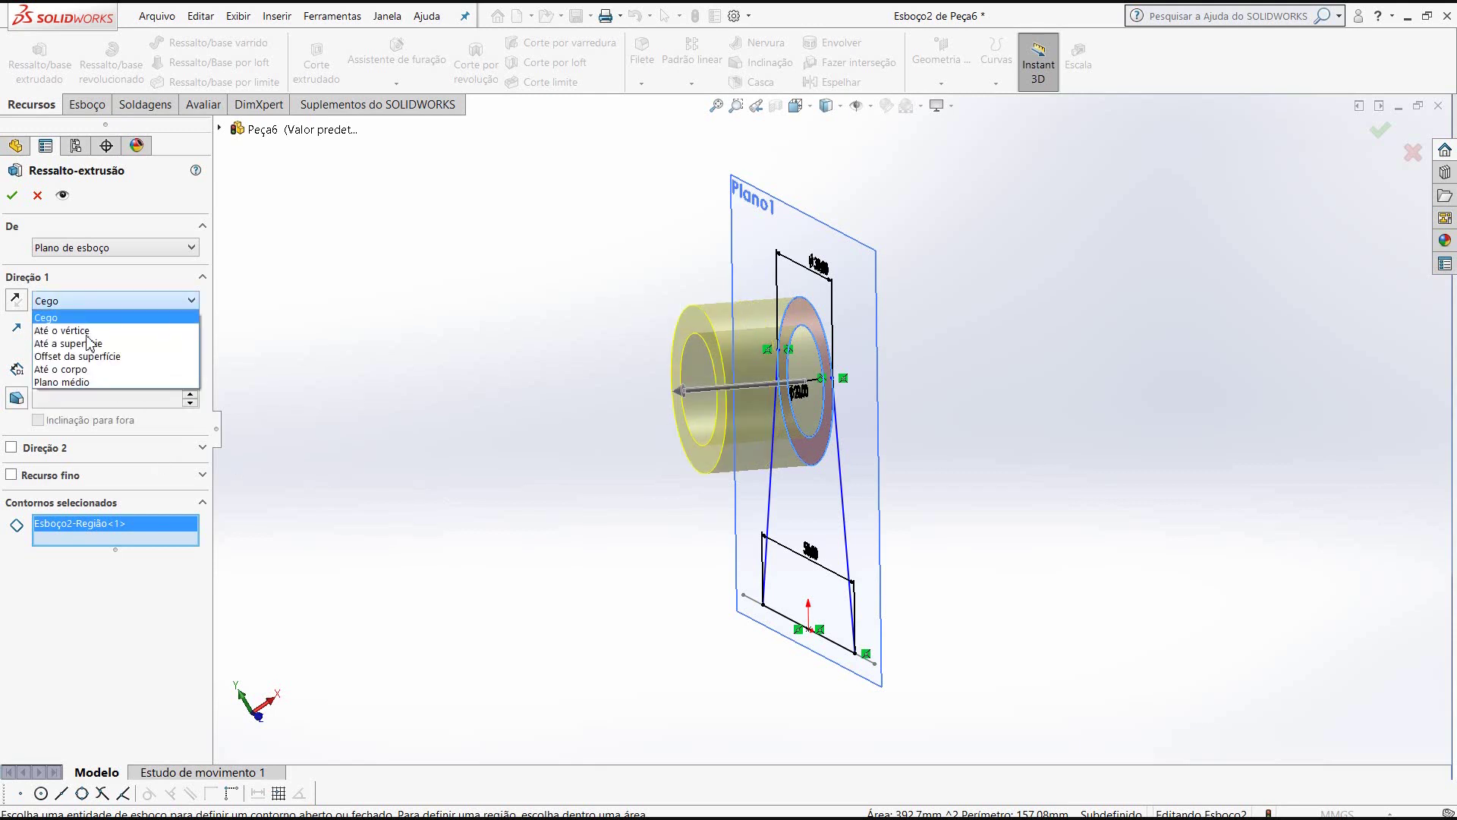
pyautogui.click(92, 383)
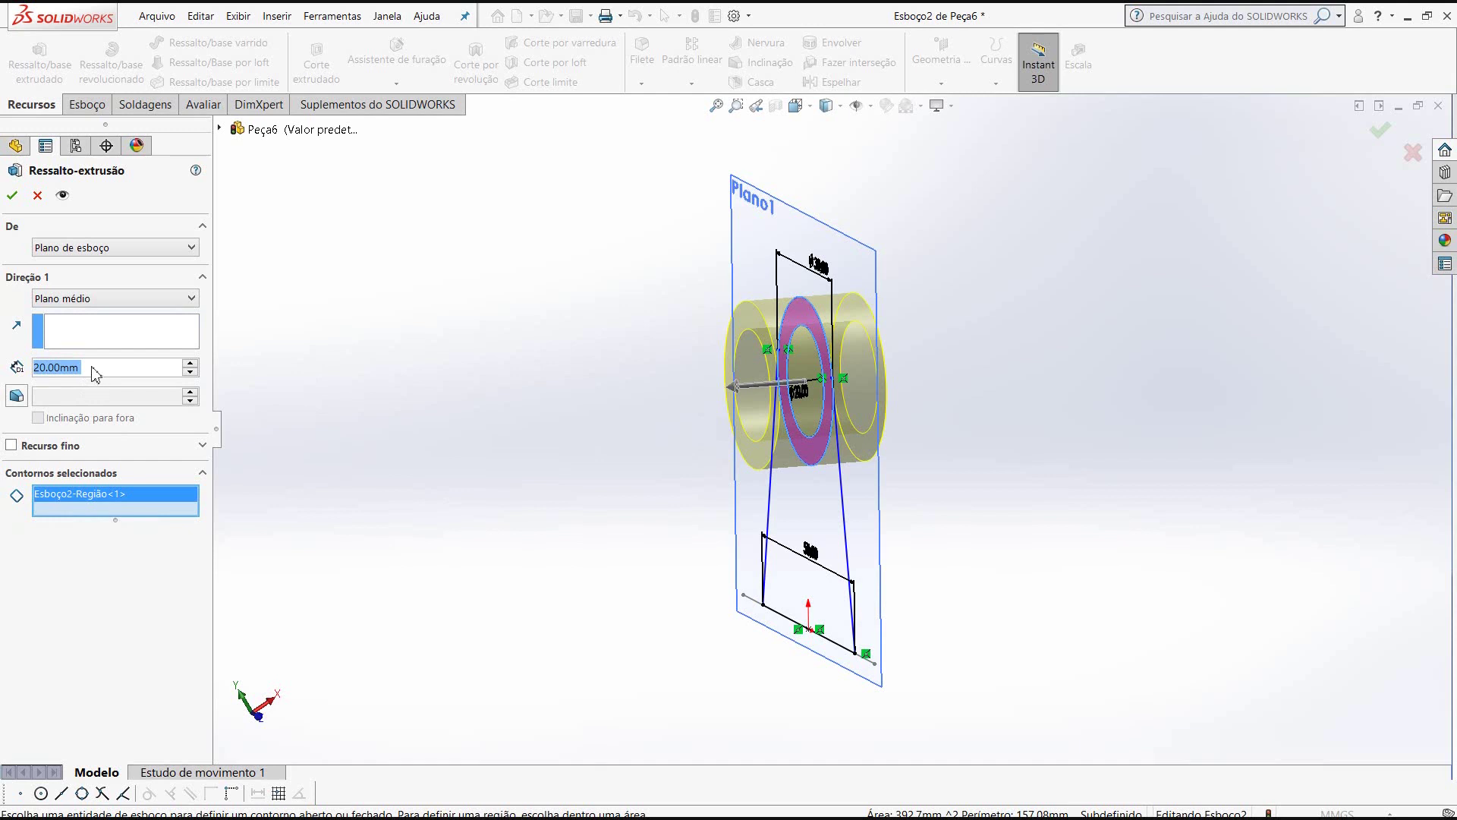
pyautogui.write('15')
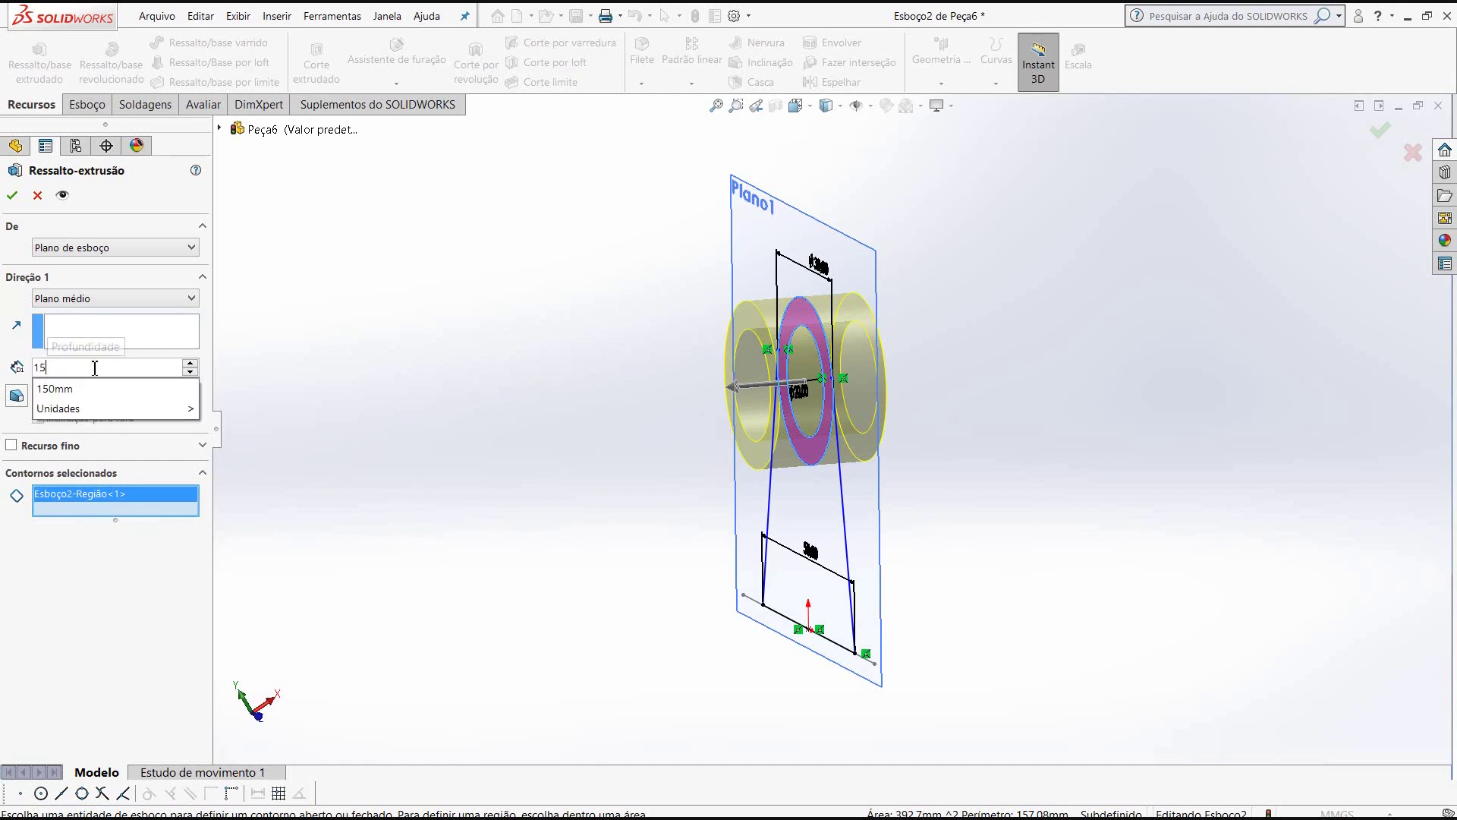
pyautogui.press('Return')
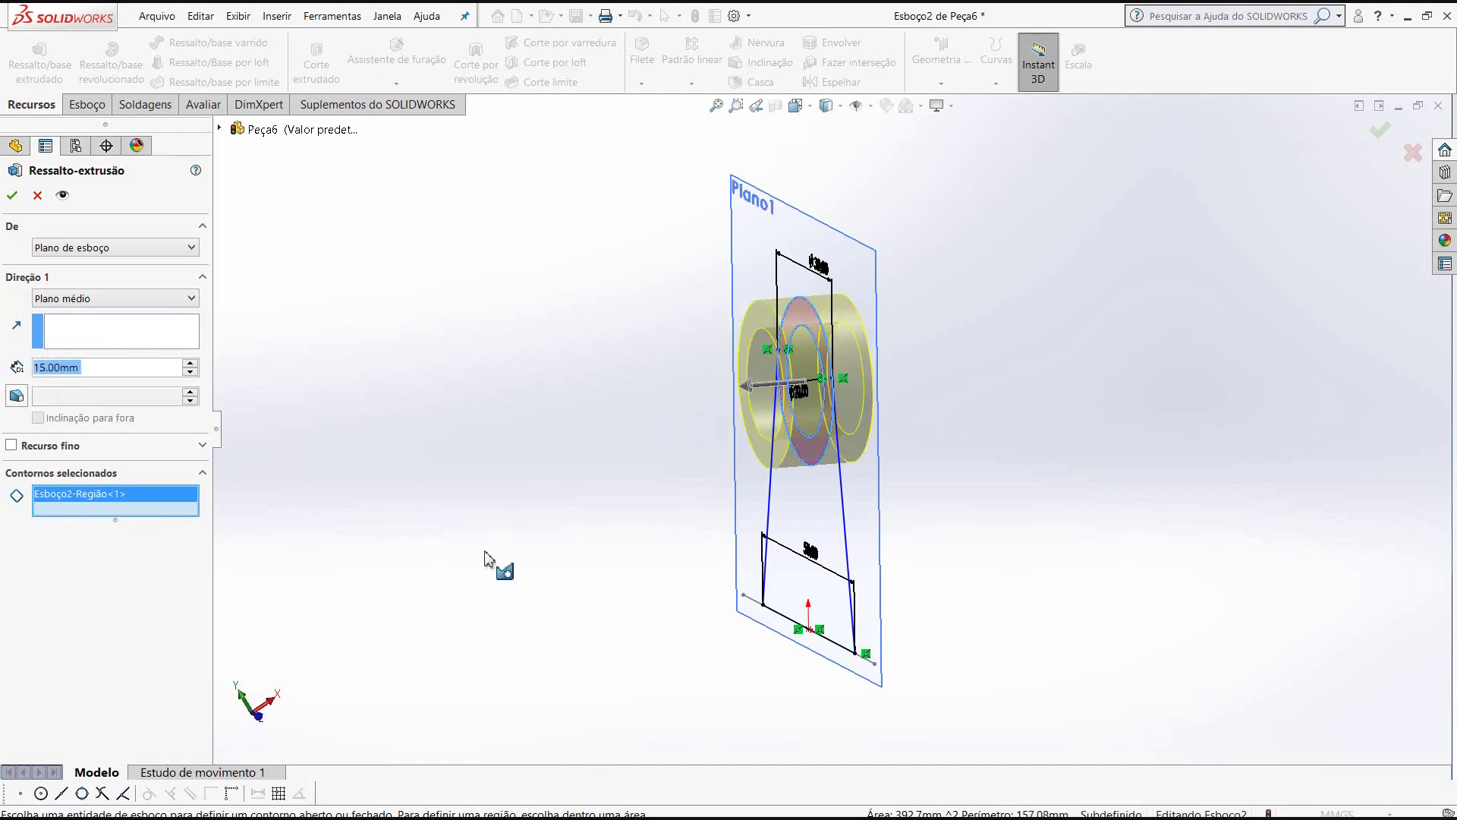
pyautogui.click(13, 195)
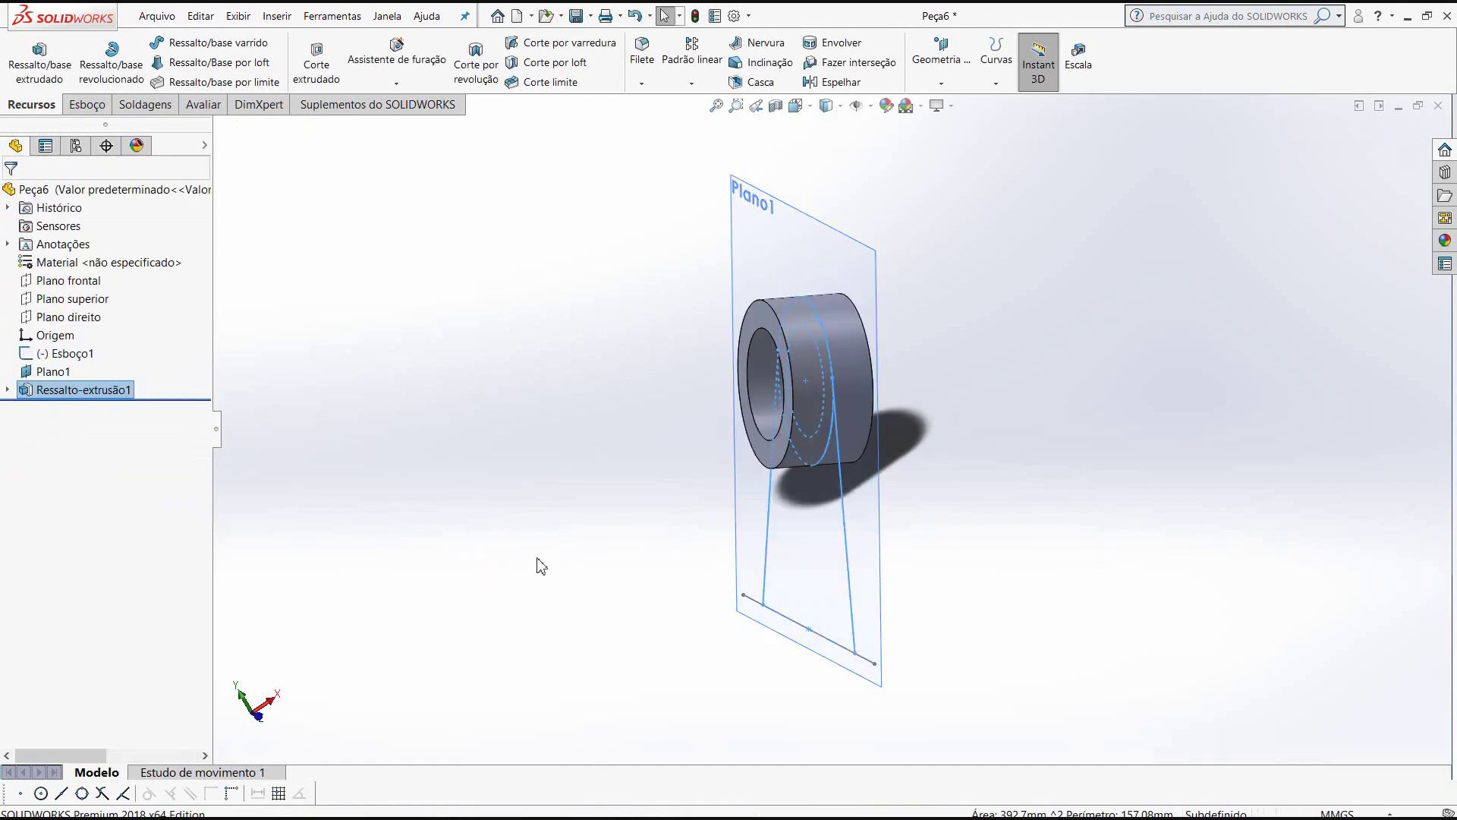
# - Hide the first sketch, Esboço1
pyautogui.moveTo(755, 504)
pyautogui.mouseDown(button='middle')
pyautogui.moveTo(863, 521)
pyautogui.moveTo(534, 540)
pyautogui.moveTo(559, 511)
pyautogui.moveTo(546, 501)
pyautogui.mouseUp(button='middle')
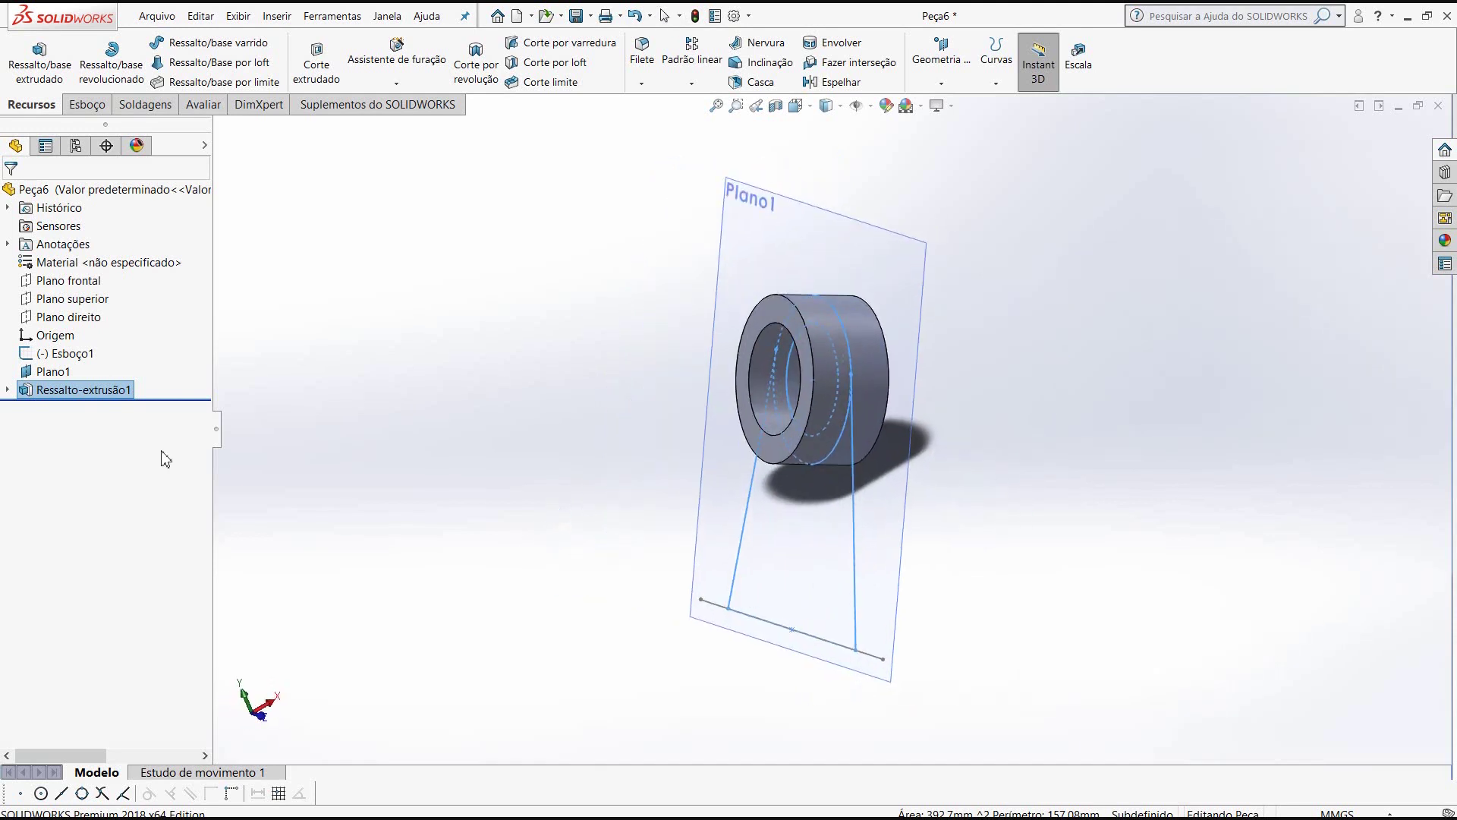
pyautogui.click(712, 609)
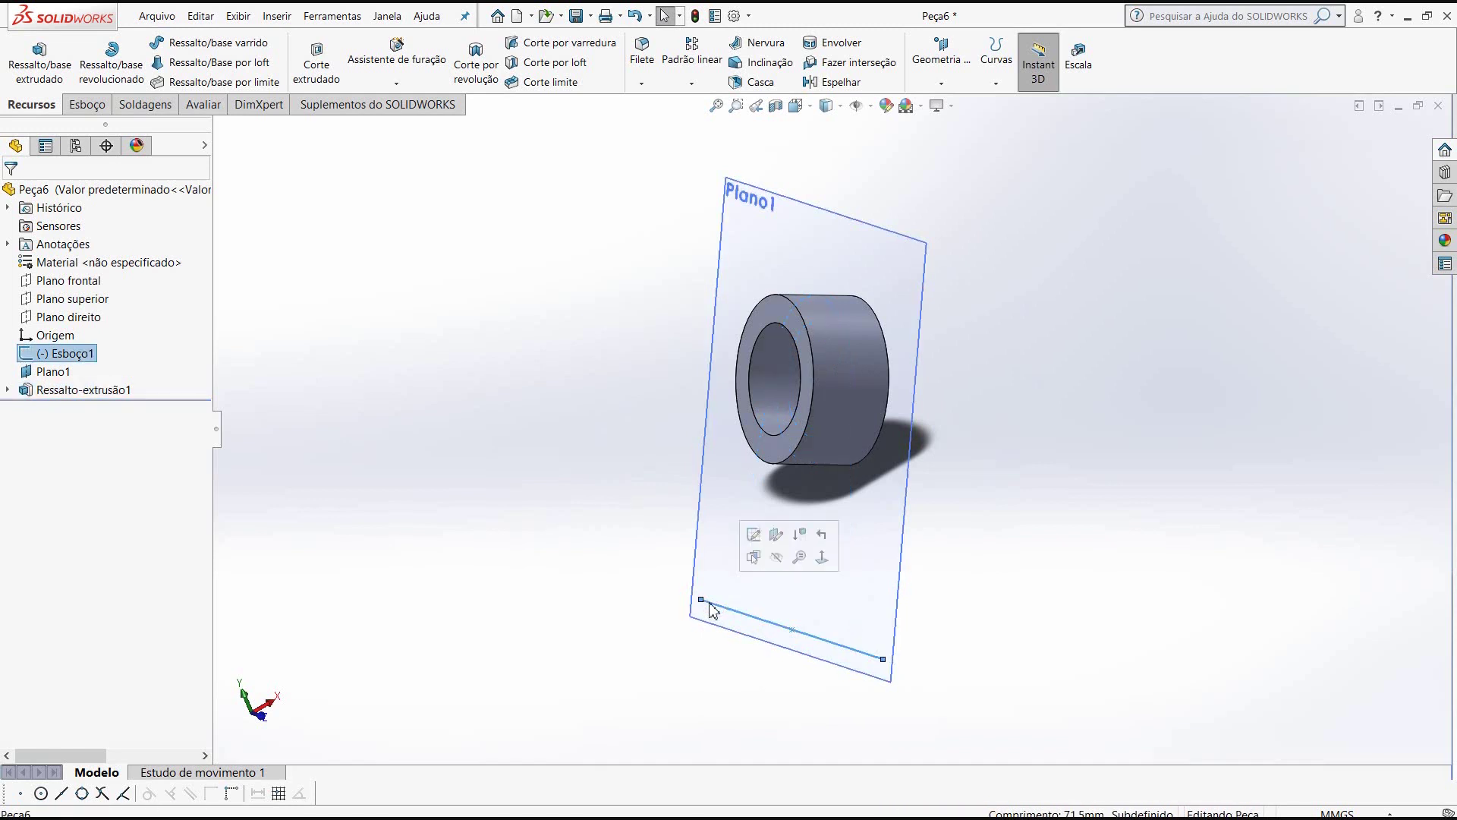
pyautogui.click(651, 652)
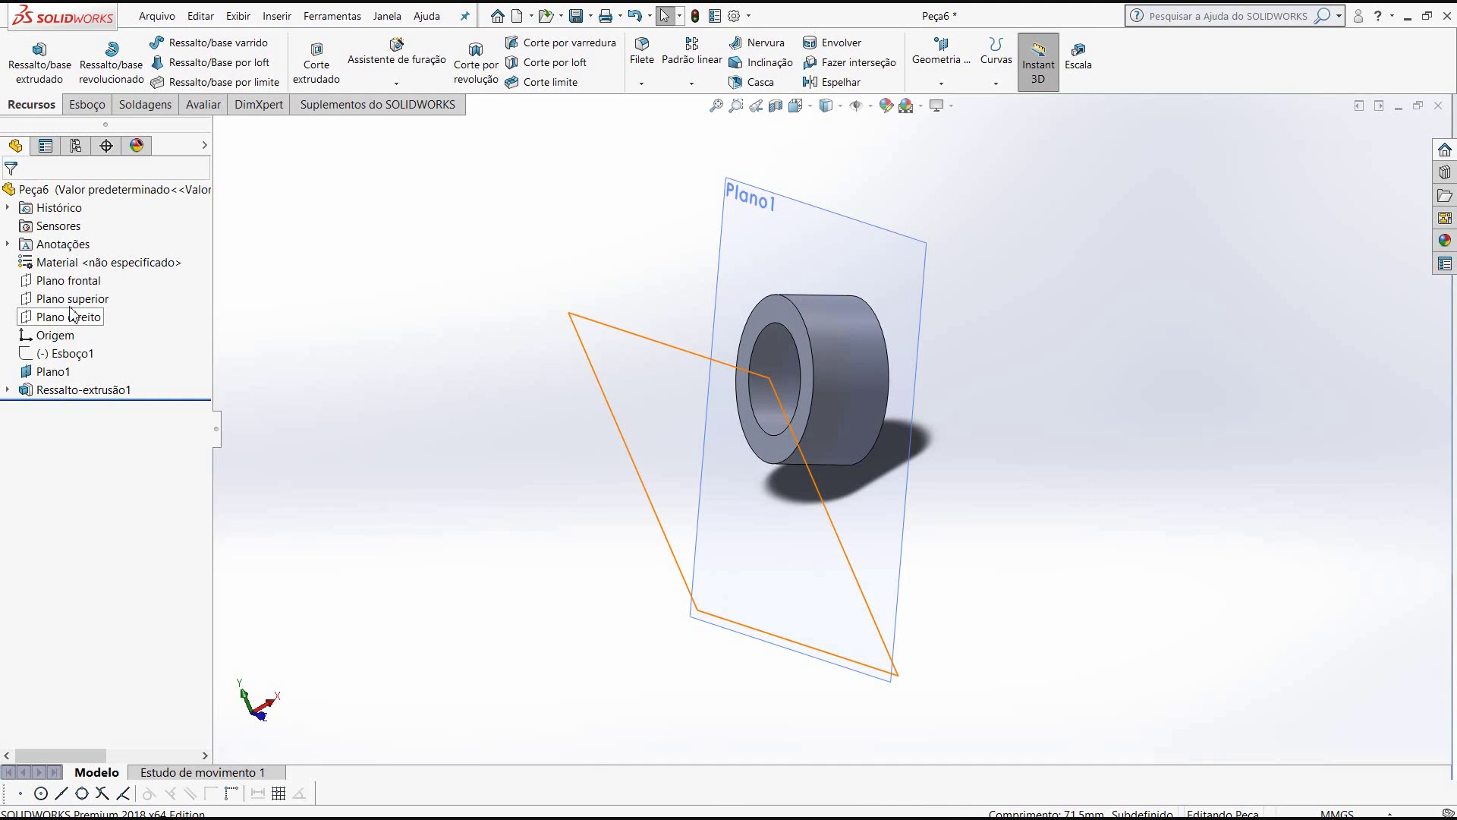
# - Show the ring boss's sketch Esboço2 under Ressalto-extrusão1 and start a new boss extrusion
pyautogui.click(7, 389)
pyautogui.click(78, 413)
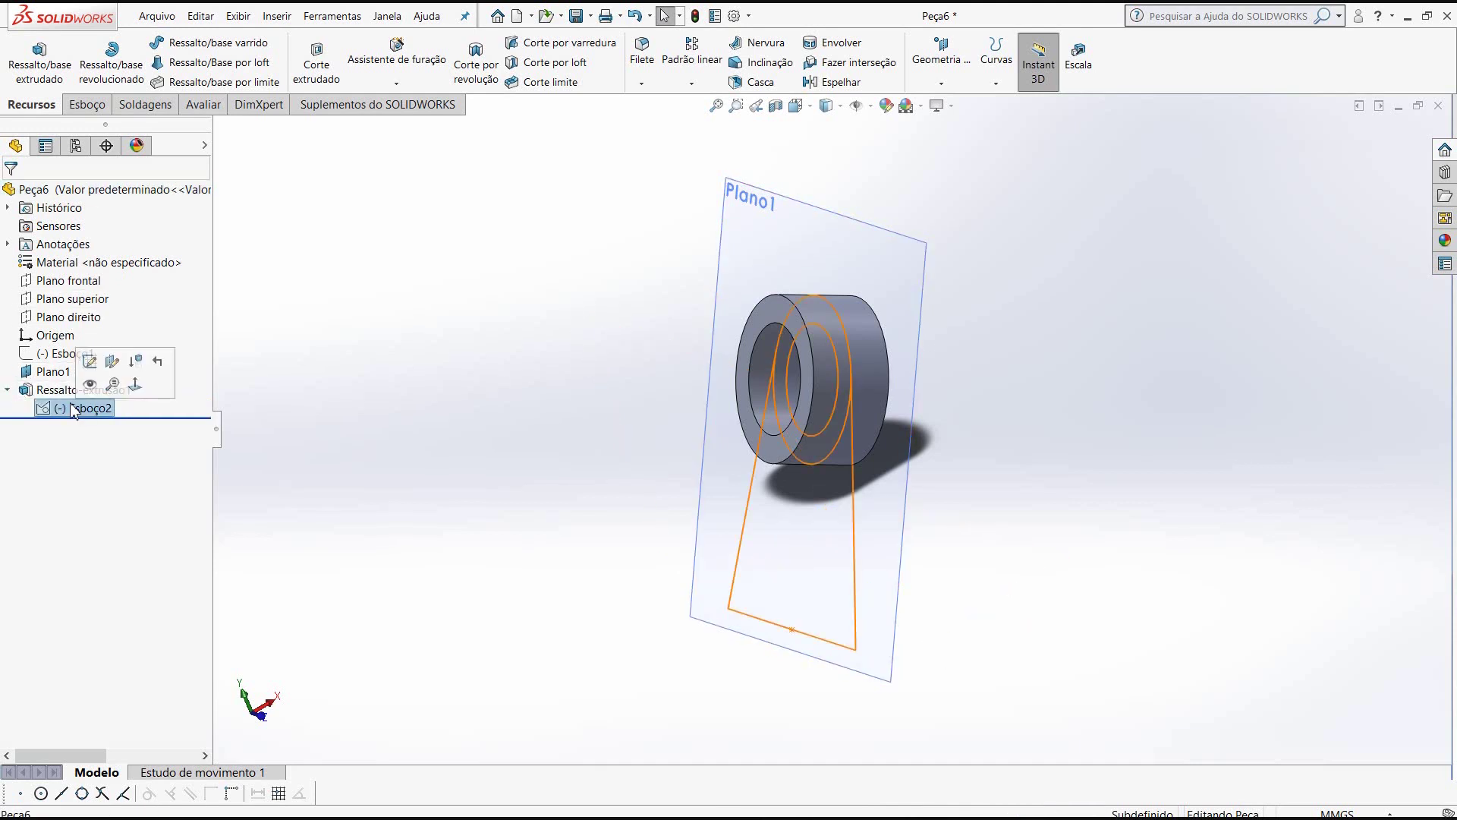
pyautogui.click(91, 386)
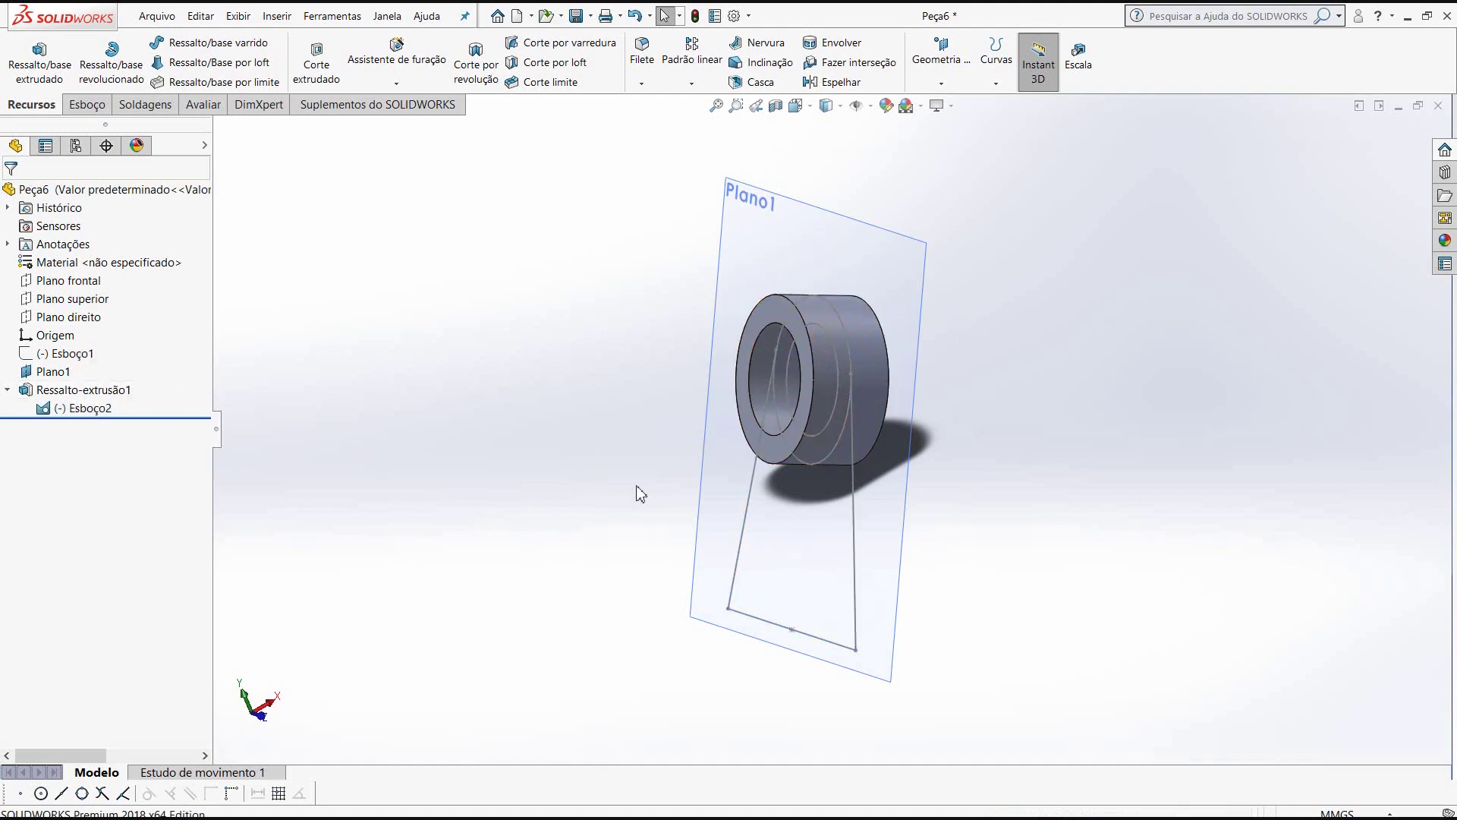
pyautogui.moveTo(641, 445); pyautogui.dragTo(651, 469, button='middle')
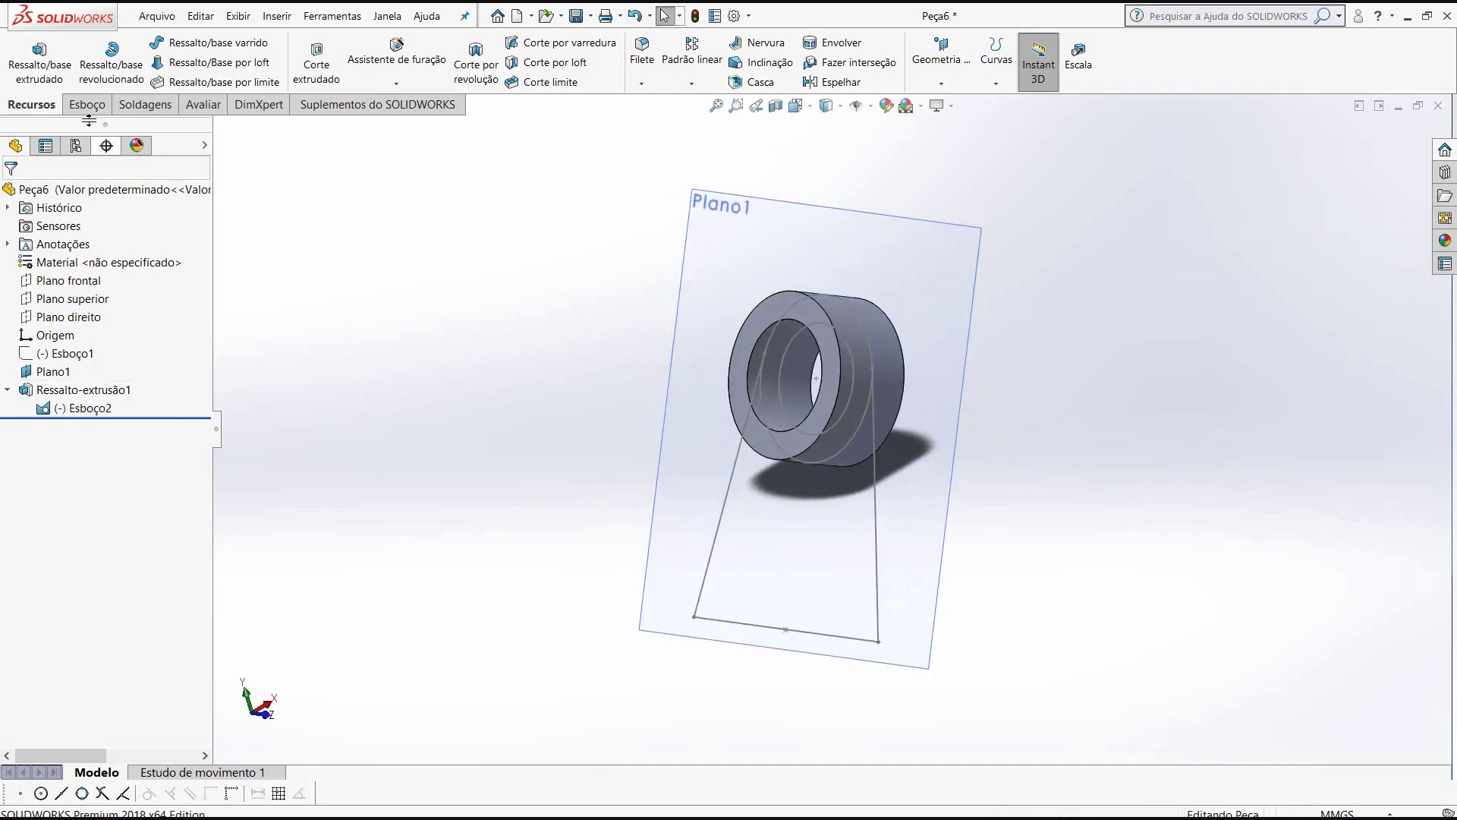
pyautogui.click(40, 72)
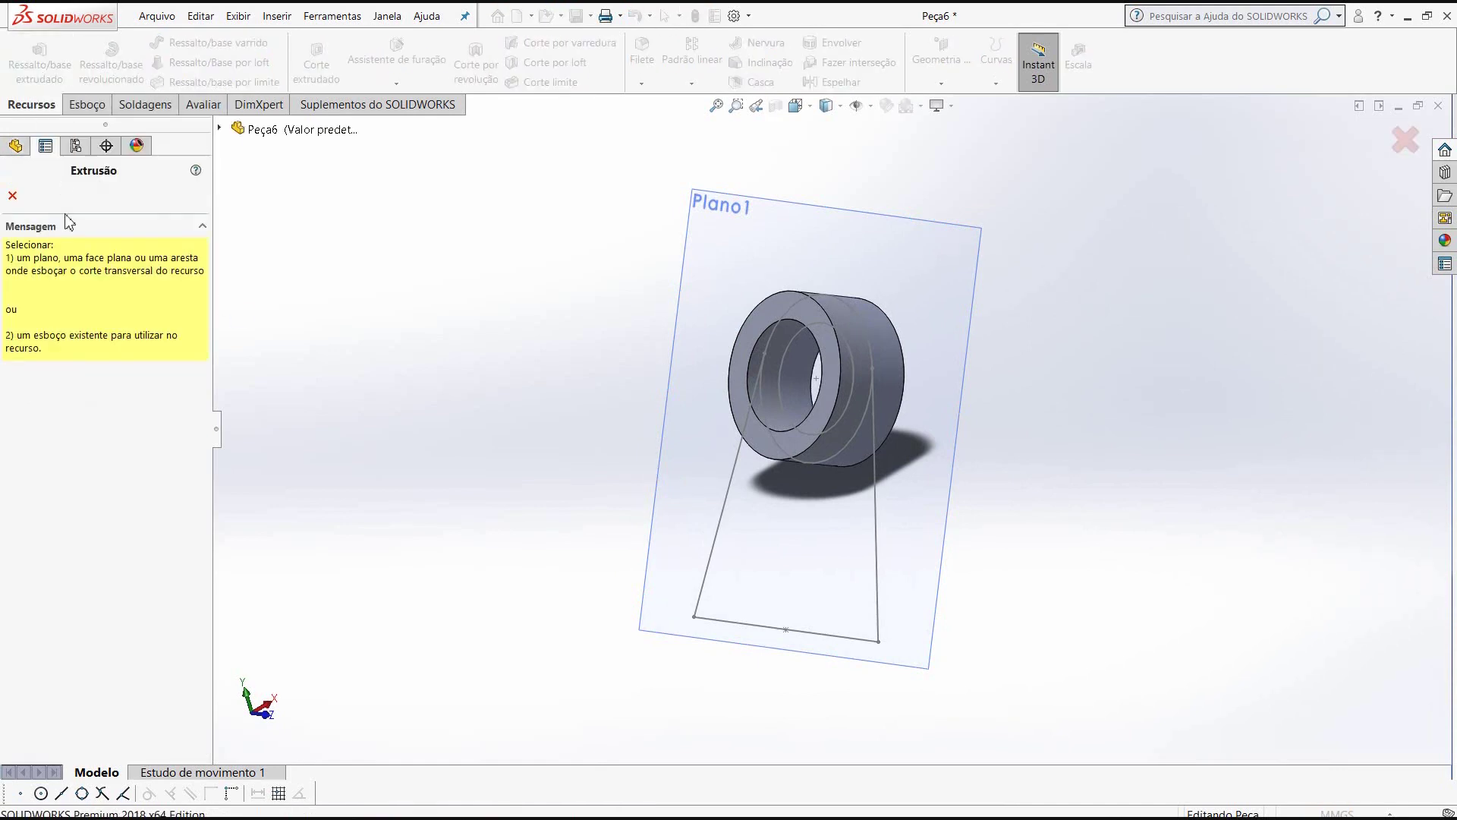
# - Replace the selected contour with Esboço2's enclosed tapered web region as the extrusion profile
pyautogui.click(713, 550)
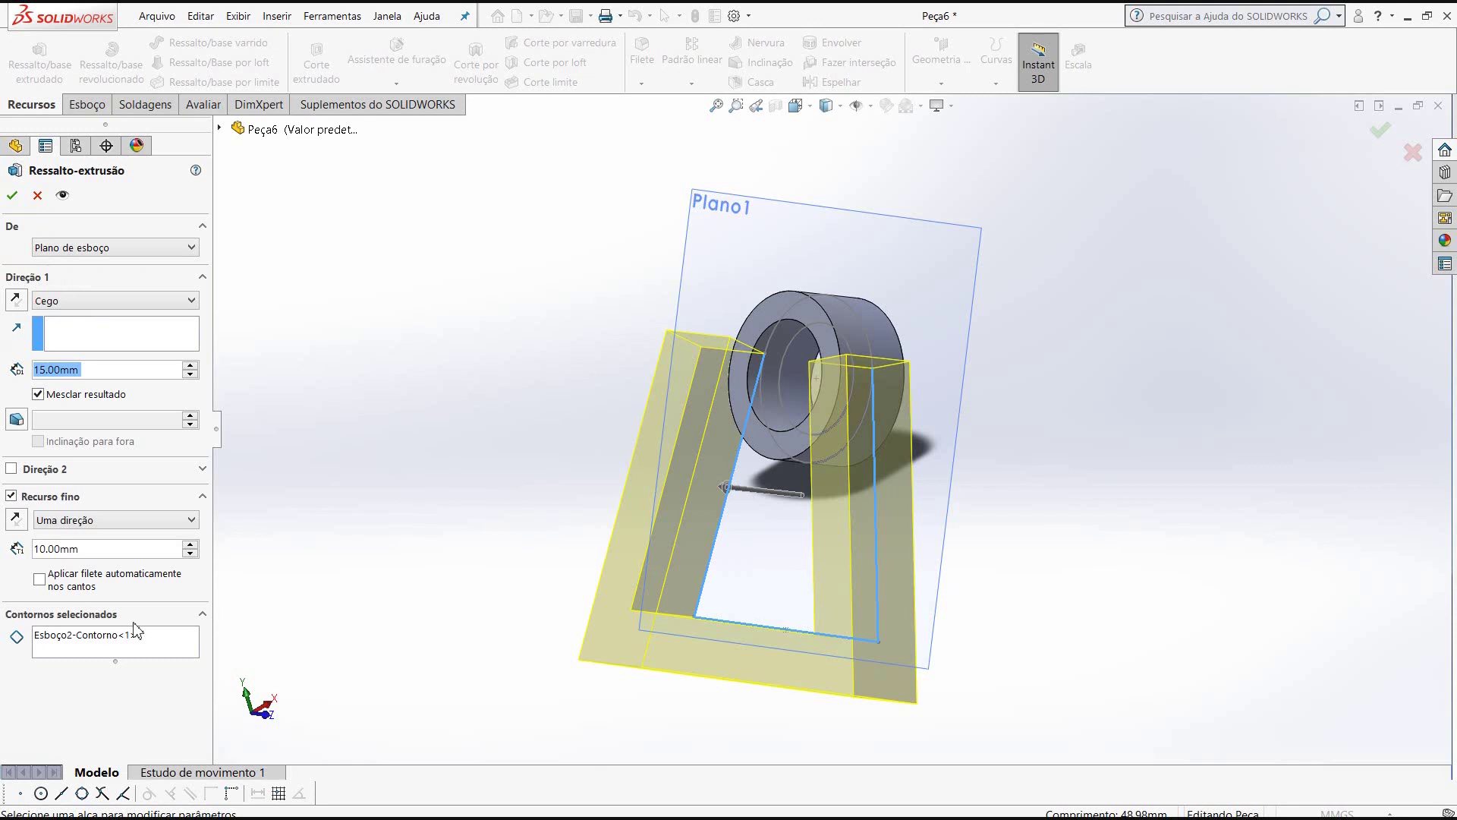
pyautogui.click(114, 643)
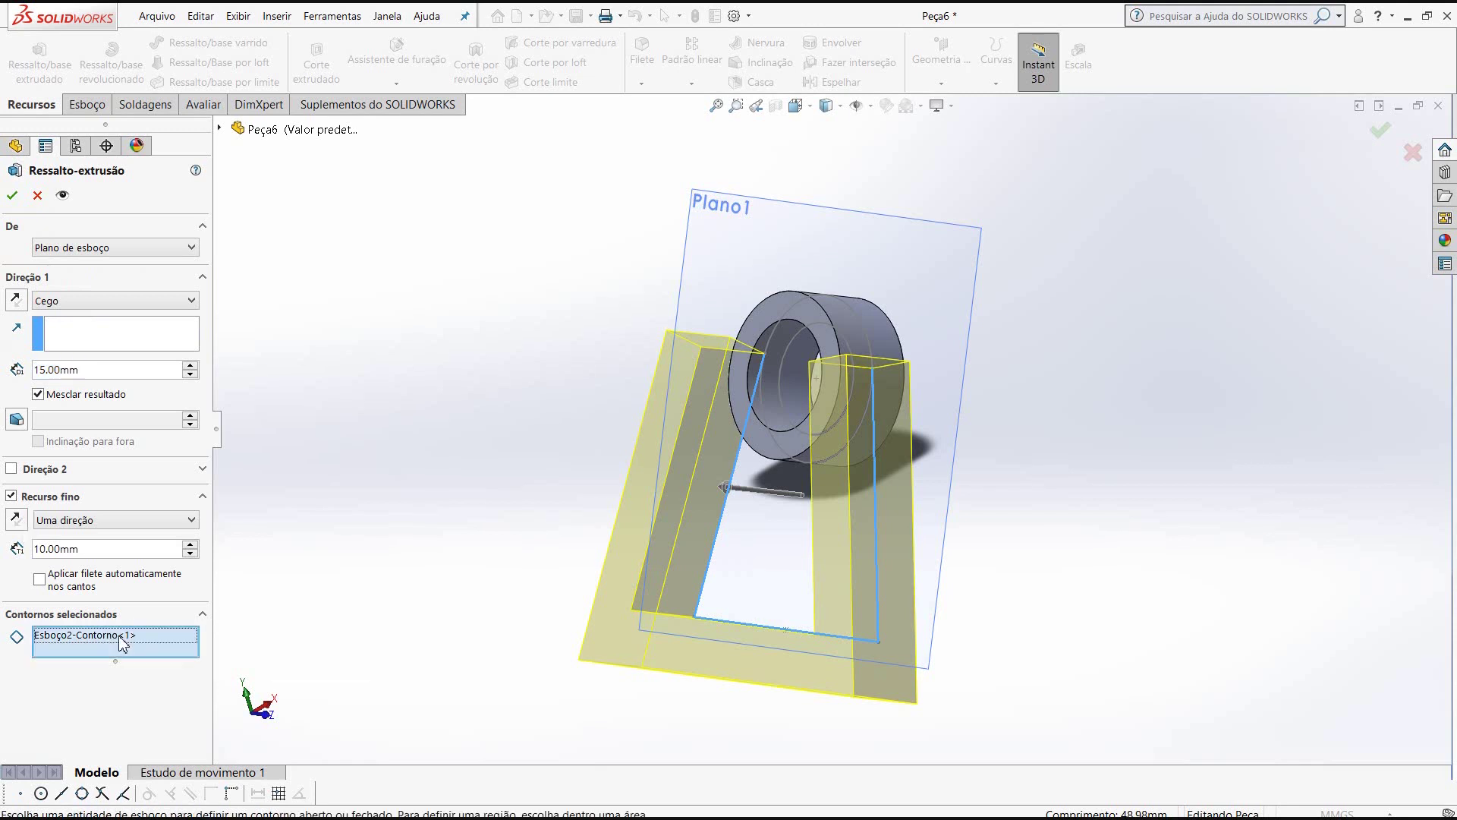
pyautogui.rightClick(114, 643)
pyautogui.click(185, 649)
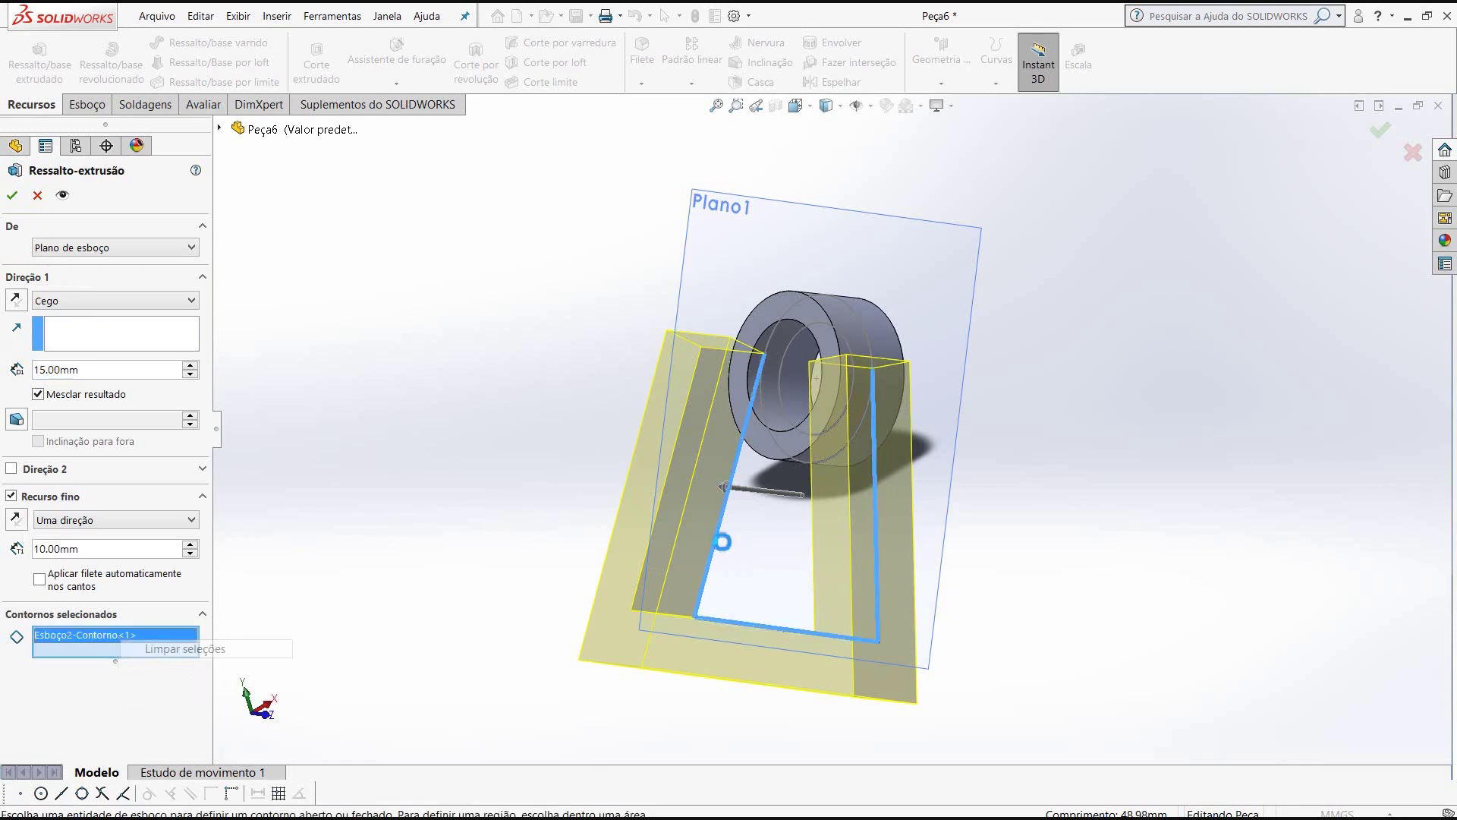
pyautogui.click(767, 555)
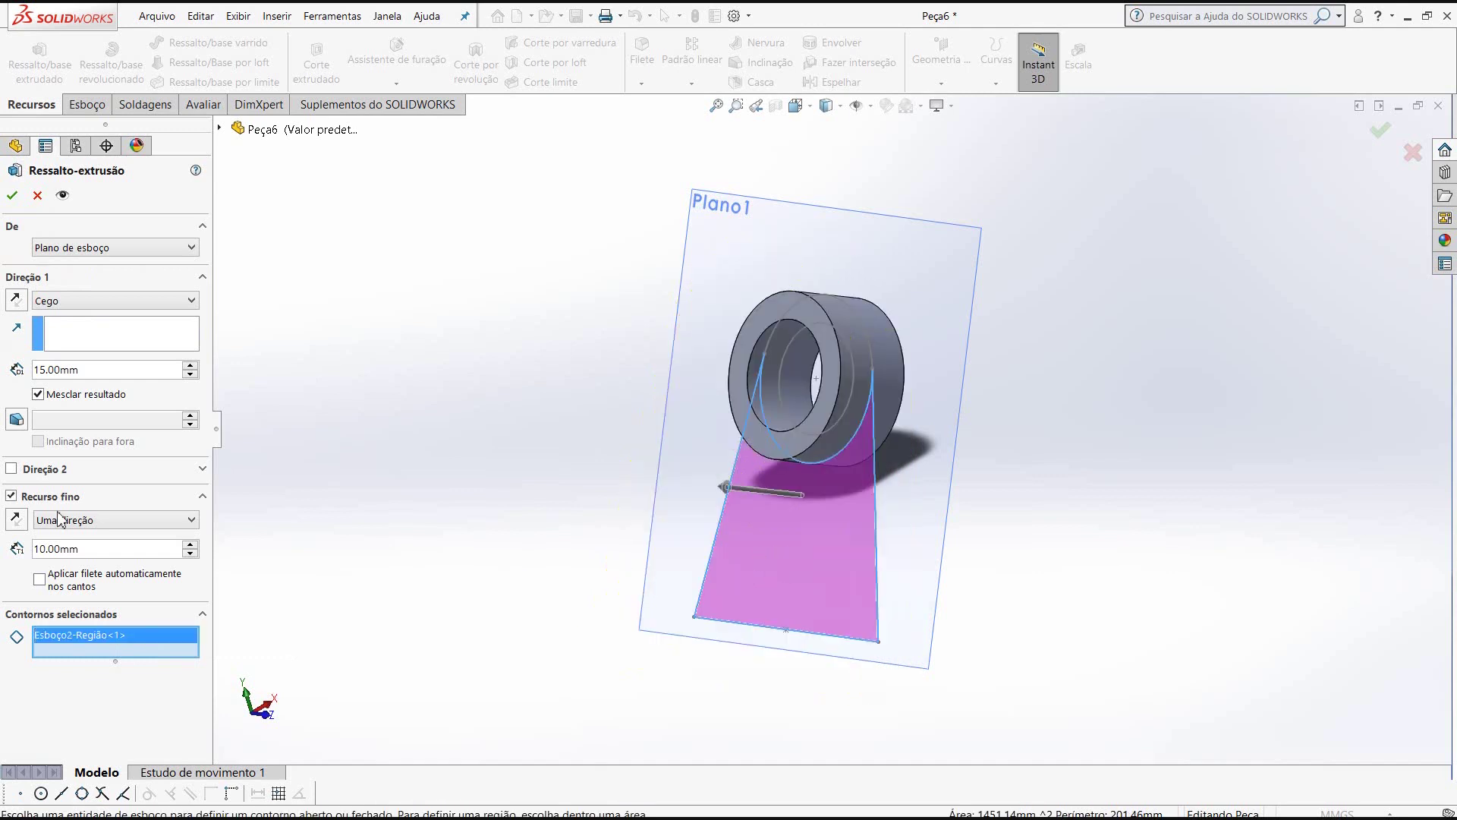
# - Extrude the web as a solid, mid-plane, 10 mm deep, and confirm
pyautogui.click(11, 497)
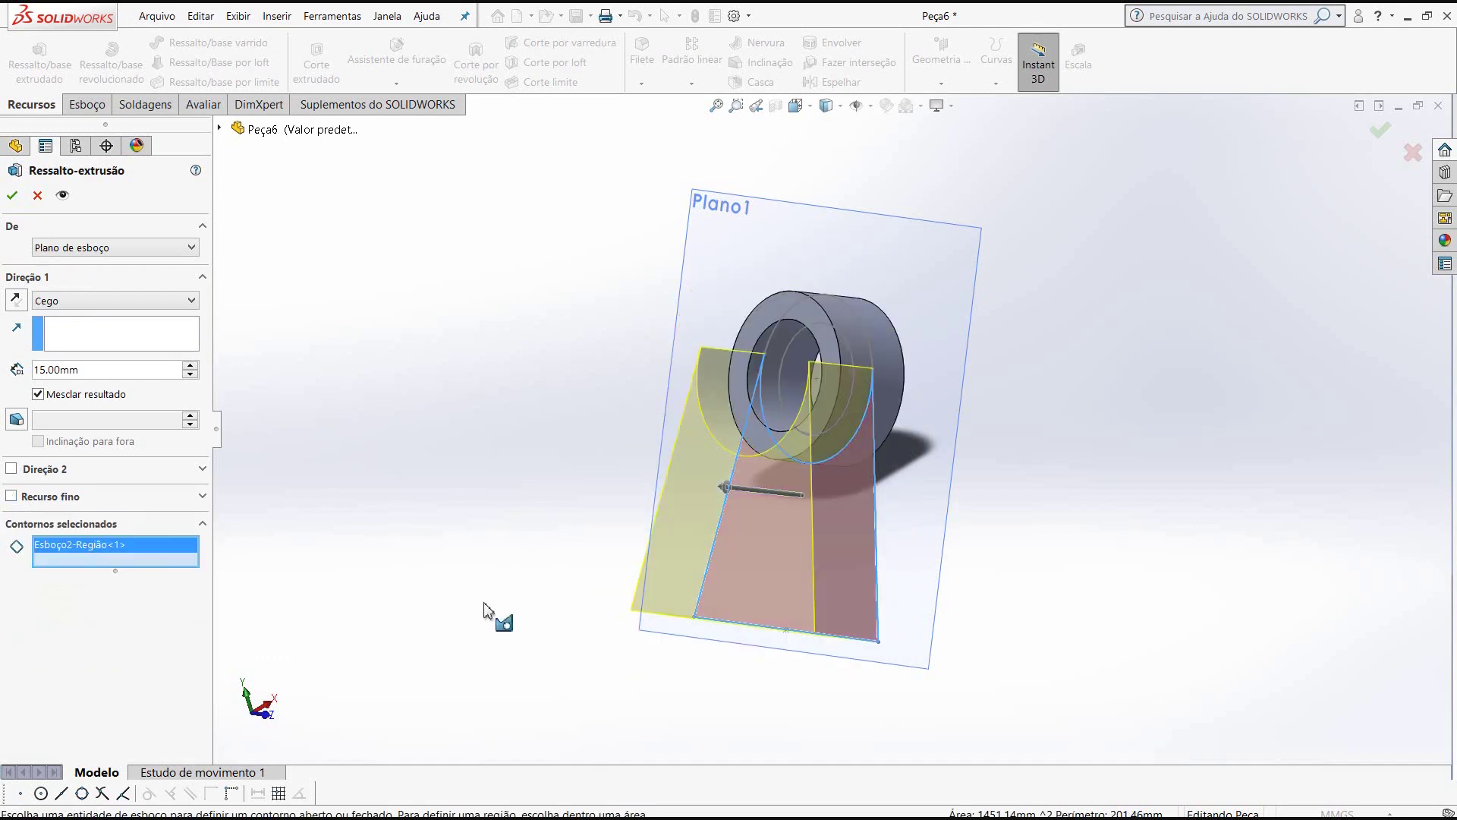
pyautogui.click(80, 301)
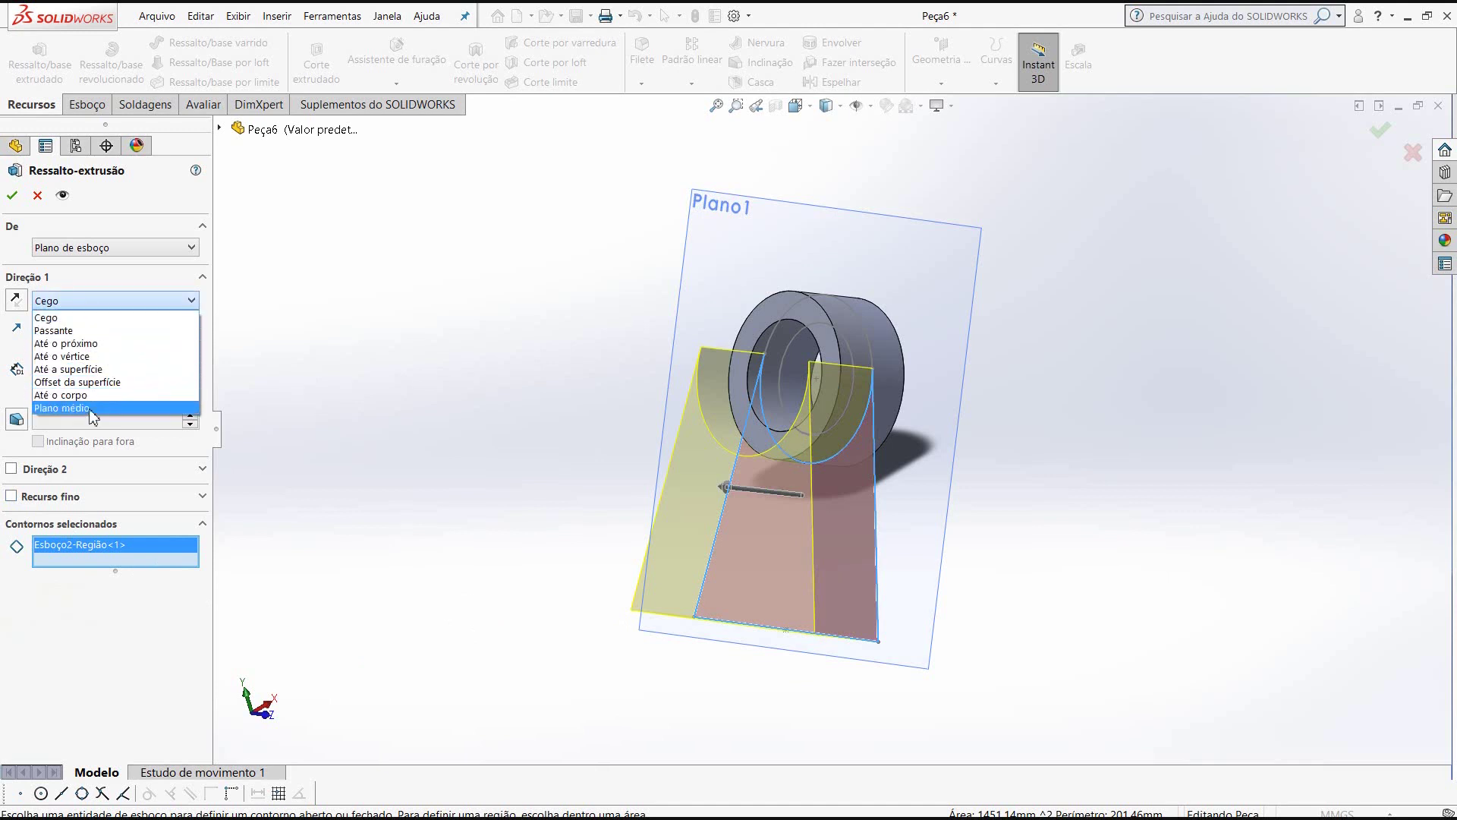
pyautogui.click(91, 410)
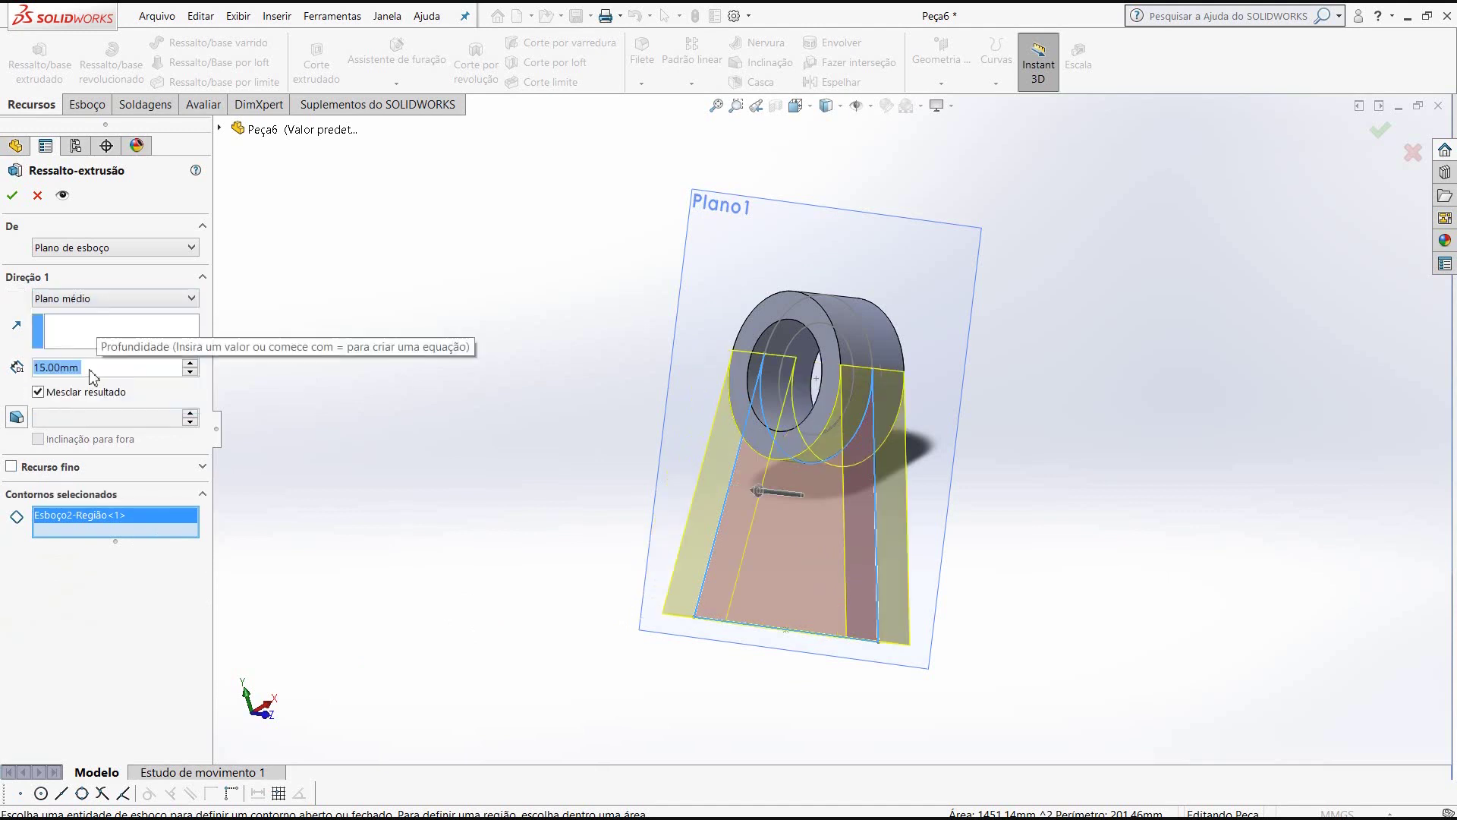
pyautogui.write('10')
pyautogui.press('Return')
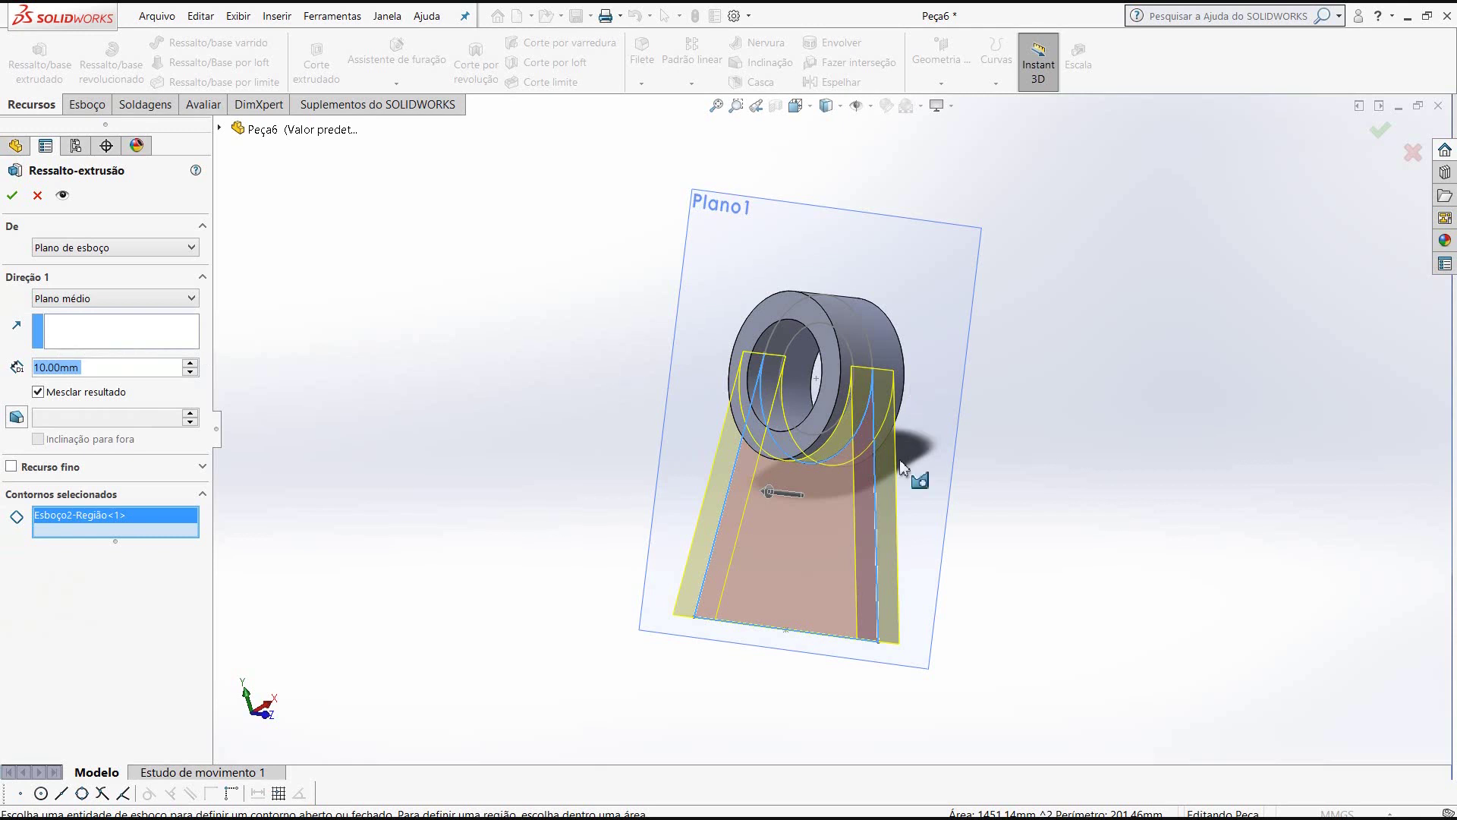
pyautogui.moveTo(914, 478); pyautogui.dragTo(846, 511, button='middle')
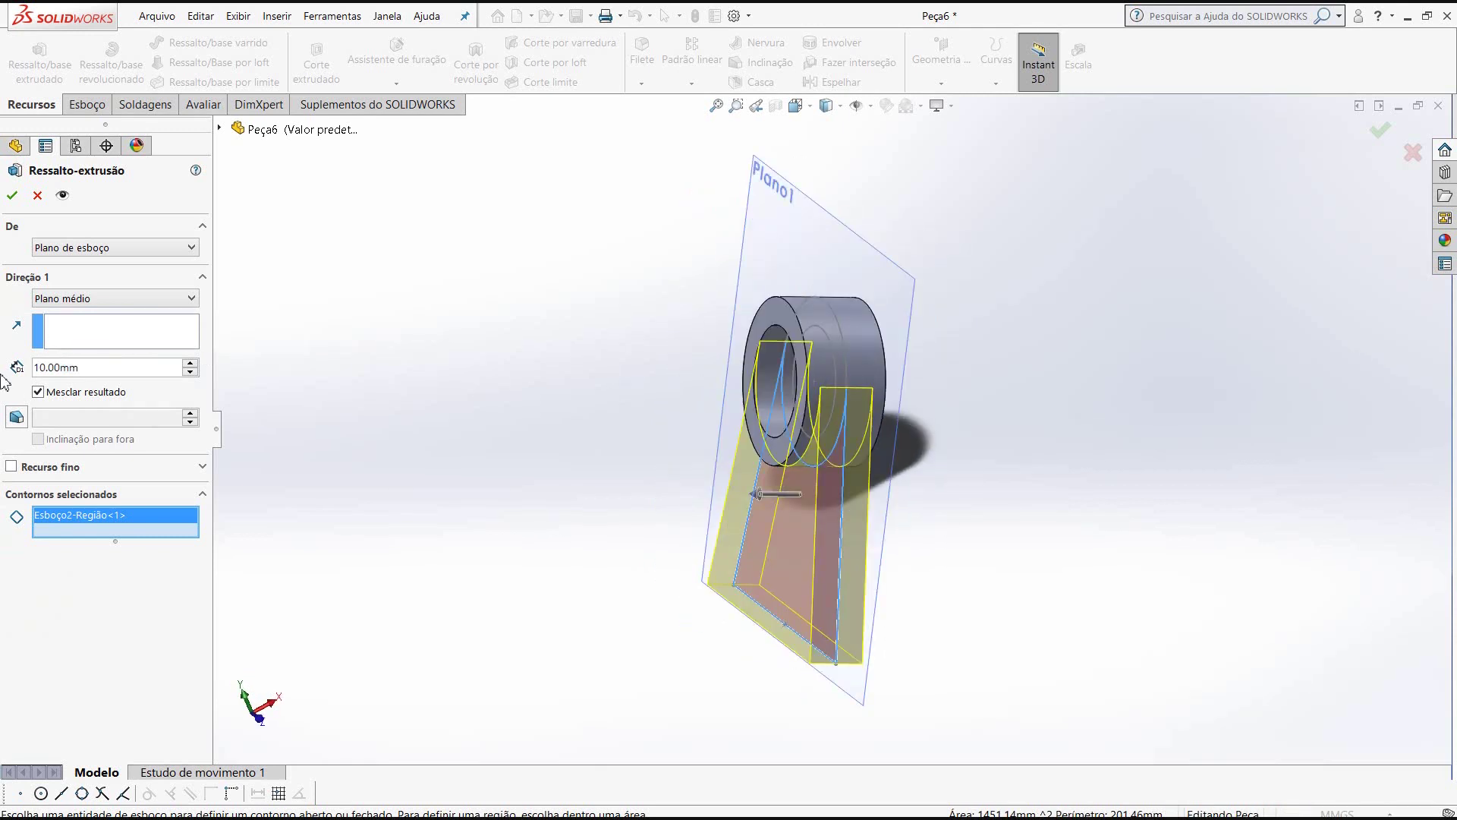
pyautogui.click(12, 195)
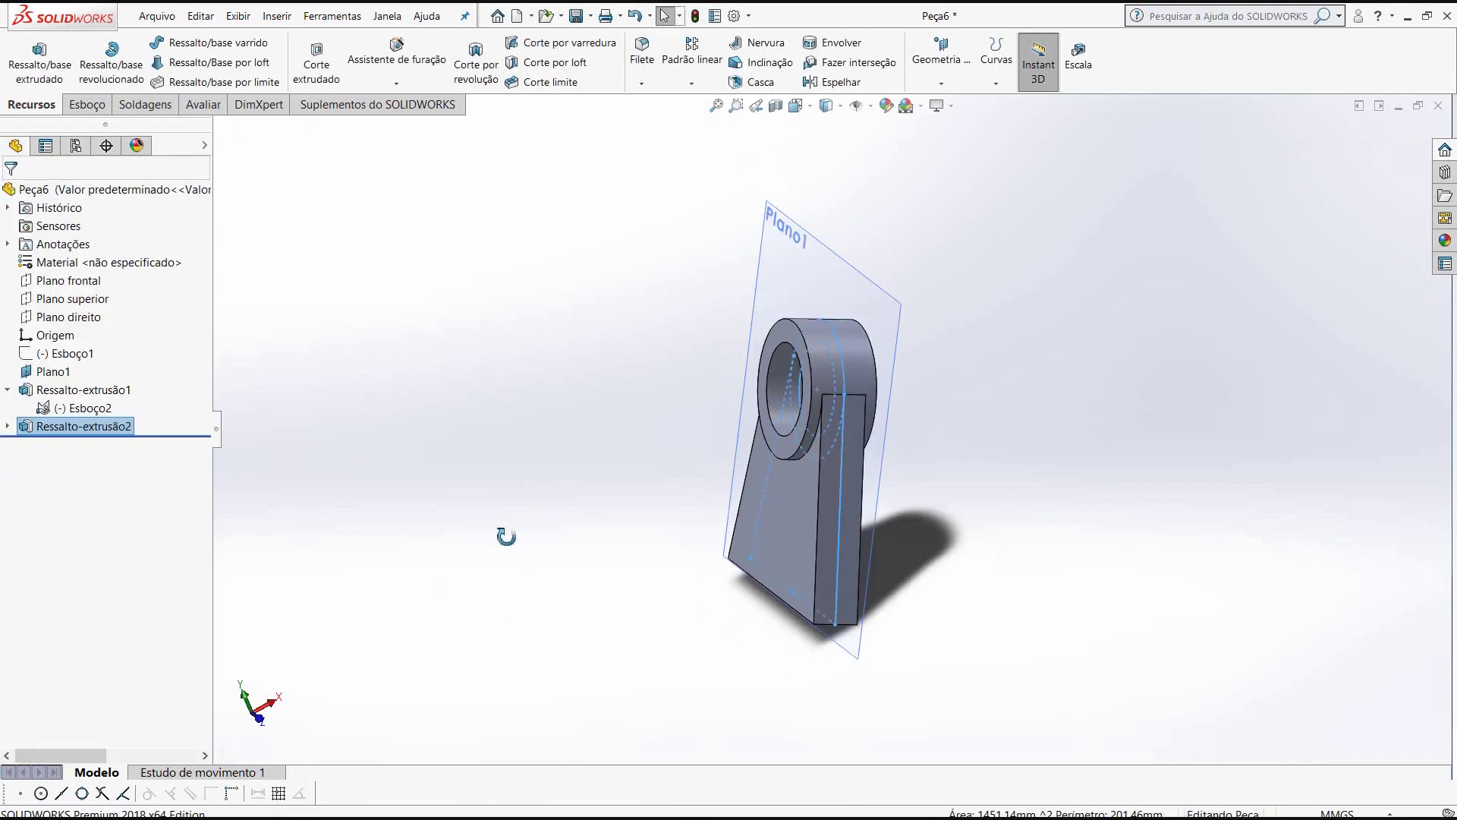
pyautogui.moveTo(504, 530); pyautogui.dragTo(576, 547, button='middle')
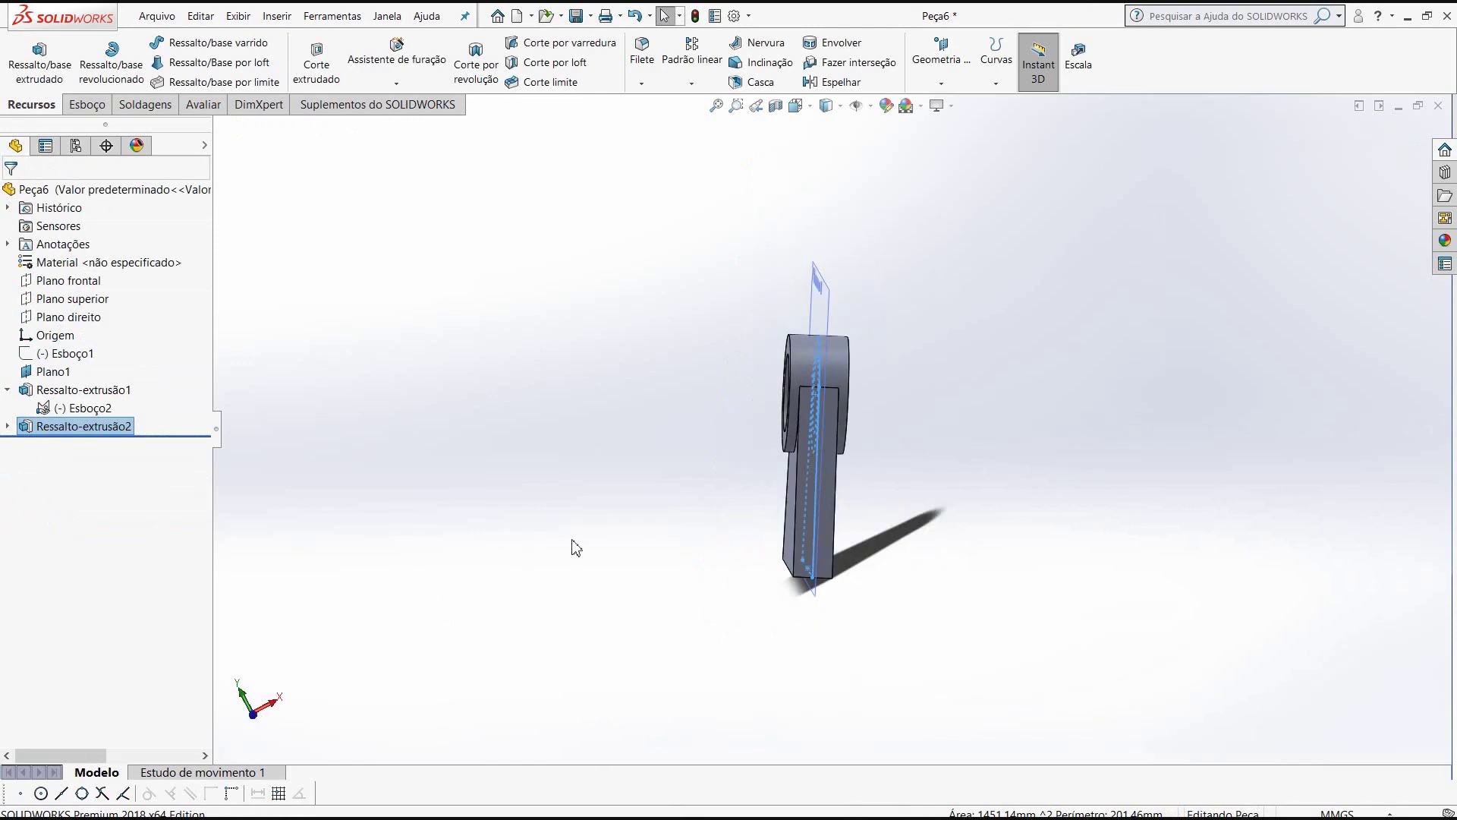
pyautogui.click(795, 105)
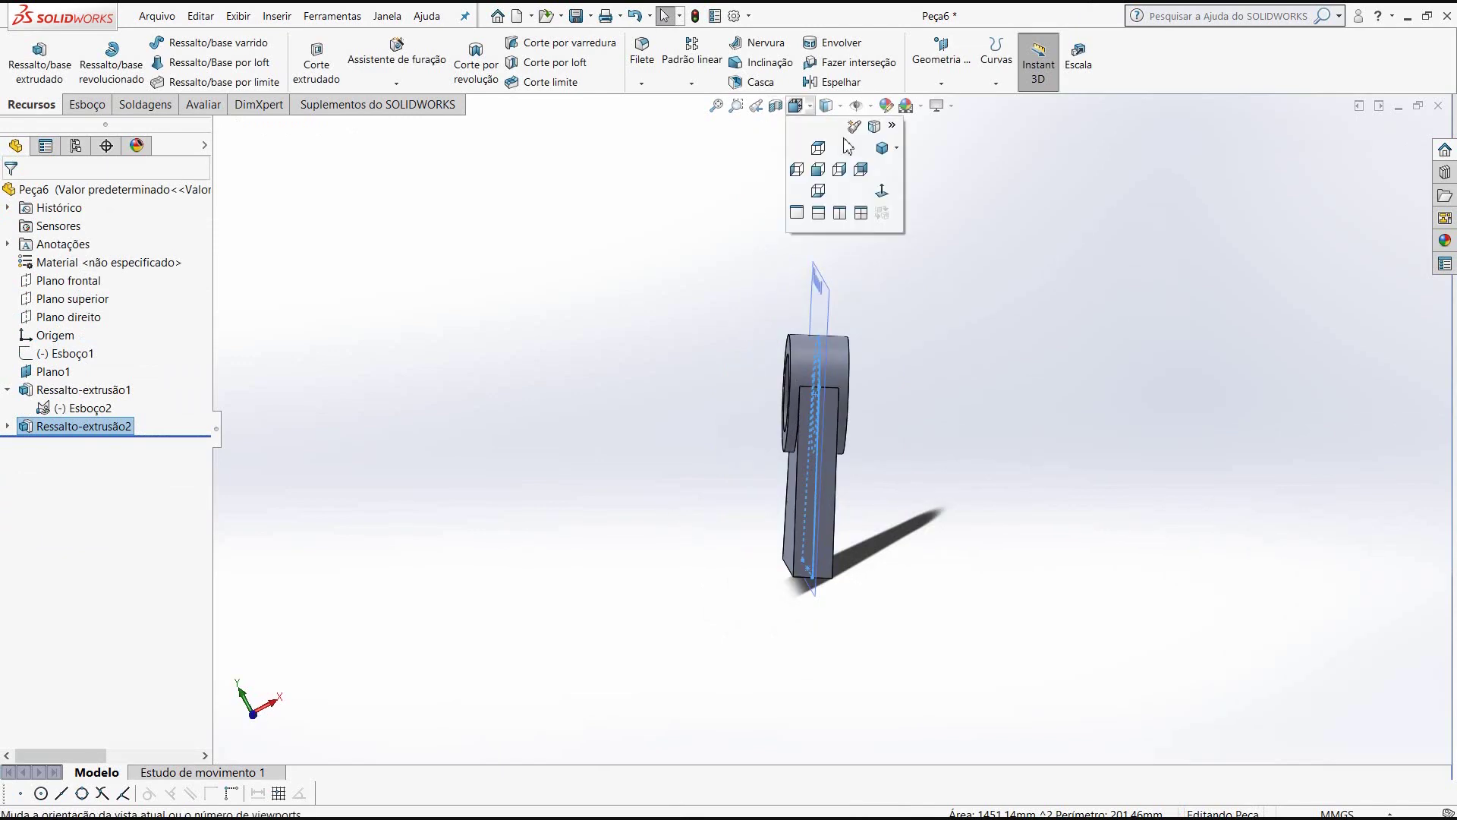
pyautogui.click(882, 149)
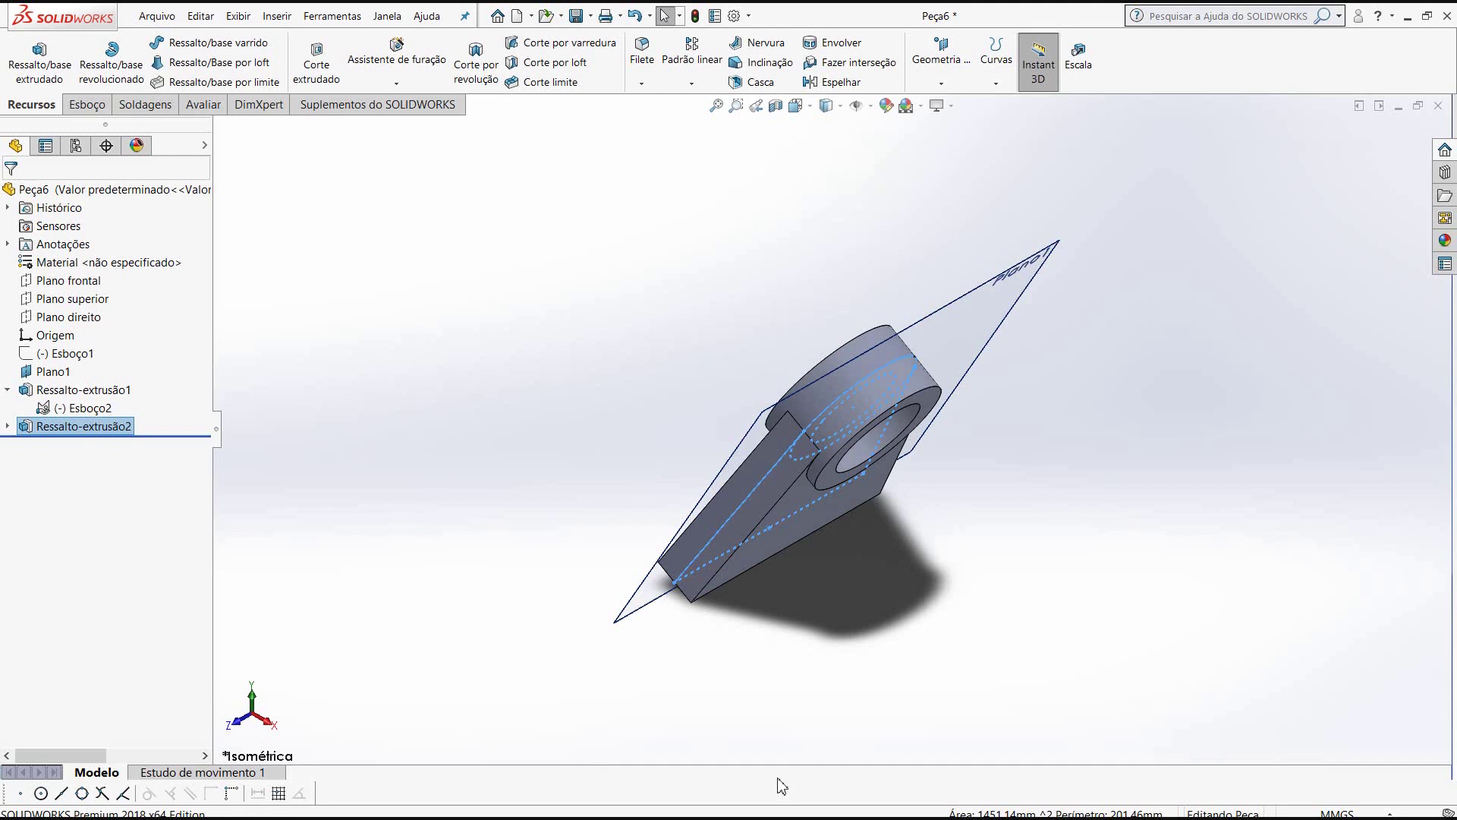
pyautogui.click(811, 113)
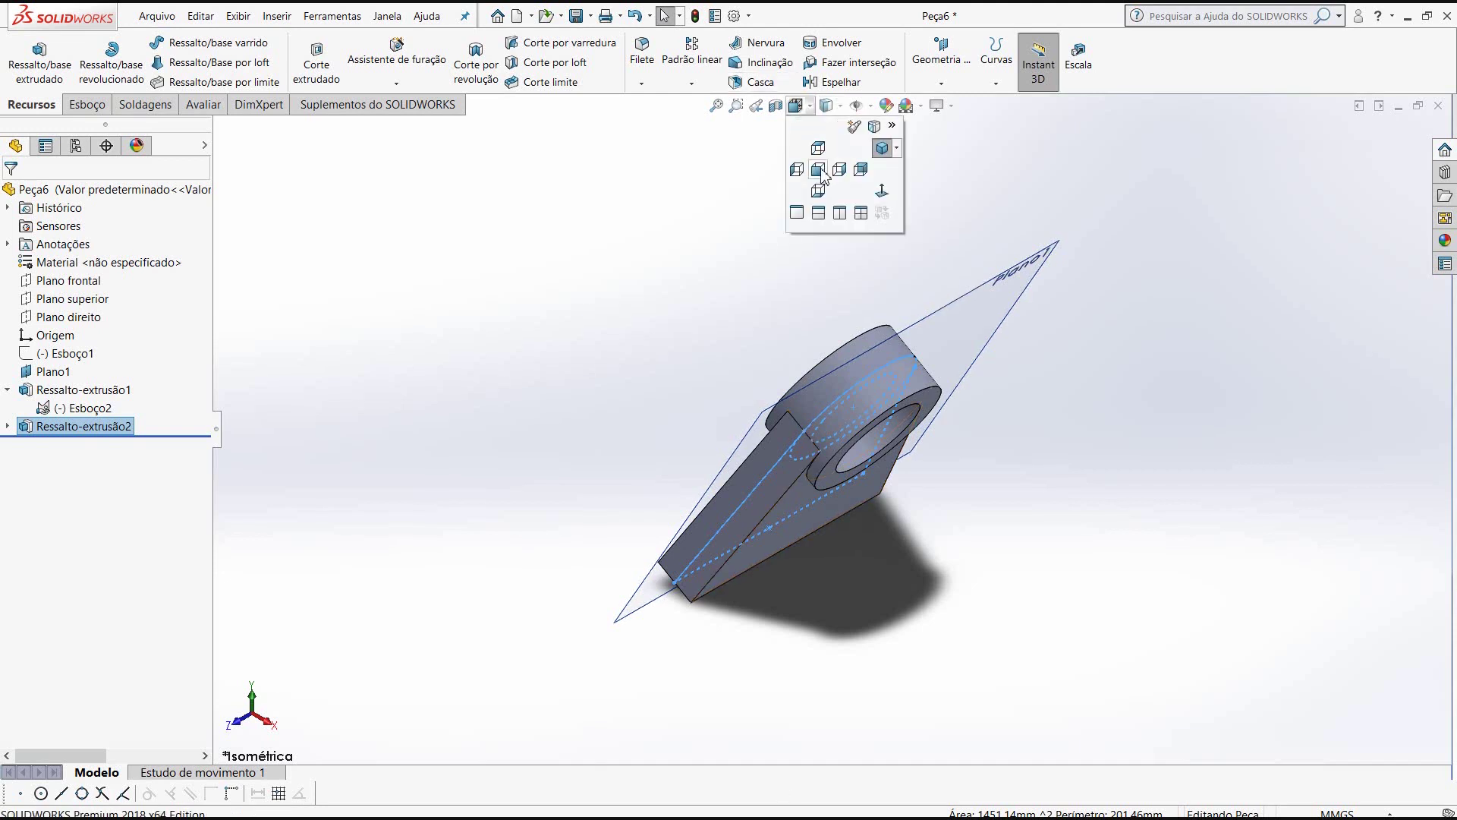
pyautogui.click(820, 171)
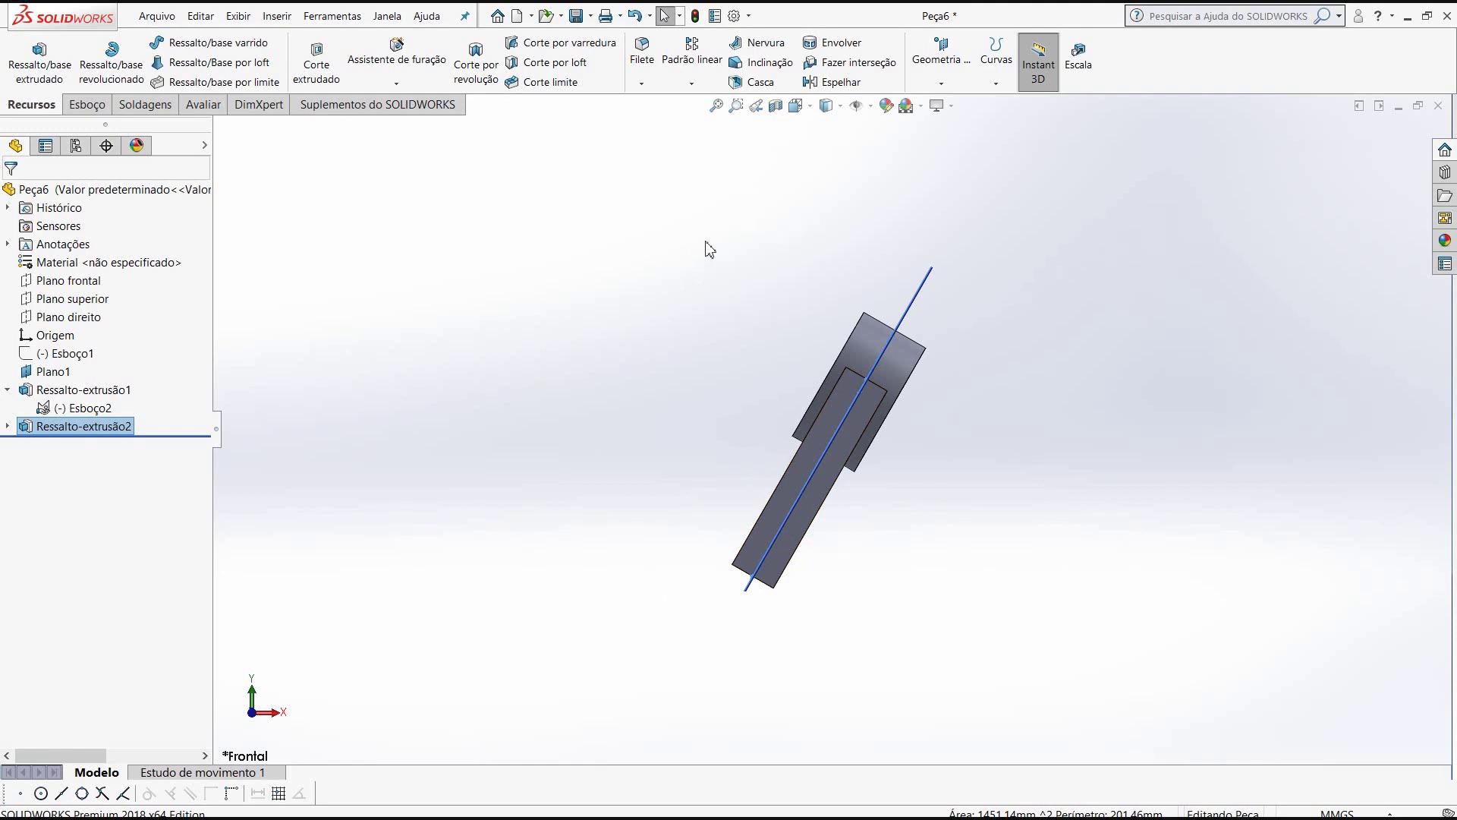
pyautogui.click(796, 105)
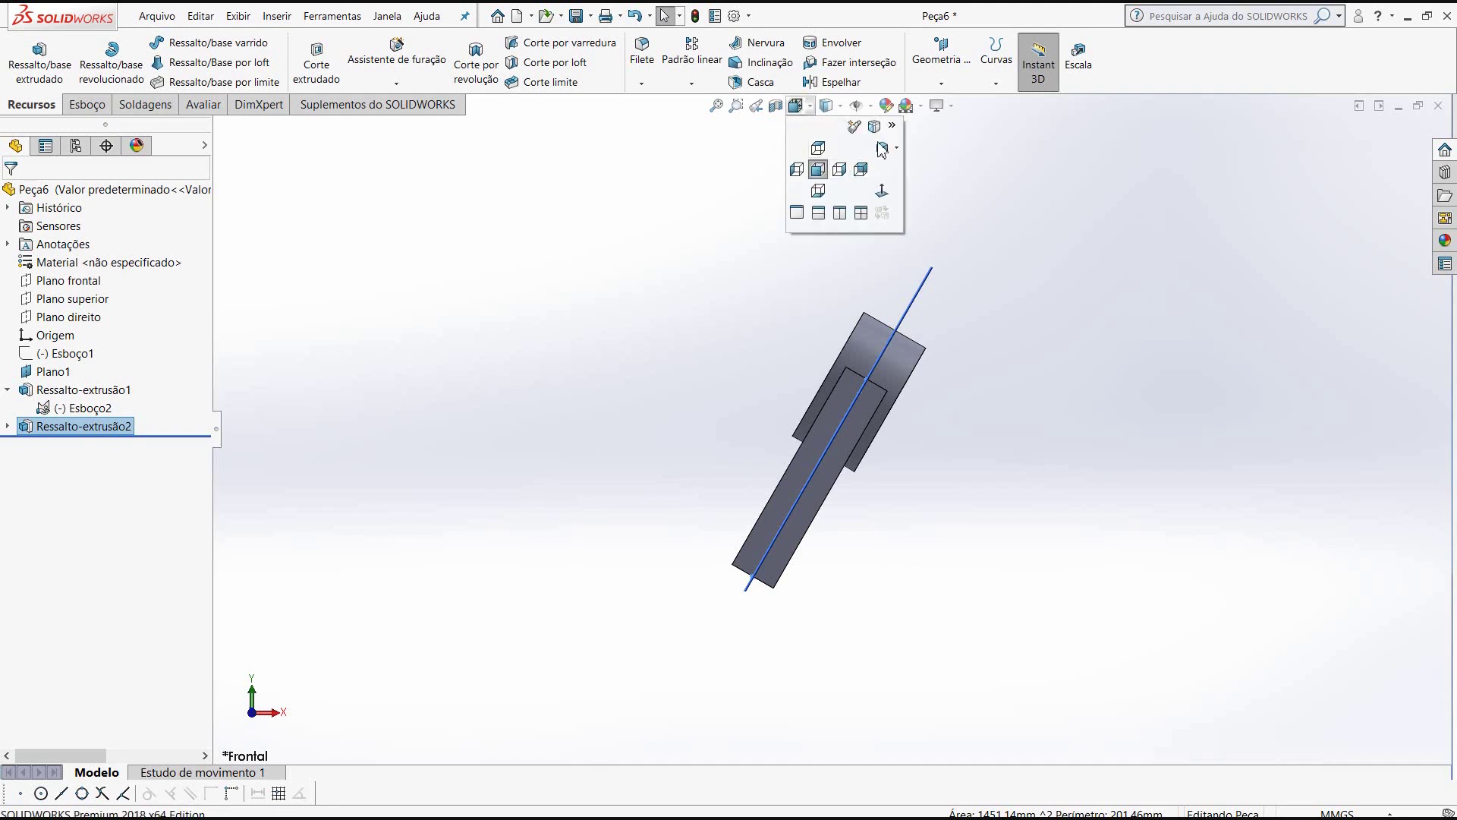
pyautogui.click(839, 169)
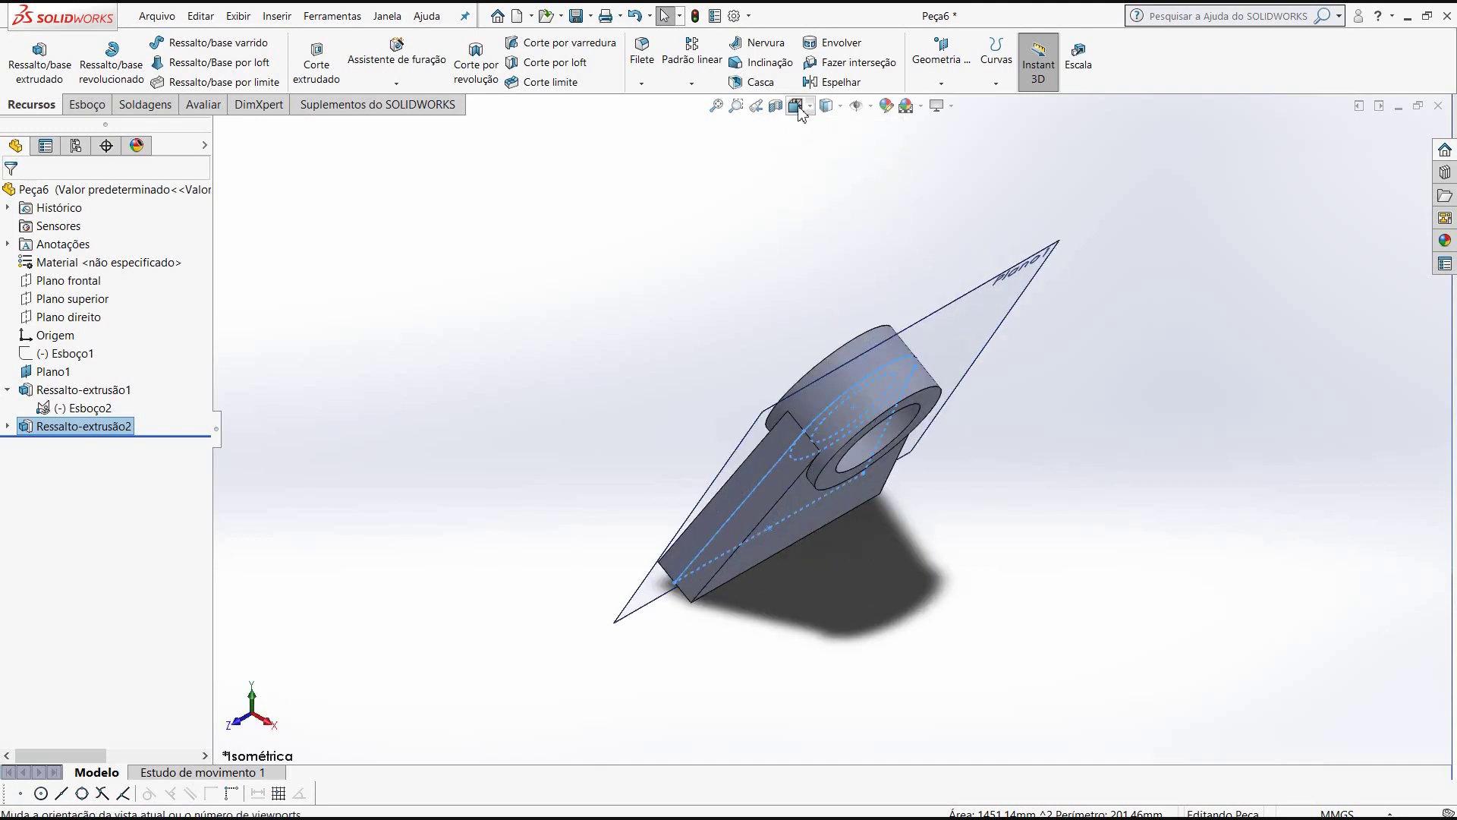
pyautogui.moveTo(789, 444)
pyautogui.mouseDown(button='middle')
pyautogui.moveTo(902, 473)
pyautogui.moveTo(871, 595)
pyautogui.mouseUp(button='middle')
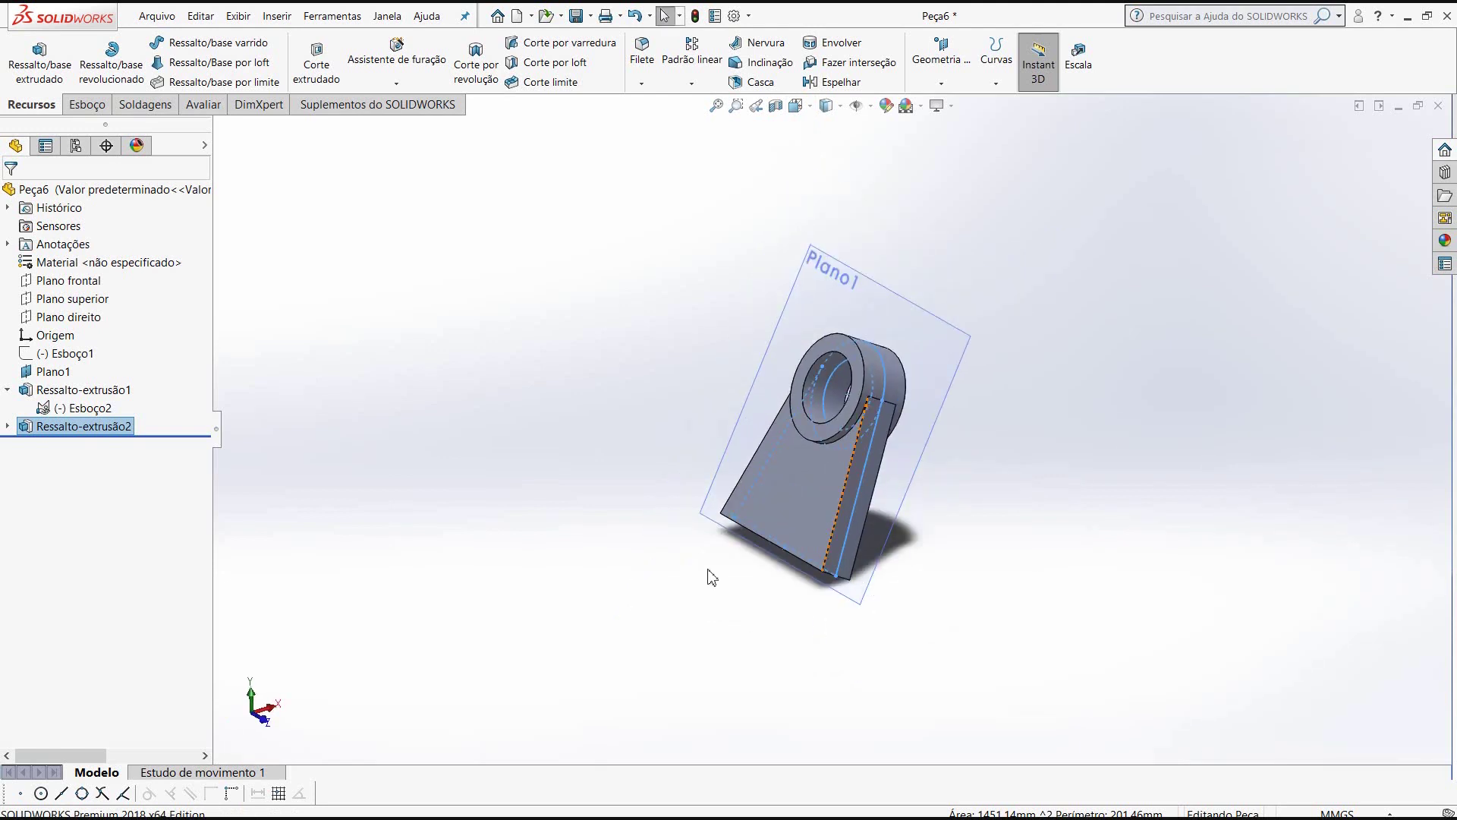
# - Enlarge the top and front reference planes by dragging their handles
pyautogui.click(78, 300)
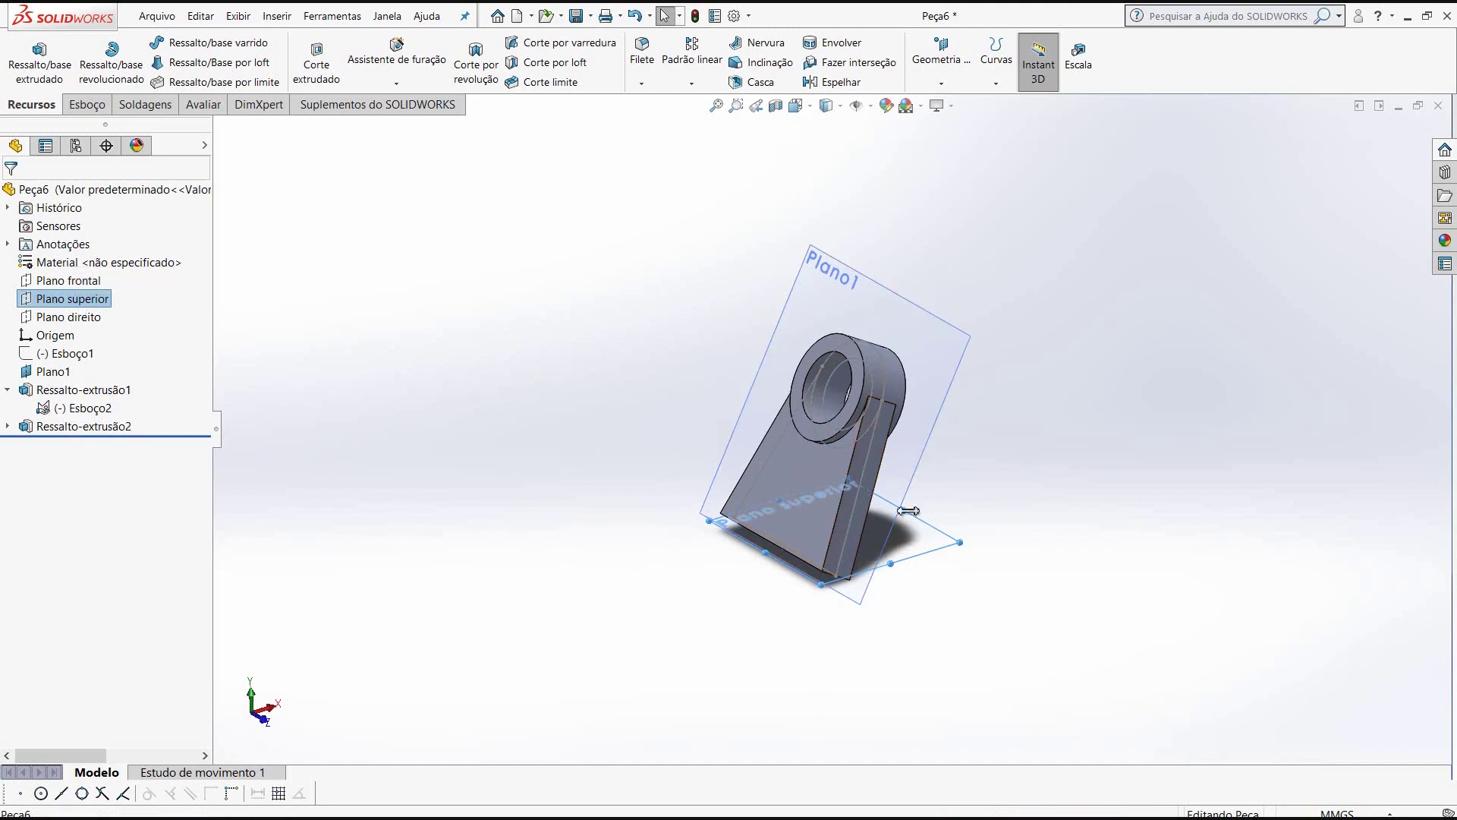
pyautogui.moveTo(764, 589); pyautogui.dragTo(556, 693)
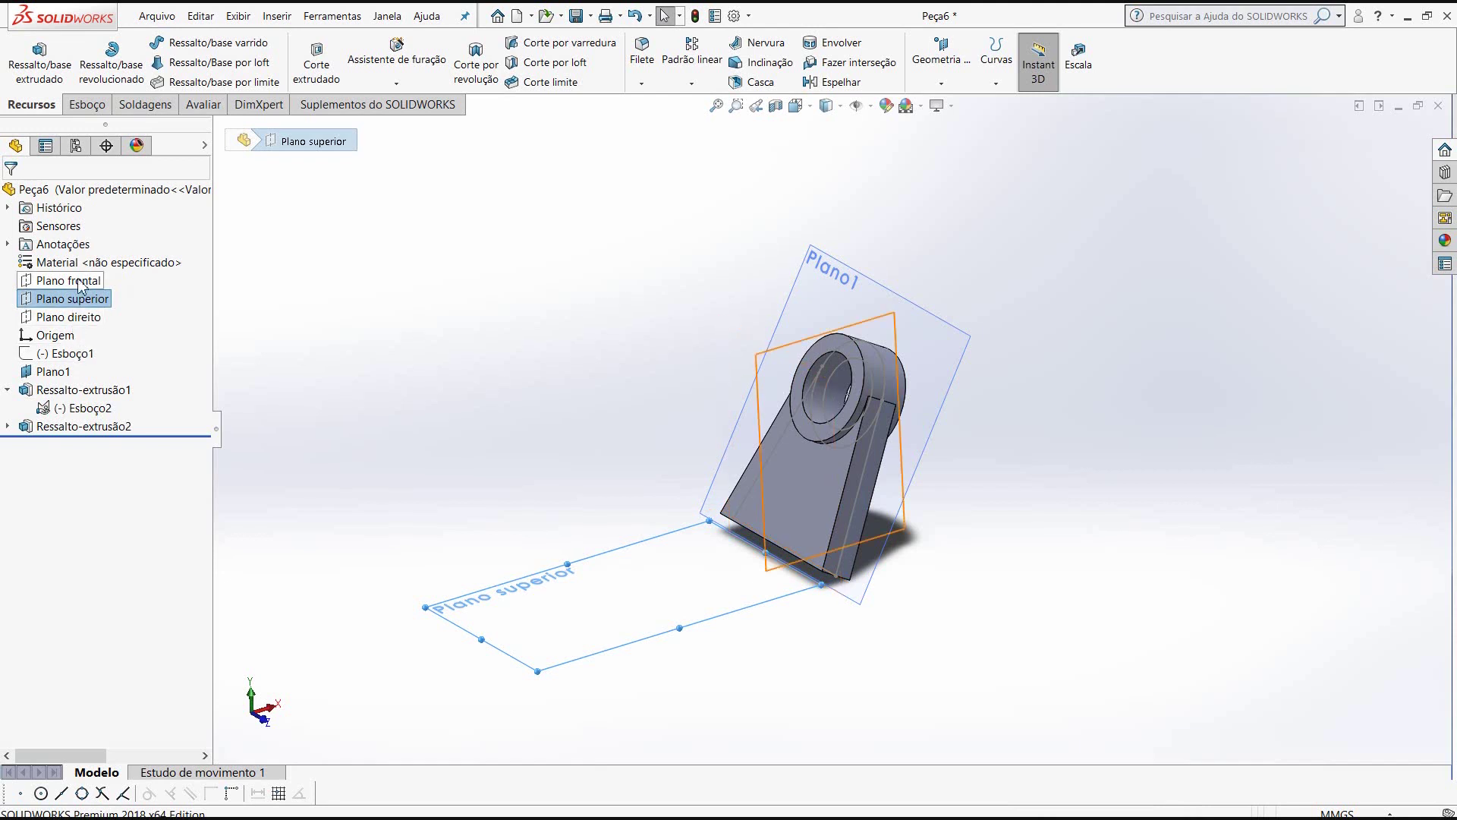
pyautogui.click(68, 281)
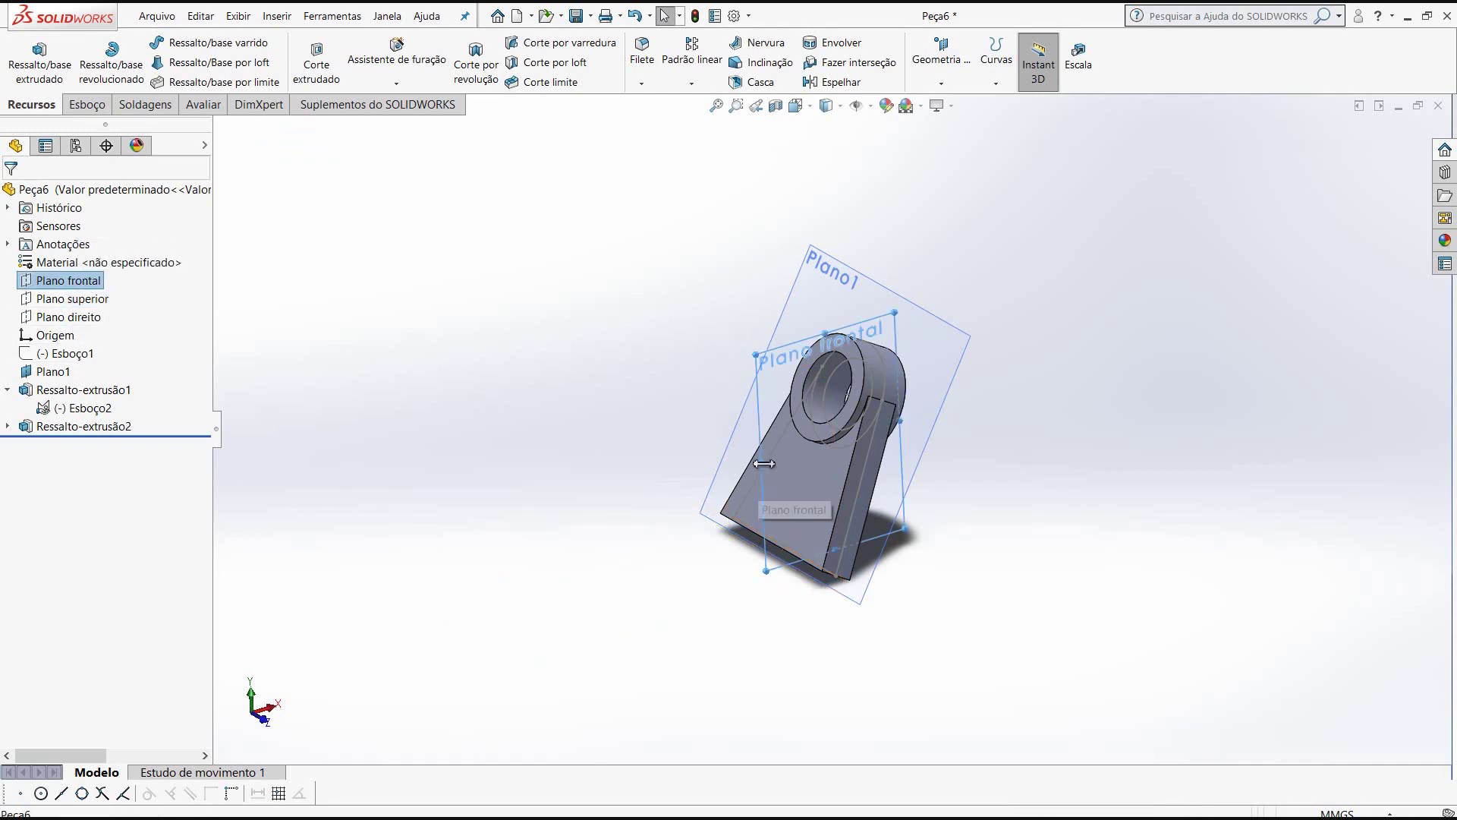
pyautogui.moveTo(761, 466); pyautogui.dragTo(513, 552)
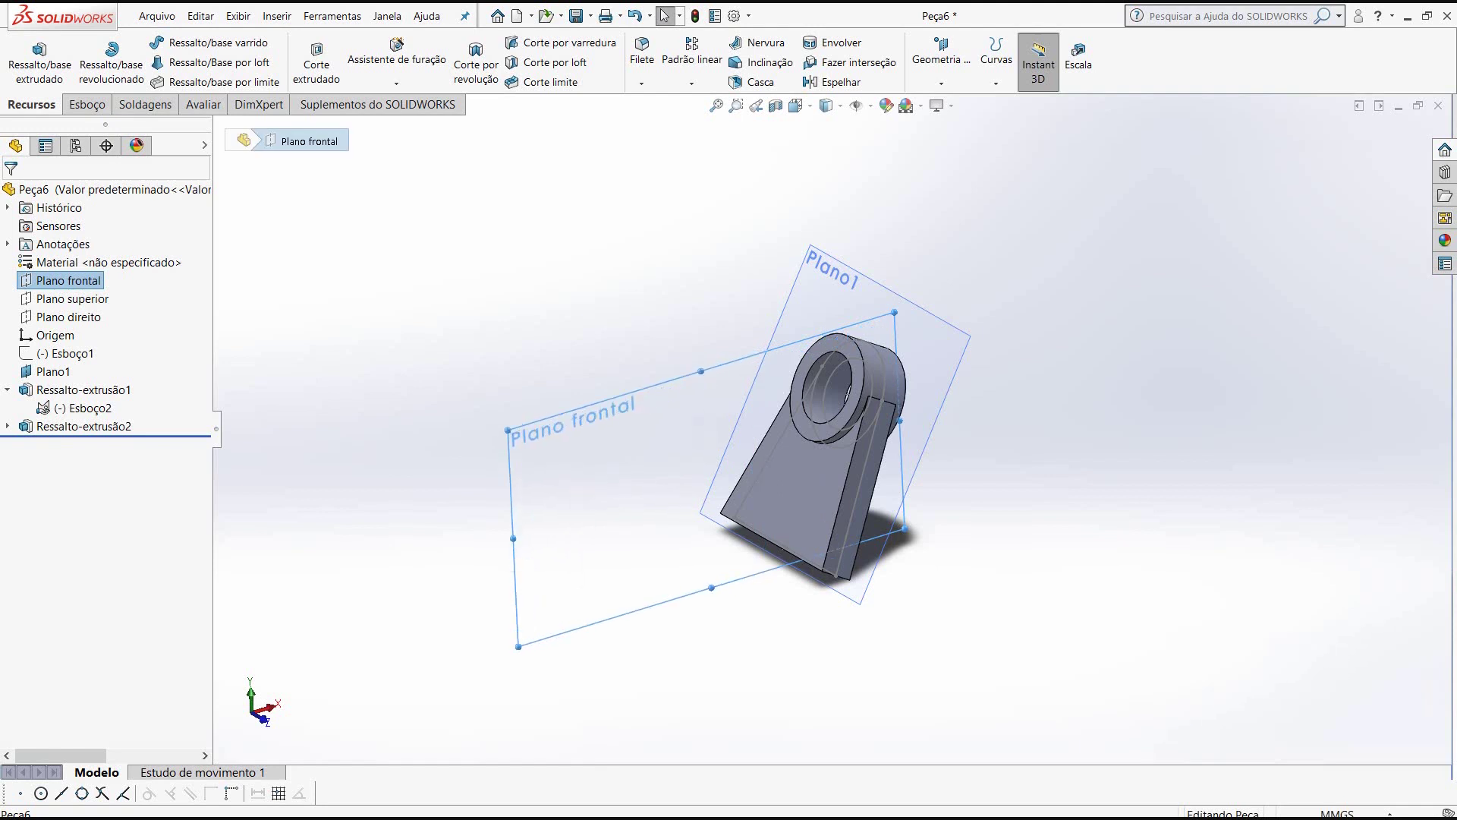
pyautogui.moveTo(740, 586)
pyautogui.mouseDown(button='middle')
pyautogui.moveTo(793, 664)
pyautogui.moveTo(756, 585)
pyautogui.moveTo(762, 548)
pyautogui.mouseUp(button='middle')
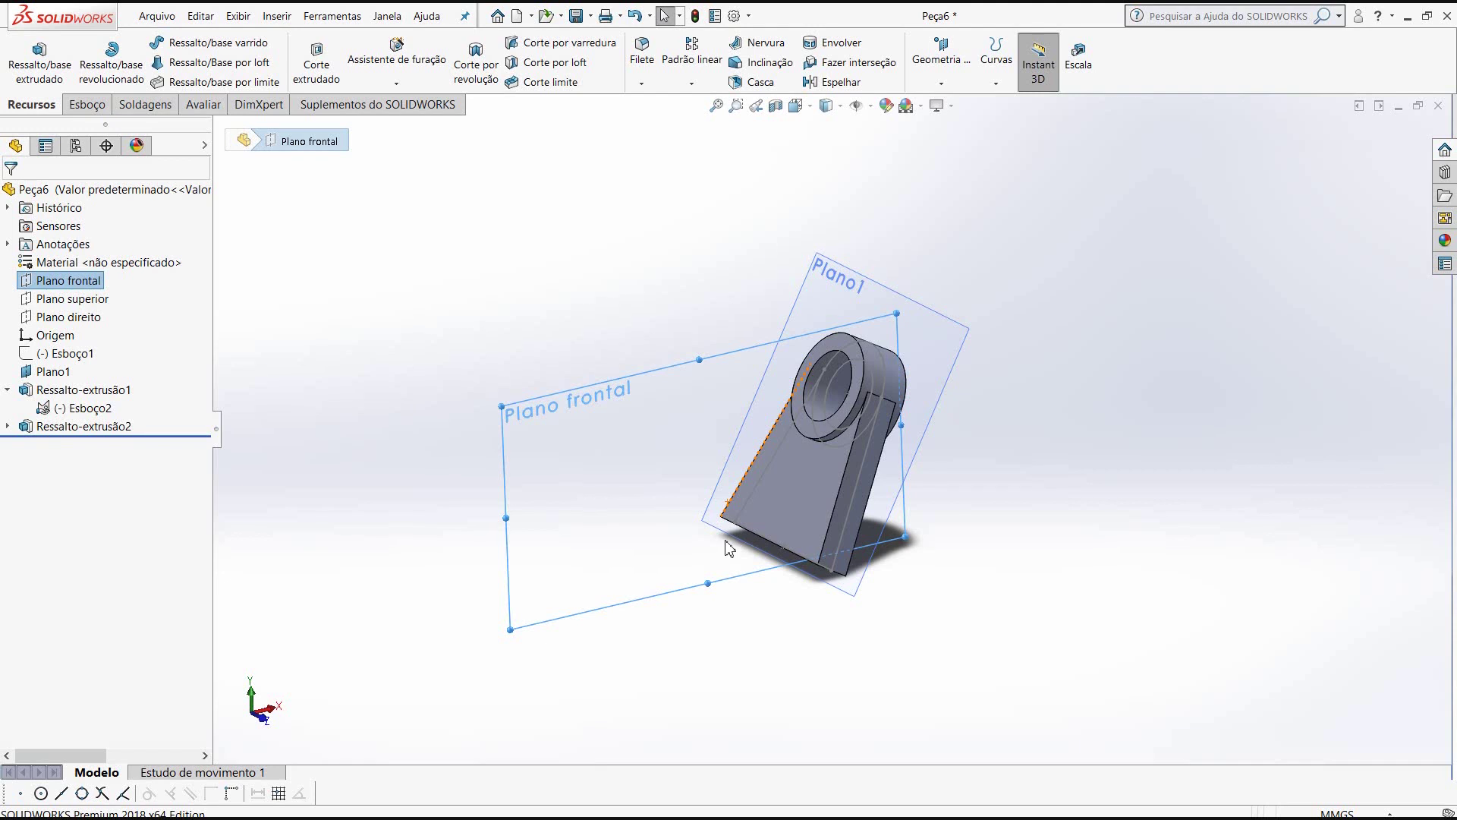
# - Set the view to Front, square-on to the front plane
pyautogui.click(97, 304)
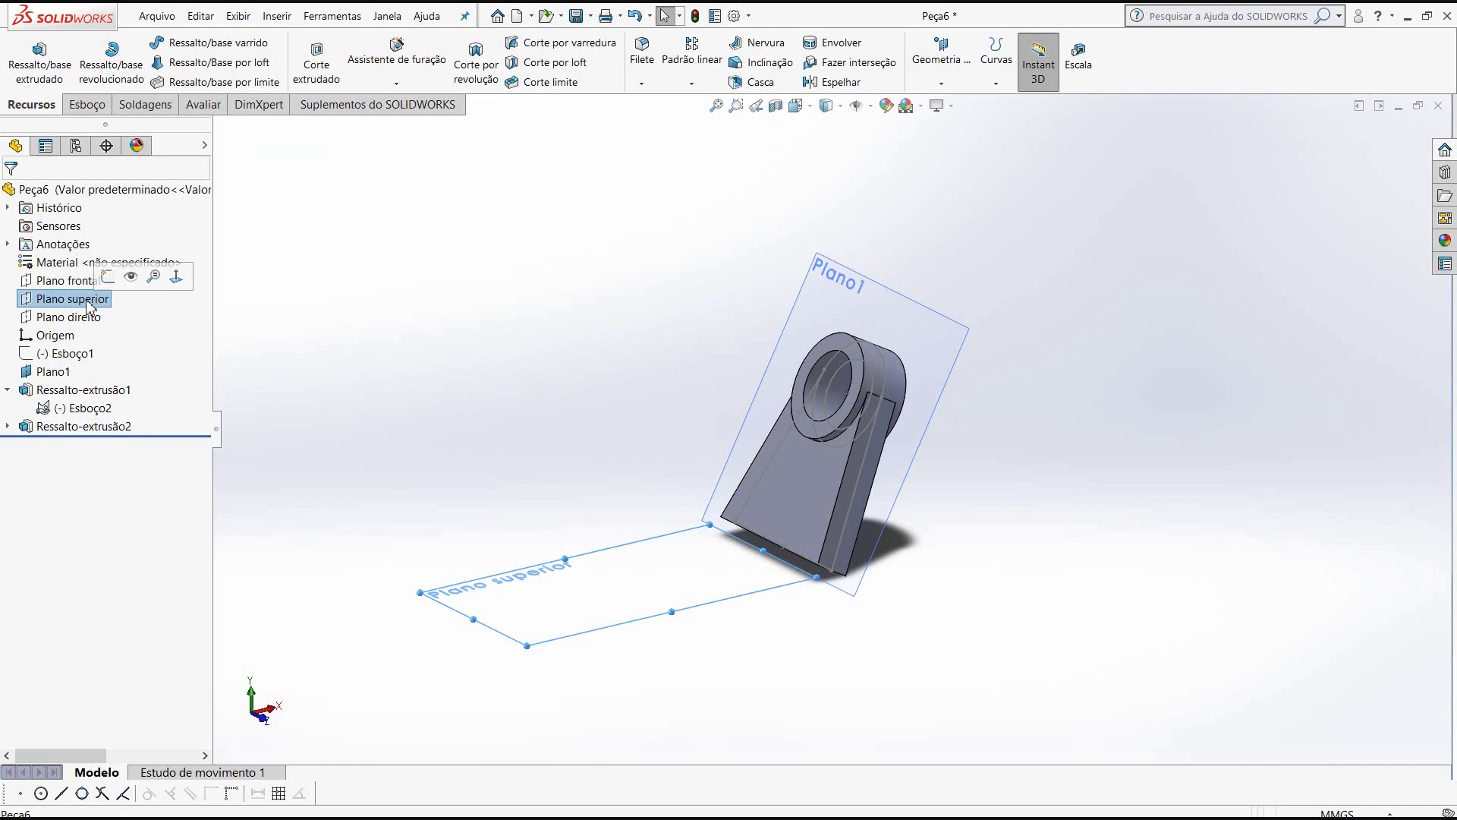
pyautogui.click(72, 281)
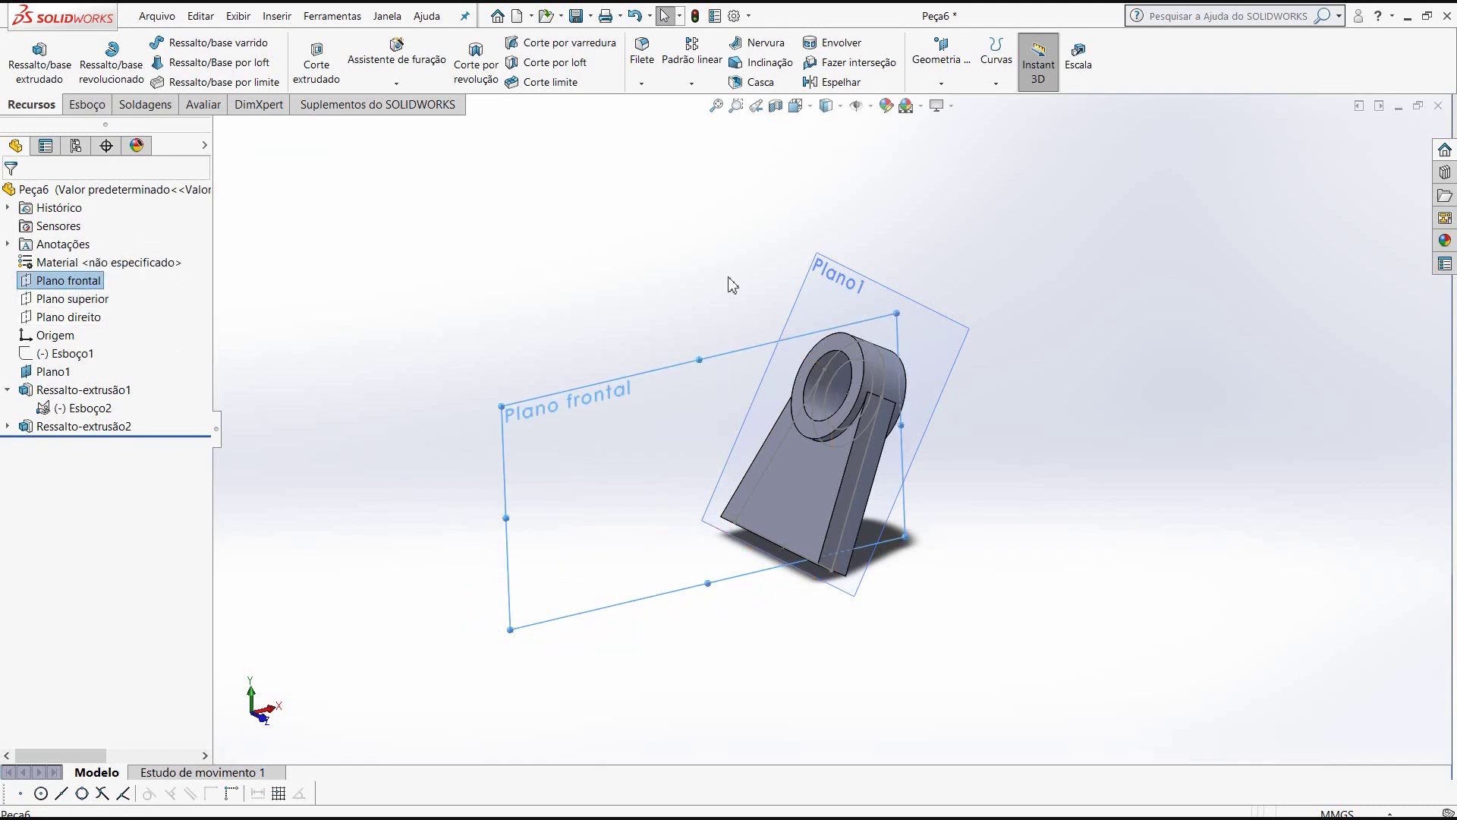
pyautogui.click(807, 107)
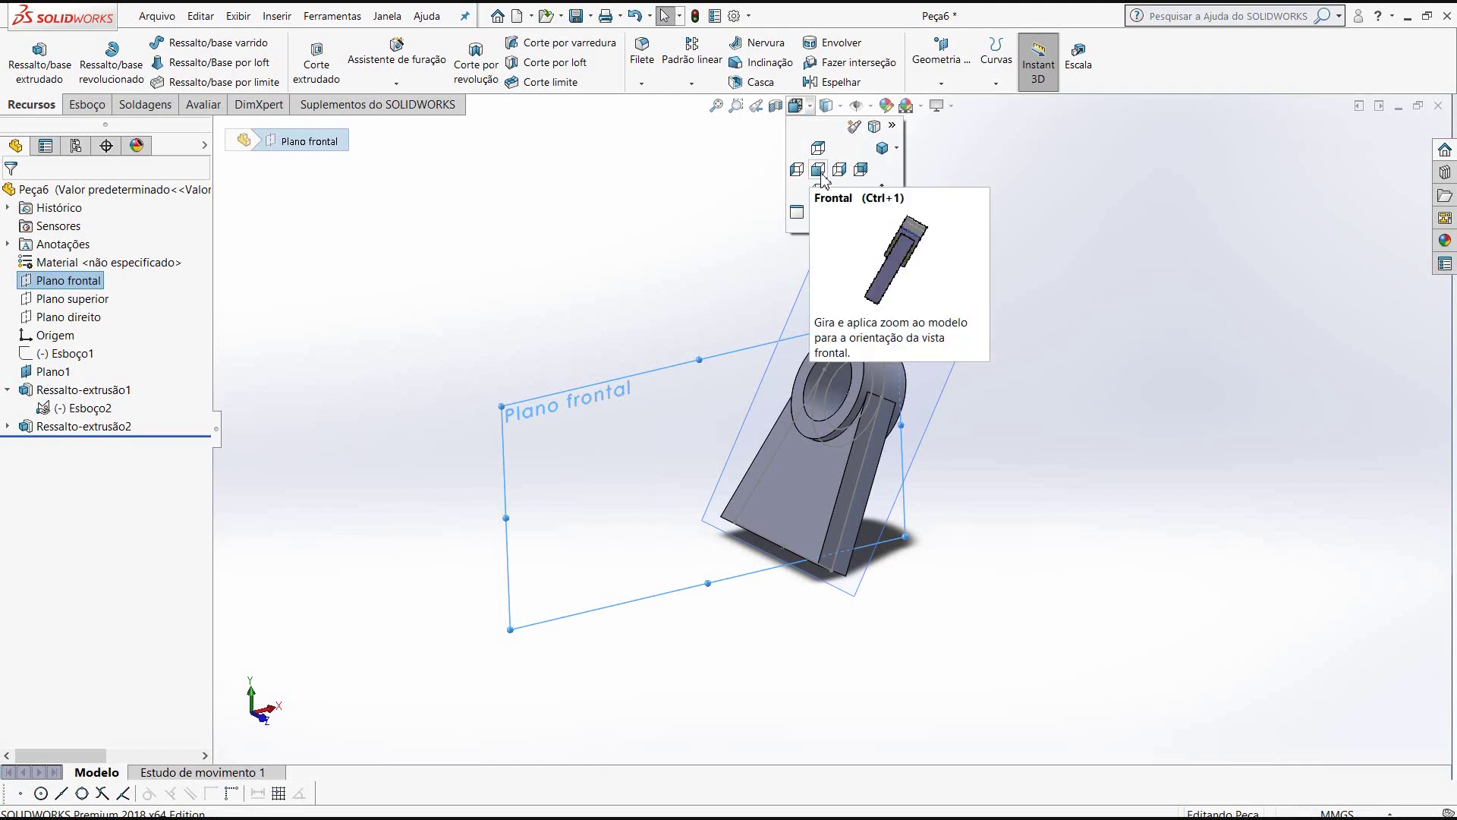
pyautogui.click(820, 173)
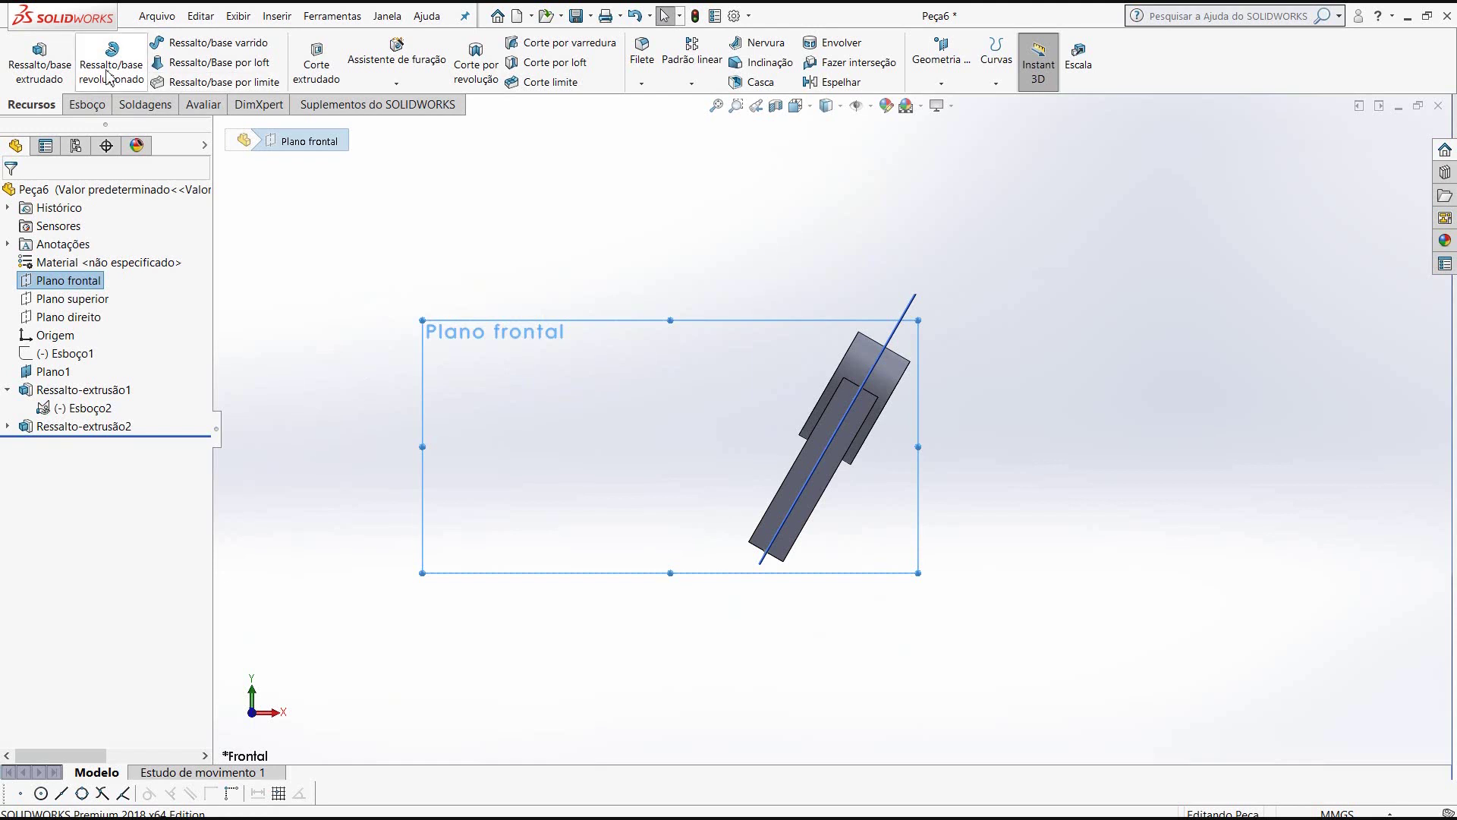
# - Start a line sketch on the front plane with a horizontal line and an upward edge
pyautogui.click(86, 104)
pyautogui.click(165, 46)
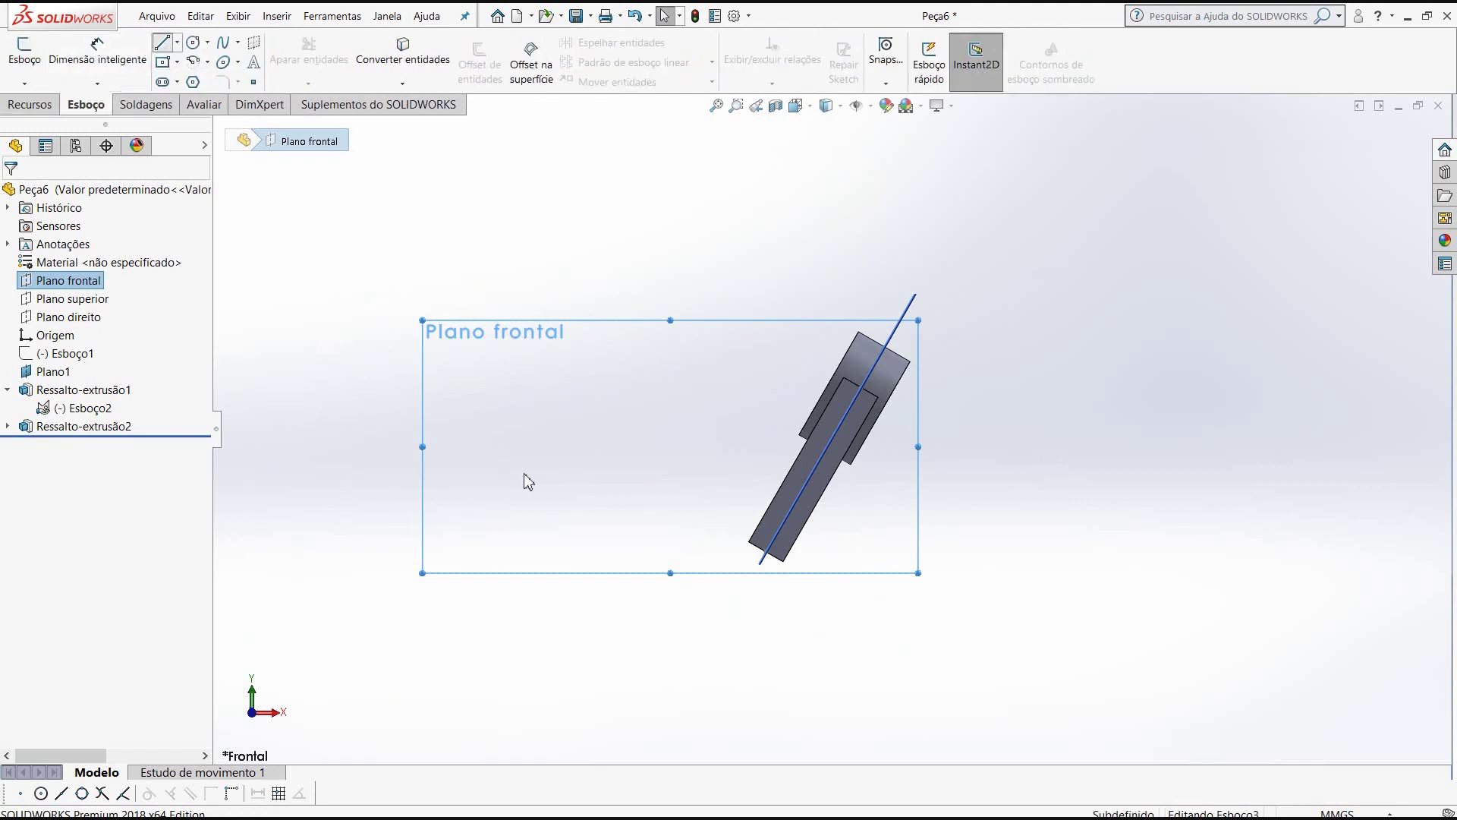
pyautogui.scroll(-3, 547, 510)
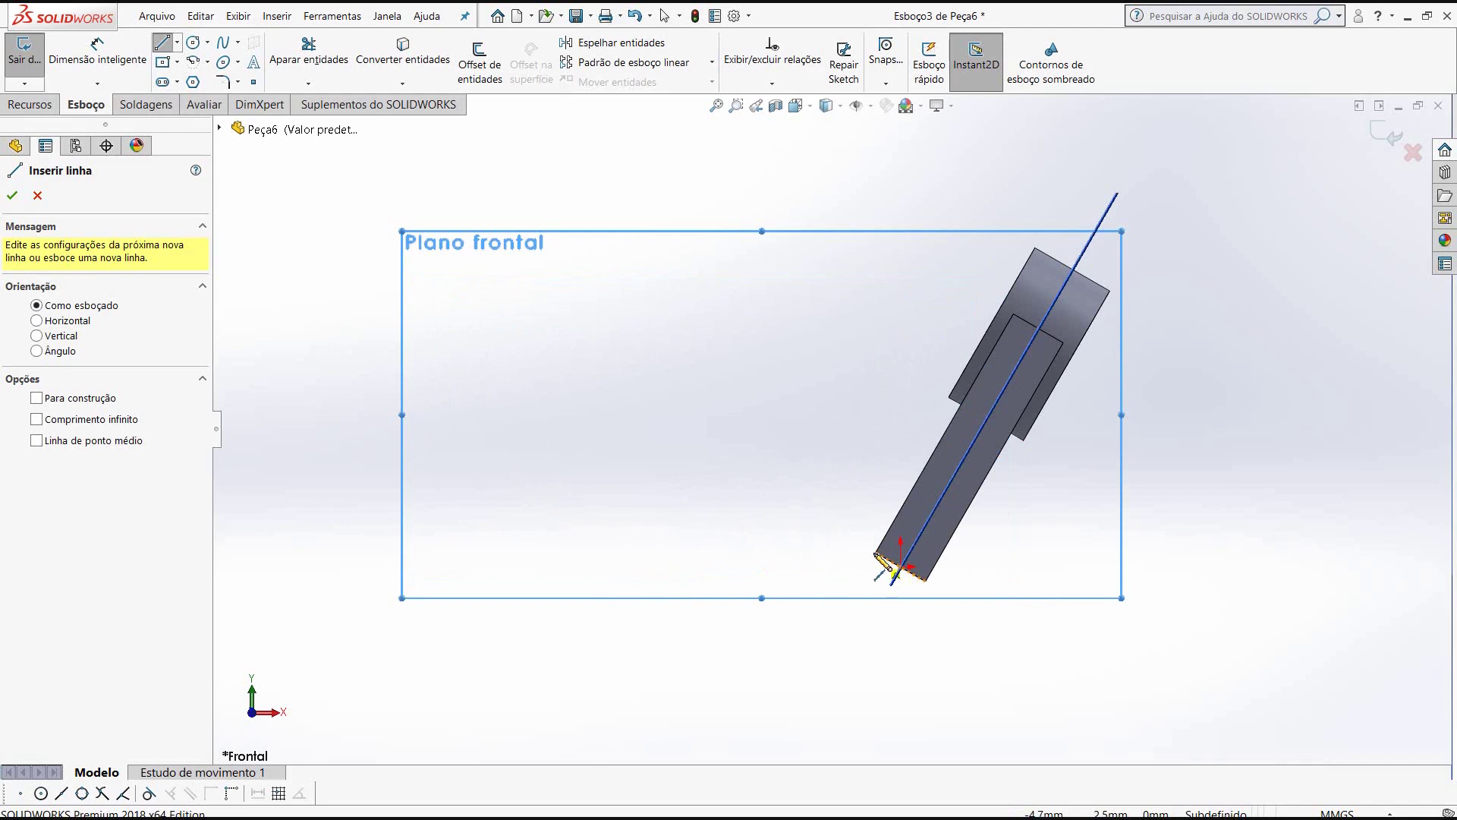
pyautogui.click(876, 552)
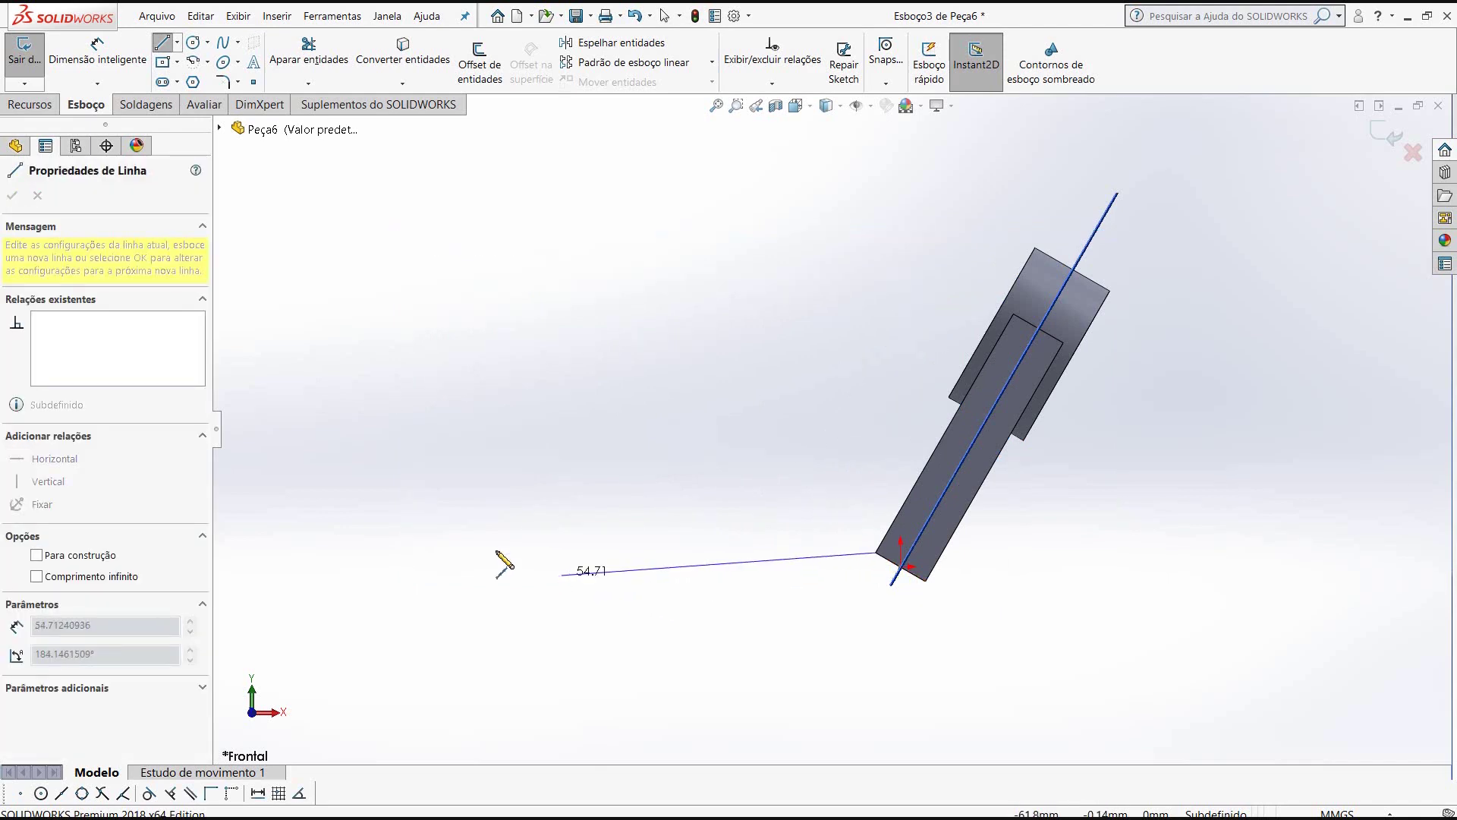
pyautogui.click(433, 552)
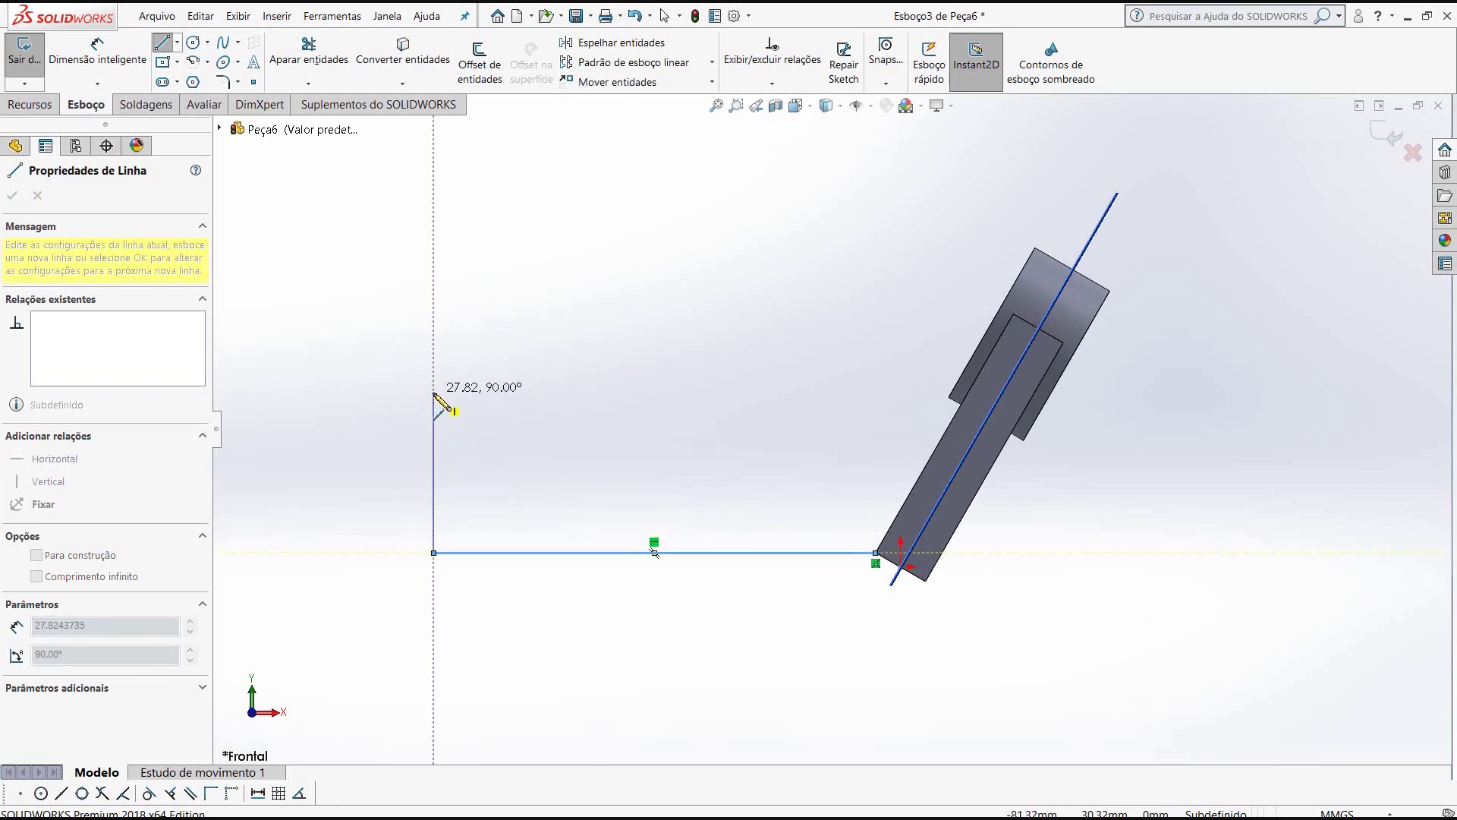
pyautogui.click(434, 393)
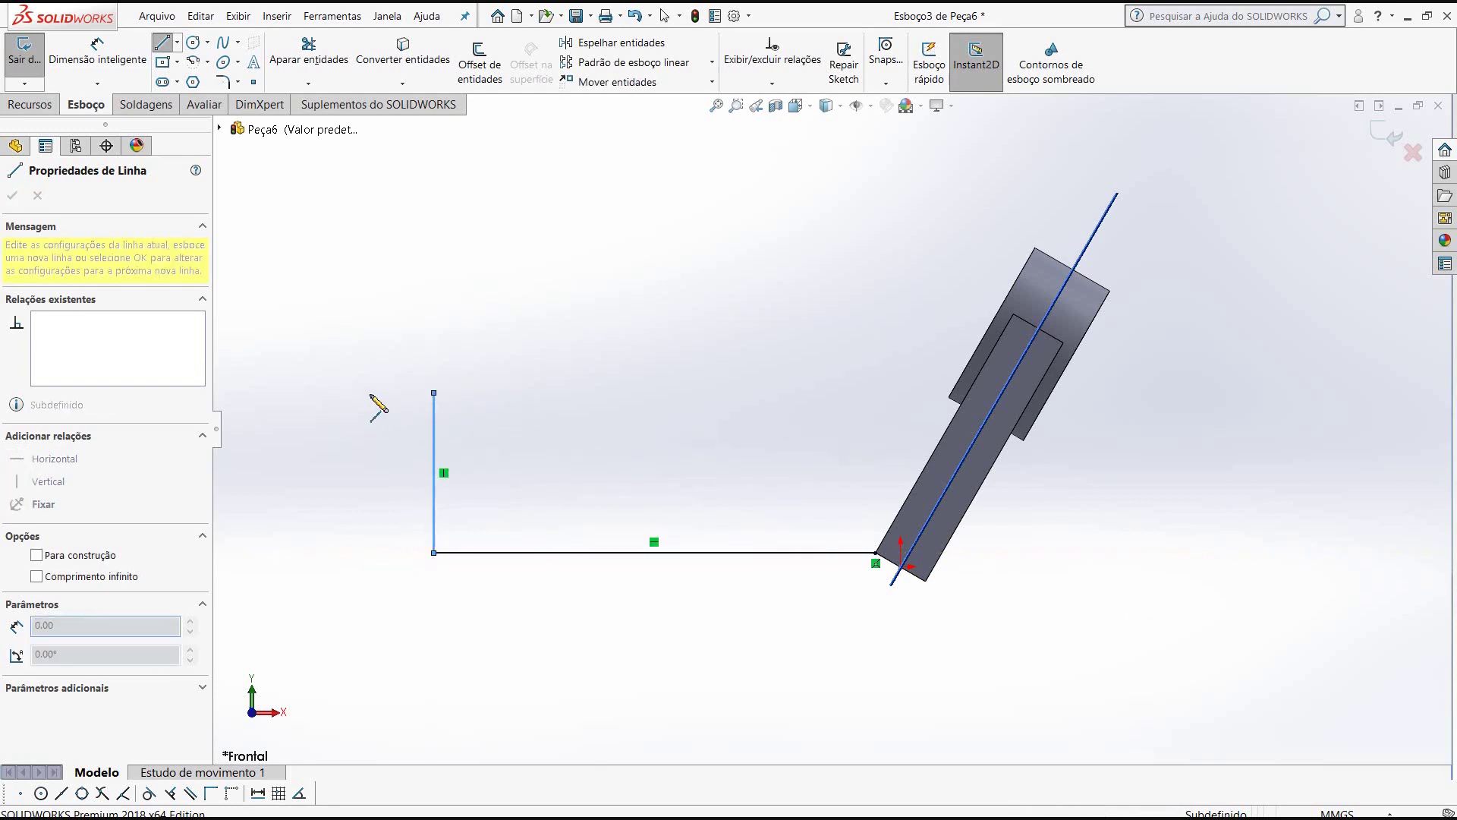
# - Continue with a short top edge, tall left edge and long bottom edge, then end the chain
pyautogui.click(370, 393)
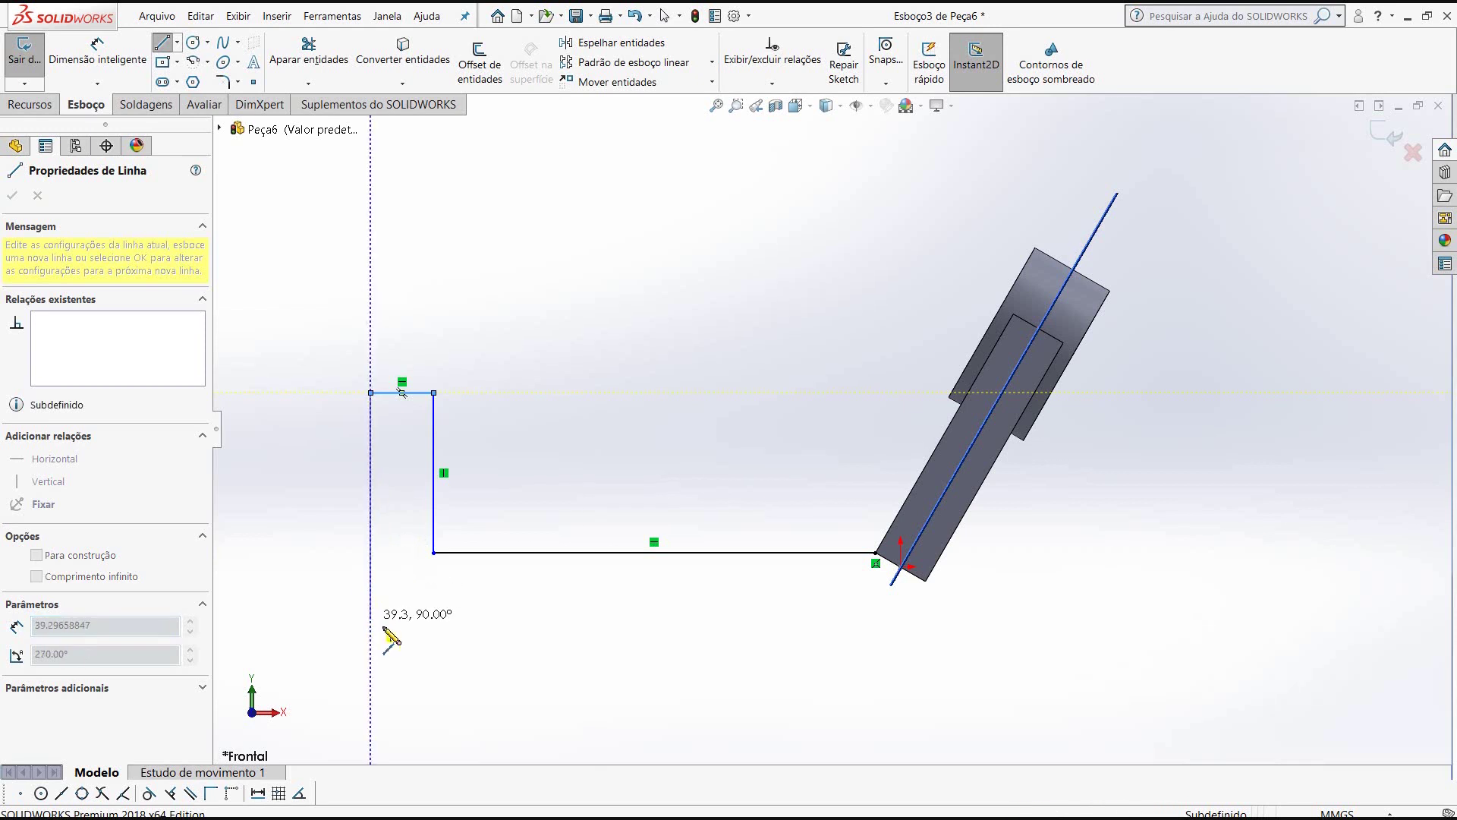
pyautogui.click(370, 618)
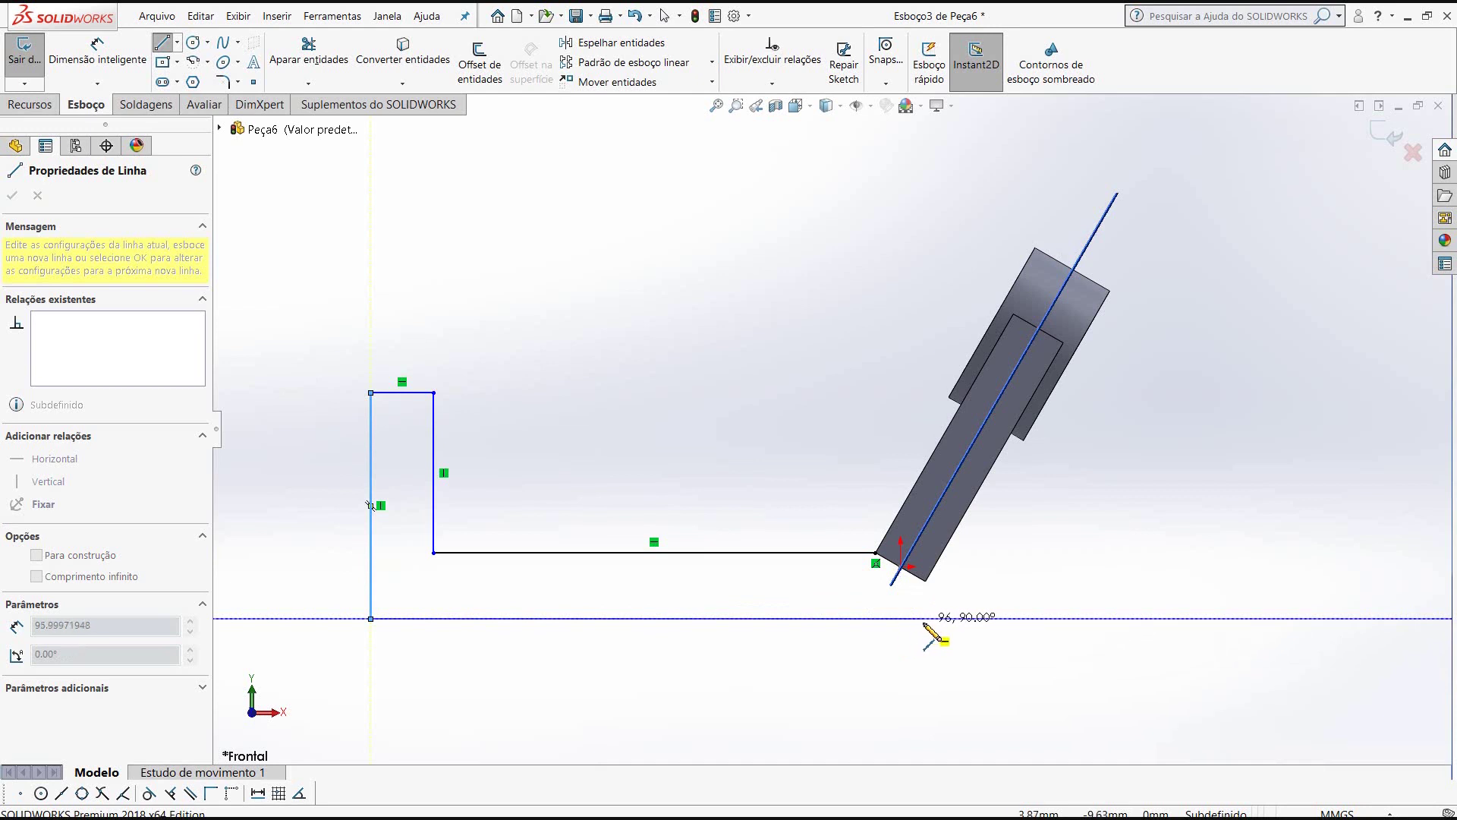
pyautogui.click(923, 618)
pyautogui.rightClick(929, 628)
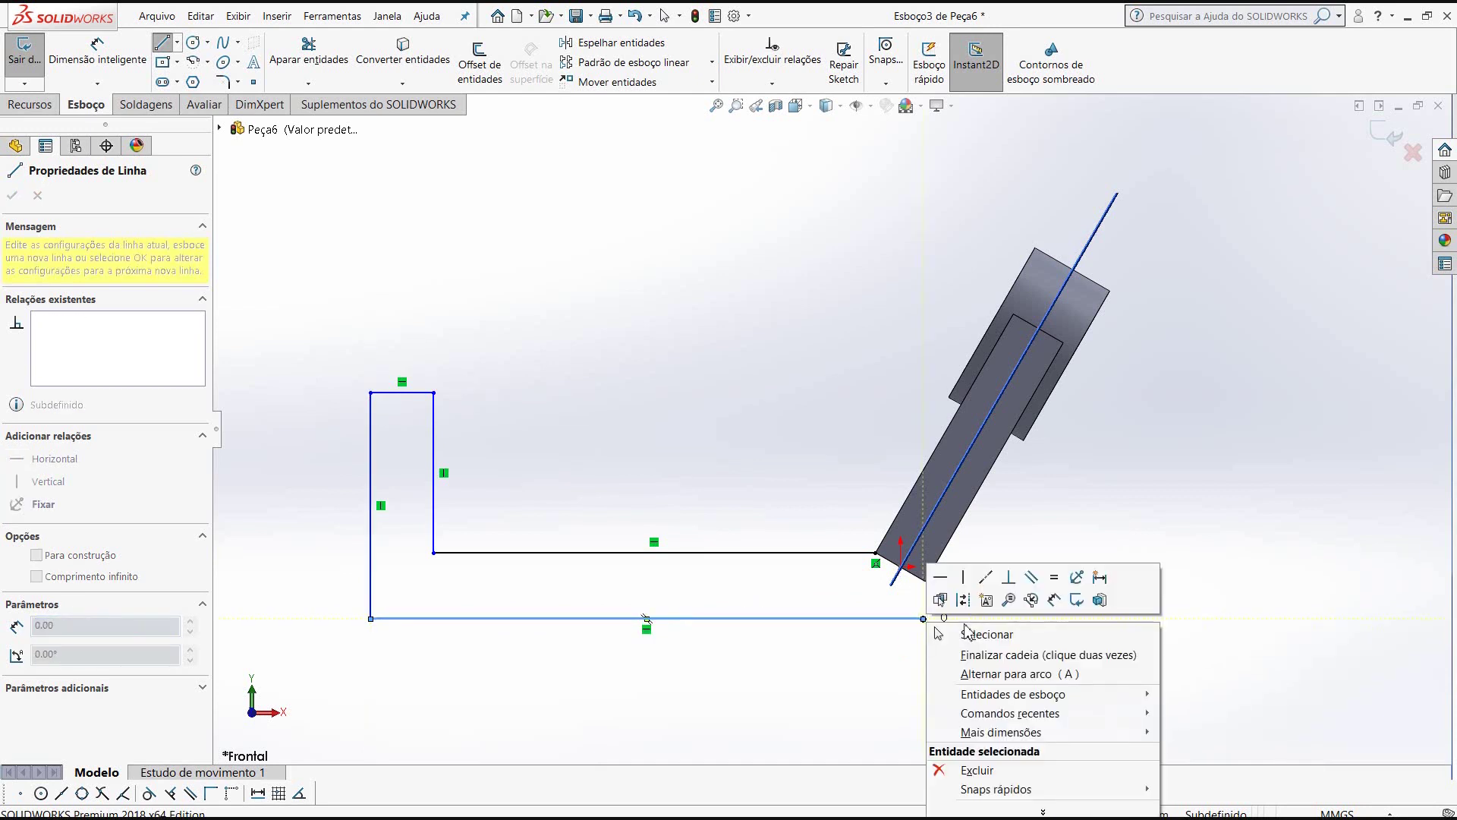
pyautogui.click(979, 633)
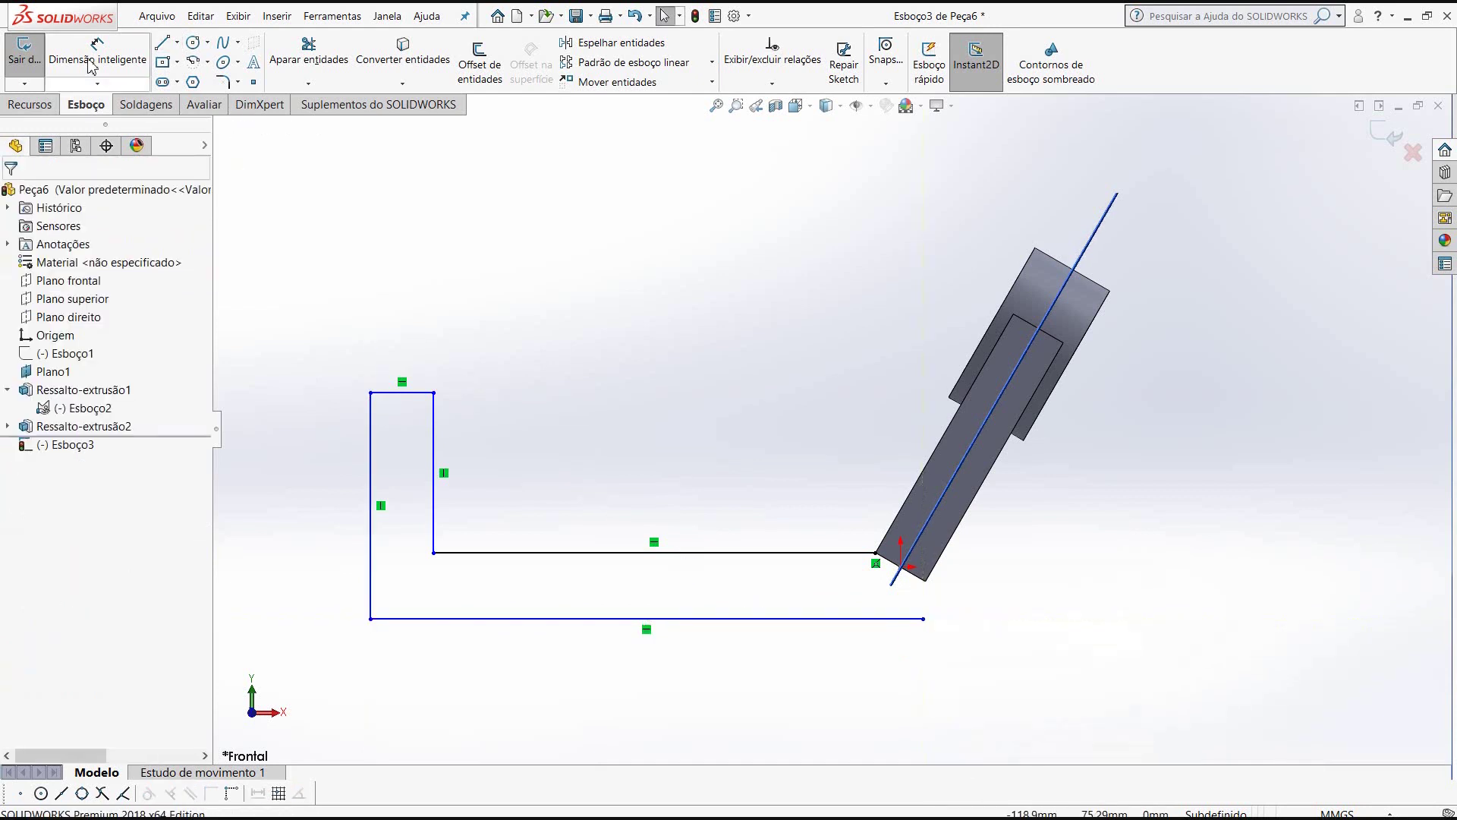
# - Select the two horizontal edges and activate Smart Dimension
pyautogui.click(688, 554)
pyautogui.click(689, 618)
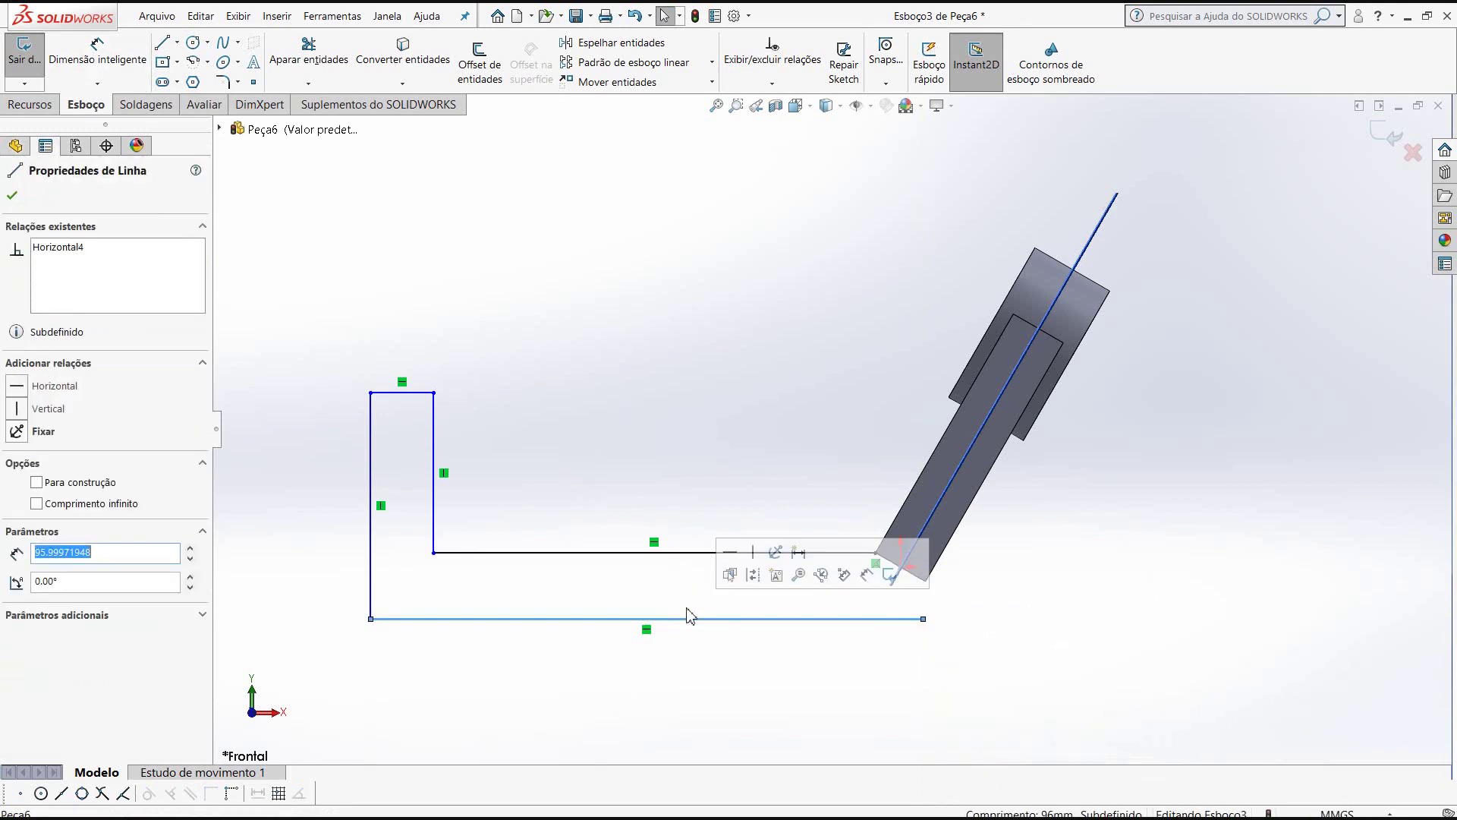
pyautogui.click(13, 197)
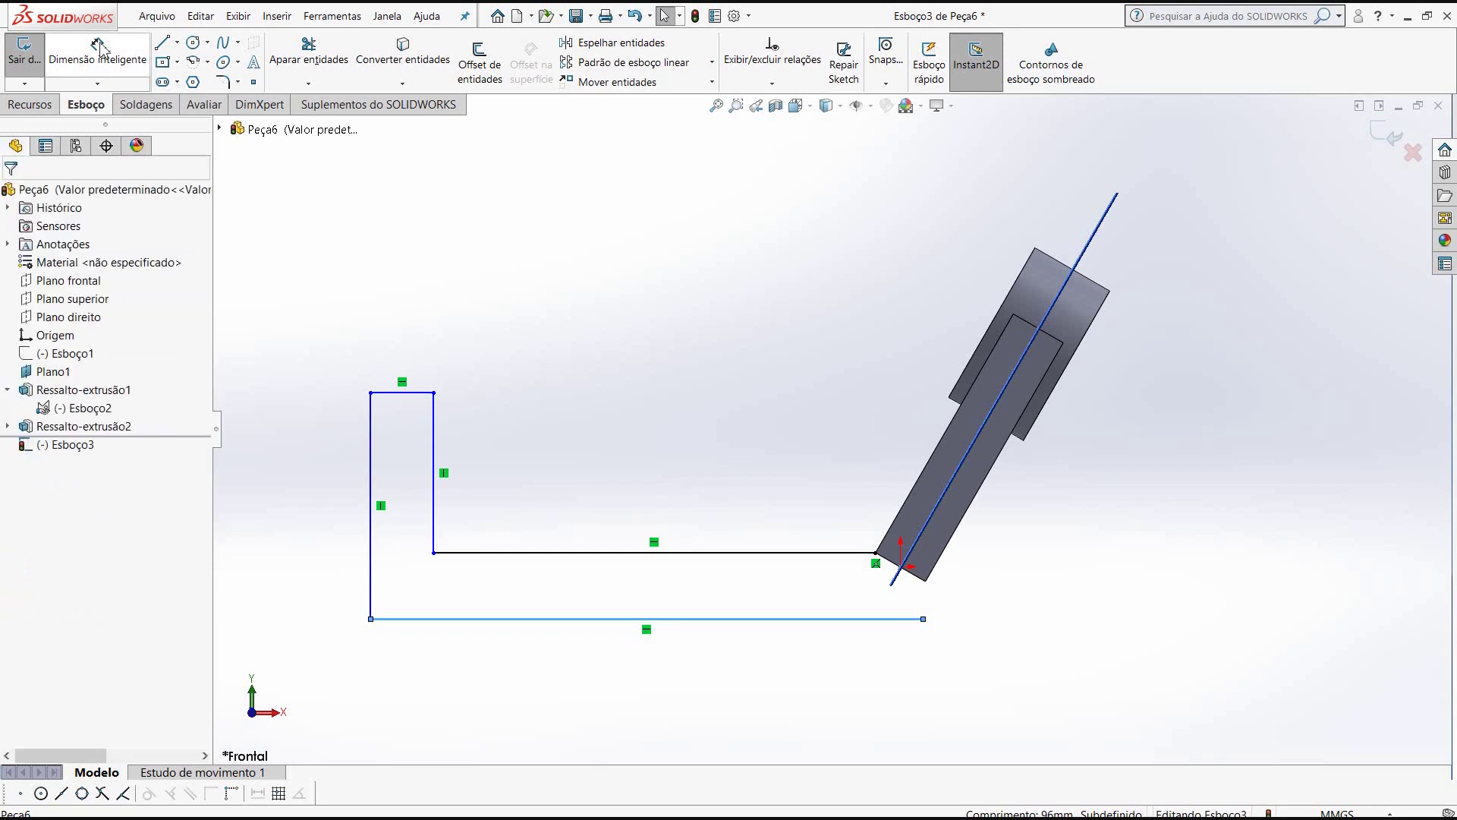
pyautogui.click(126, 79)
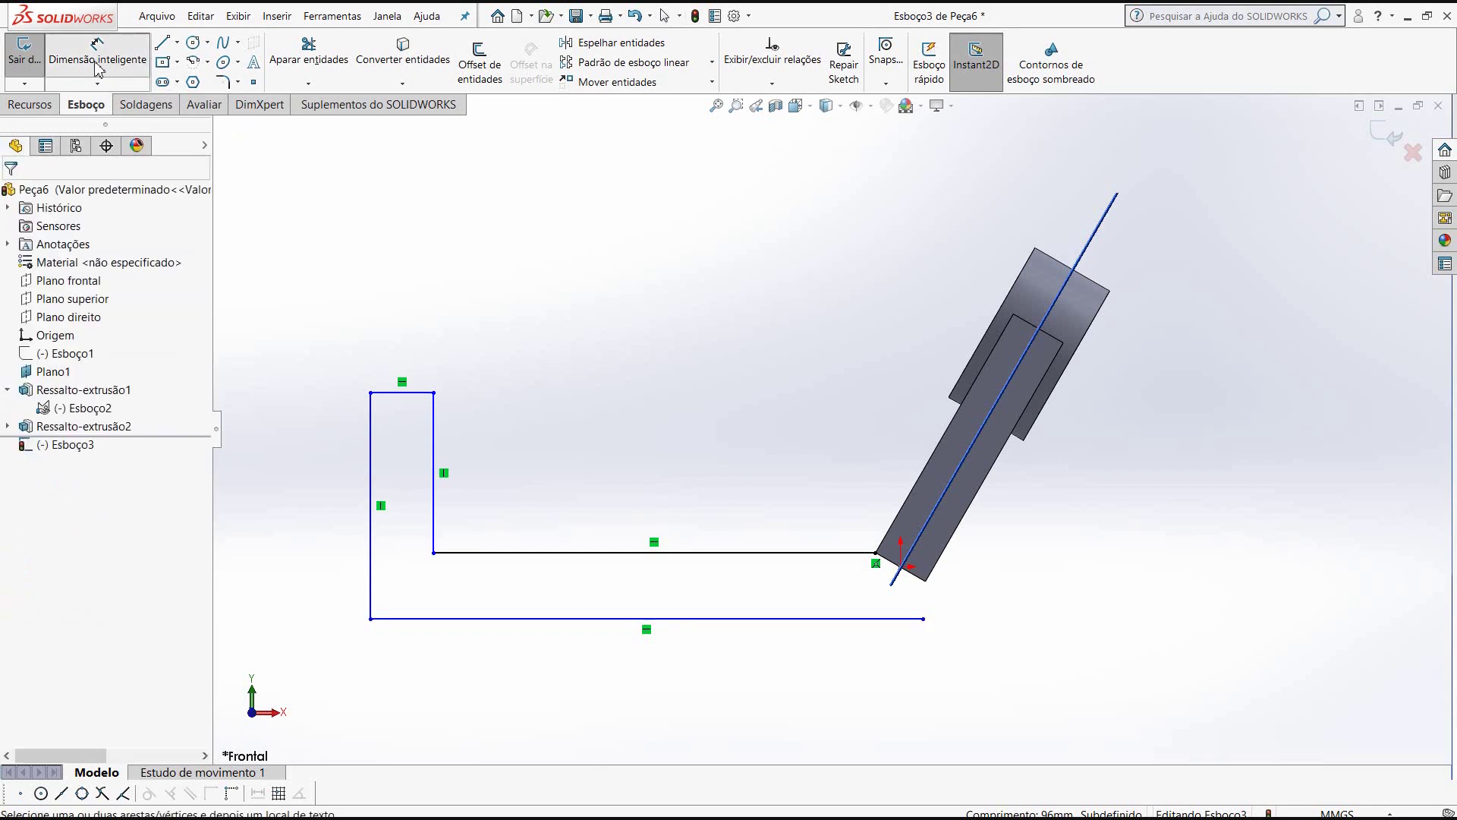
pyautogui.click(97, 67)
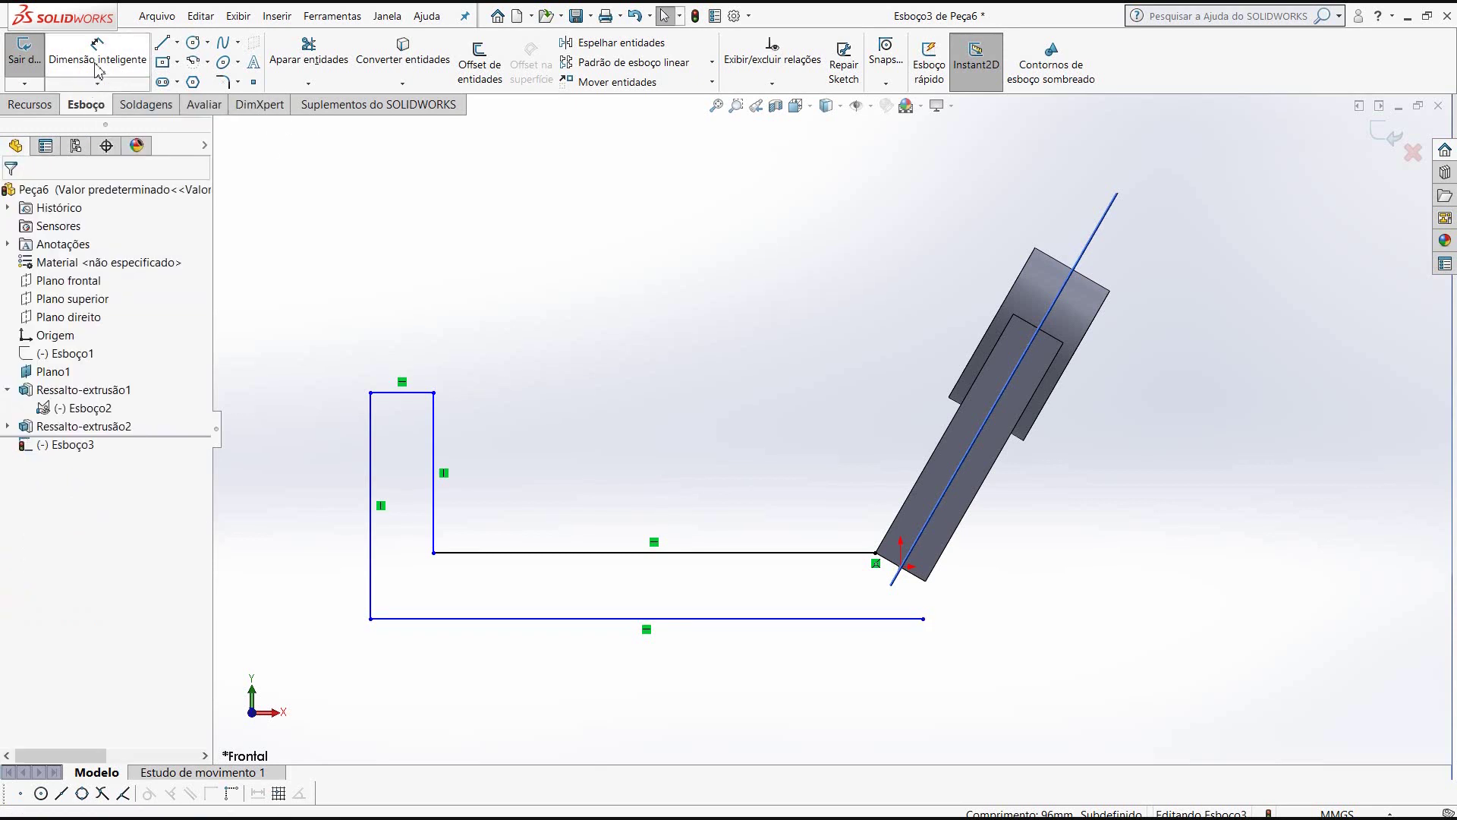
pyautogui.click(91, 61)
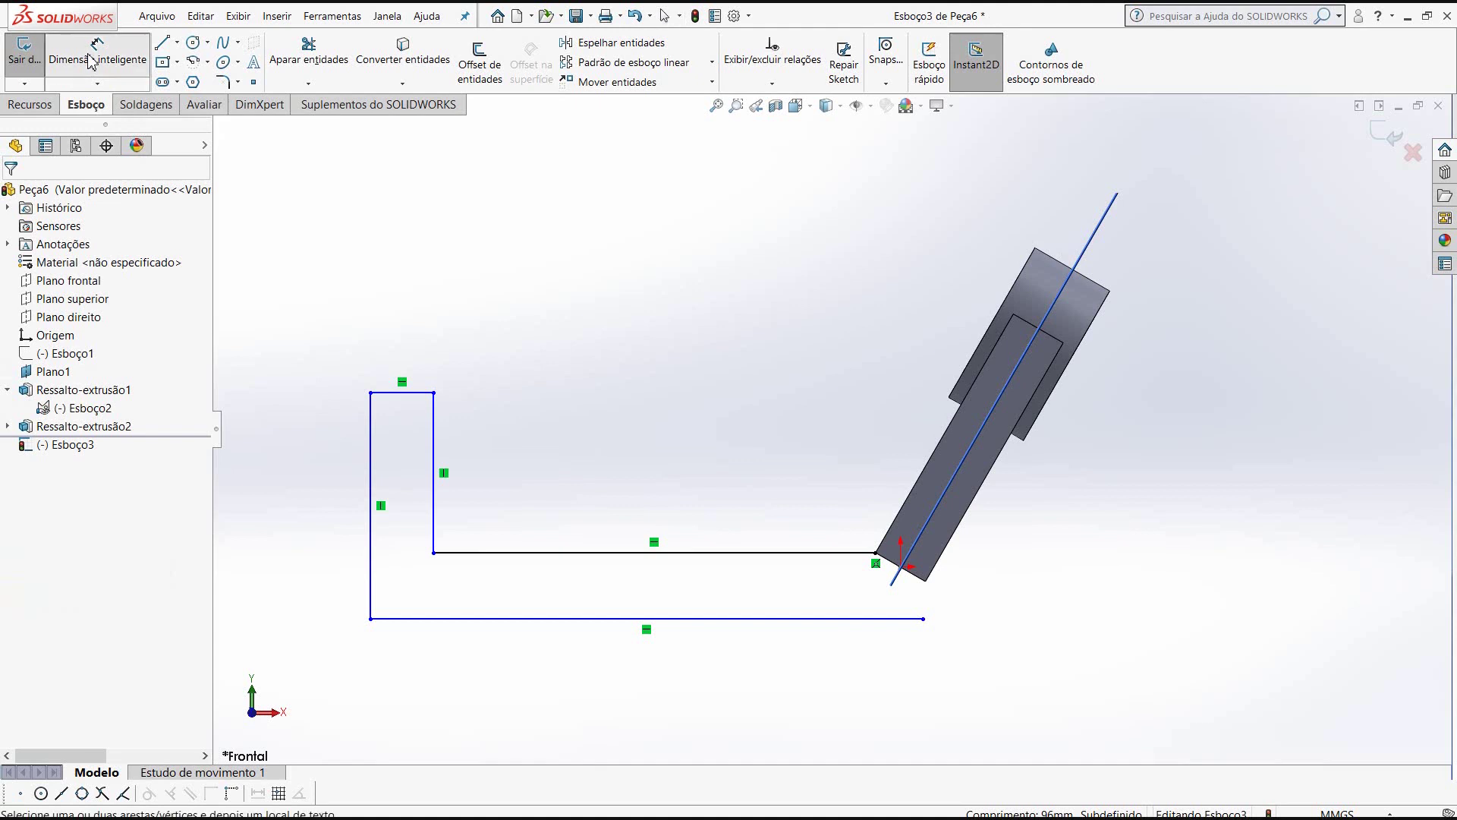
# - Dimension the gap between the horizontal edges as a 10 mm base thickness
pyautogui.click(535, 553)
pyautogui.click(539, 619)
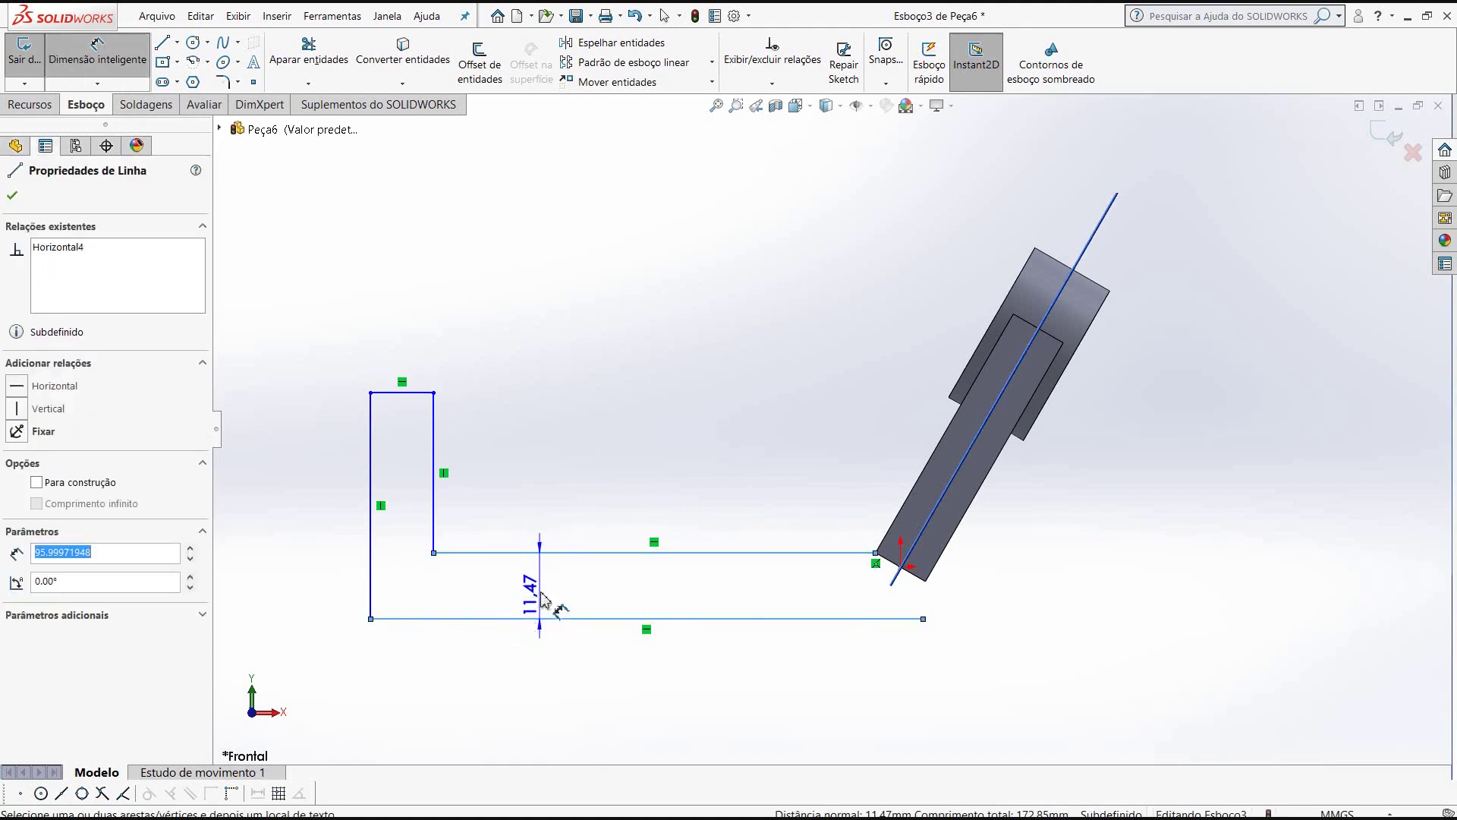
pyautogui.click(555, 611)
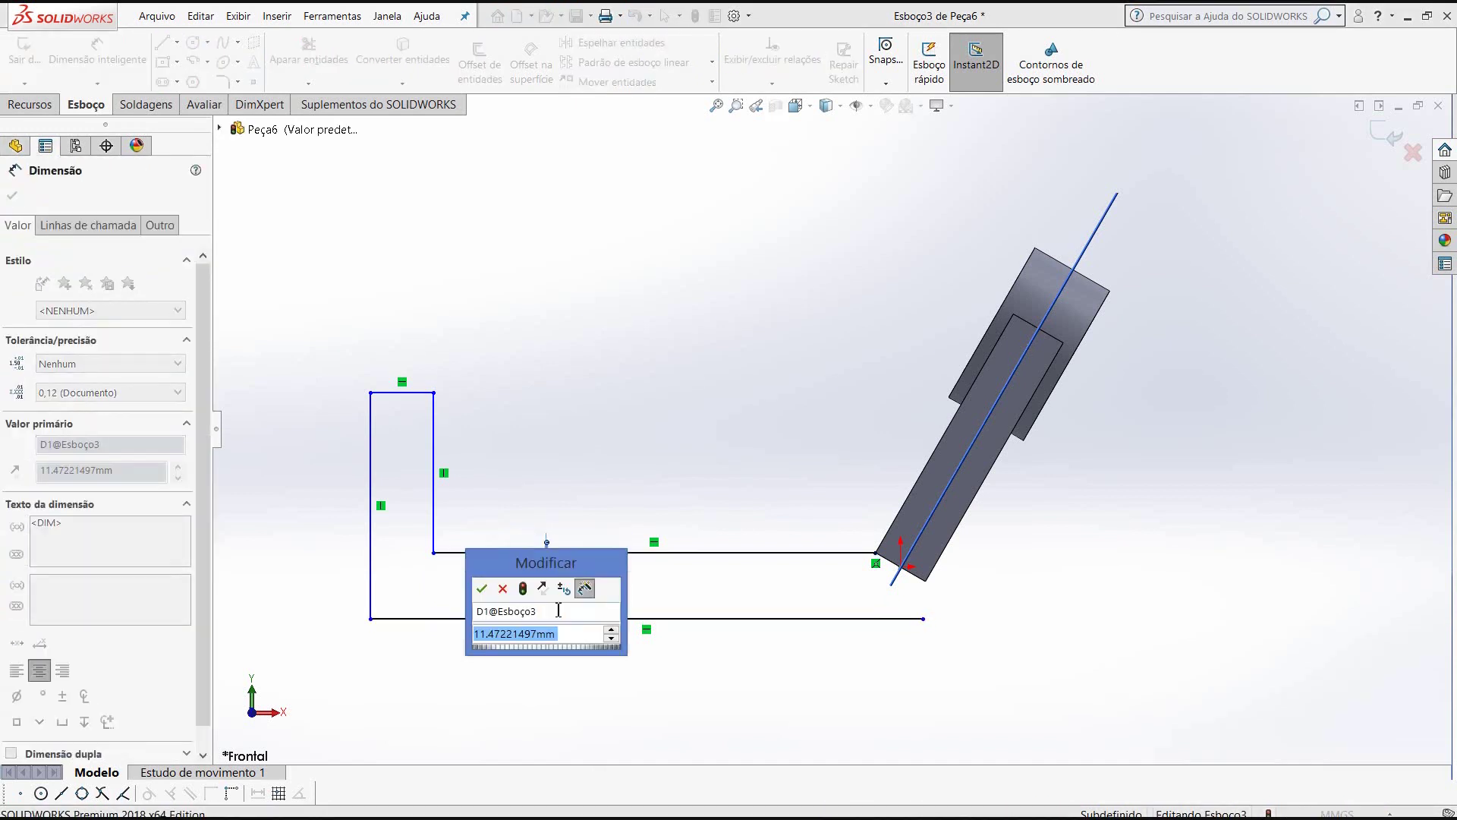
pyautogui.write('15')
pyautogui.press('Return')
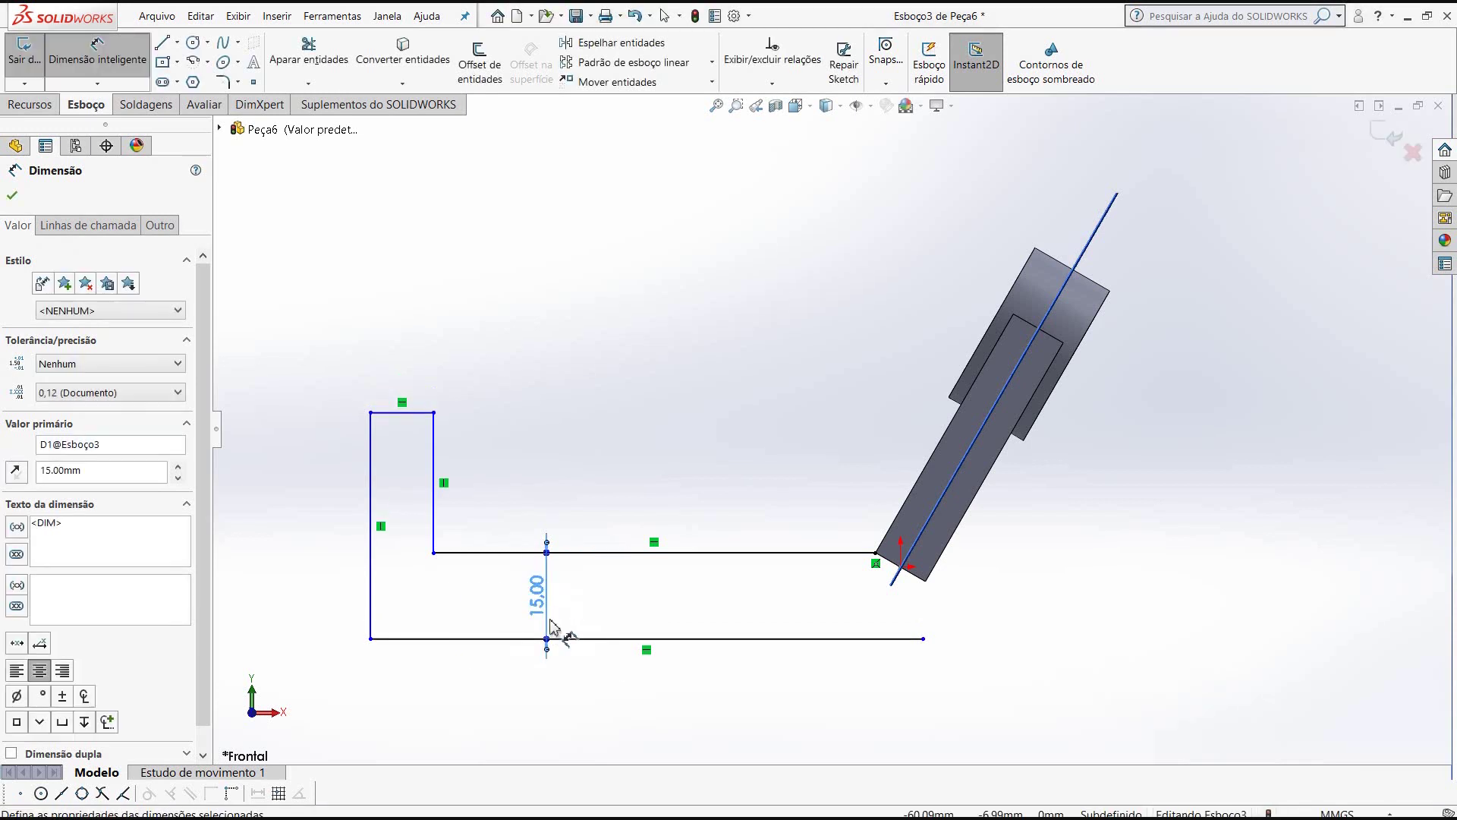
pyautogui.press('Escape')
pyautogui.doubleClick(532, 607)
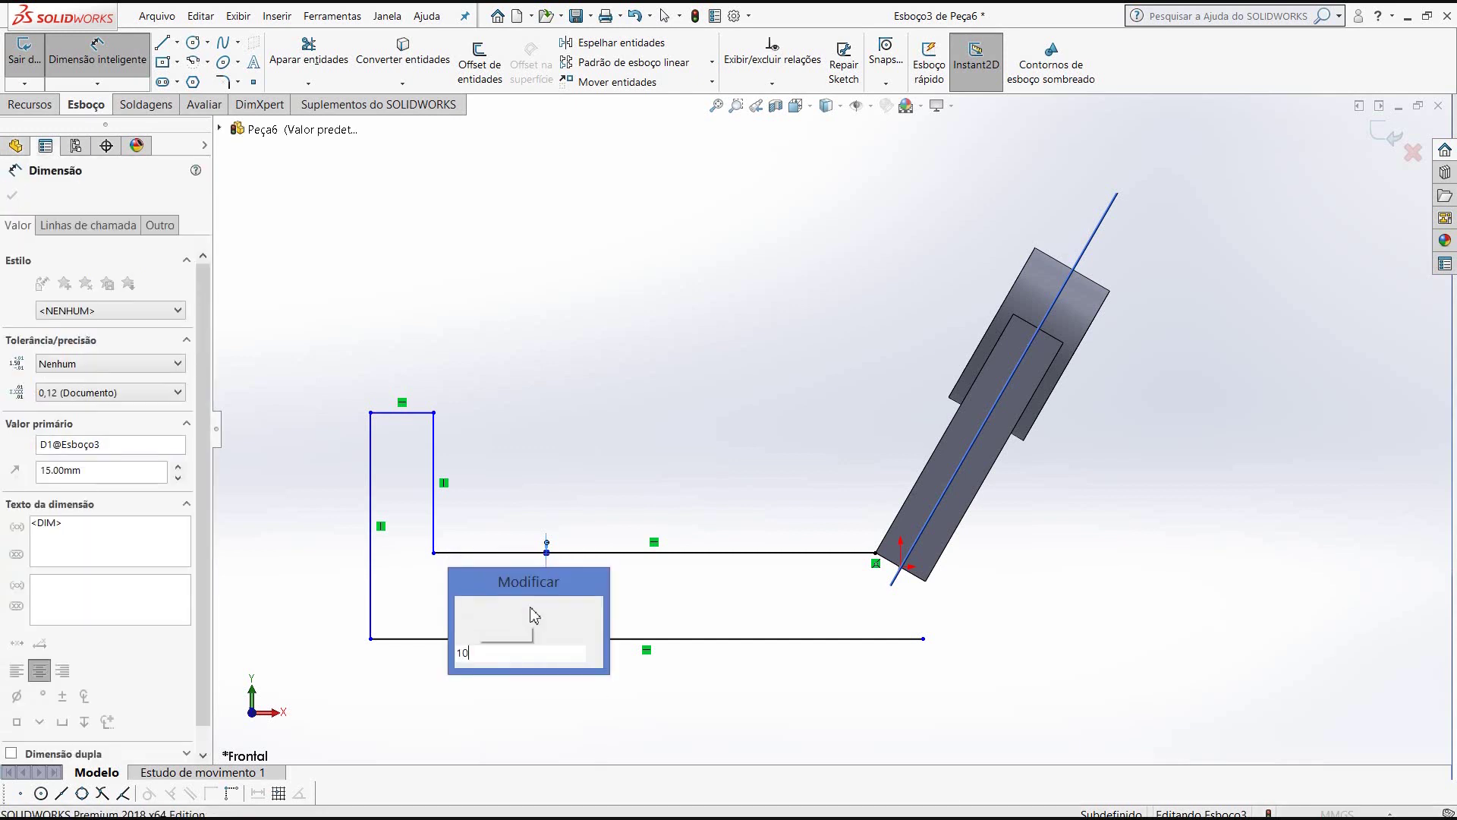
pyautogui.write('10')
pyautogui.press('Return')
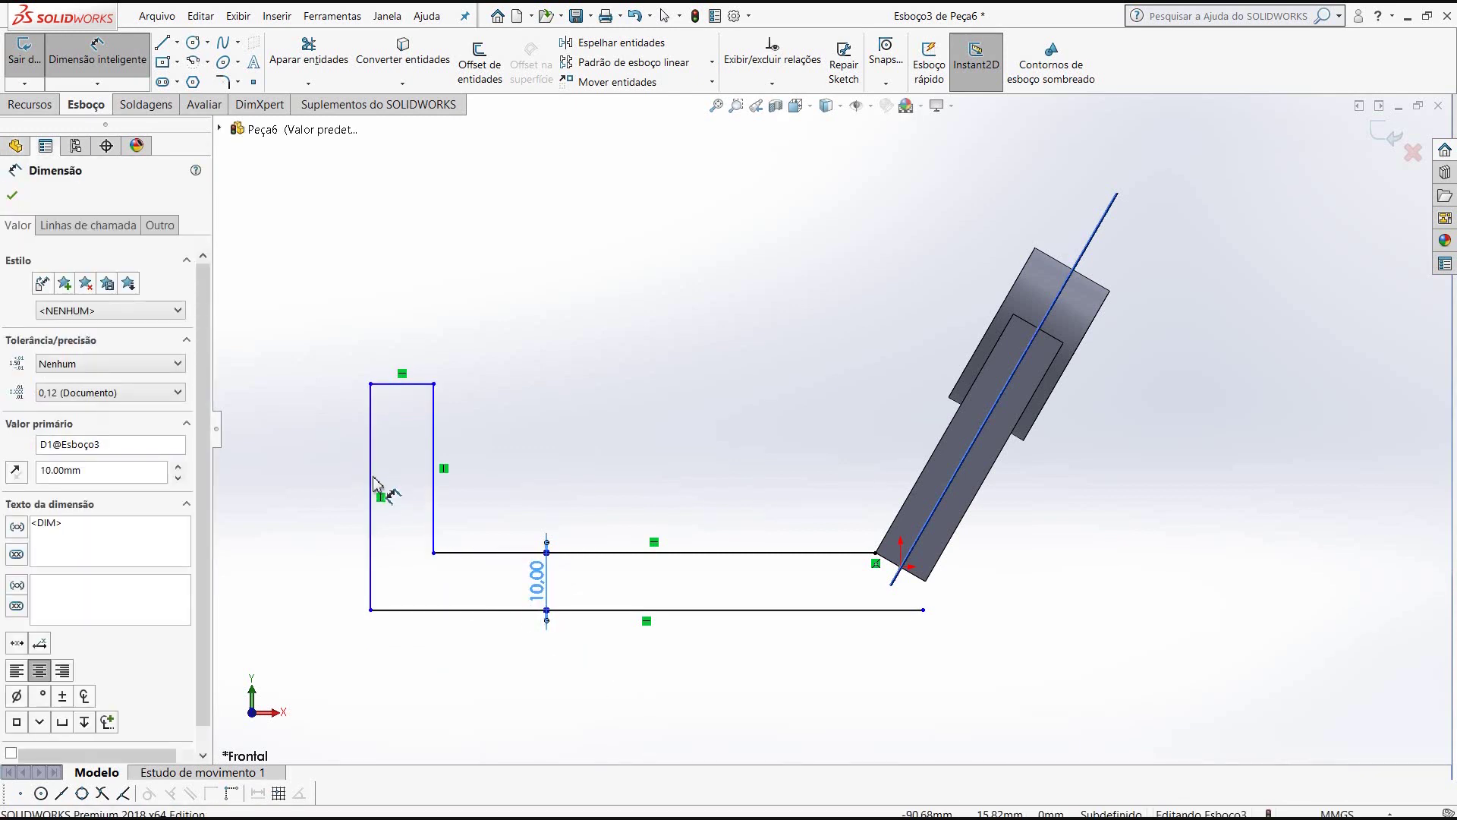
# - Dimension the upright's width as 10 mm
pyautogui.click(371, 482)
pyautogui.click(371, 485)
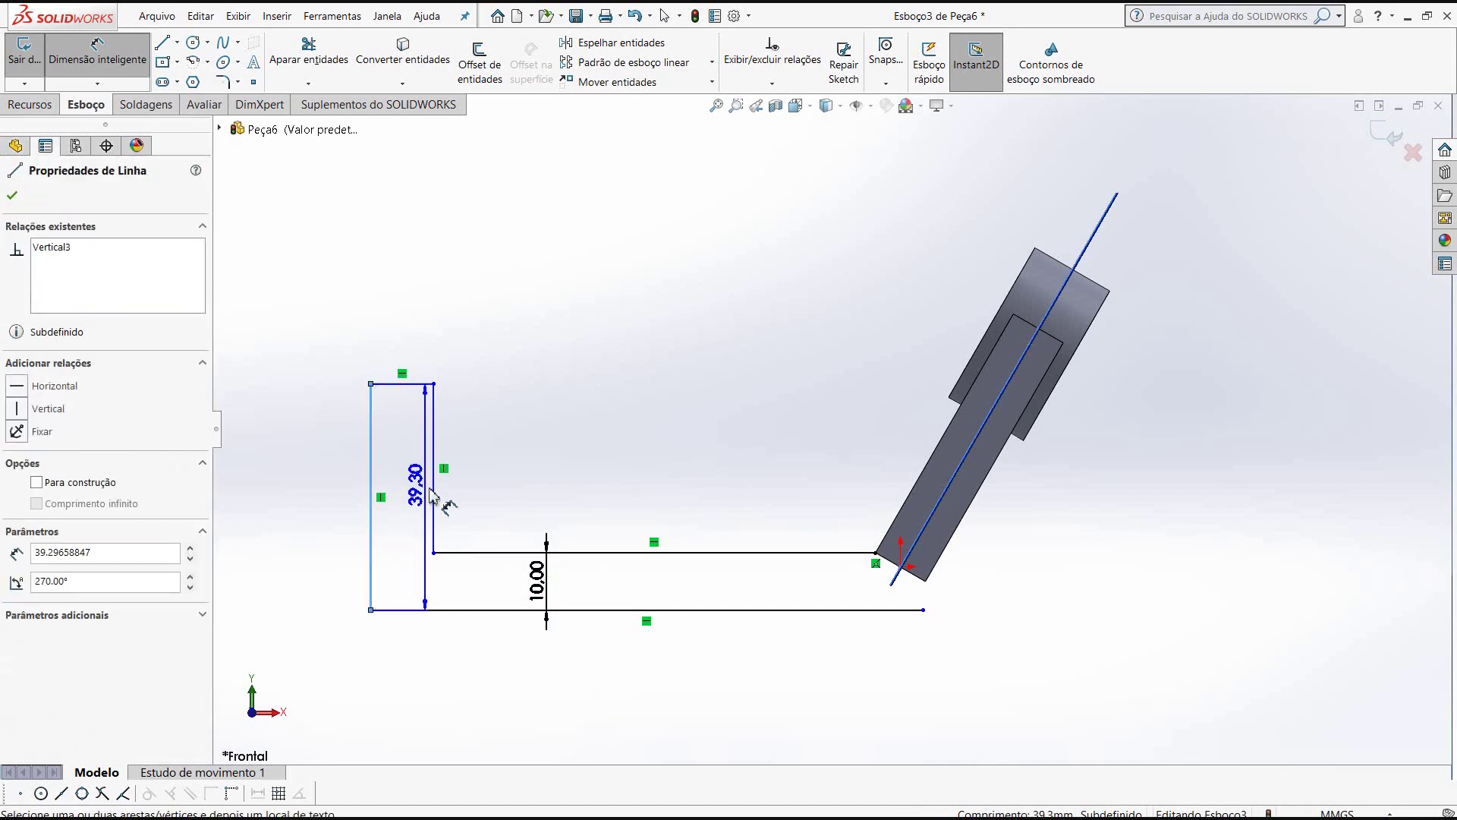
pyautogui.click(434, 497)
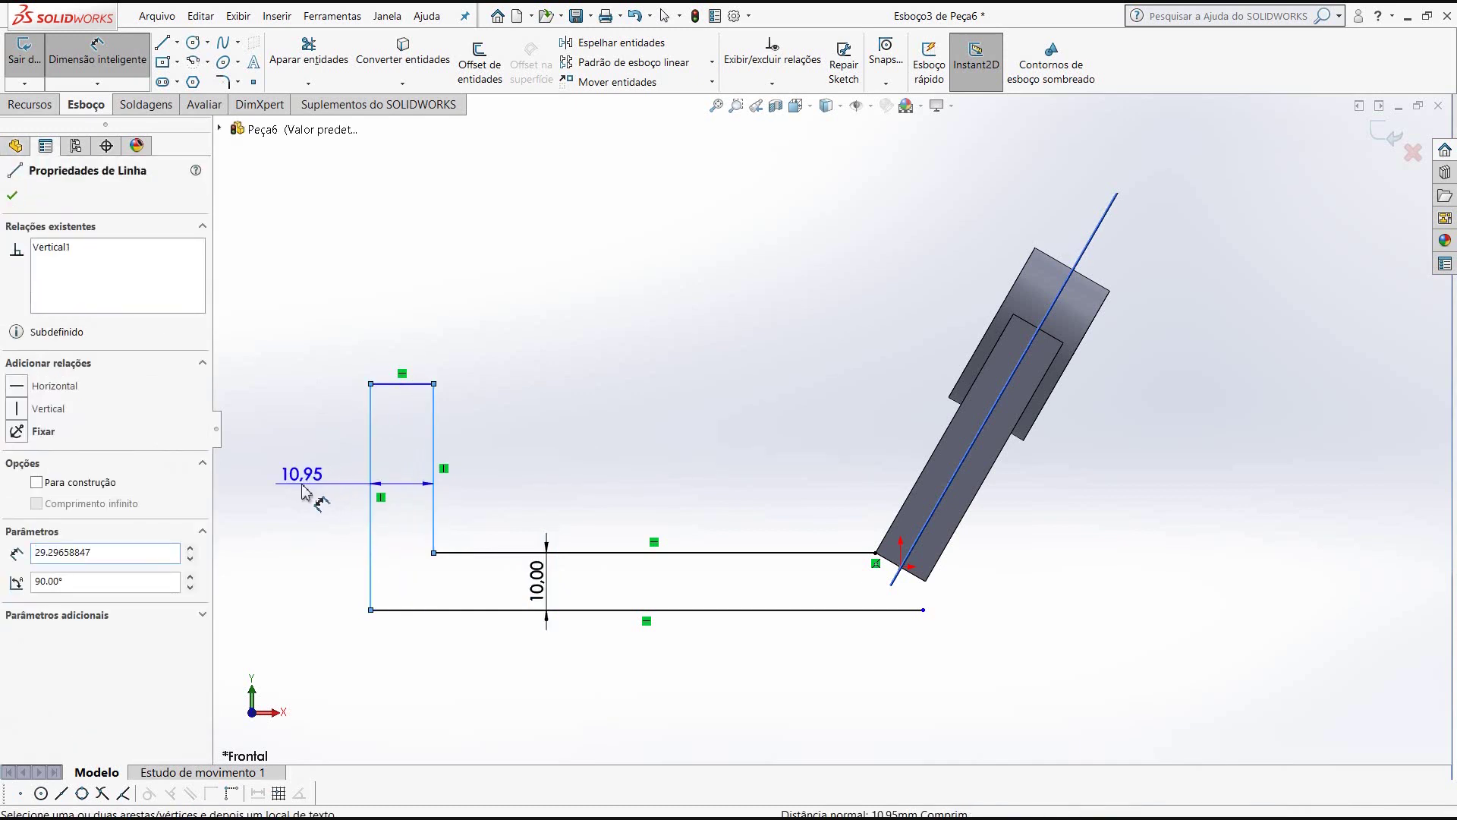
pyautogui.click(302, 492)
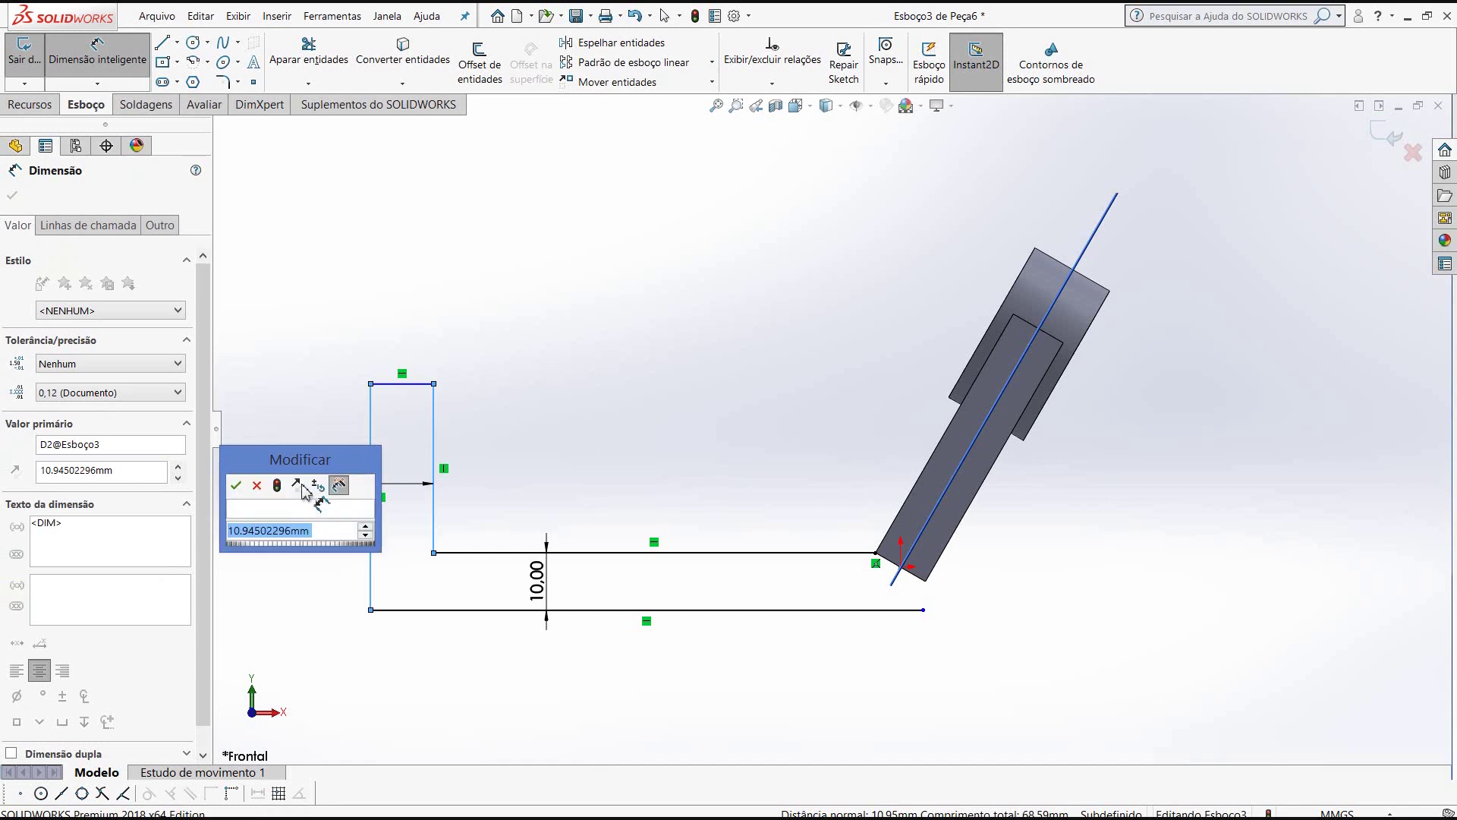
pyautogui.write('10')
pyautogui.press('Return')
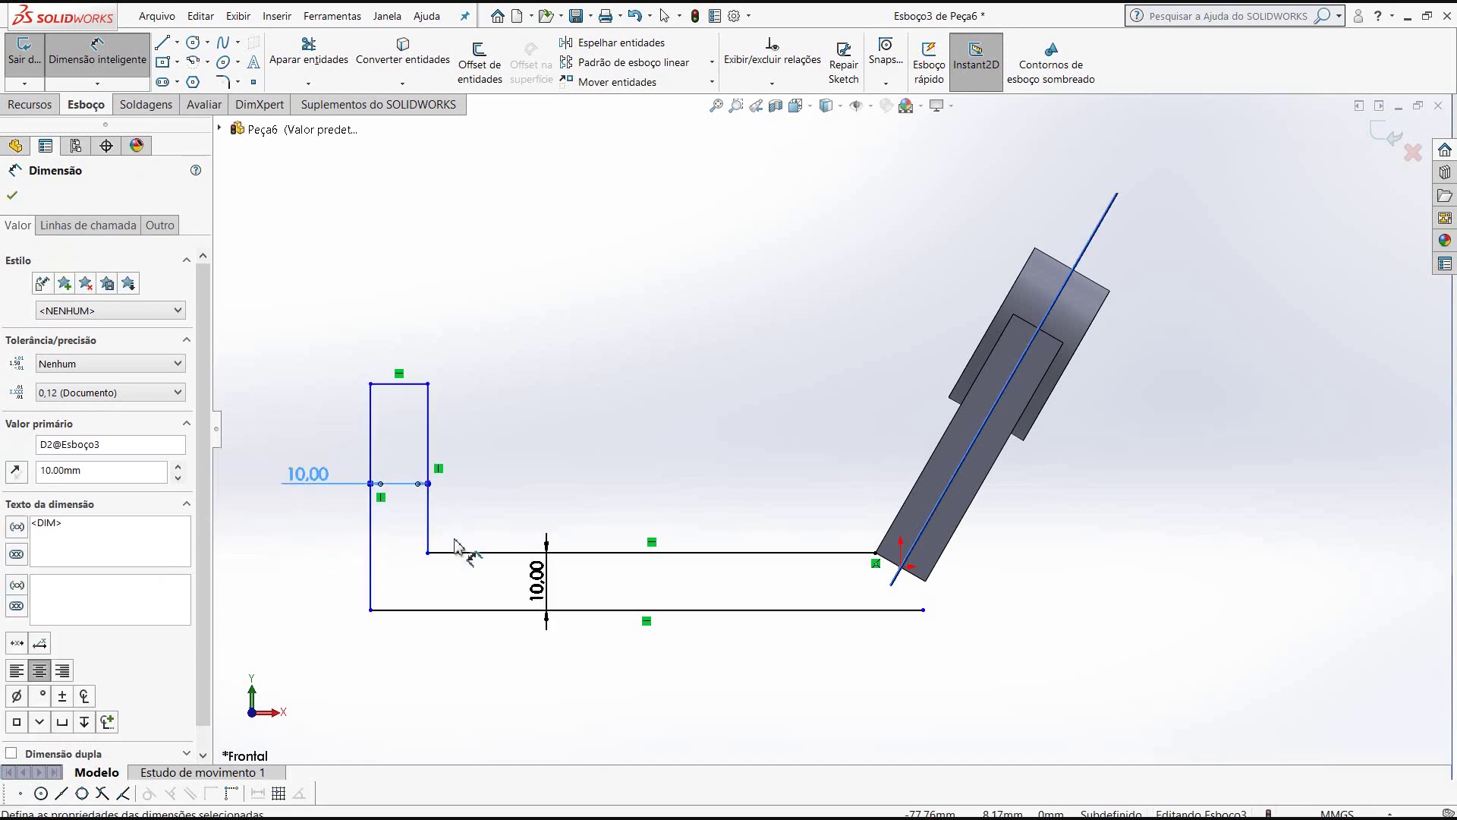
# - Dimension the inner upright height as 35 mm
pyautogui.click(428, 384)
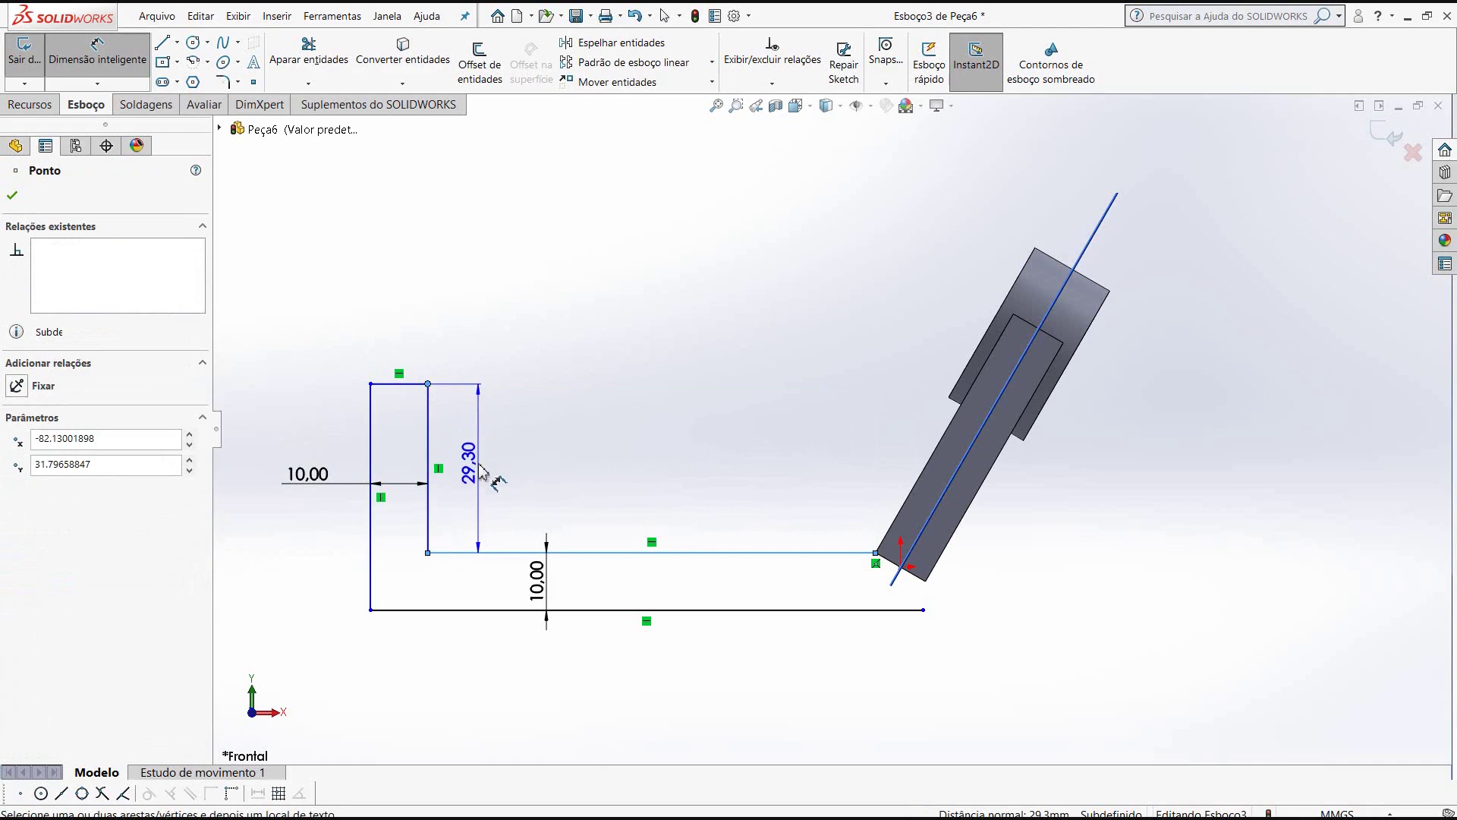
pyautogui.click(479, 470)
pyautogui.write('30')
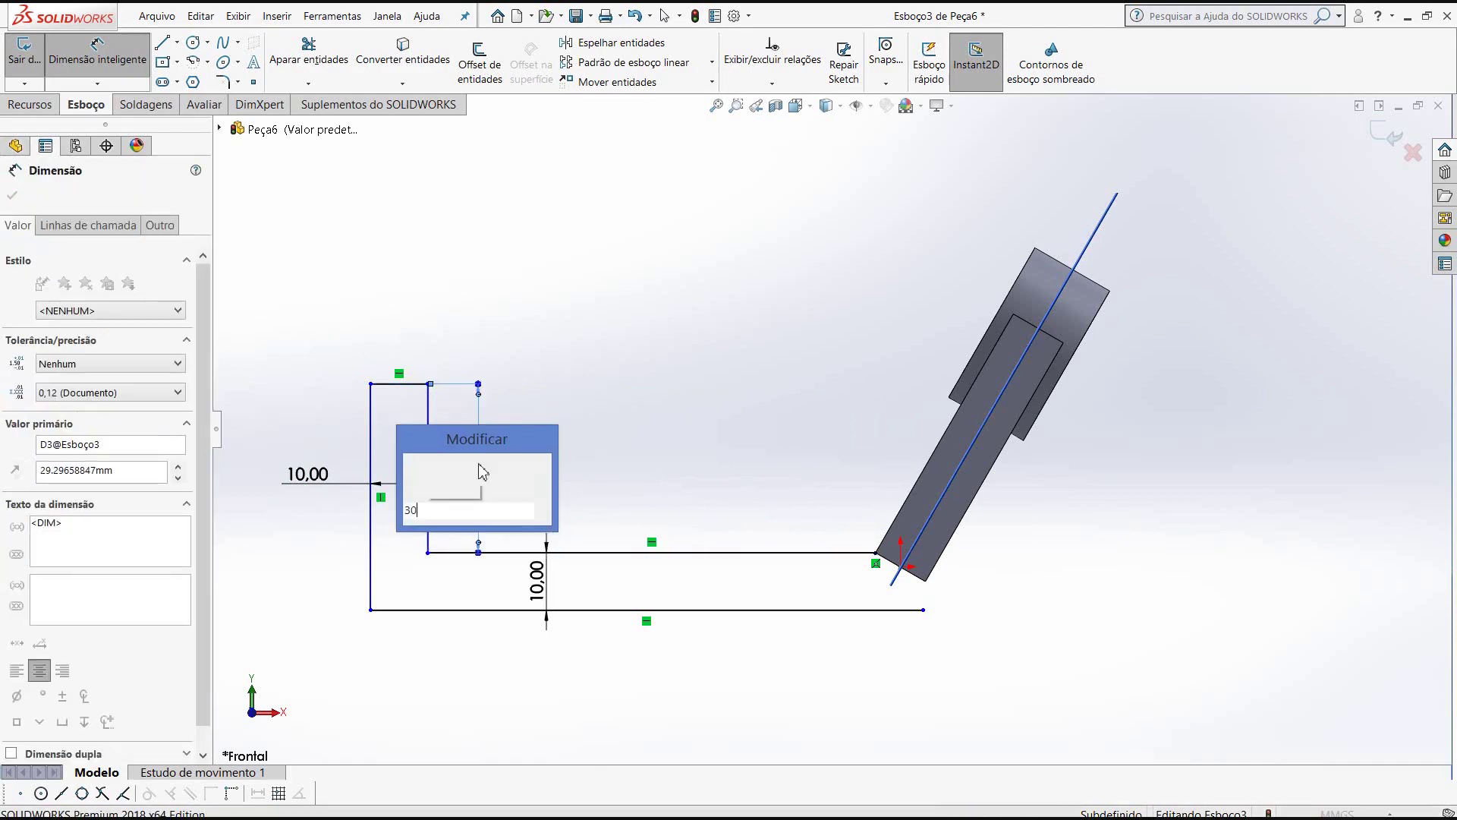
pyautogui.press('Escape')
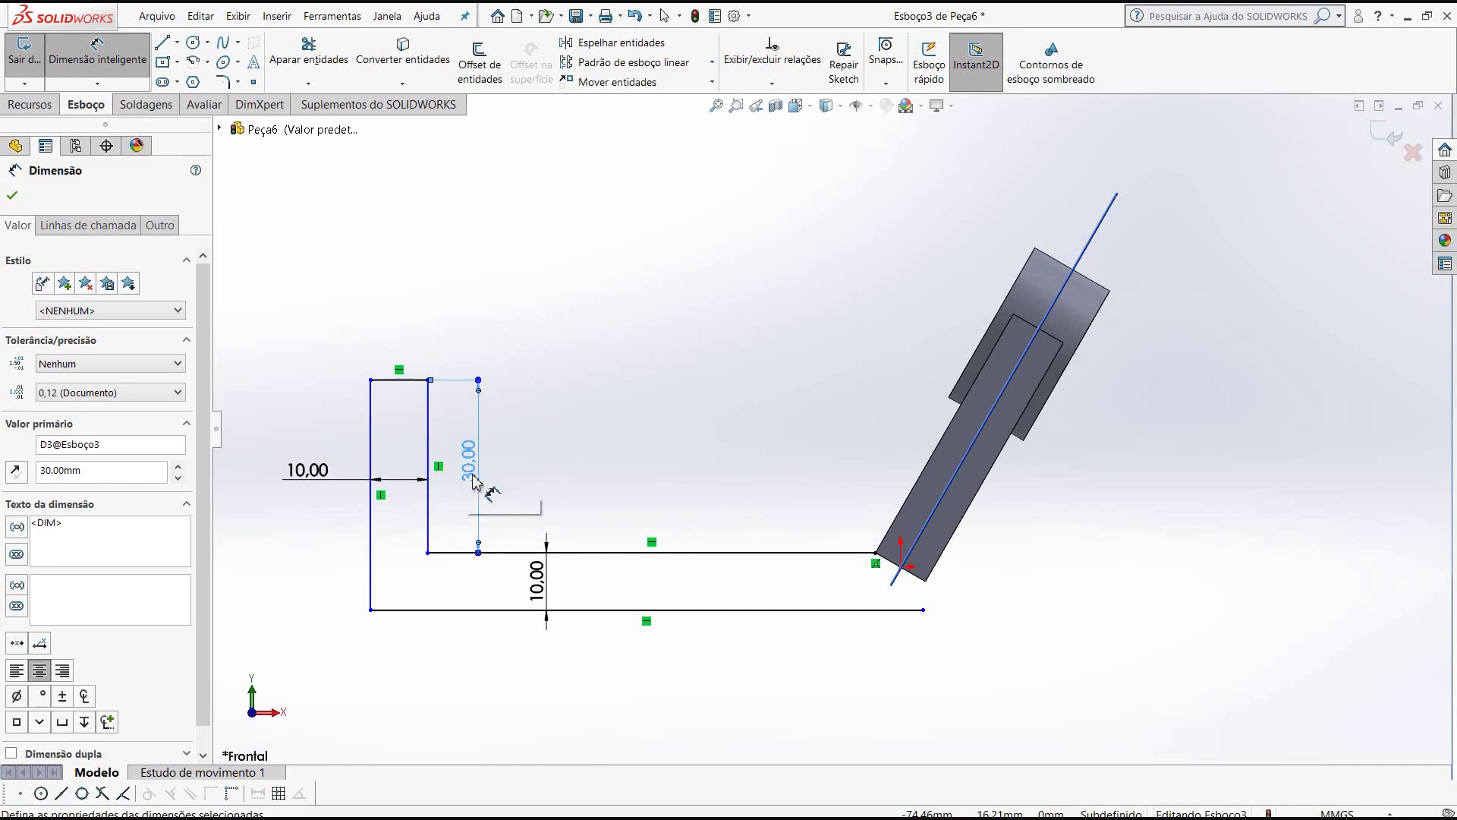
pyautogui.doubleClick(468, 461)
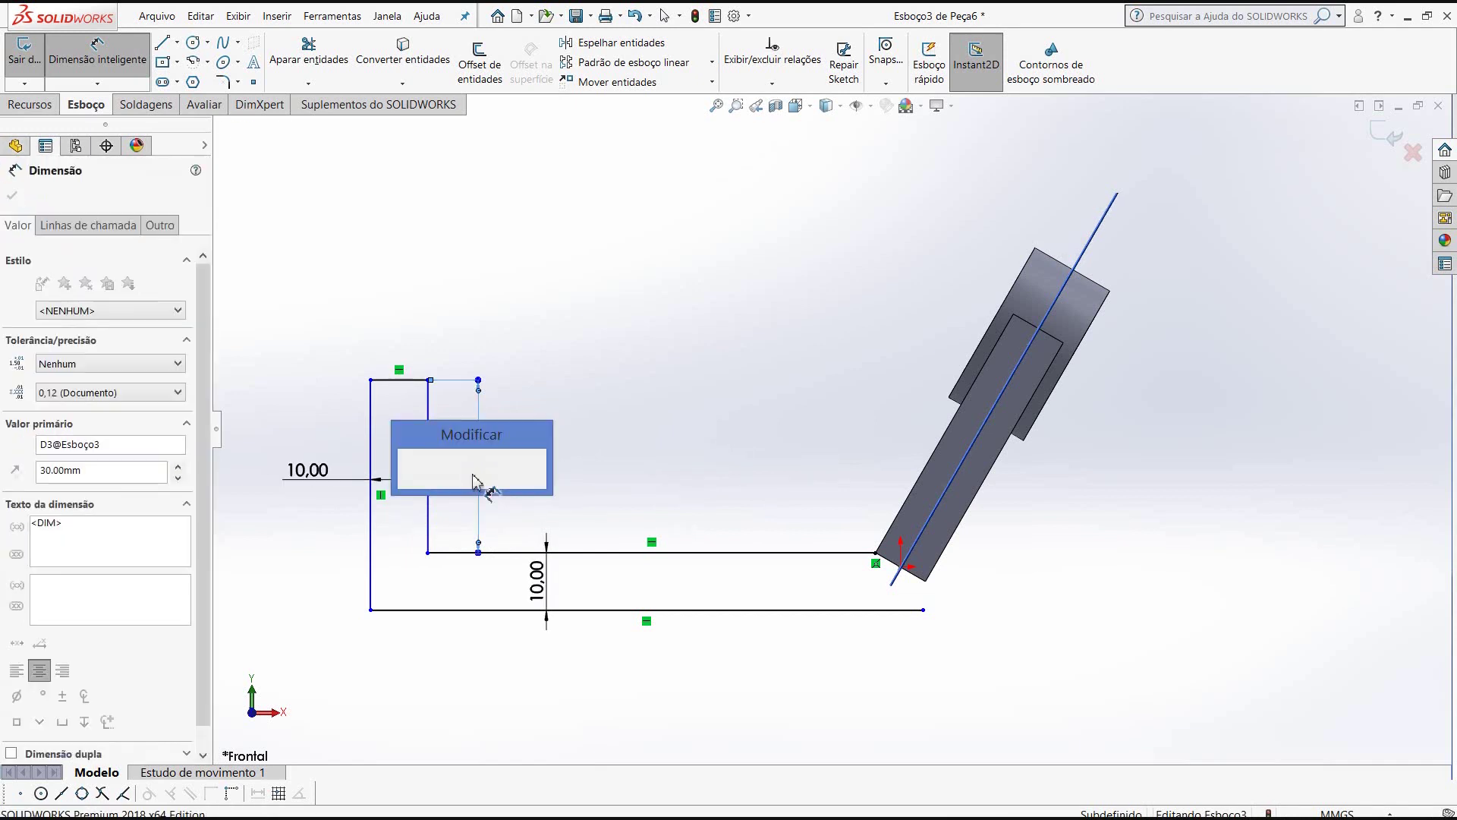
pyautogui.write('35')
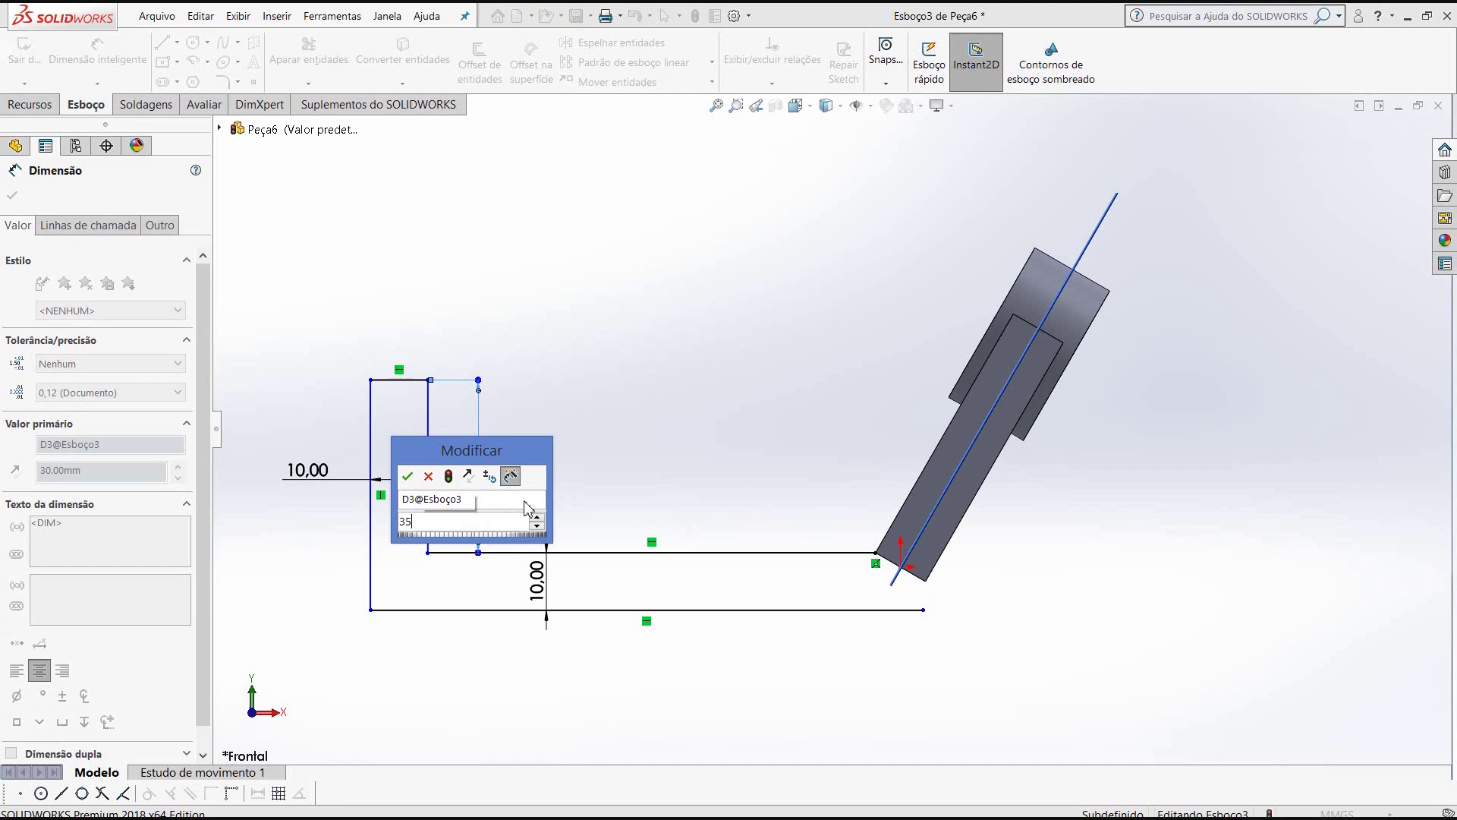
pyautogui.press('Return')
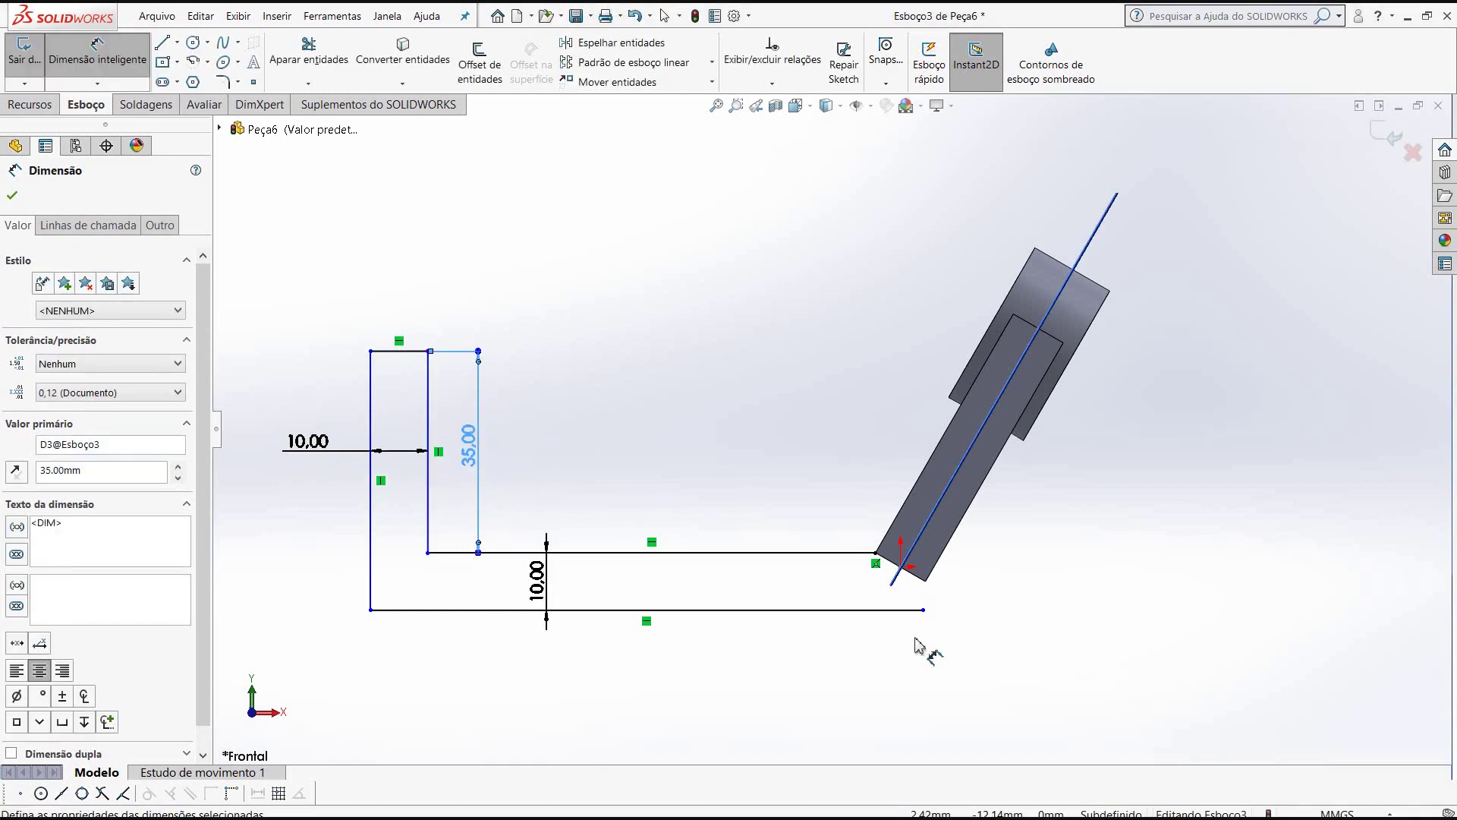
pyautogui.scroll(-1, 916, 645)
pyautogui.scroll(-1, 872, 611)
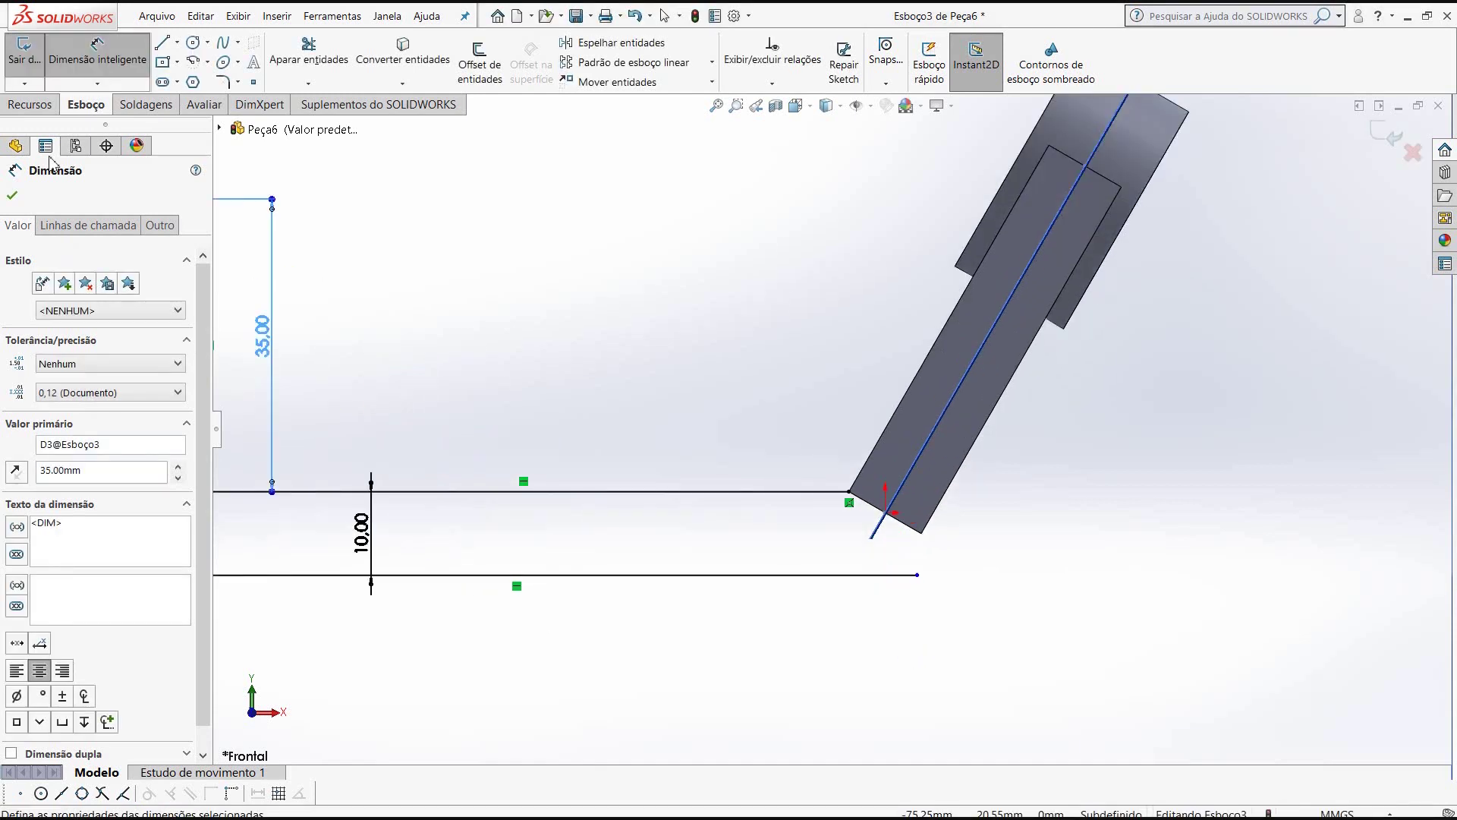
# - Draw a slanted line from the web's lower corner down to the bottom line
pyautogui.click(12, 199)
pyautogui.scroll(2, 871, 543)
pyautogui.scroll(-2, 862, 530)
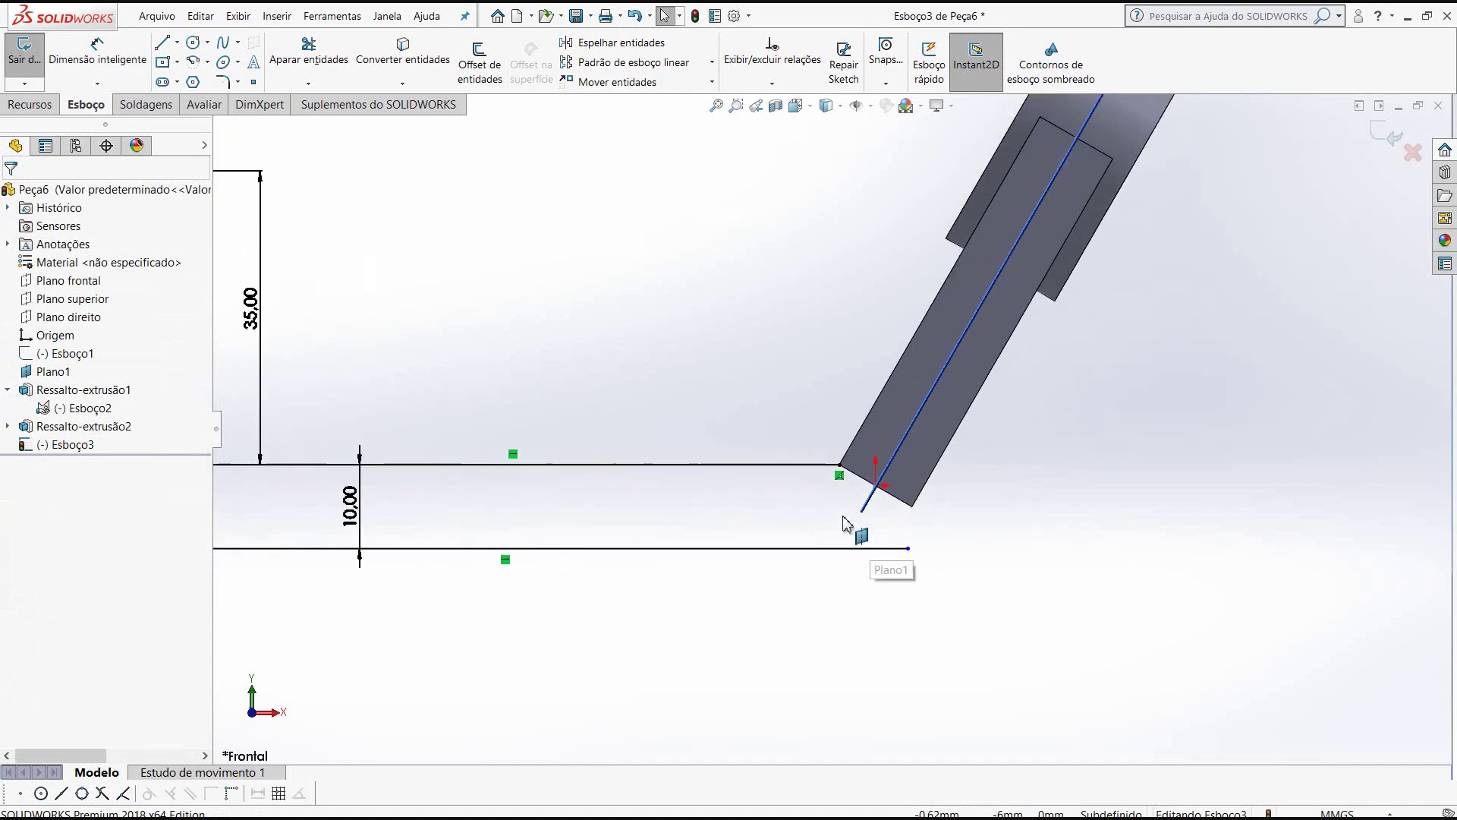
pyautogui.scroll(-2, 805, 507)
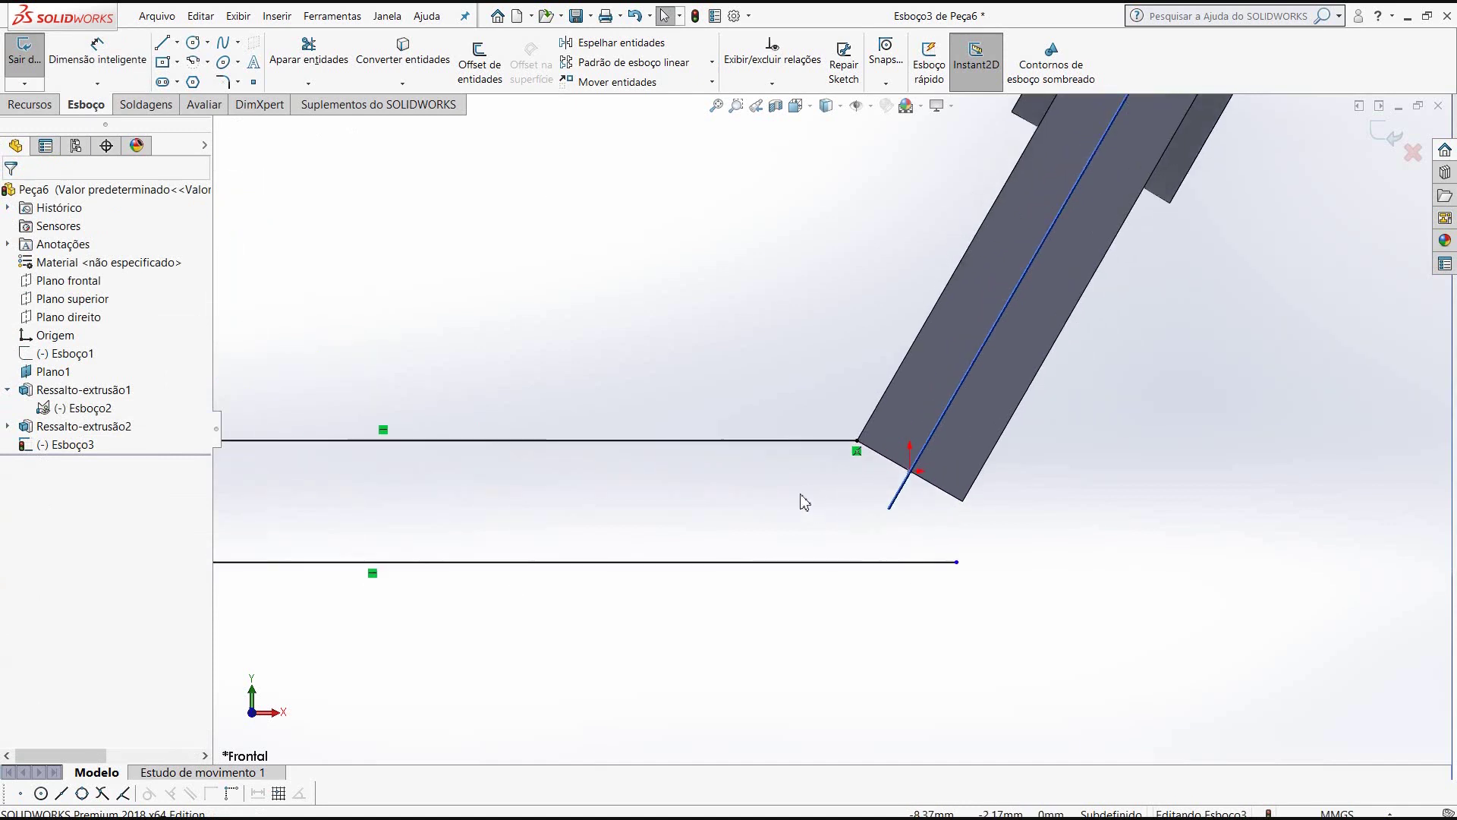
pyautogui.press('l')
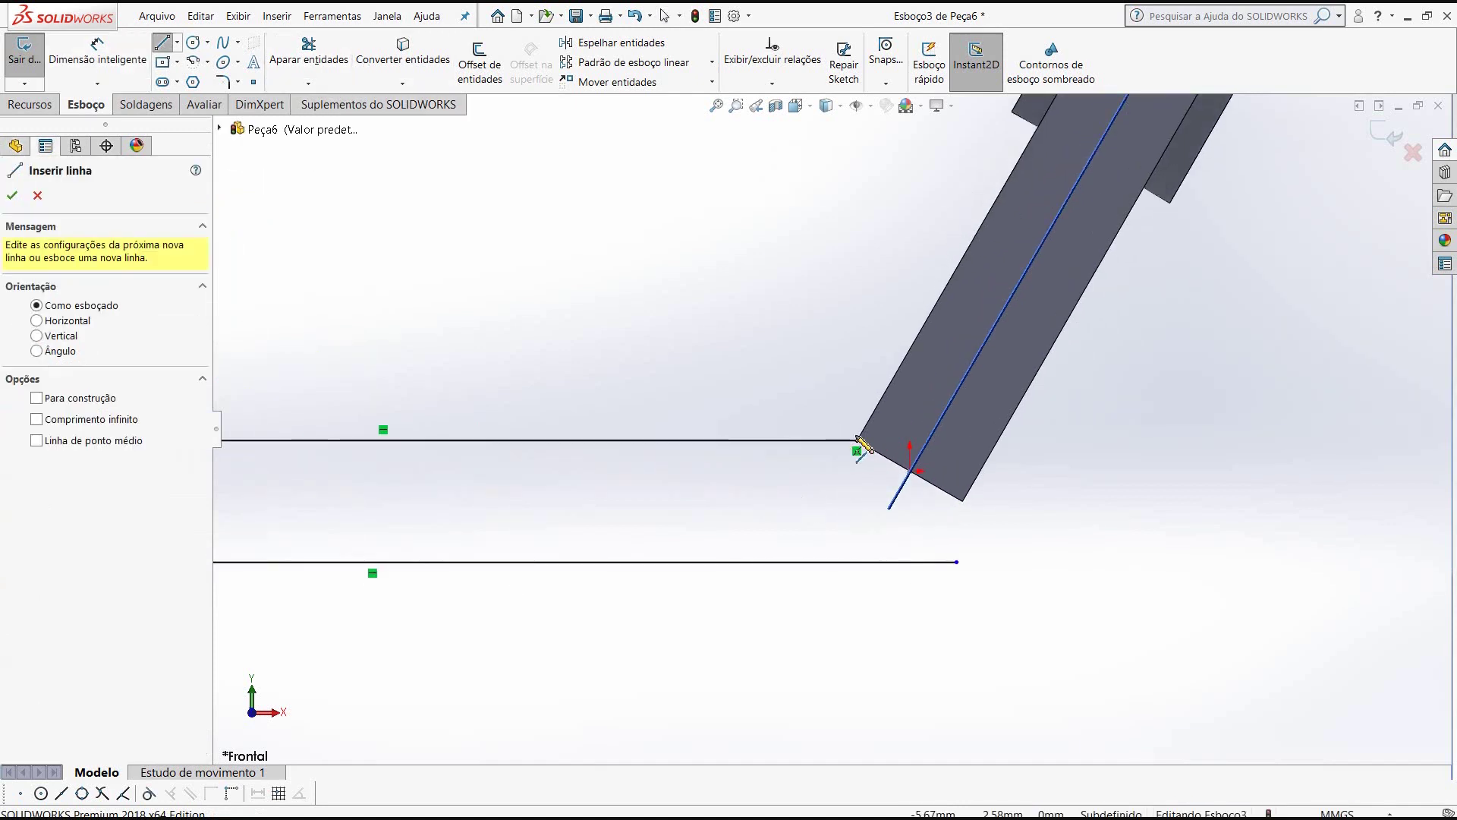
pyautogui.moveTo(856, 440)
pyautogui.mouseDown()
pyautogui.moveTo(977, 486)
pyautogui.moveTo(962, 501)
pyautogui.mouseUp()
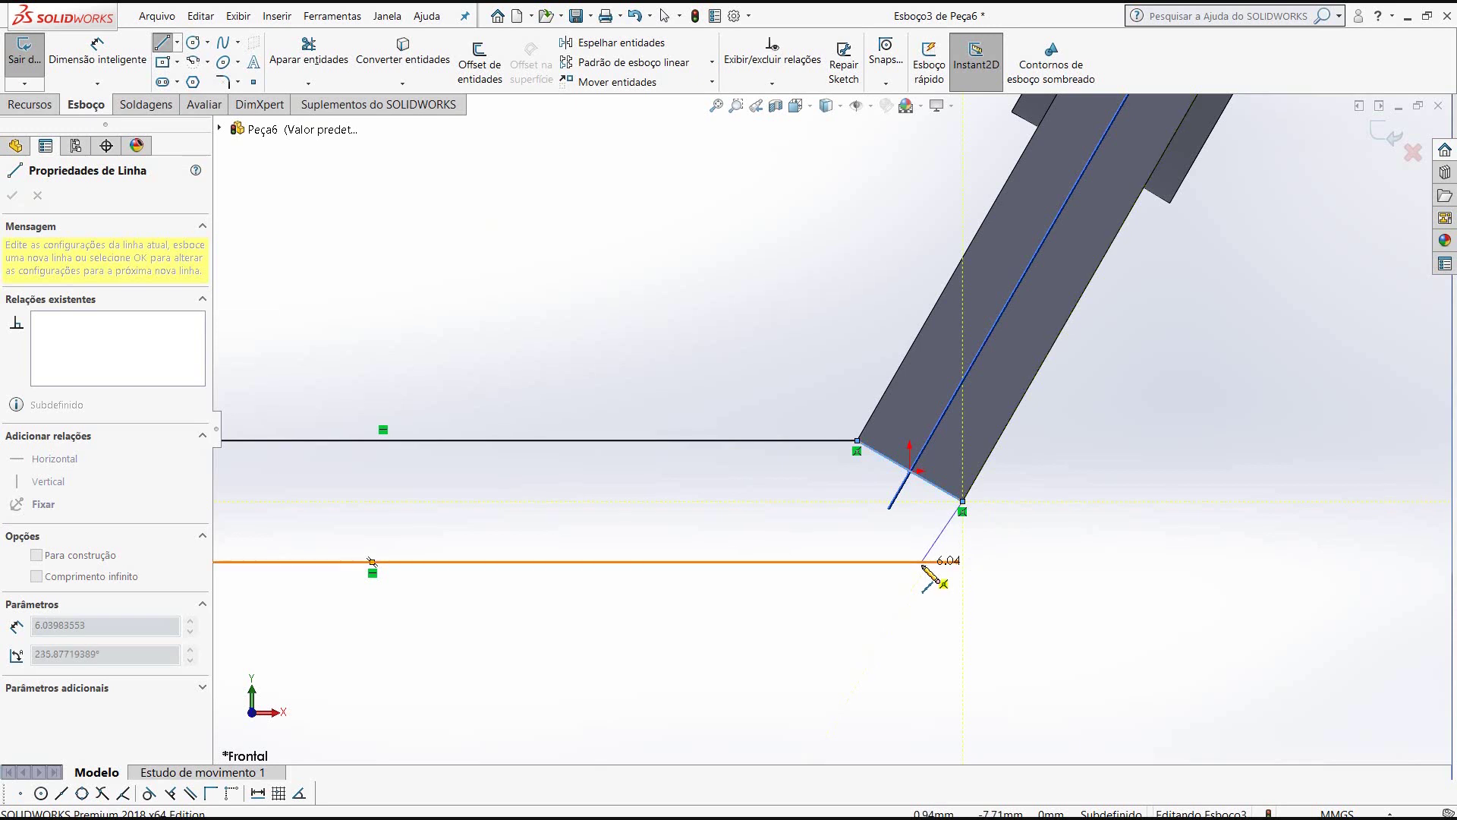
pyautogui.scroll(-2, 926, 563)
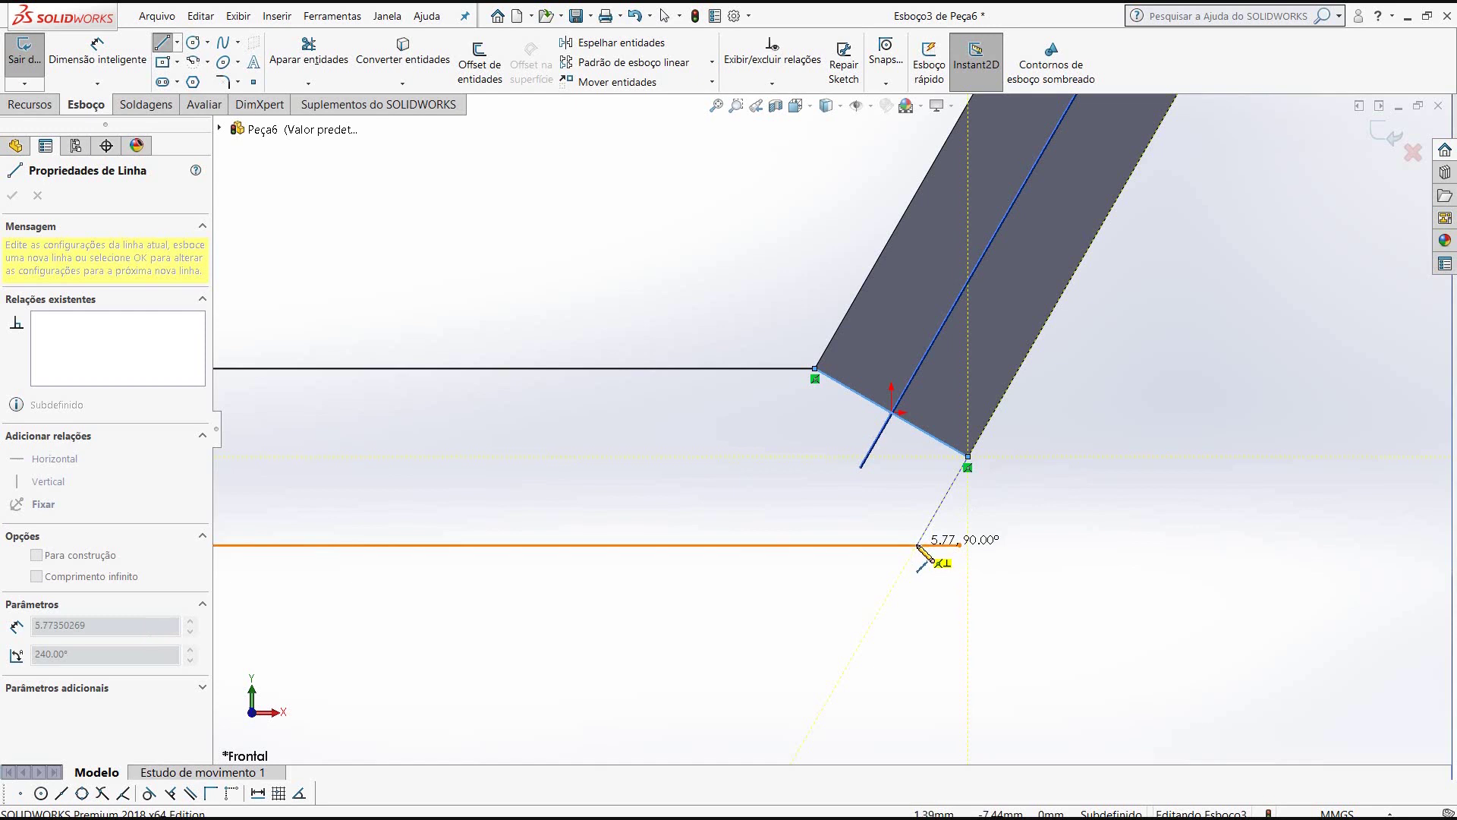
pyautogui.click(918, 545)
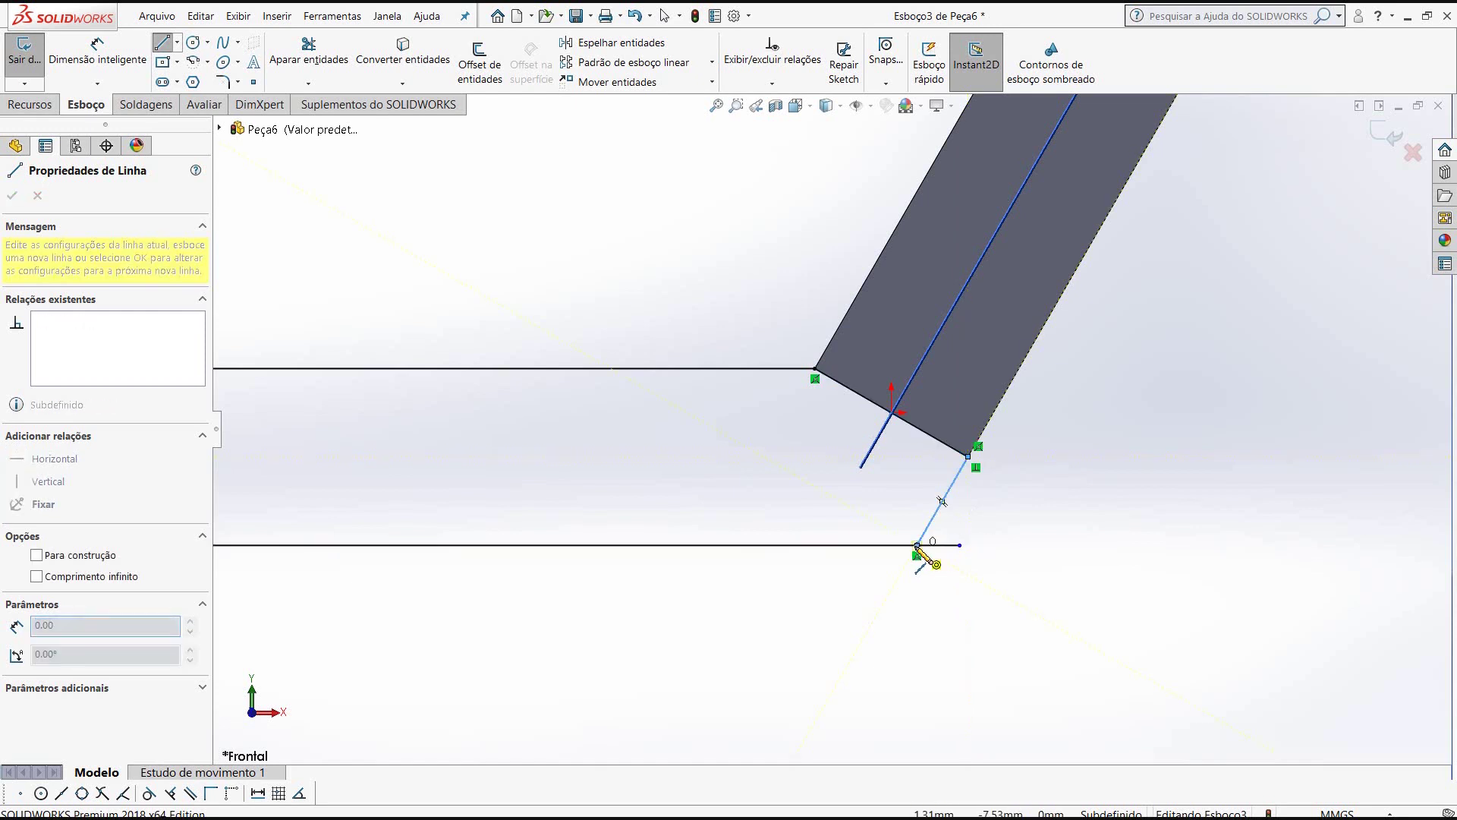
pyautogui.rightClick(919, 546)
pyautogui.click(927, 560)
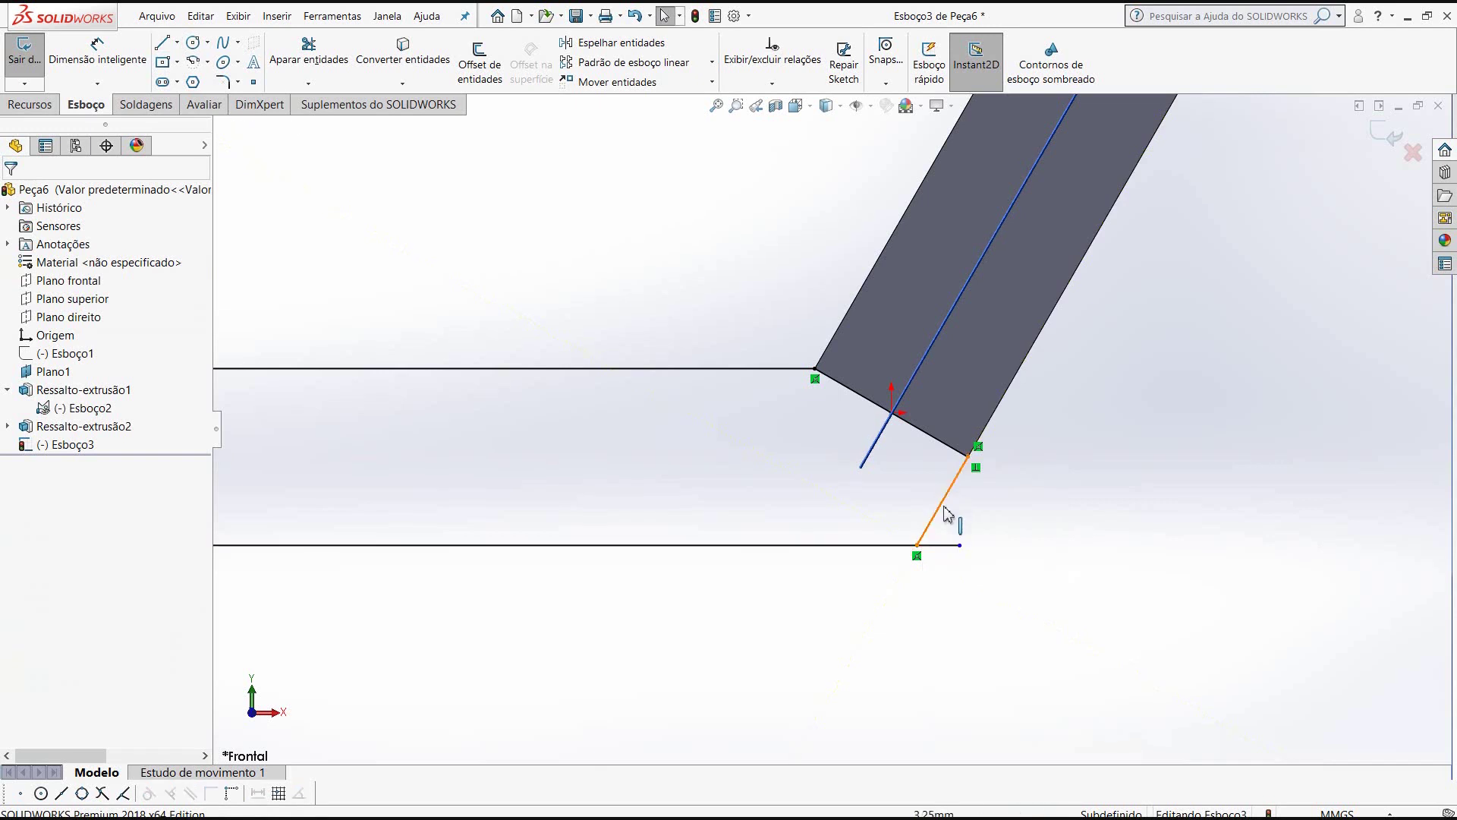
# - Start an extra line on the web's edge, then cancel it with Esc
pyautogui.scroll(-2, 950, 514)
pyautogui.scroll(-1, 947, 515)
pyautogui.scroll(-1, 947, 516)
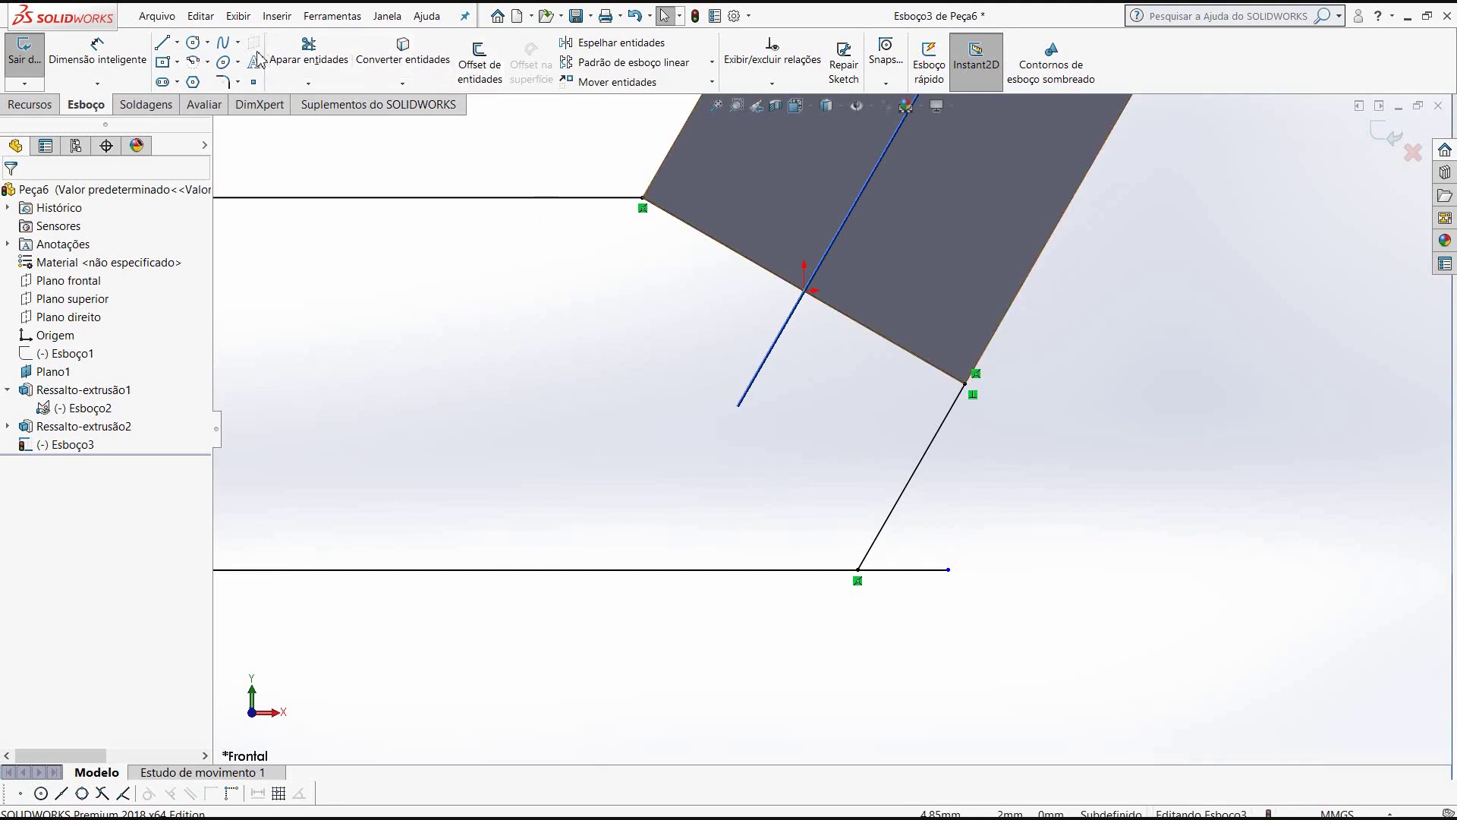
pyautogui.click(162, 42)
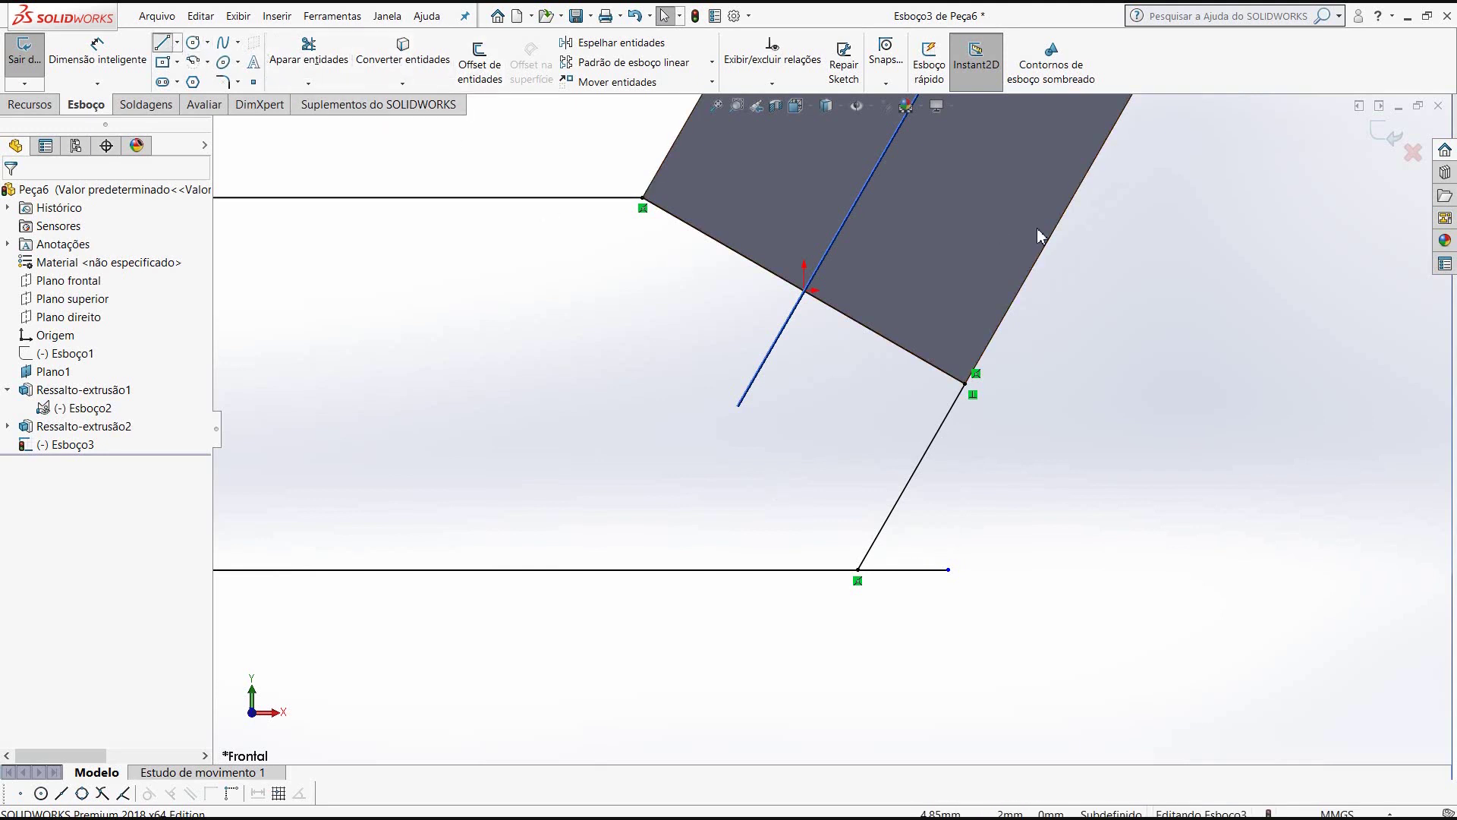
pyautogui.click(1069, 204)
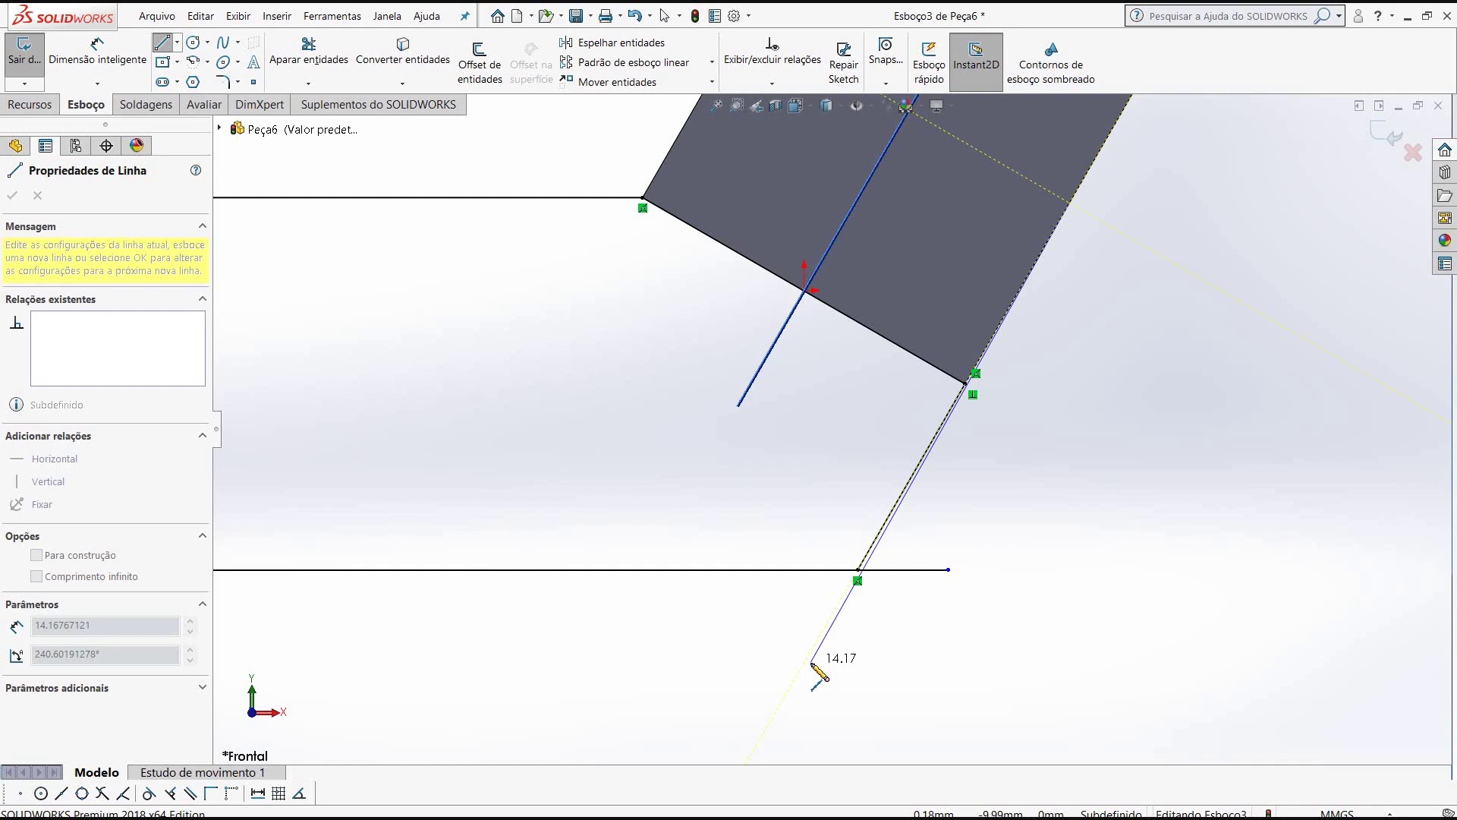
pyautogui.press('Escape')
pyautogui.press('Escape')
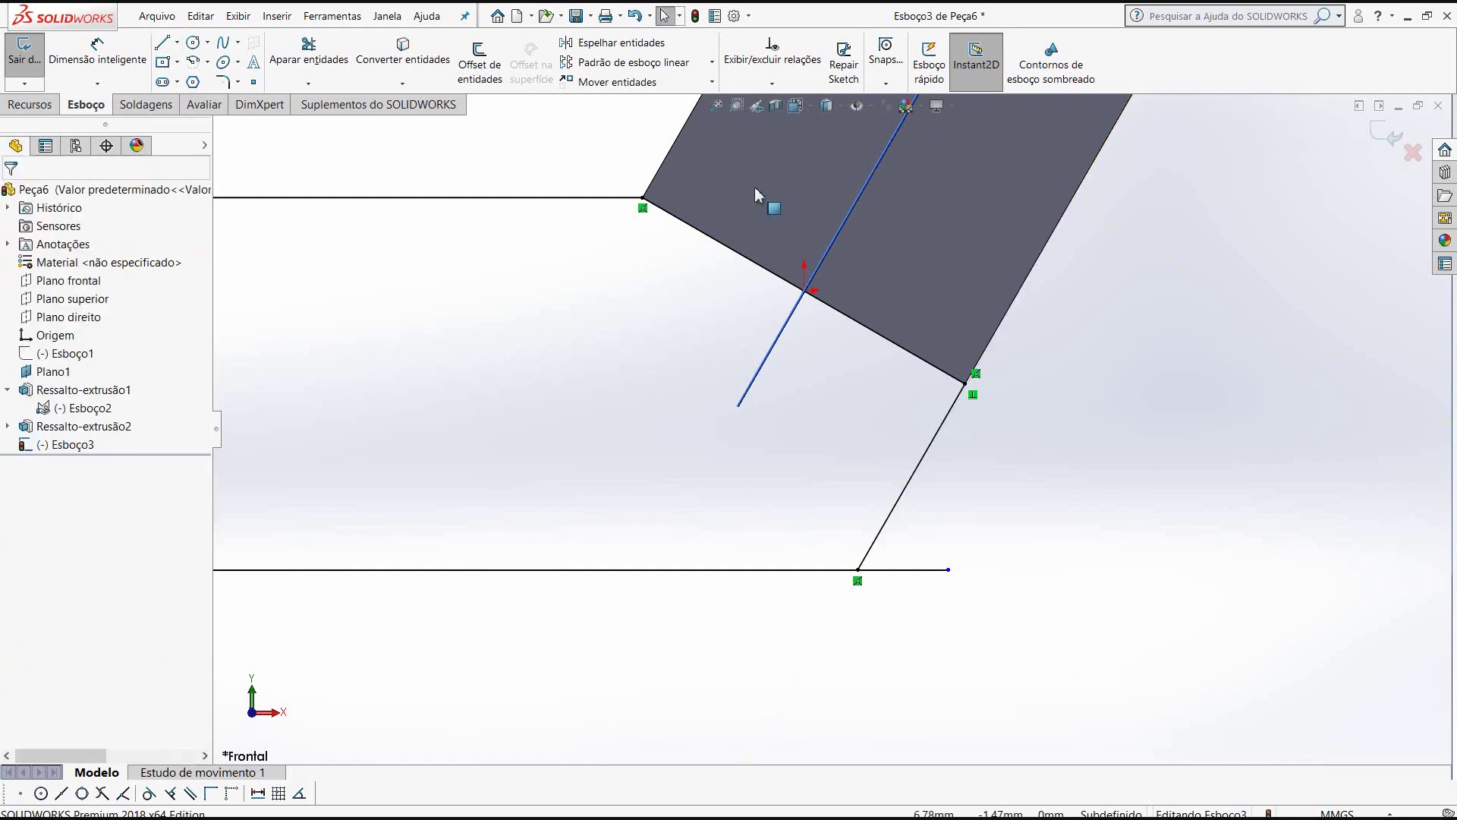
# - Trim off the bottom line's stub past the slanted line and close Aparar entidades
pyautogui.click(302, 67)
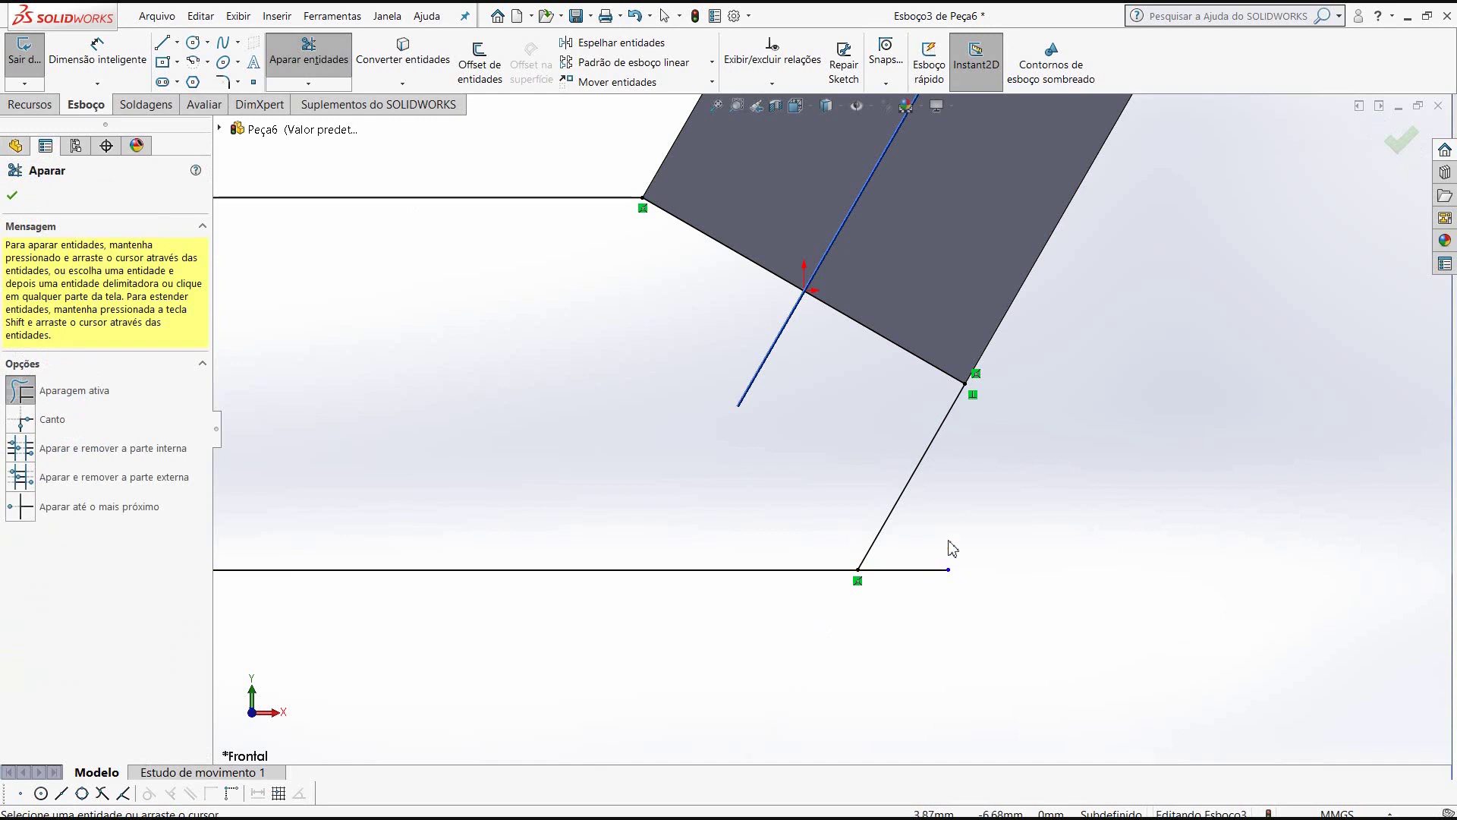
pyautogui.moveTo(949, 547); pyautogui.dragTo(913, 607)
pyautogui.scroll(3, 913, 630)
pyautogui.scroll(2, 915, 635)
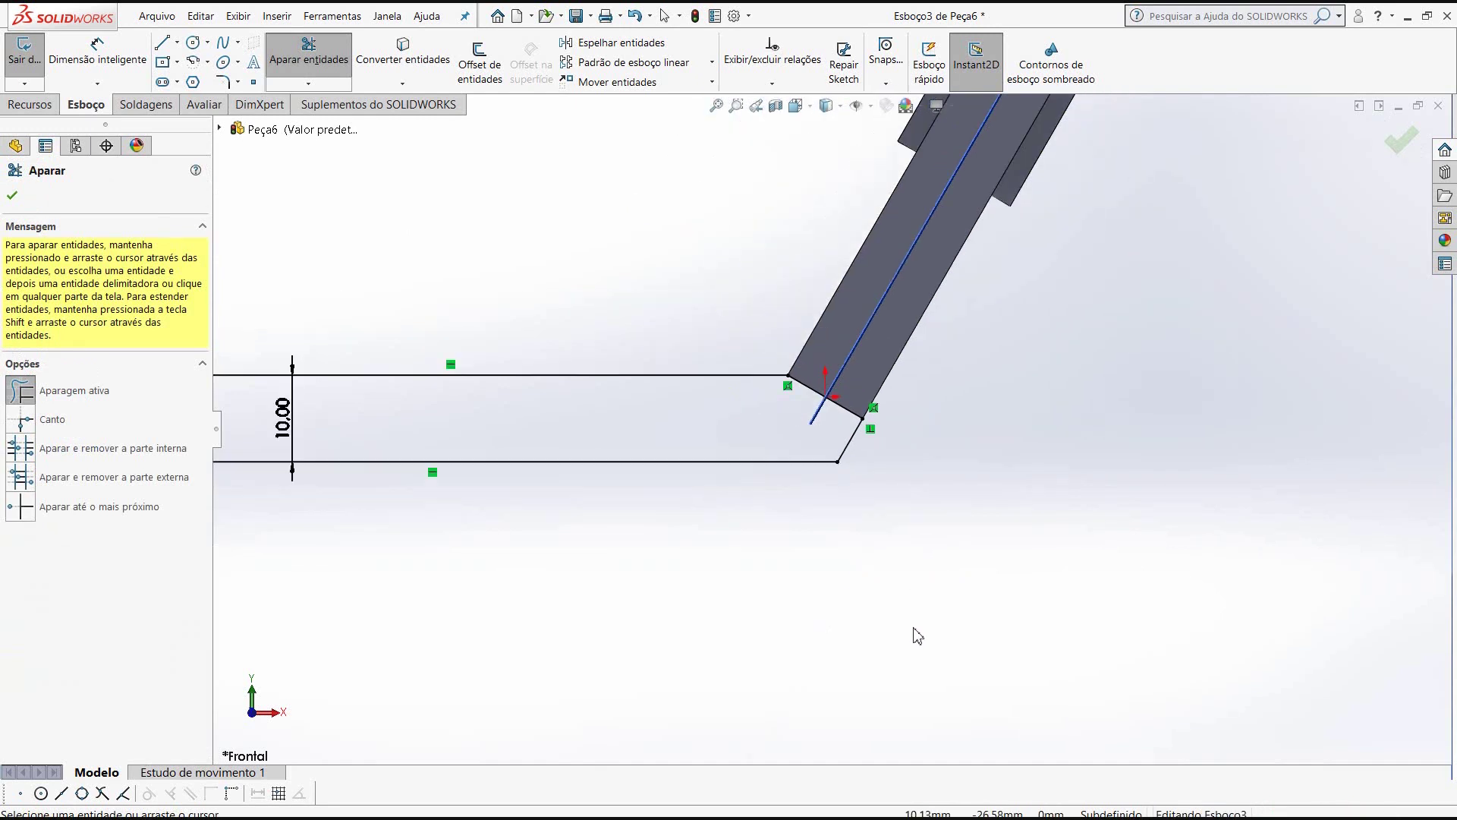
pyautogui.scroll(2, 914, 631)
pyautogui.scroll(1, 914, 631)
pyautogui.moveTo(652, 363)
pyautogui.mouseDown(button='middle')
pyautogui.moveTo(662, 391)
pyautogui.moveTo(706, 357)
pyautogui.mouseUp(button='middle')
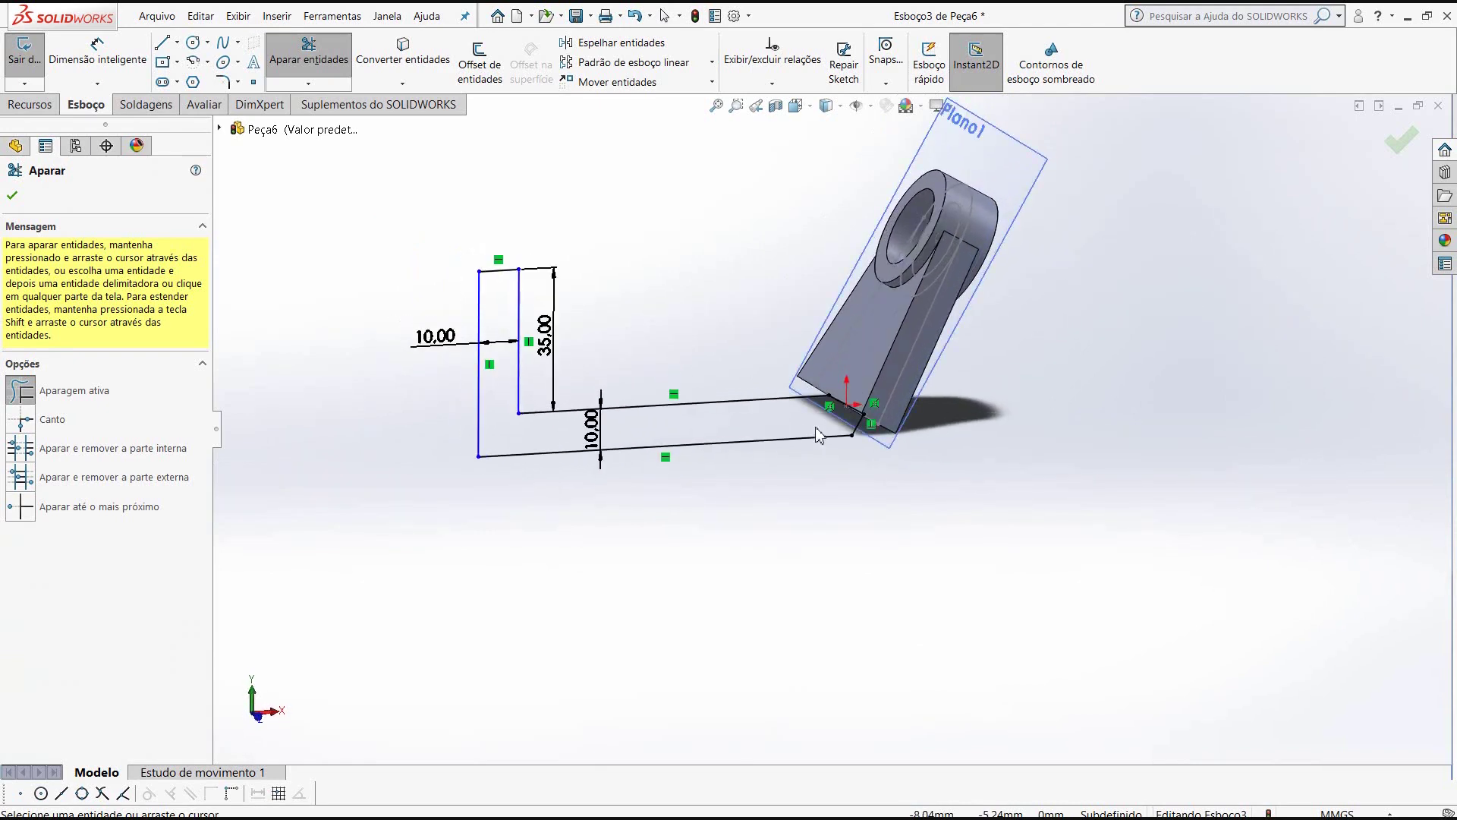
pyautogui.scroll(-2, 706, 357)
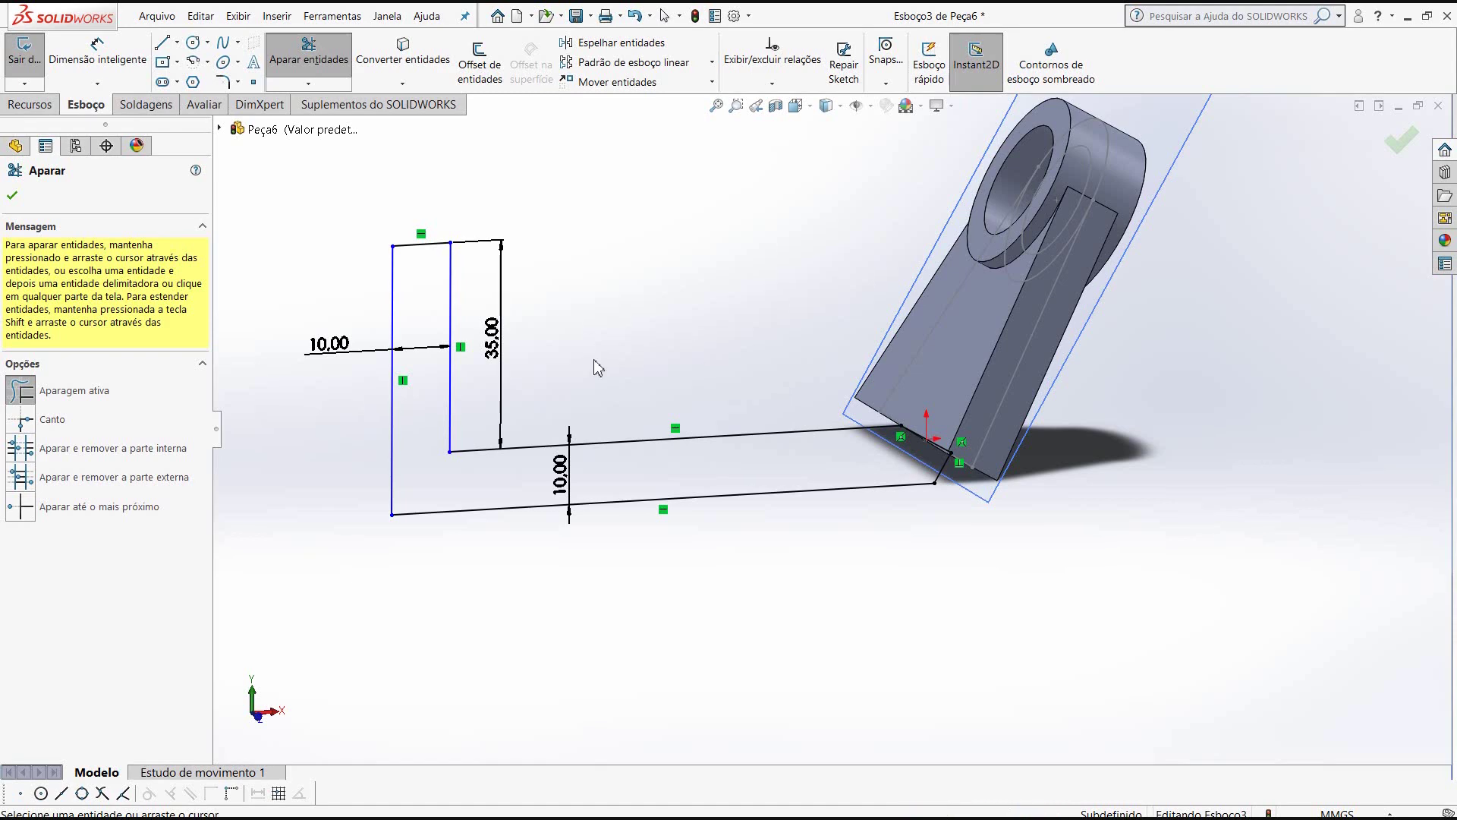
pyautogui.moveTo(597, 368)
pyautogui.mouseDown(button='middle')
pyautogui.moveTo(612, 316)
pyautogui.moveTo(628, 367)
pyautogui.moveTo(617, 316)
pyautogui.mouseUp(button='middle')
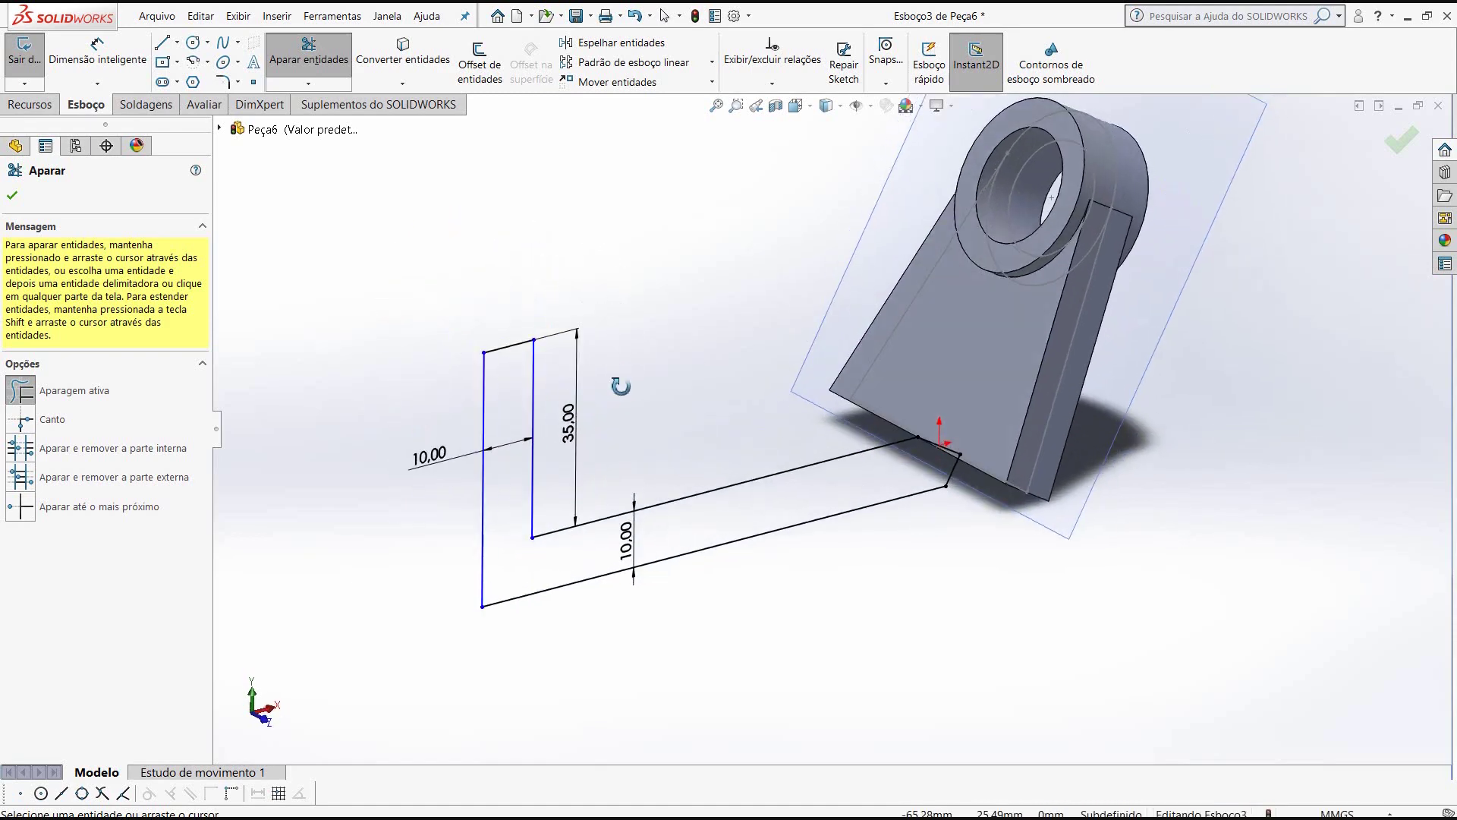
pyautogui.click(12, 199)
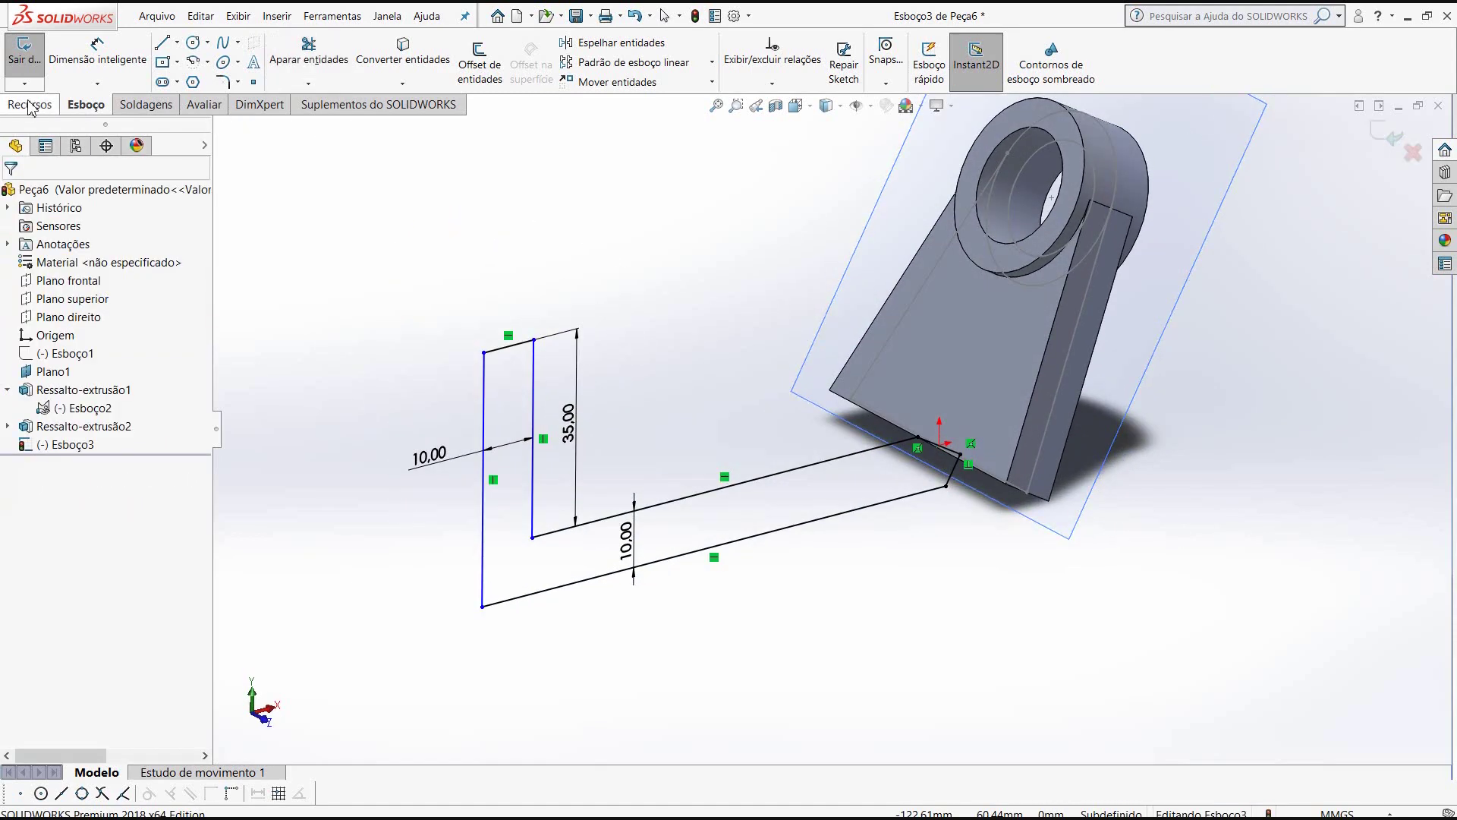
# - Extrude the L-shaped Esboço3 profile 50 mm mid-plane, merged with the bracket
pyautogui.click(30, 108)
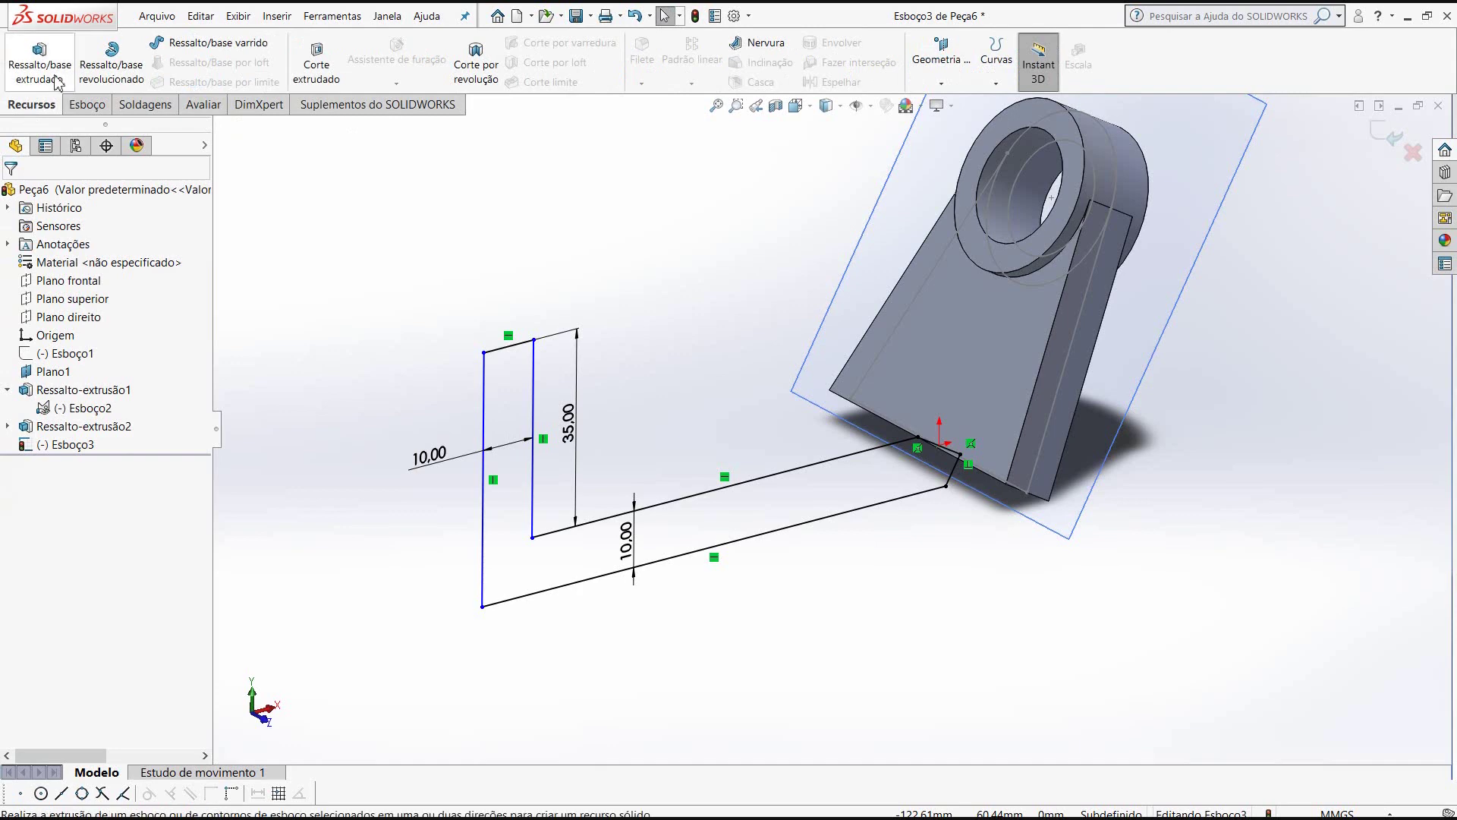
pyautogui.click(57, 82)
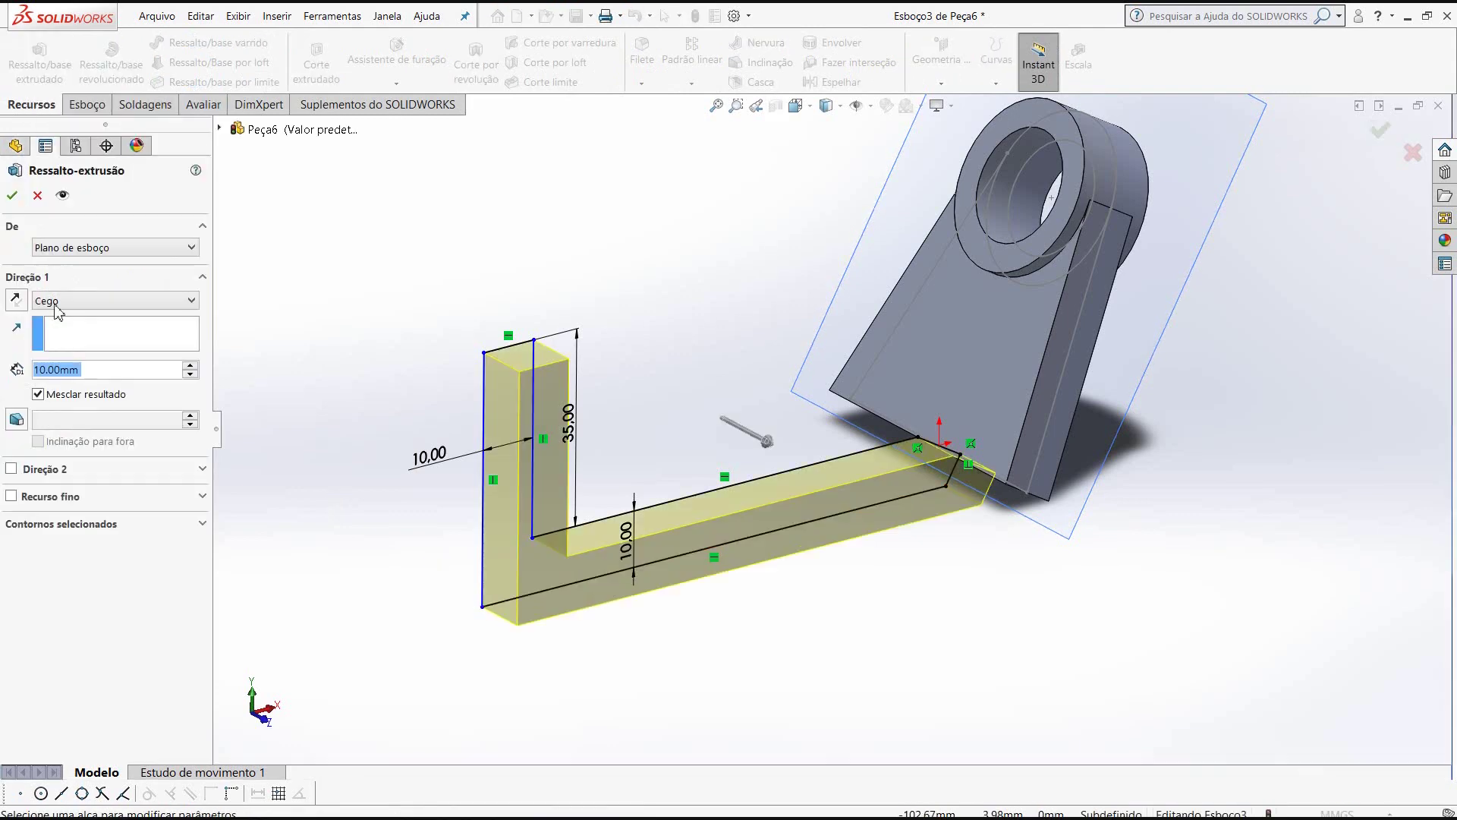
pyautogui.click(61, 307)
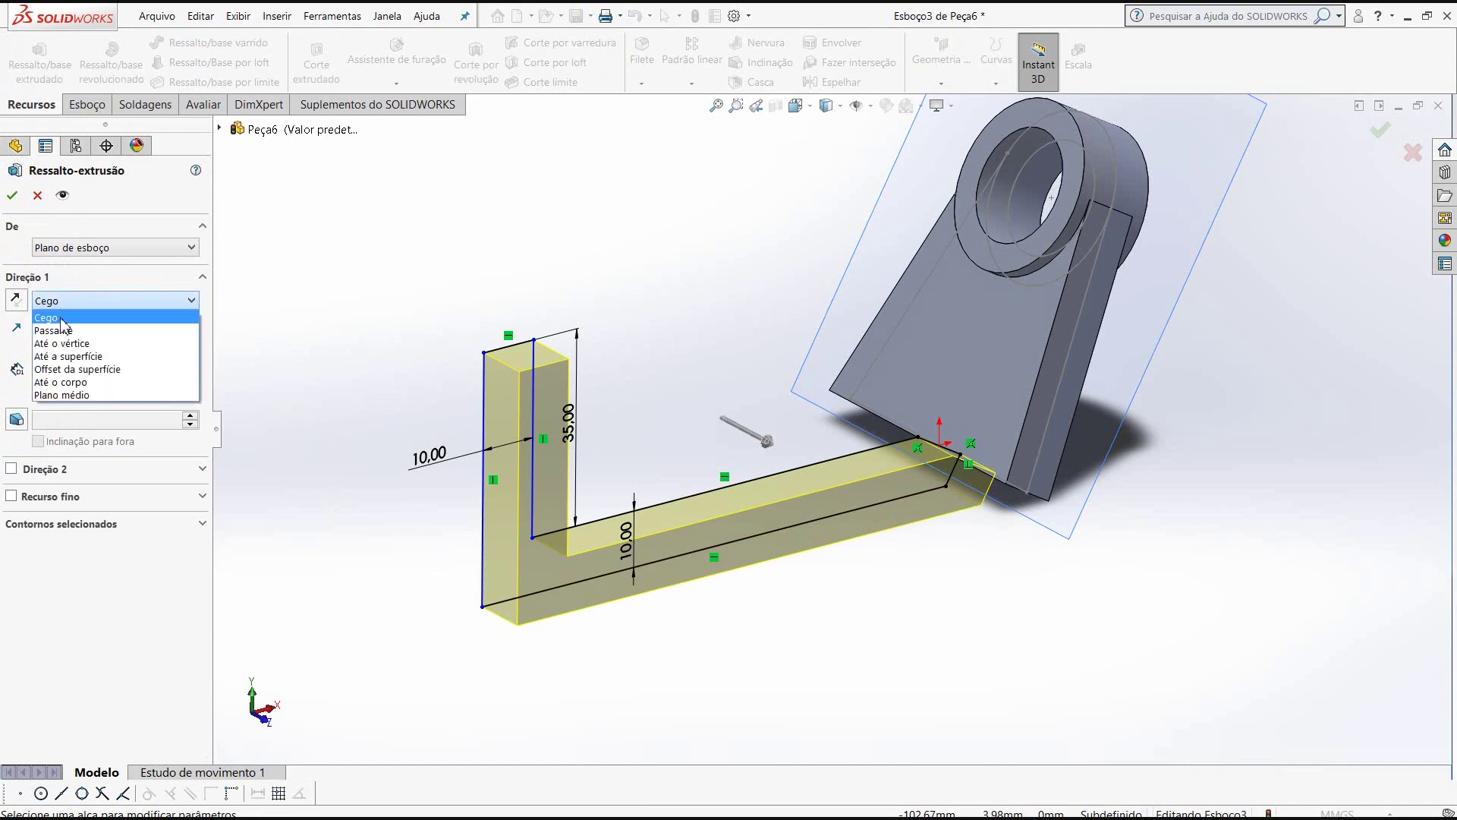
pyautogui.click(69, 395)
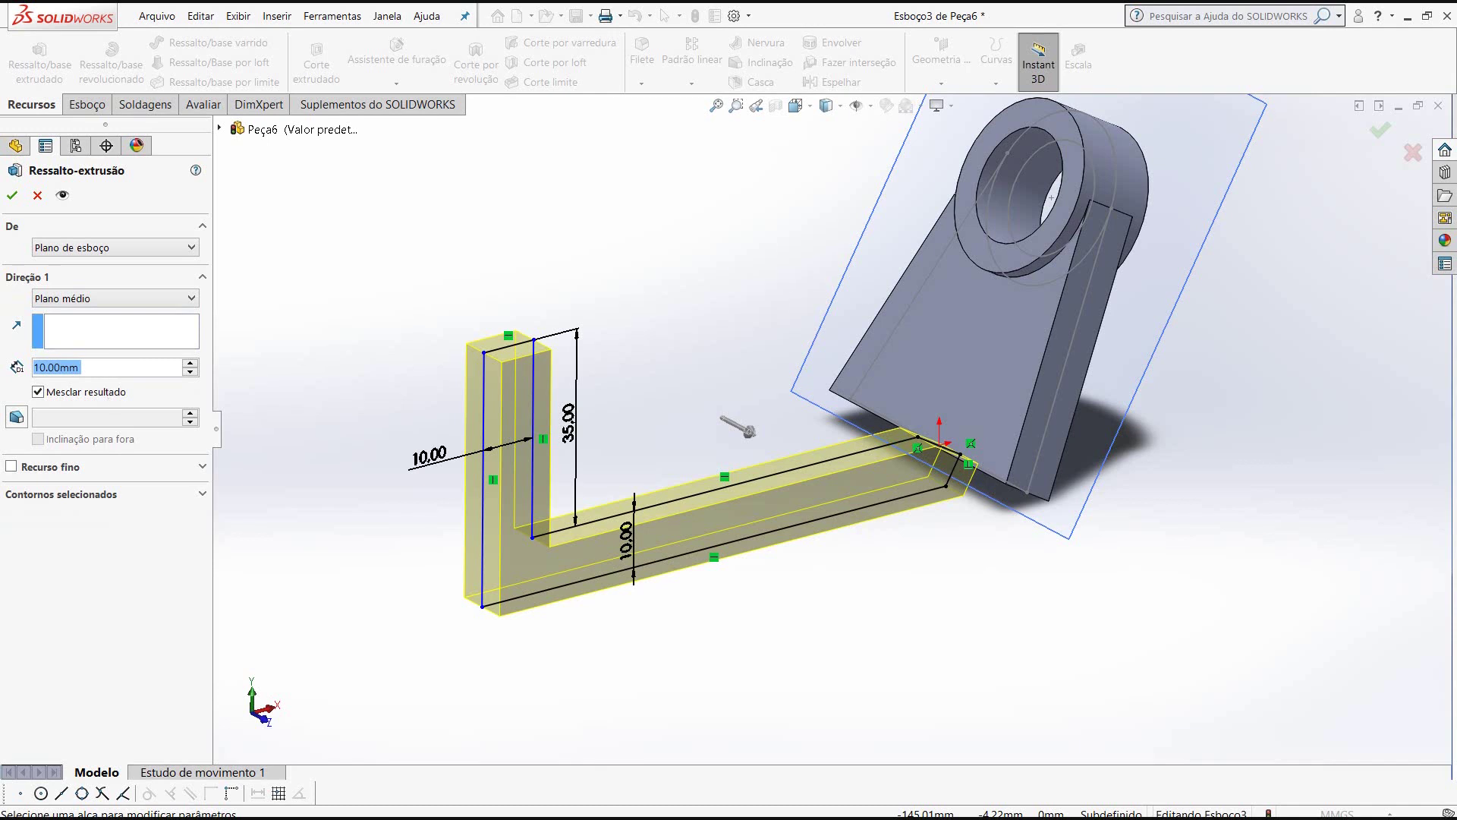
pyautogui.write('100')
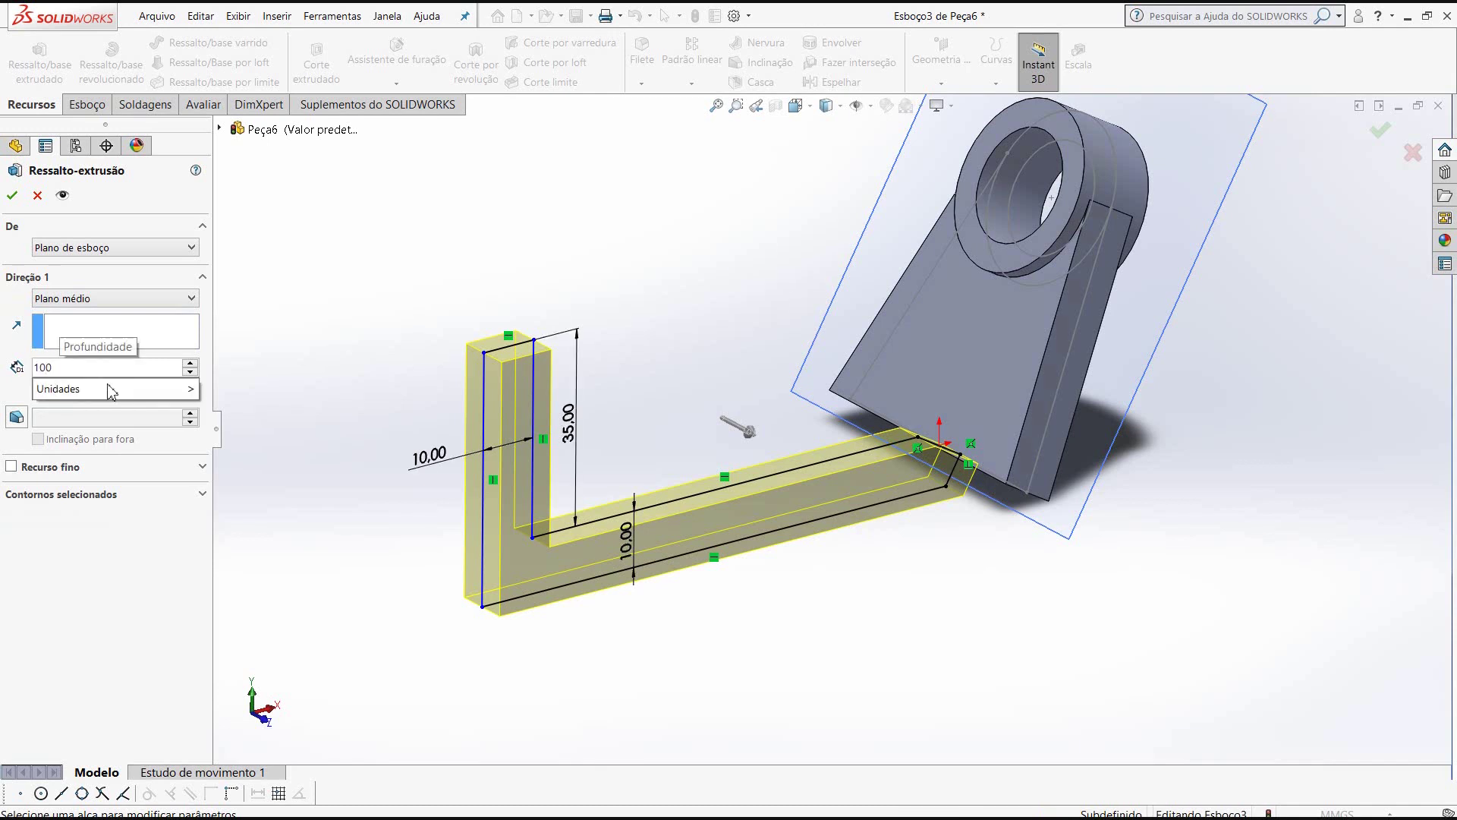
pyautogui.press('Return')
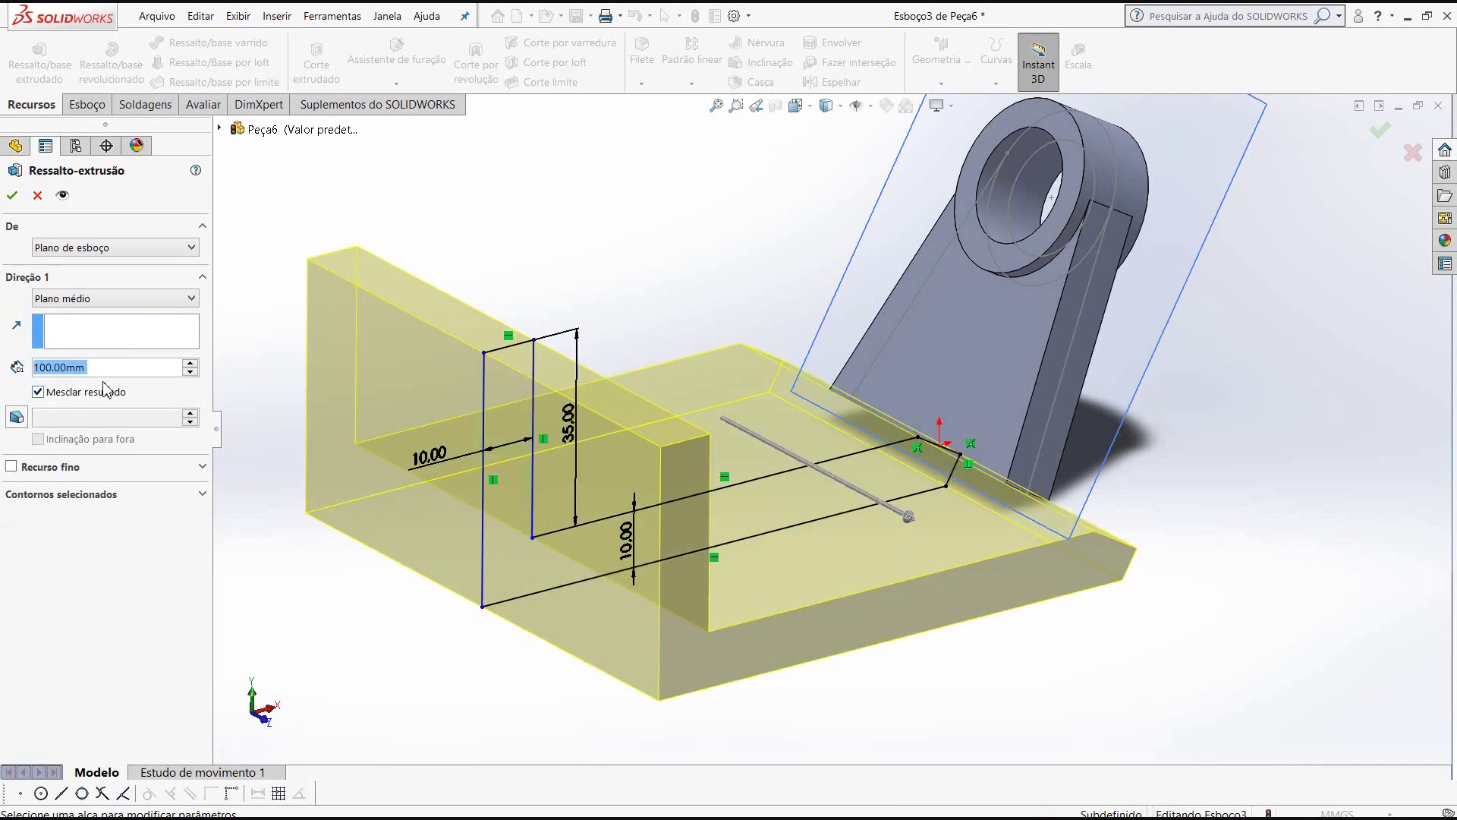
pyautogui.write('50')
pyautogui.press('Return')
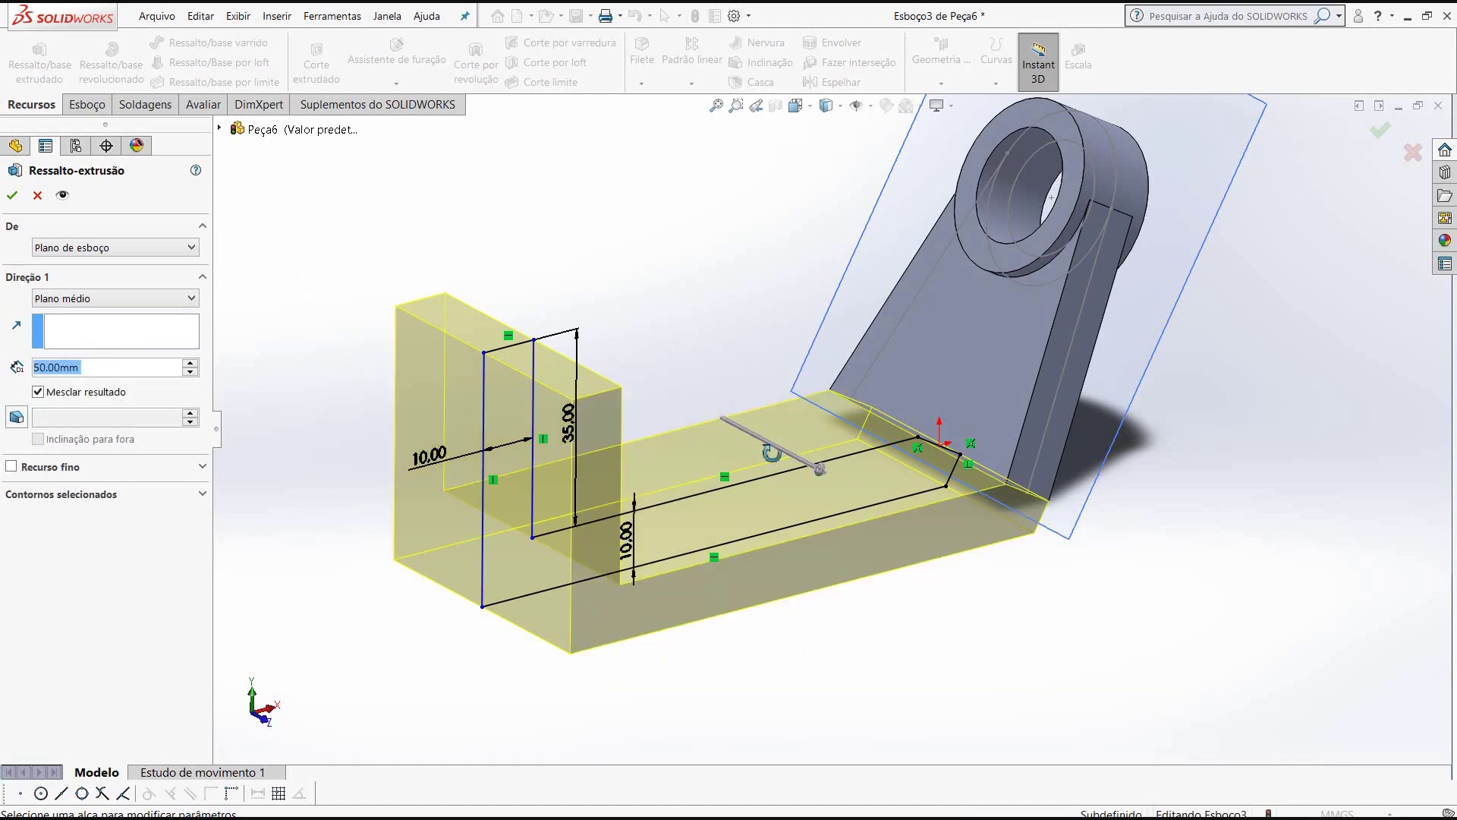
pyautogui.moveTo(768, 446)
pyautogui.mouseDown(button='middle')
pyautogui.moveTo(794, 453)
pyautogui.moveTo(747, 453)
pyautogui.moveTo(709, 286)
pyautogui.moveTo(718, 375)
pyautogui.moveTo(693, 339)
pyautogui.moveTo(697, 367)
pyautogui.mouseUp(button='middle')
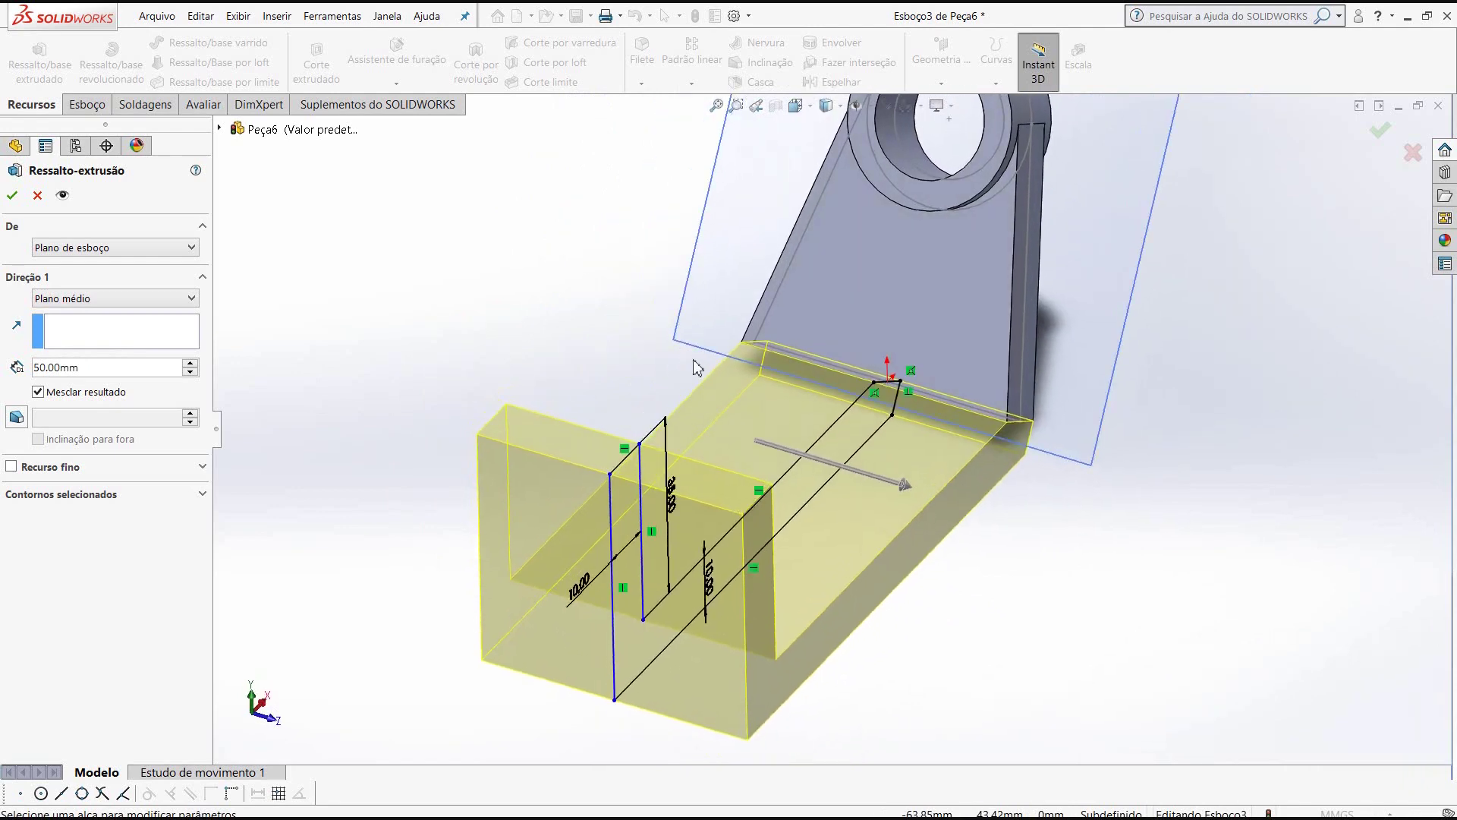
pyautogui.click(14, 197)
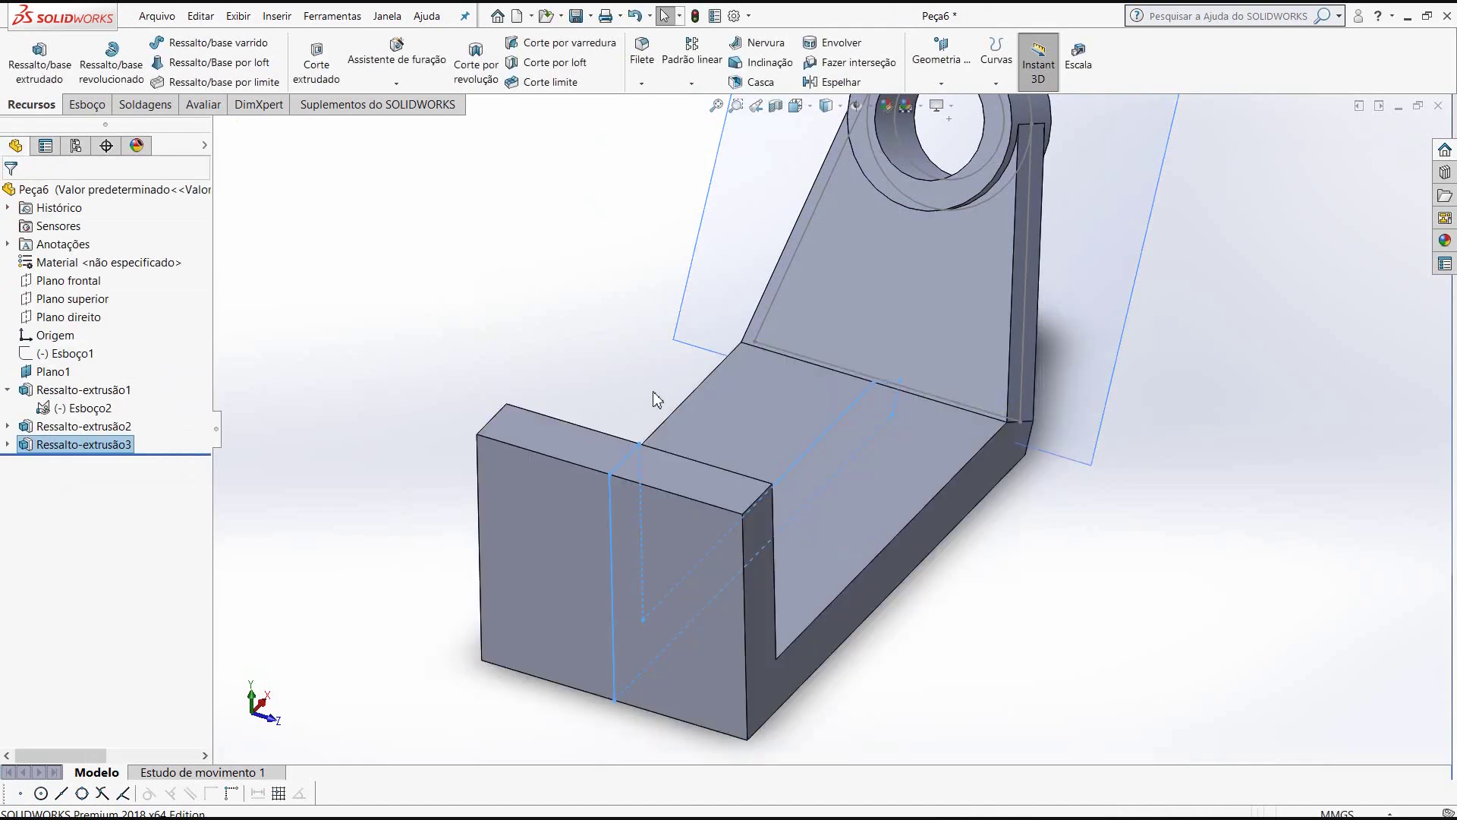
# - Orbit the finished part and reset it to the Front view
pyautogui.moveTo(1098, 607)
pyautogui.mouseDown(button='middle')
pyautogui.moveTo(976, 608)
pyautogui.moveTo(1050, 508)
pyautogui.moveTo(1109, 598)
pyautogui.moveTo(925, 503)
pyautogui.moveTo(889, 427)
pyautogui.moveTo(918, 456)
pyautogui.moveTo(968, 576)
pyautogui.moveTo(1035, 559)
pyautogui.moveTo(992, 514)
pyautogui.mouseUp(button='middle')
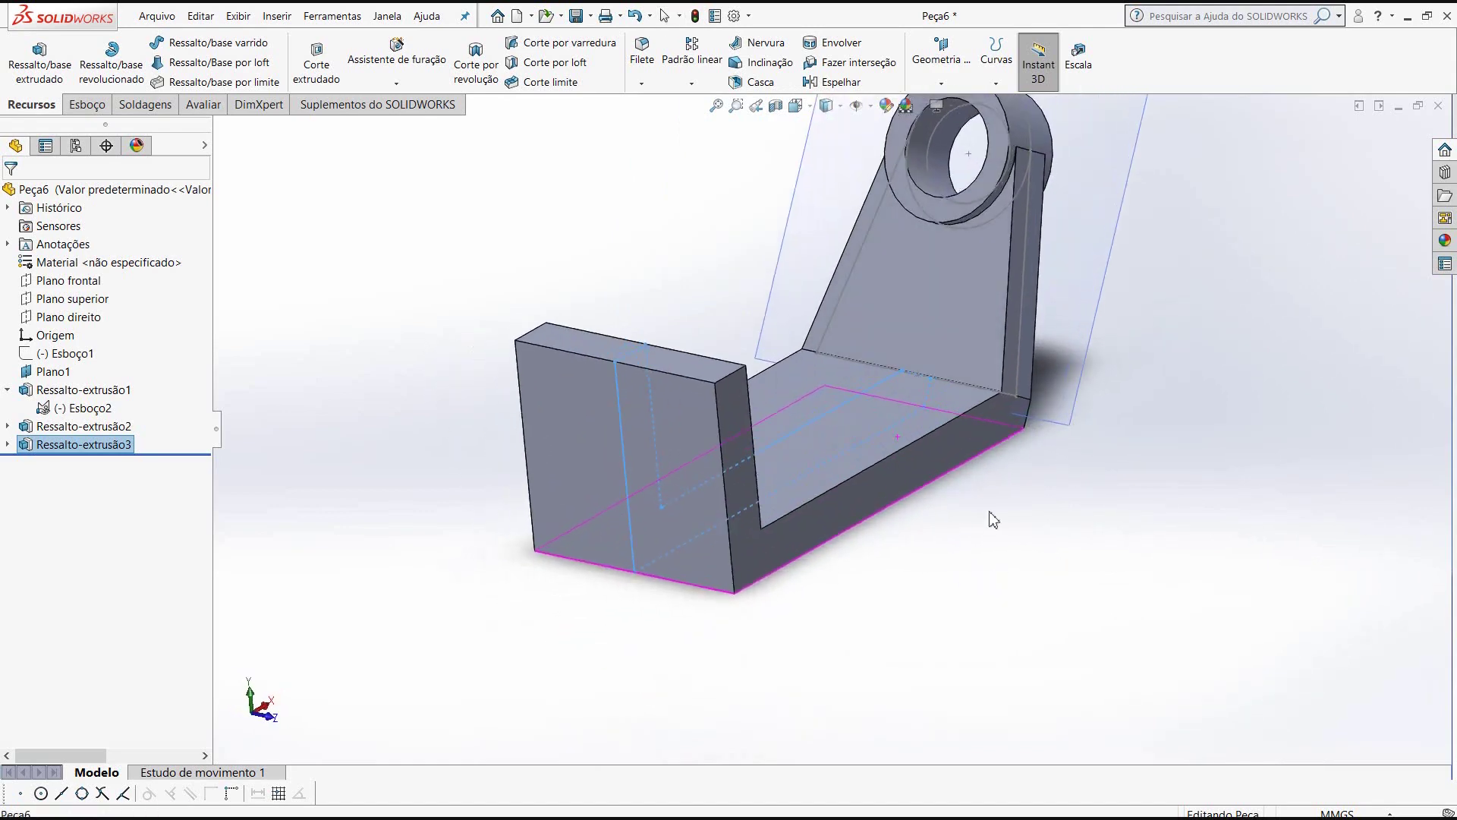
pyautogui.click(808, 106)
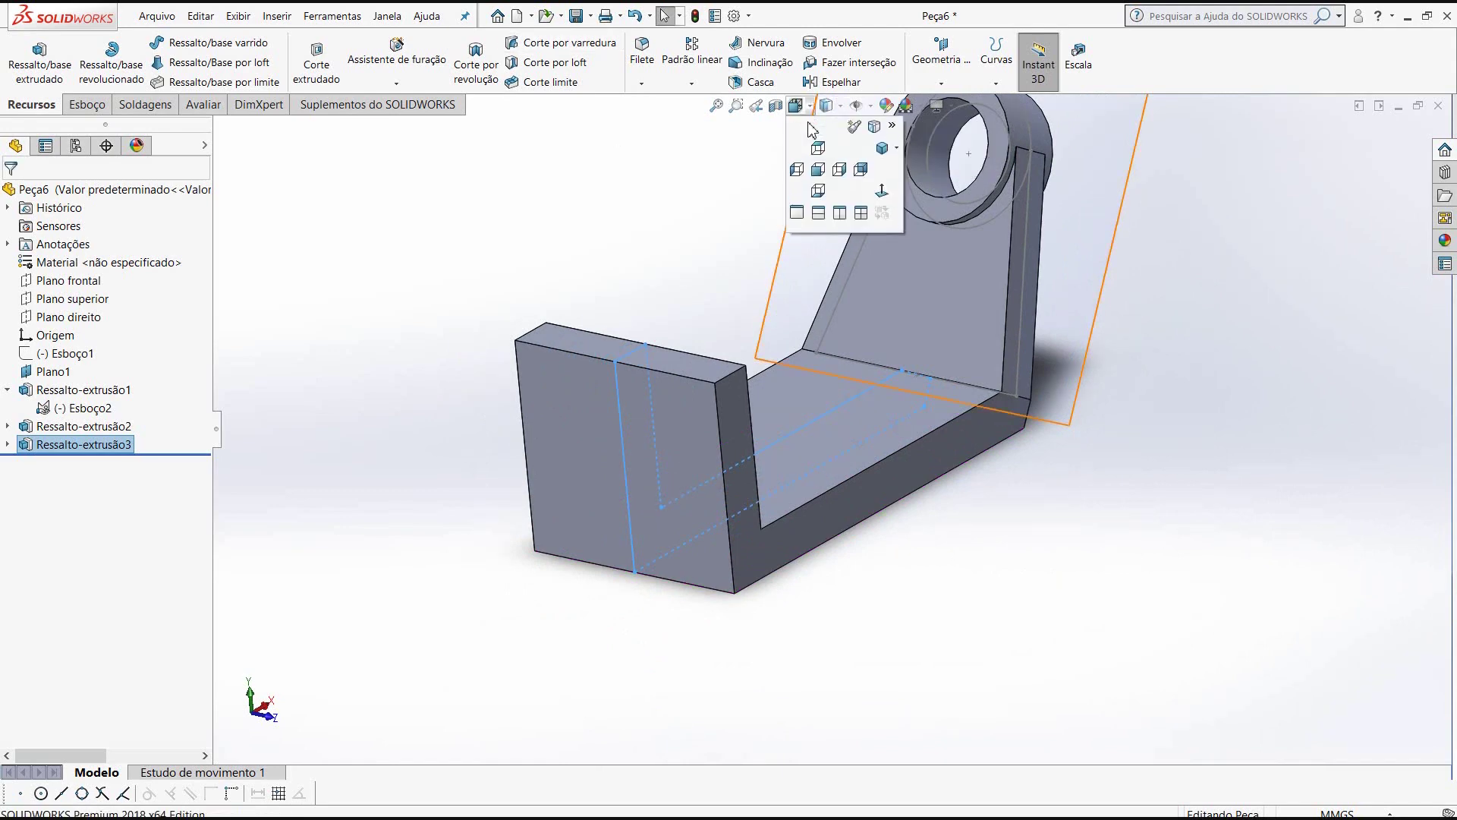
pyautogui.click(818, 171)
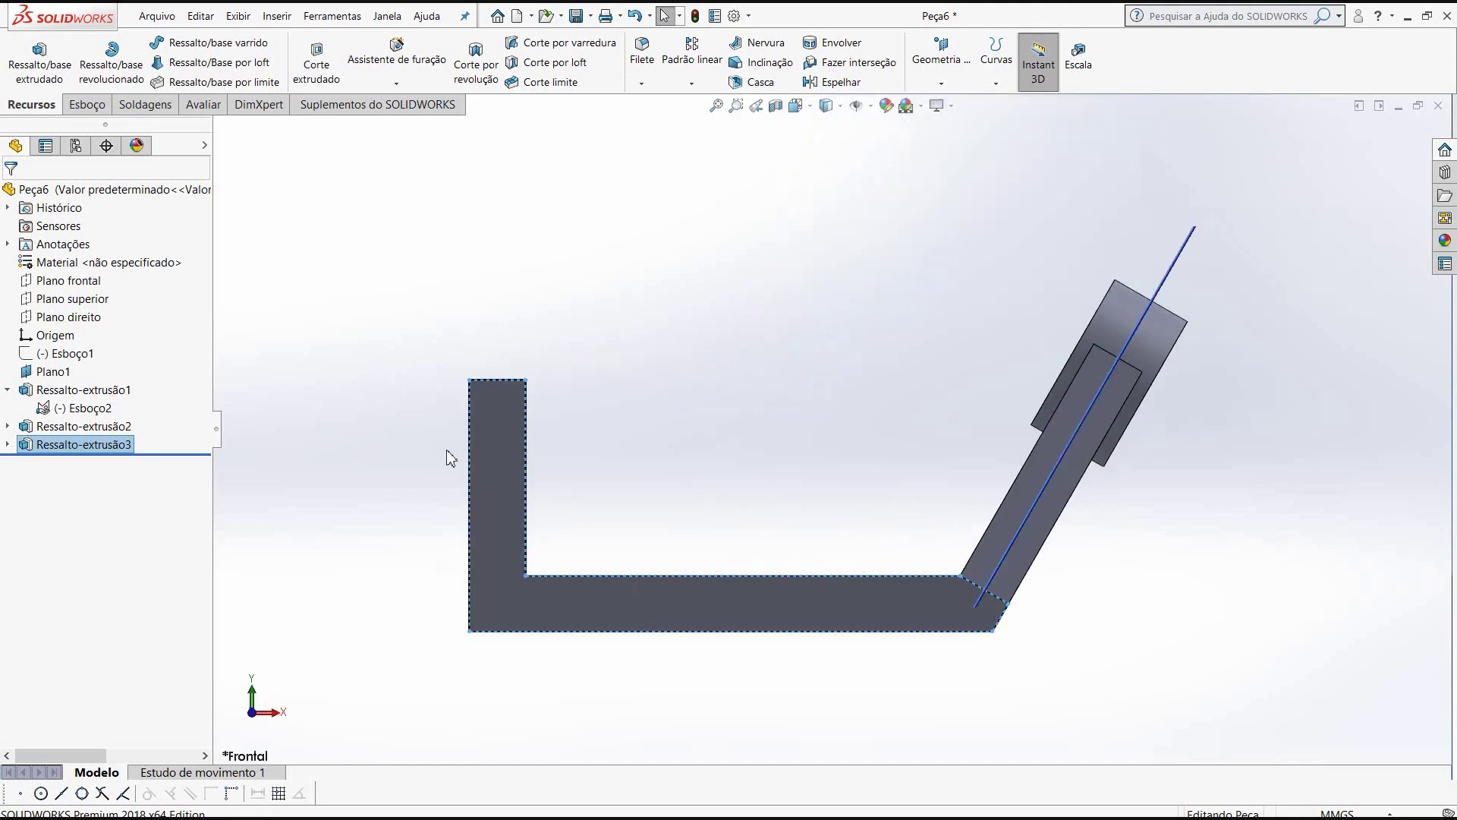
# - Select the upright's outer face and view it Normal To, zoomed in
pyautogui.moveTo(446, 453); pyautogui.dragTo(478, 466, button='middle')
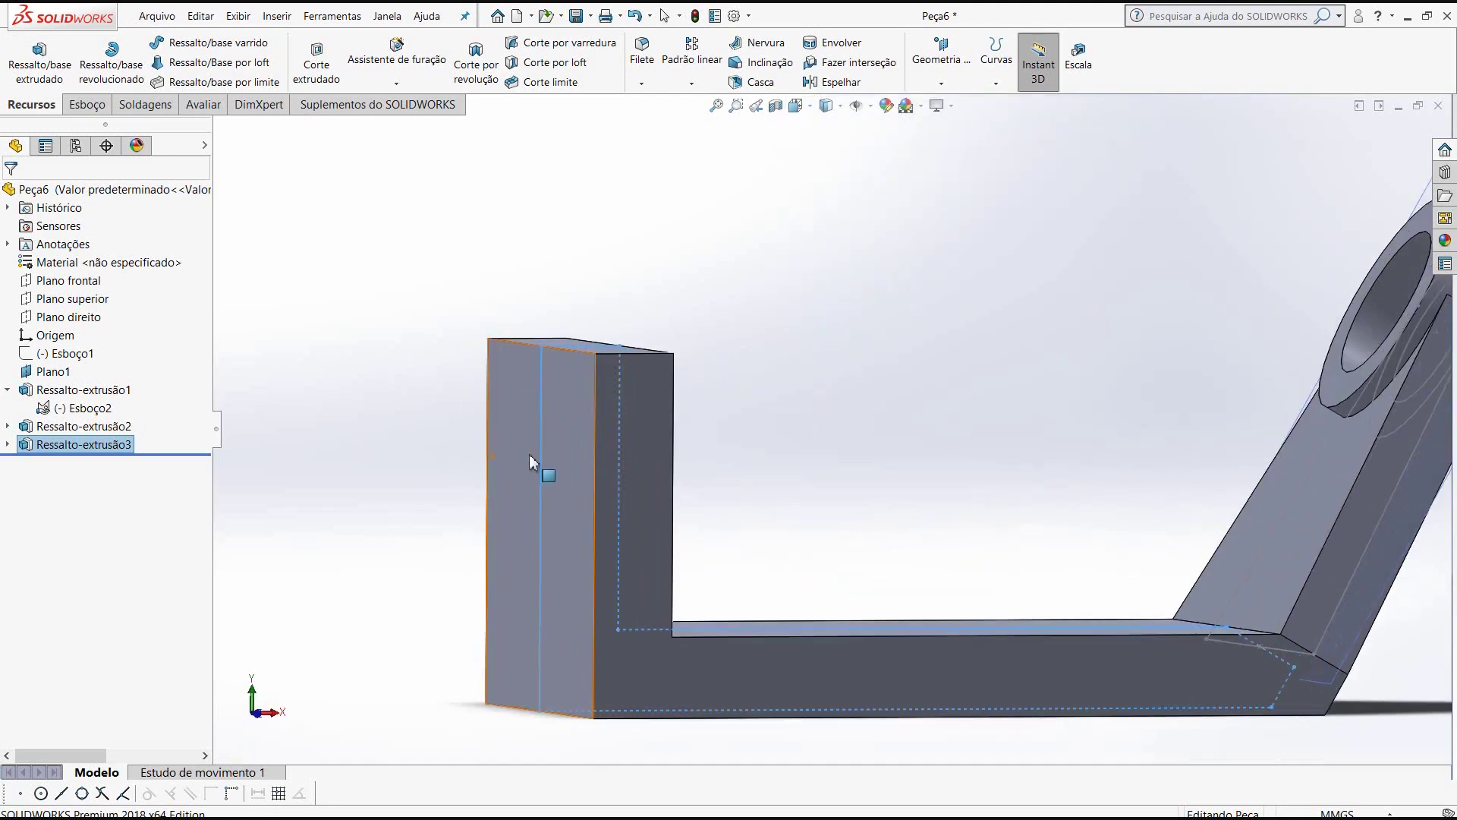
pyautogui.click(563, 437)
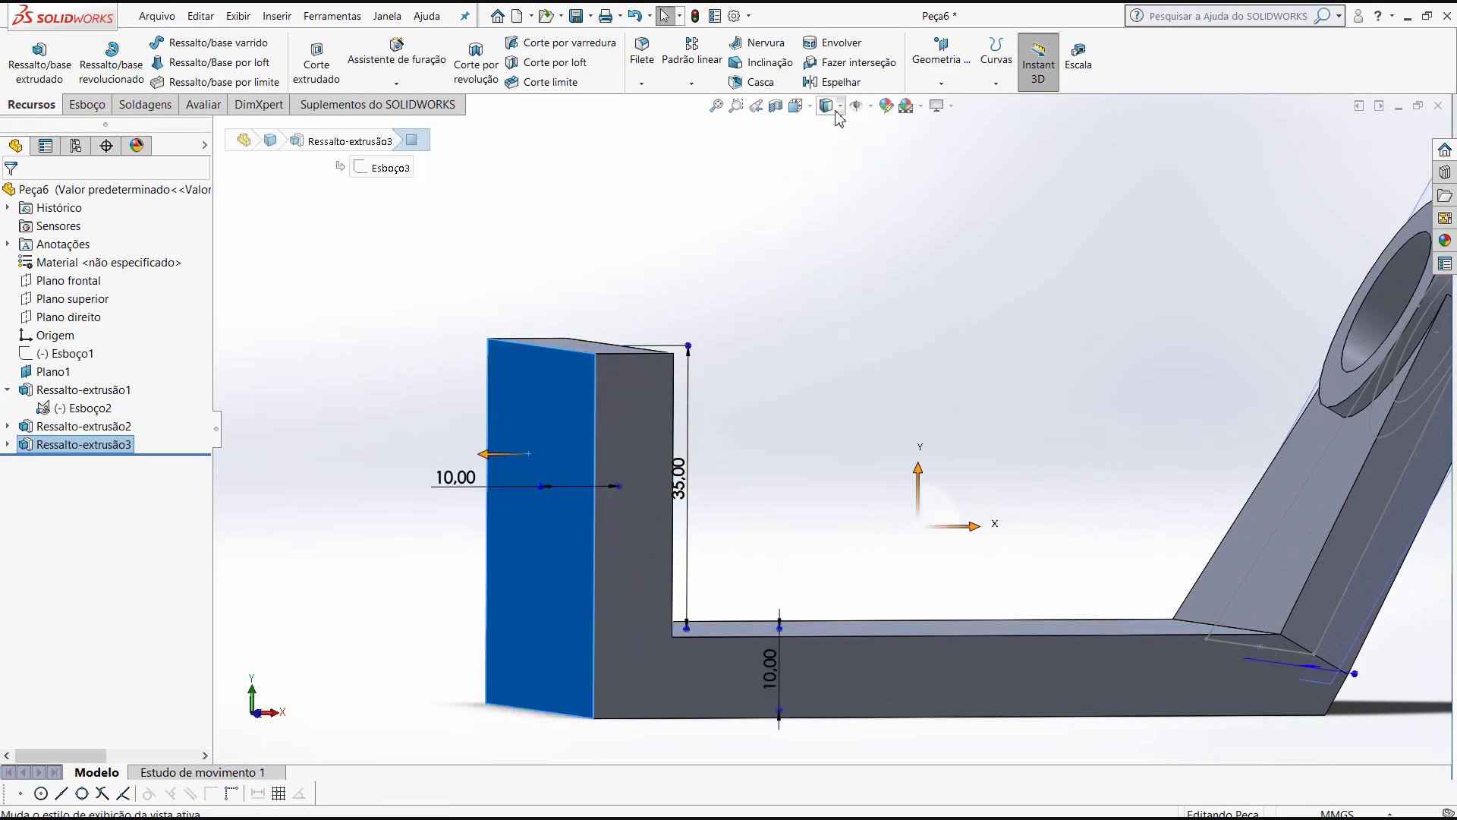
pyautogui.click(811, 108)
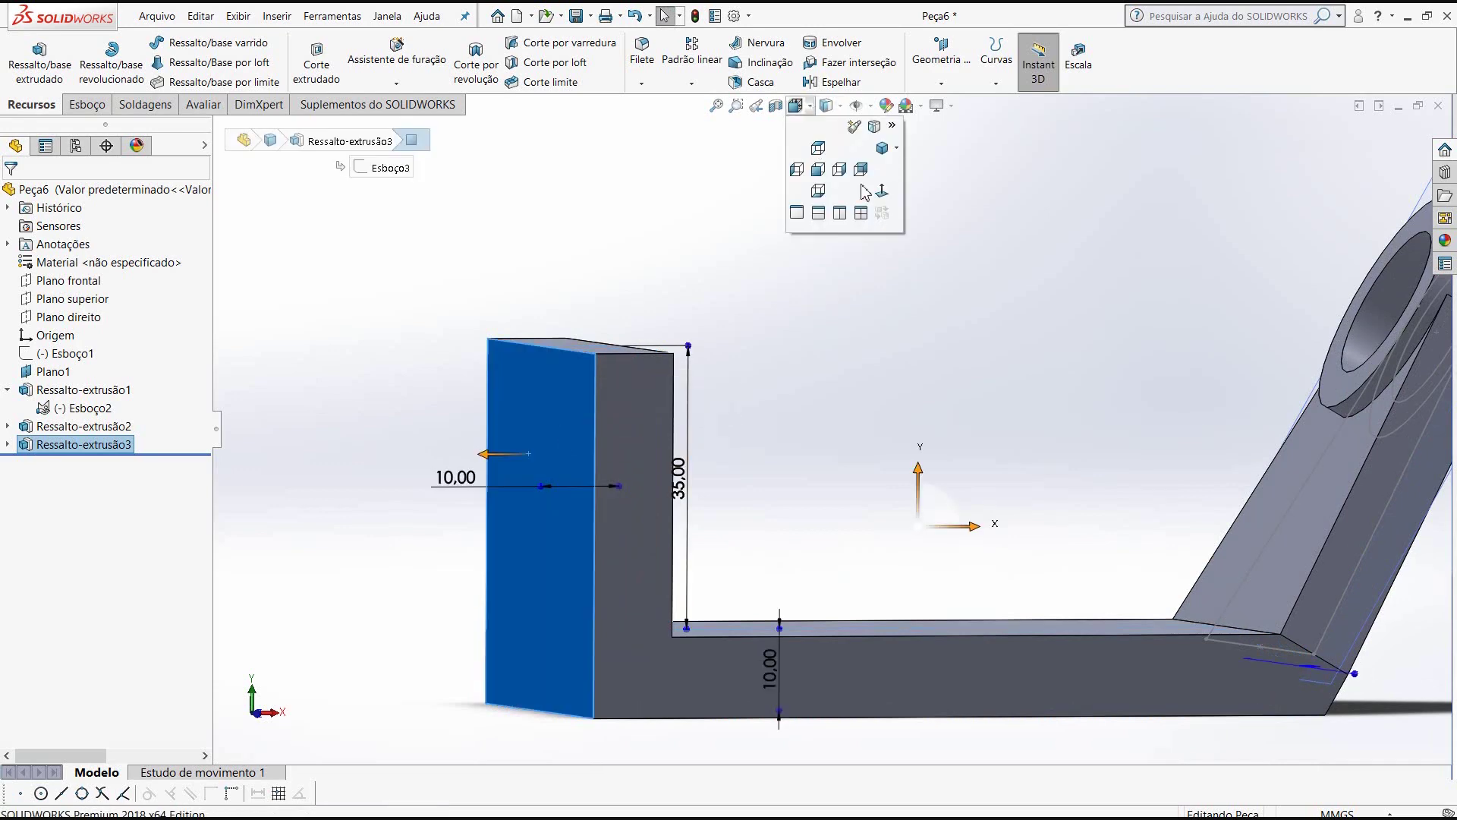
pyautogui.click(882, 196)
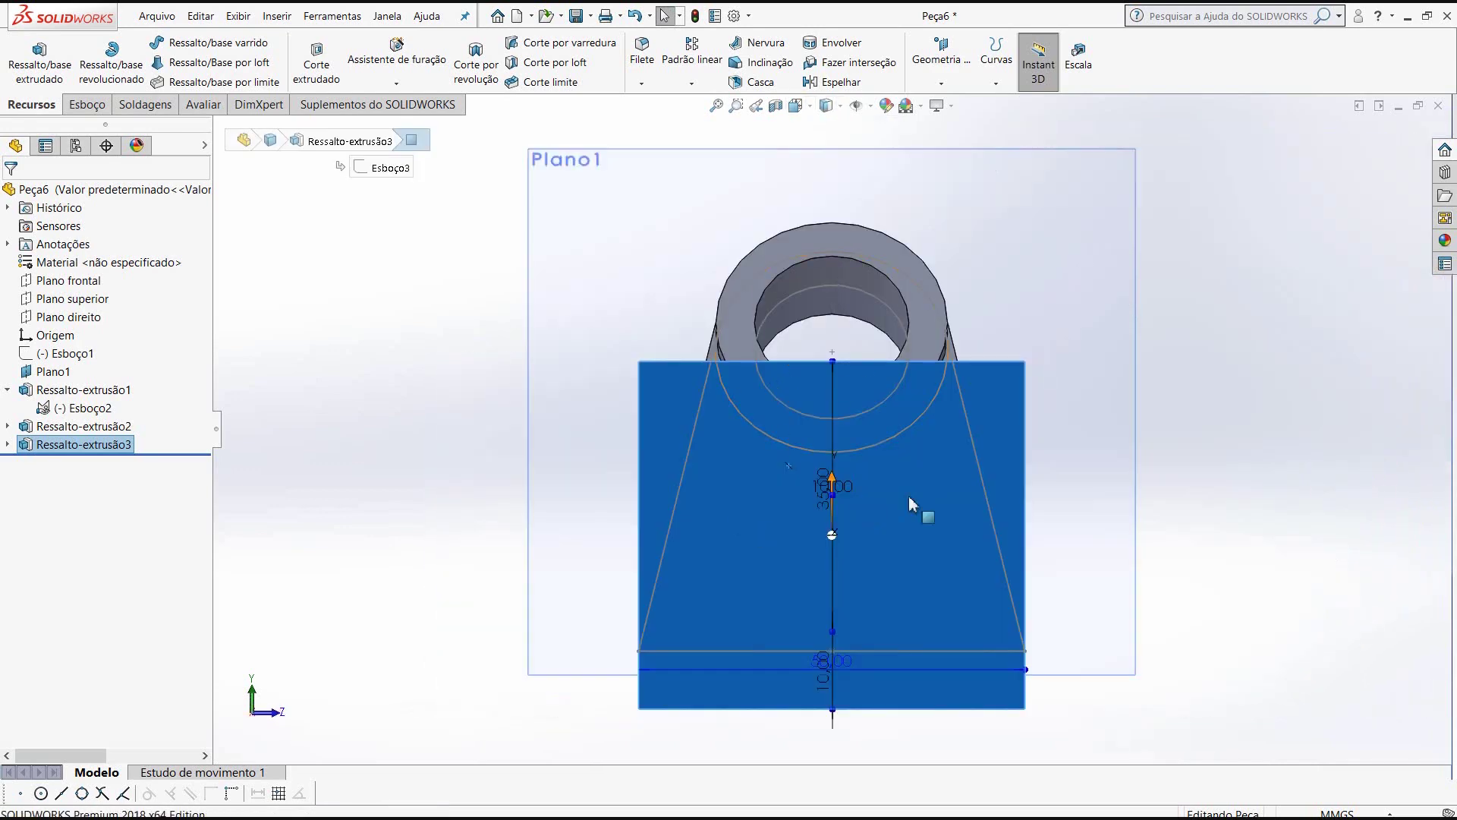
pyautogui.scroll(-1, 908, 495)
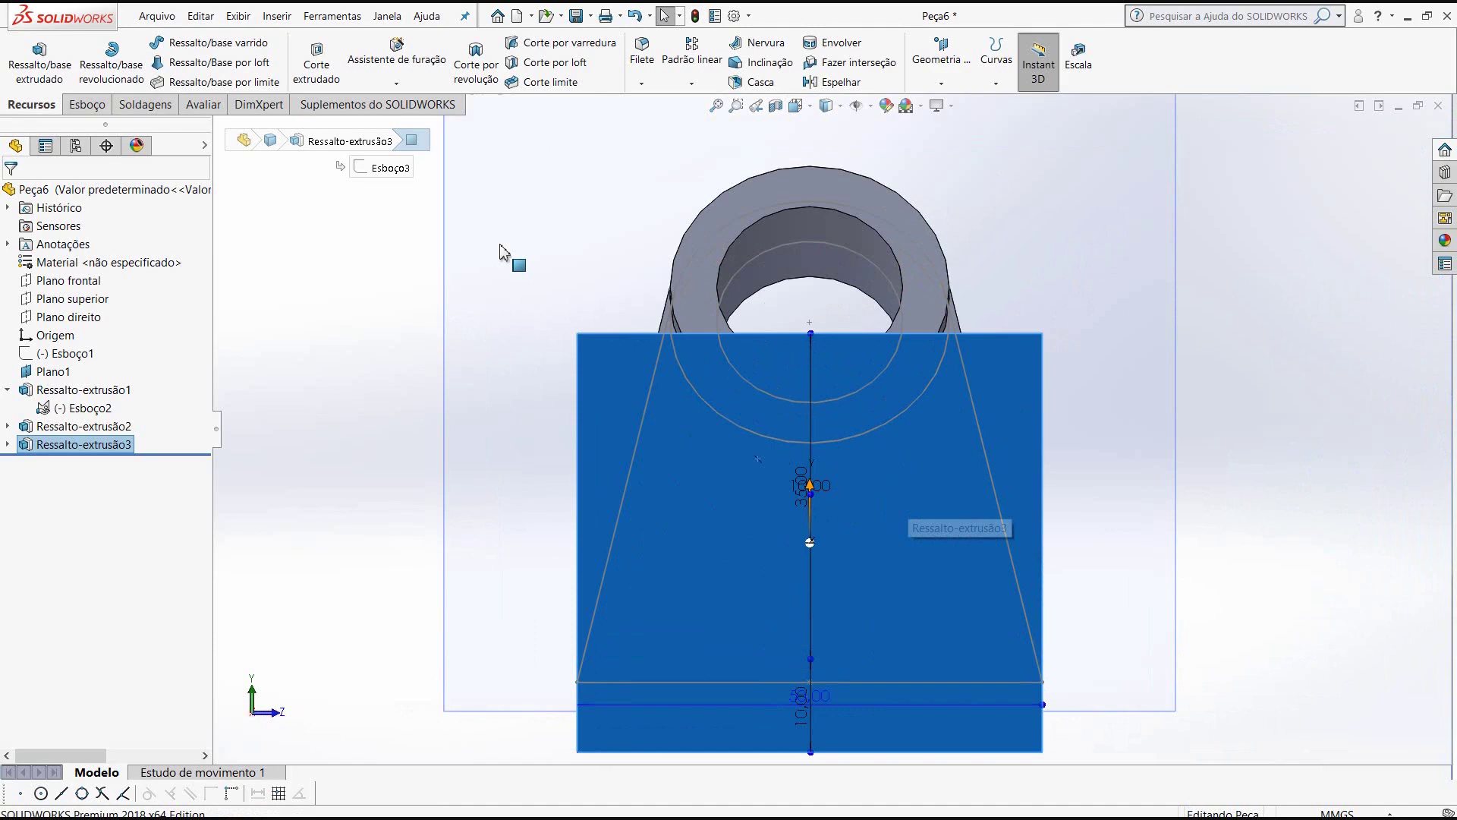
pyautogui.click(99, 108)
# - Draw a small circle on the upright face, cancelling a stray second circle
pyautogui.click(194, 43)
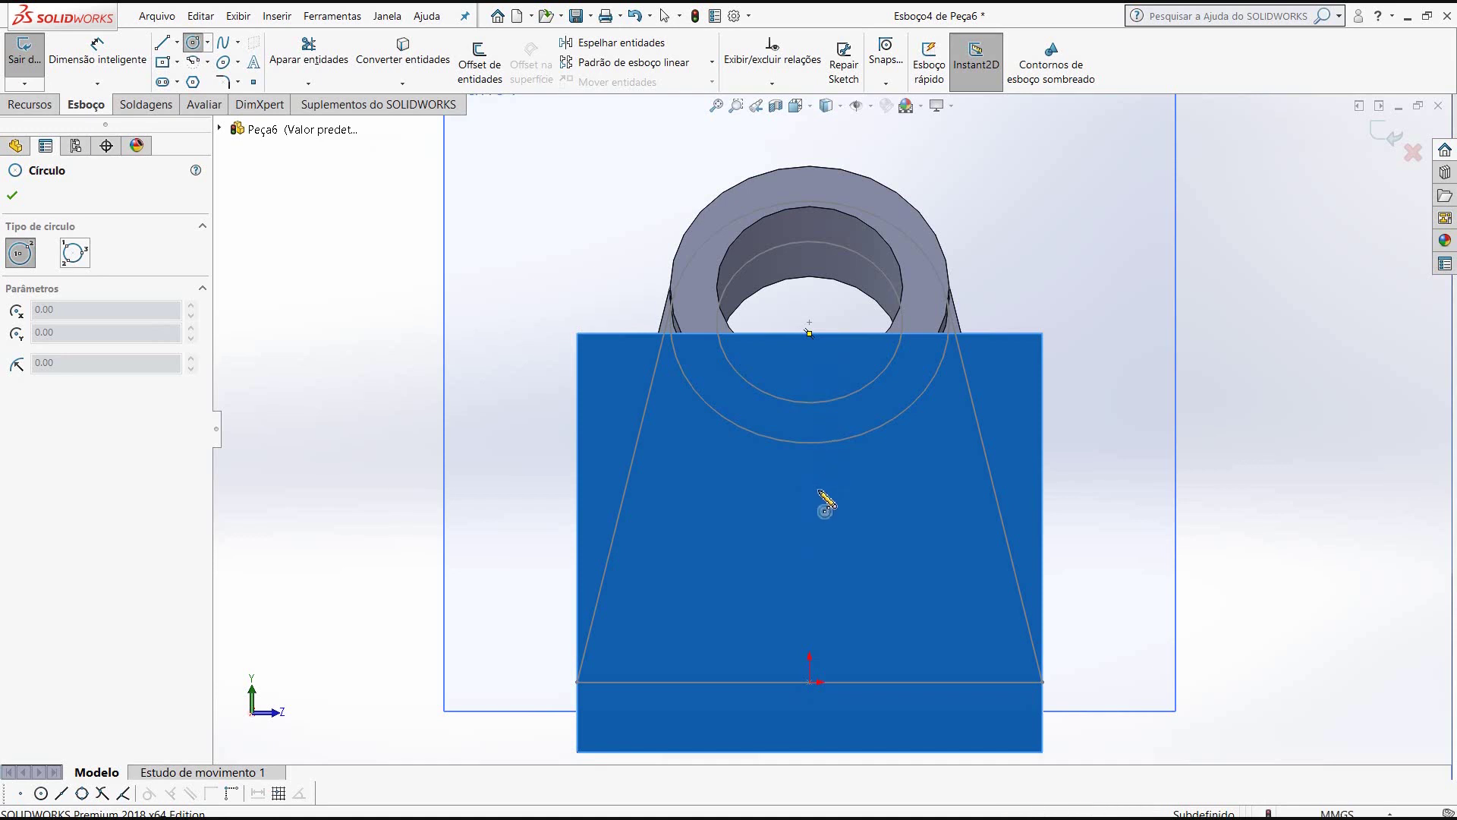
pyautogui.click(814, 519)
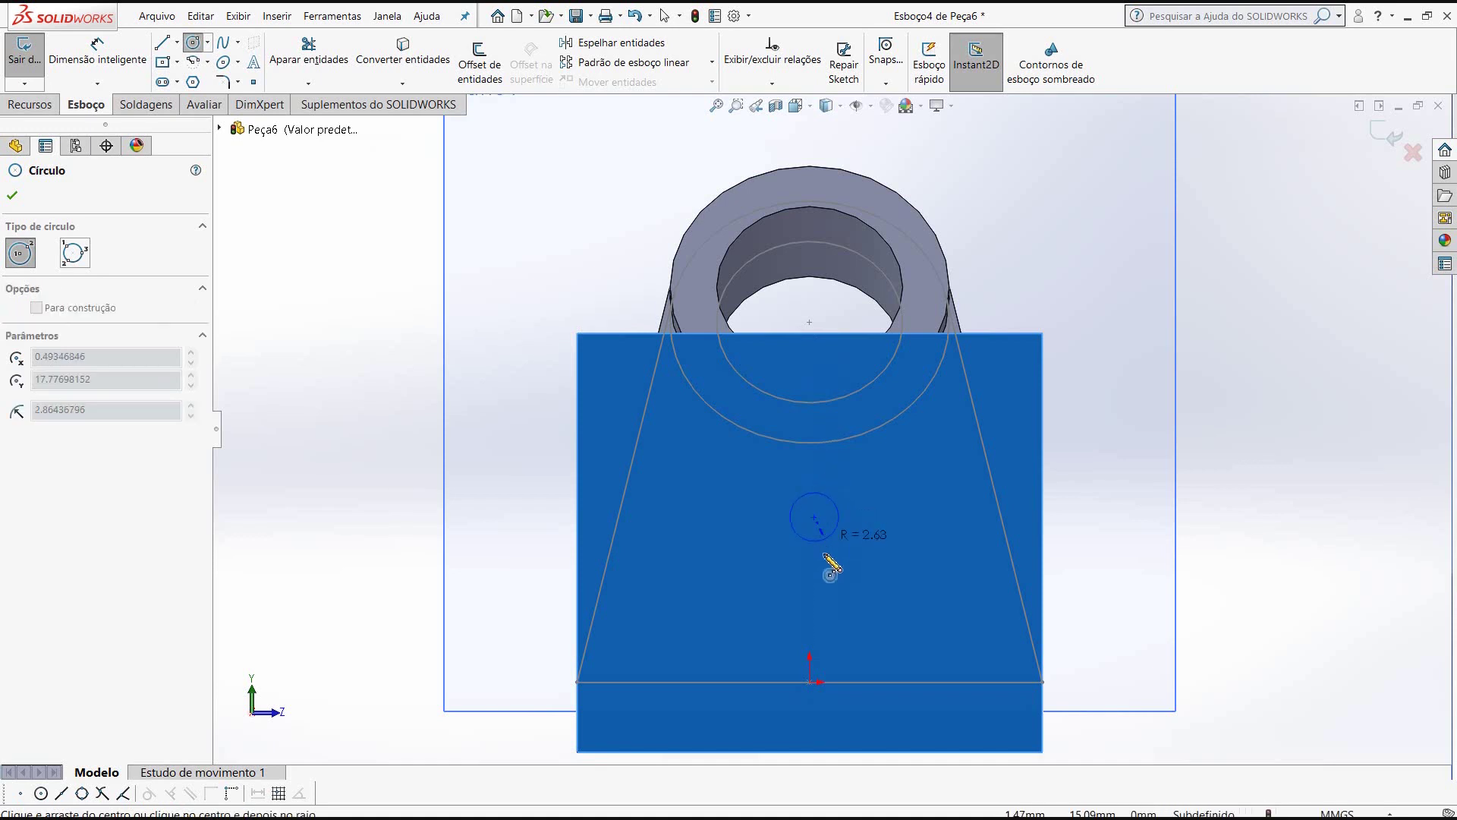
pyautogui.click(825, 581)
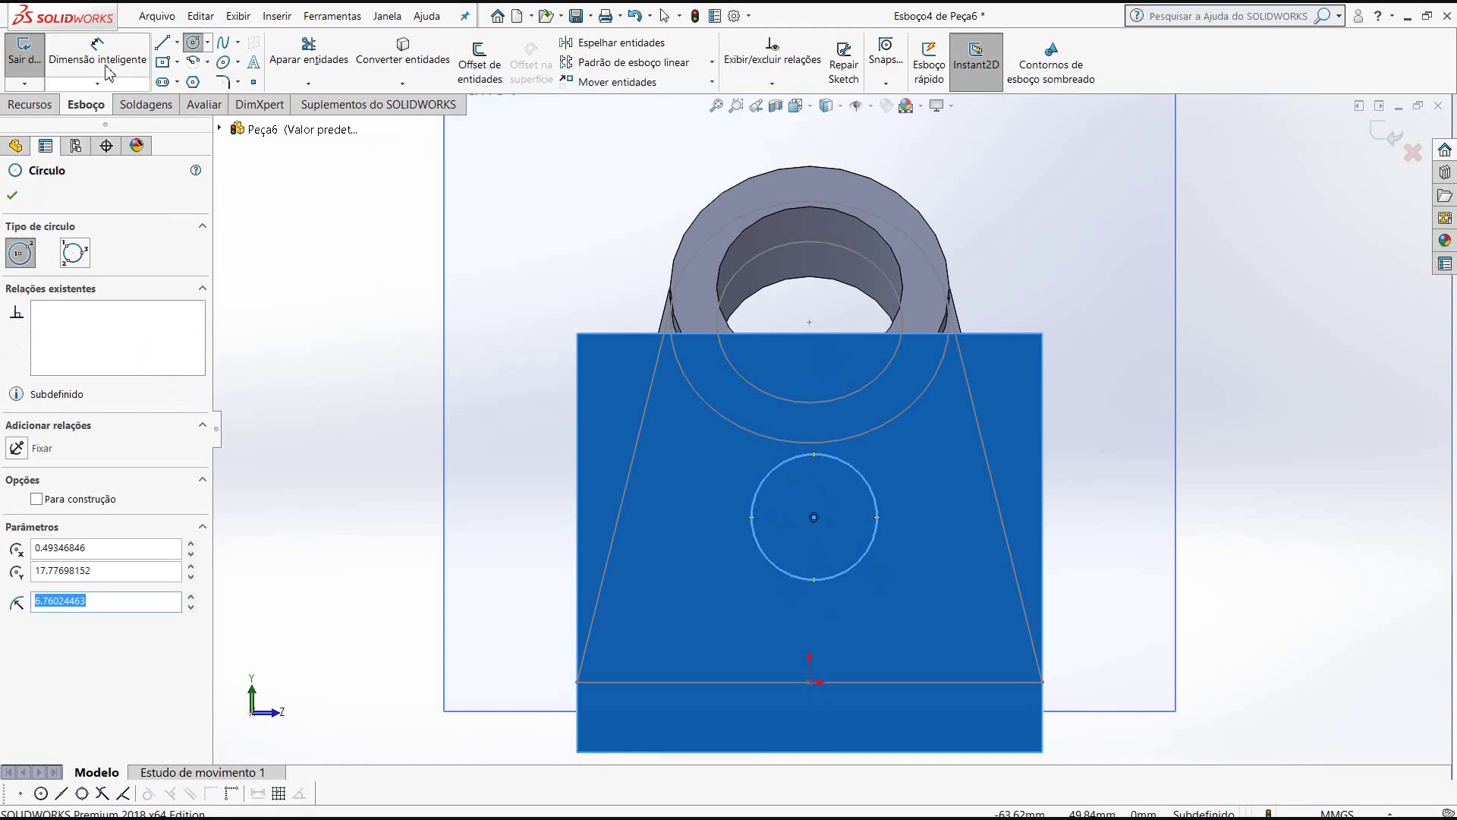
pyautogui.click(751, 518)
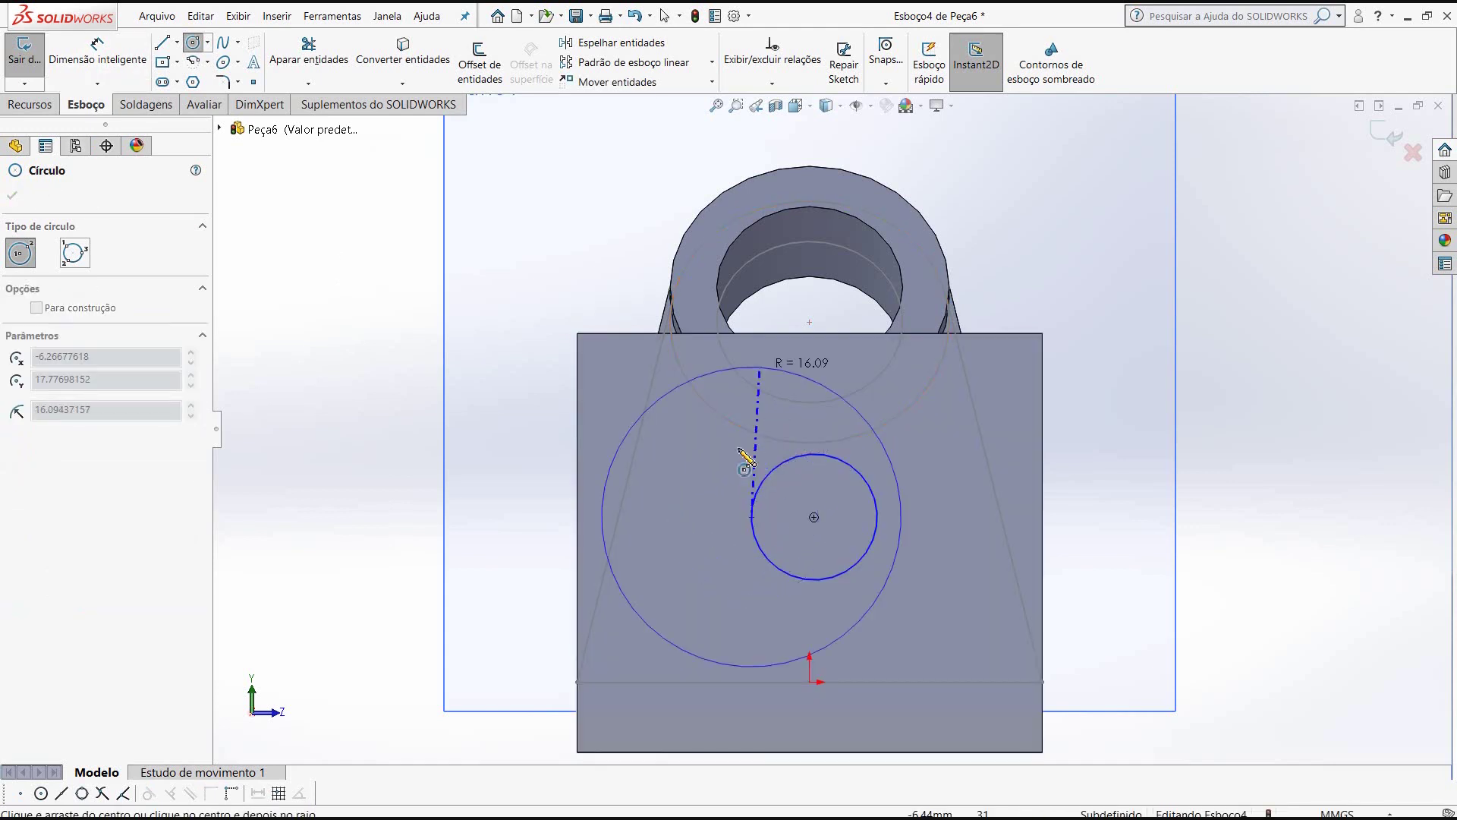
pyautogui.press('Escape')
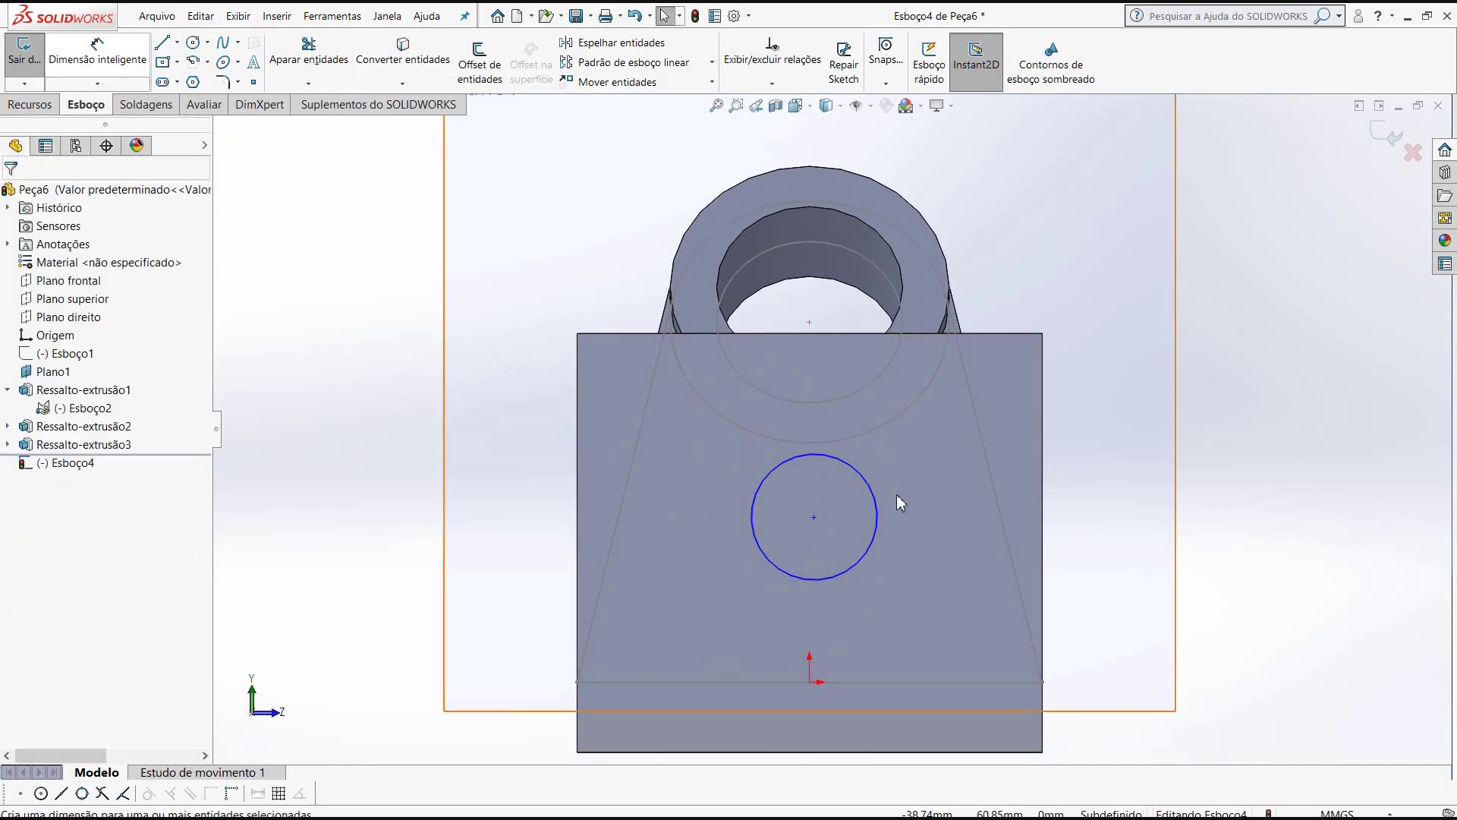
# - Give the circle a 15 mm diameter dimension
pyautogui.click(116, 58)
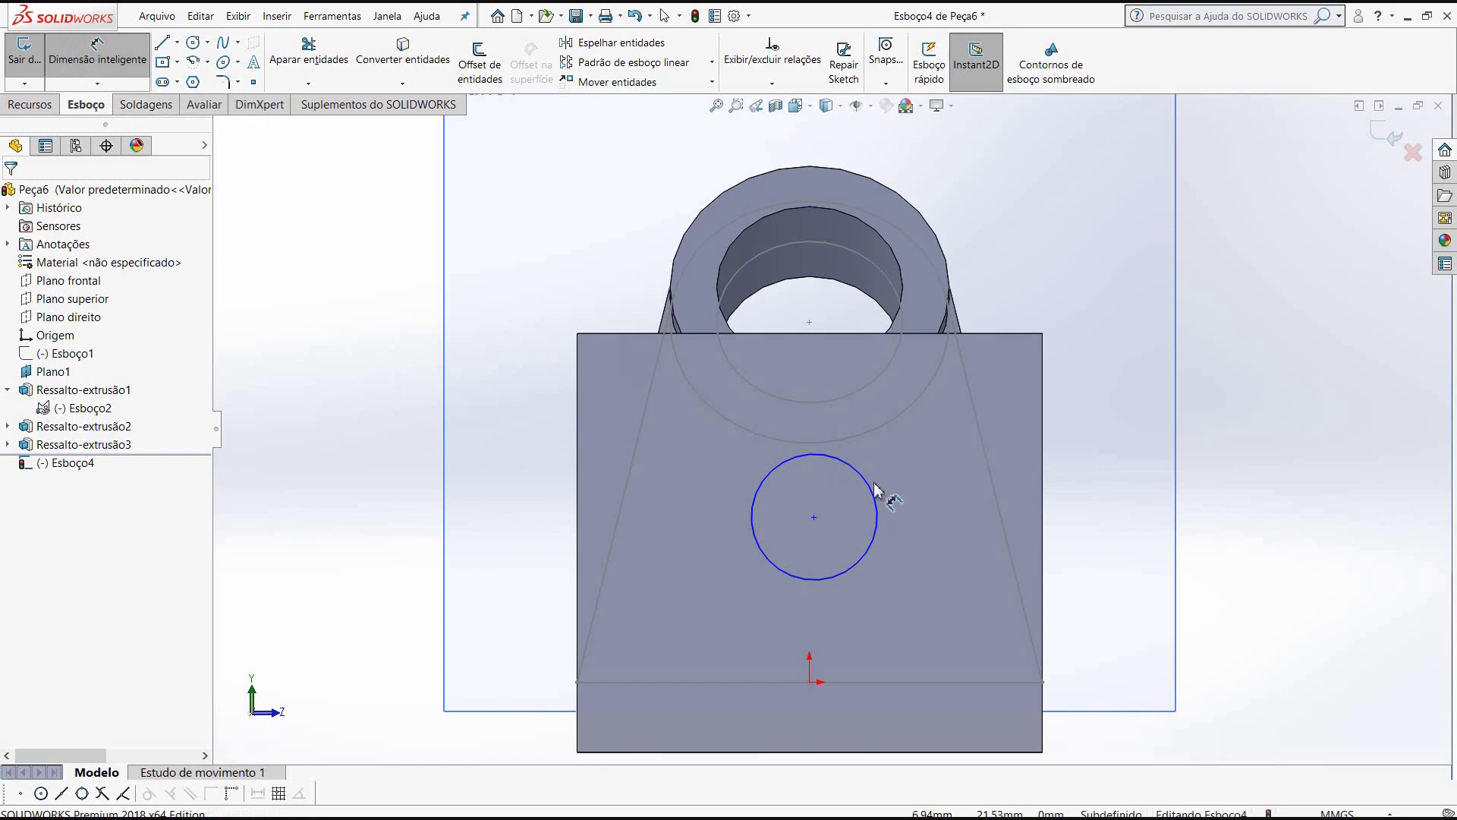
pyautogui.click(900, 469)
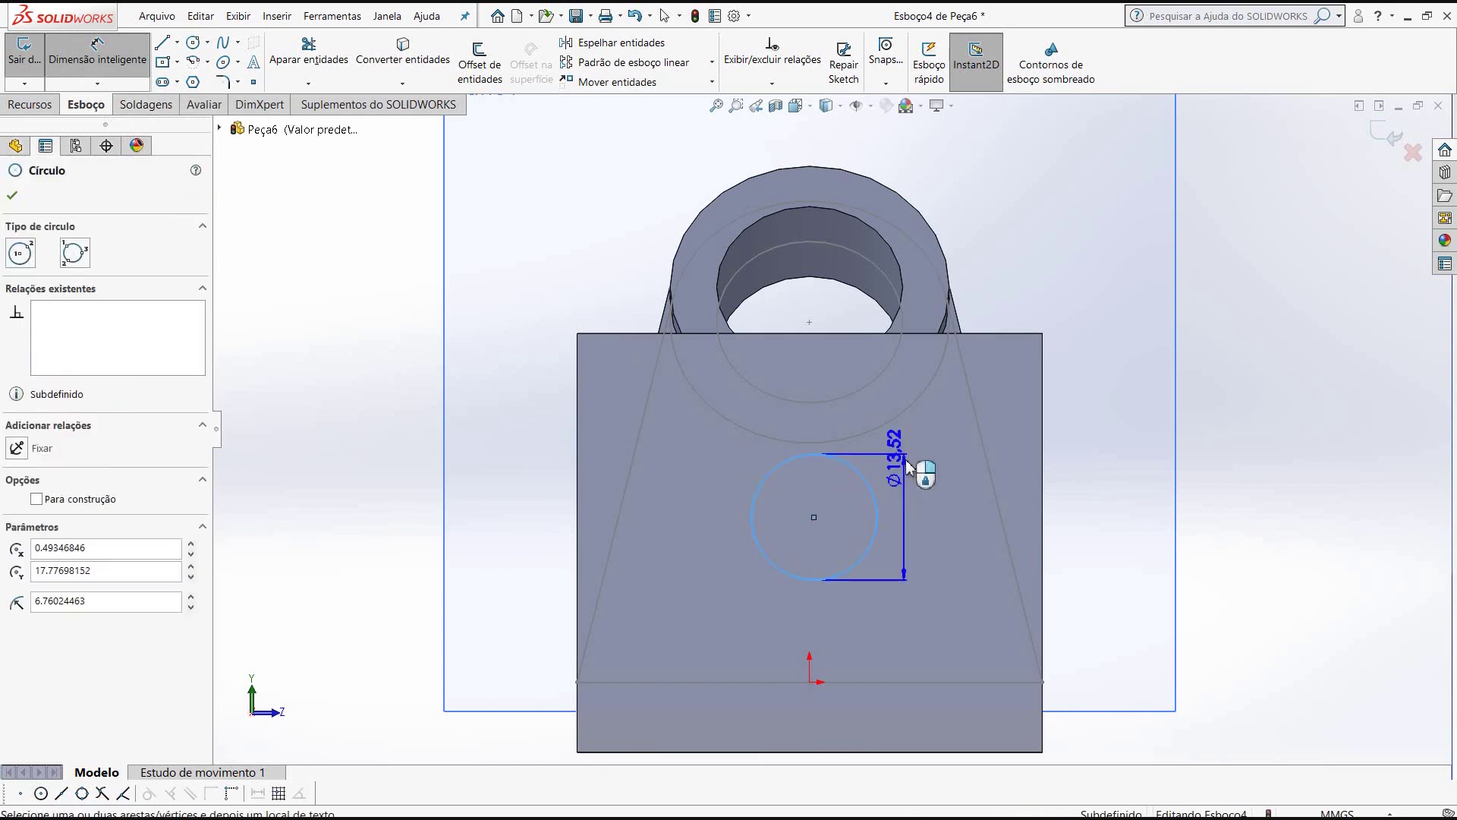
pyautogui.click(917, 461)
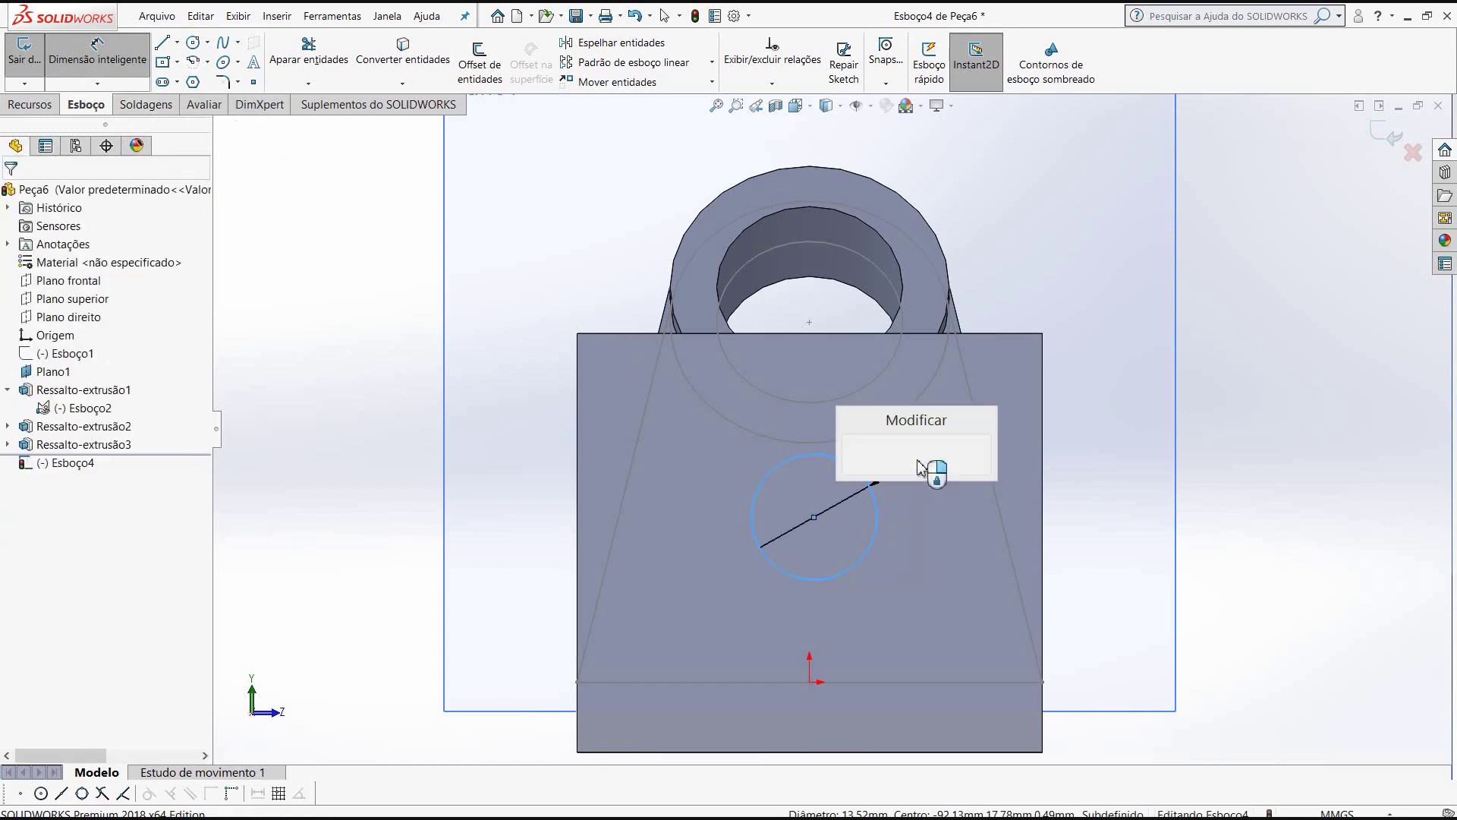
pyautogui.write('15')
pyautogui.press('Return')
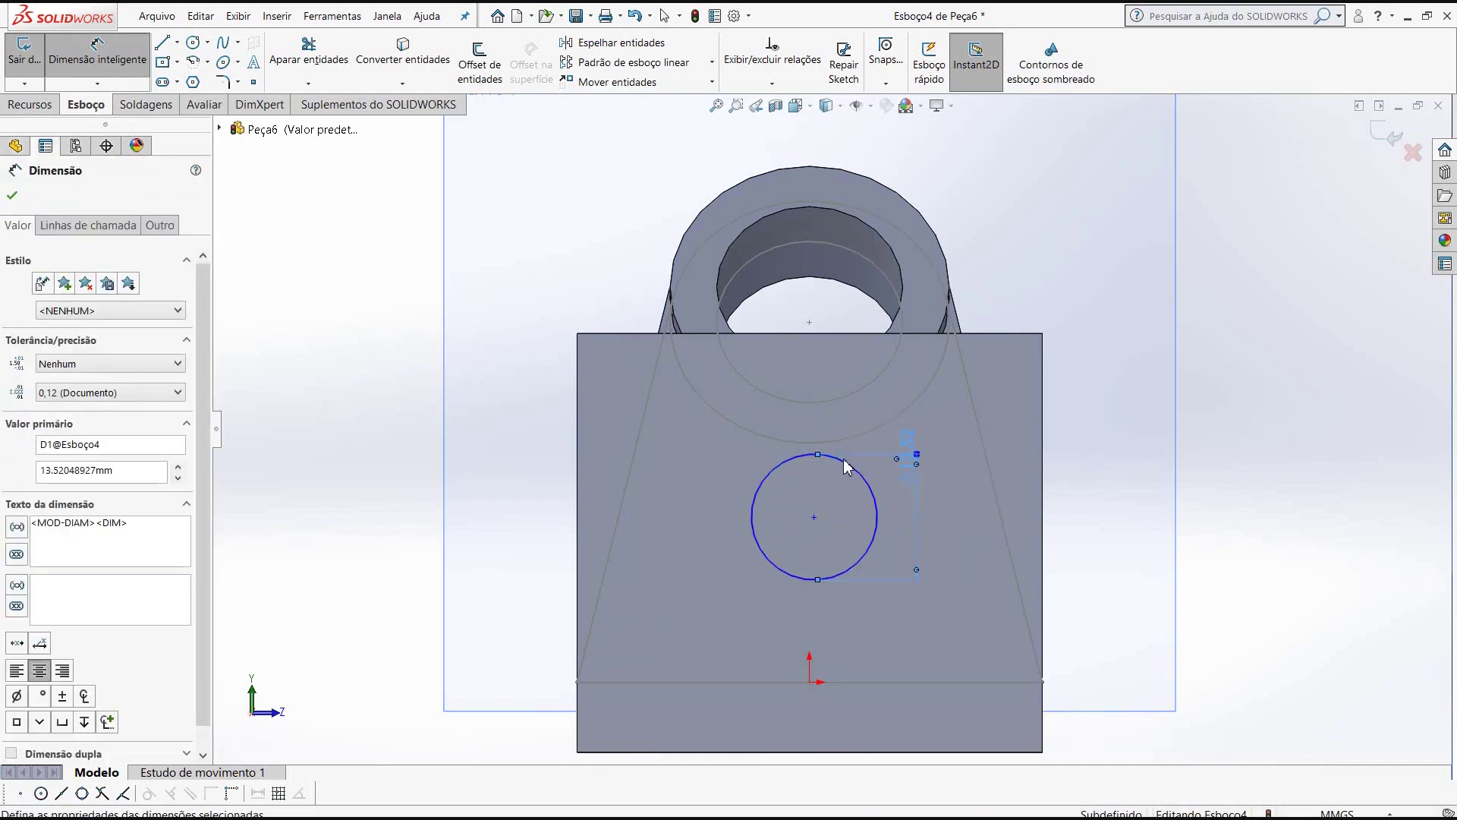
# - Draw lines from the 15 mm circle's sides up to the web's top edge
pyautogui.click(166, 47)
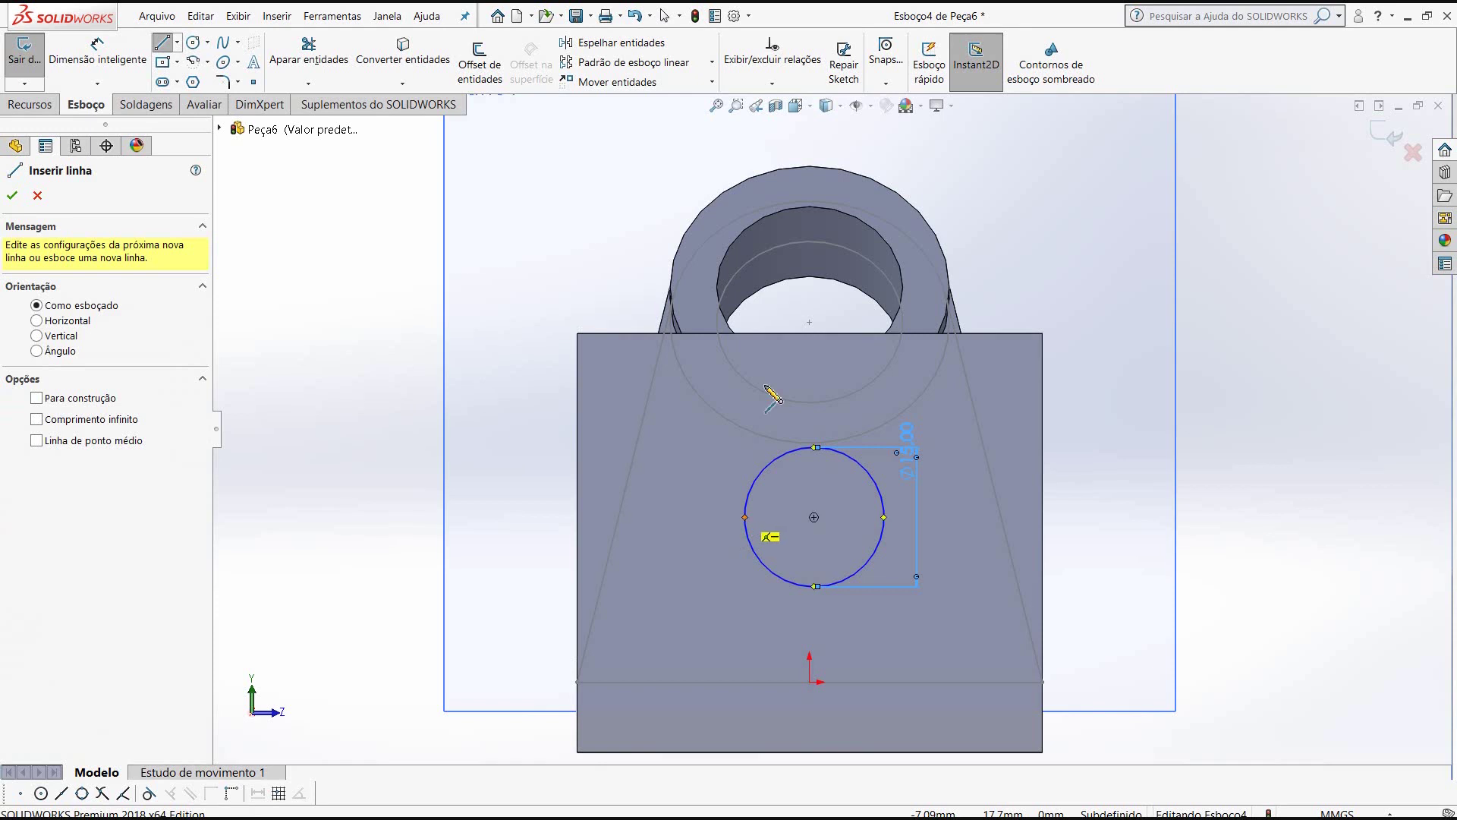
pyautogui.click(745, 517)
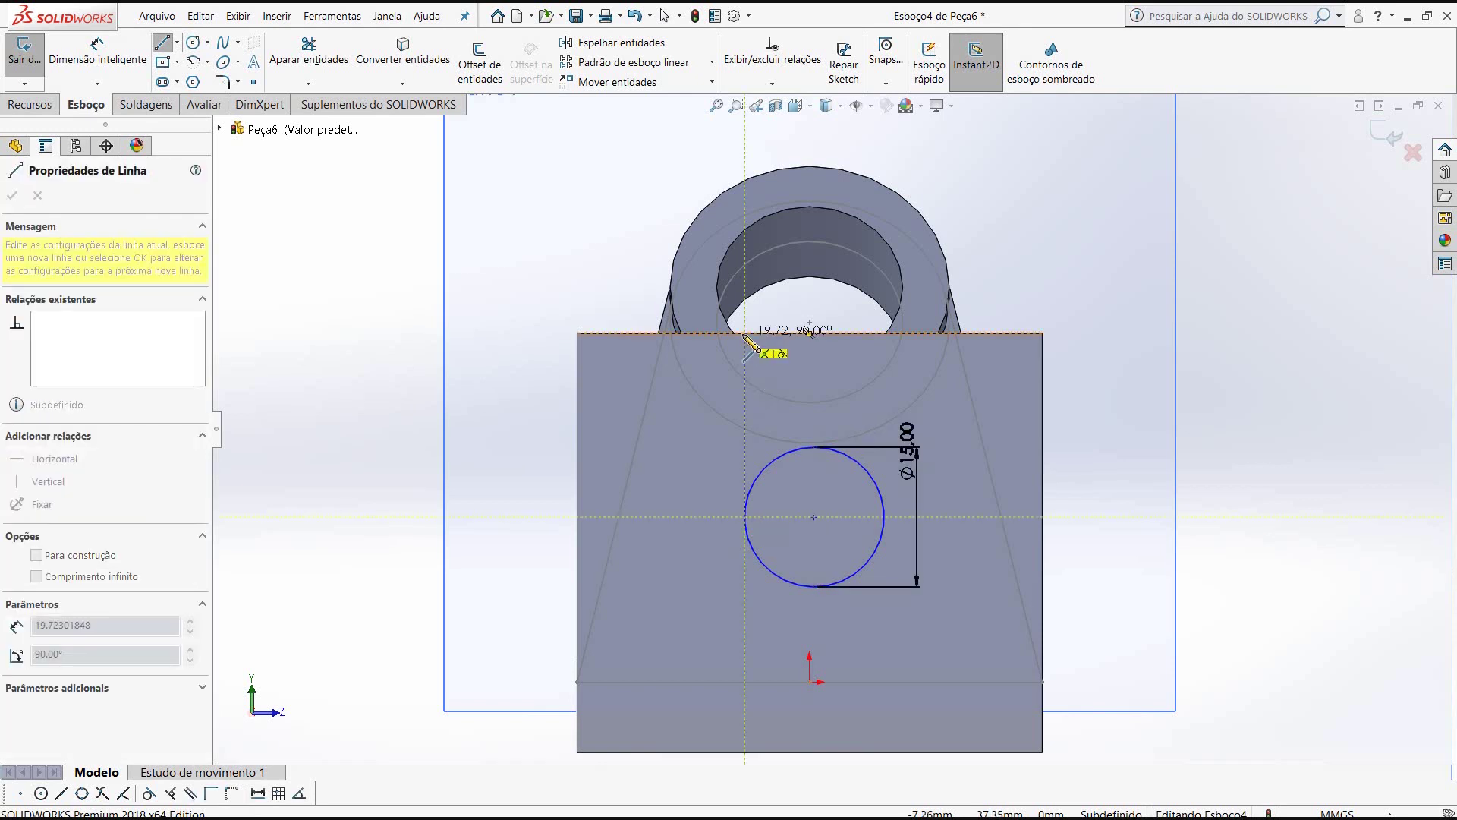
pyautogui.click(744, 323)
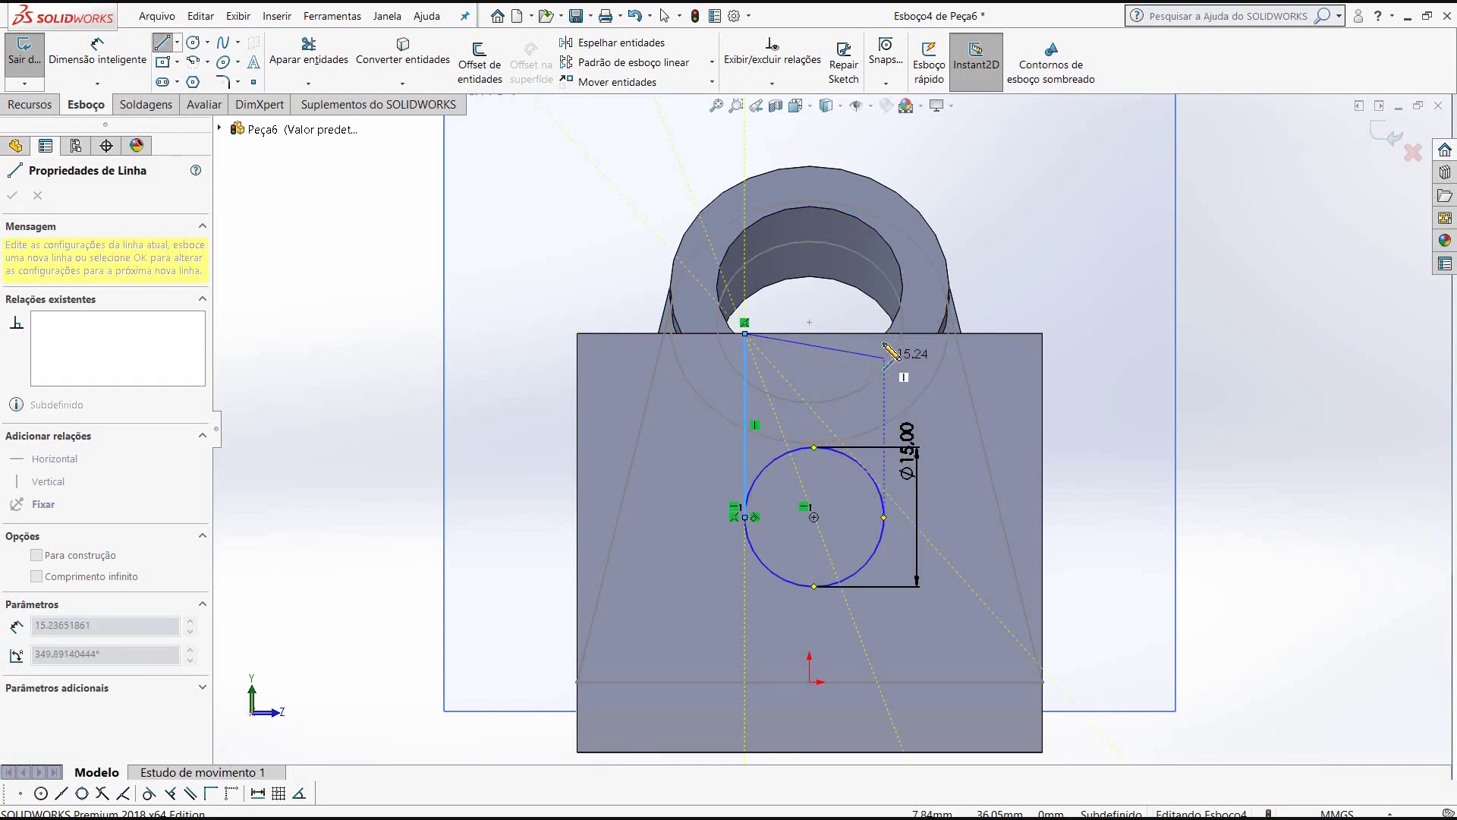
pyautogui.click(884, 333)
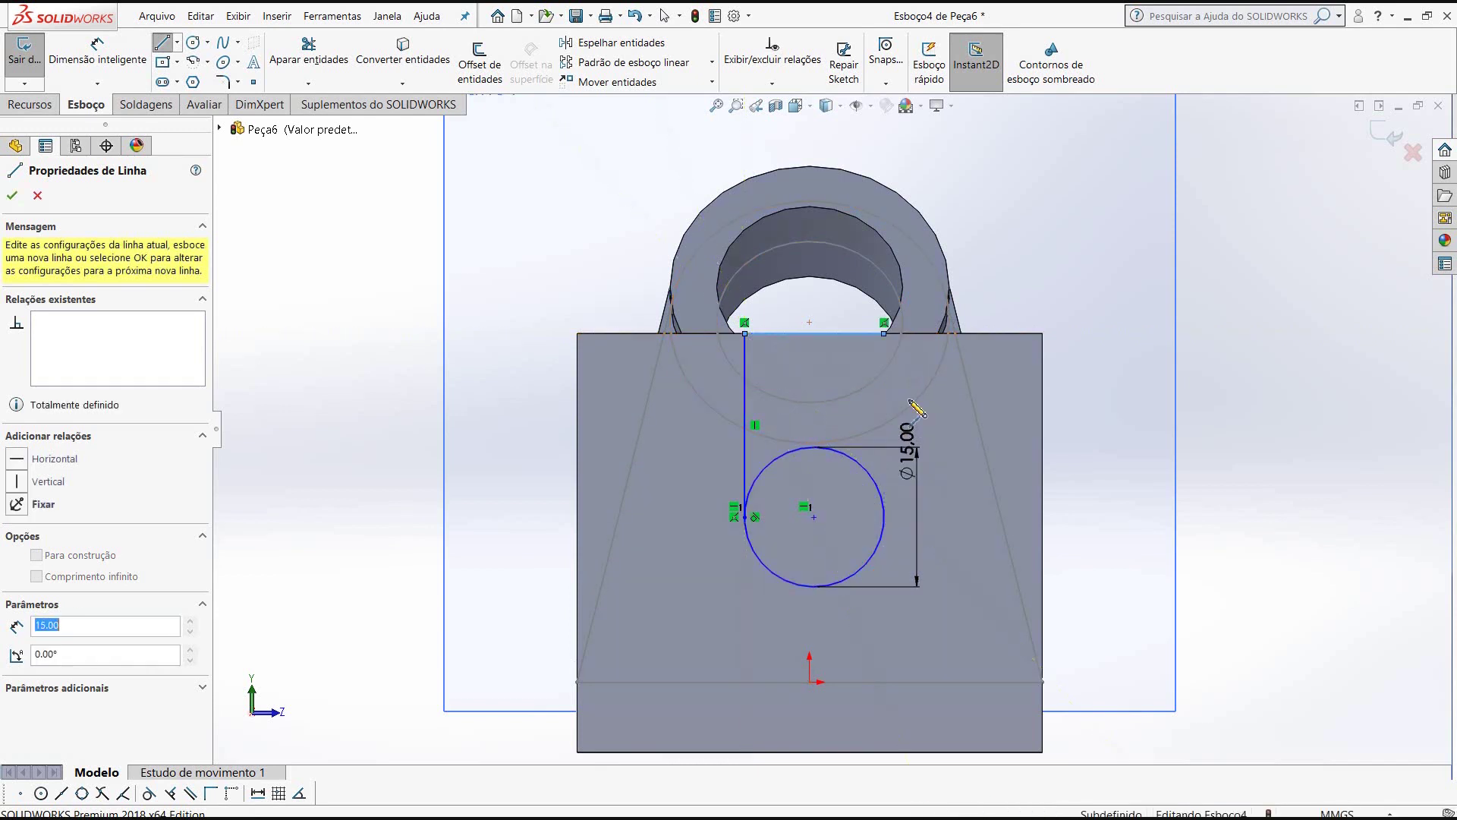
pyautogui.rightClick(892, 530)
pyautogui.click(903, 537)
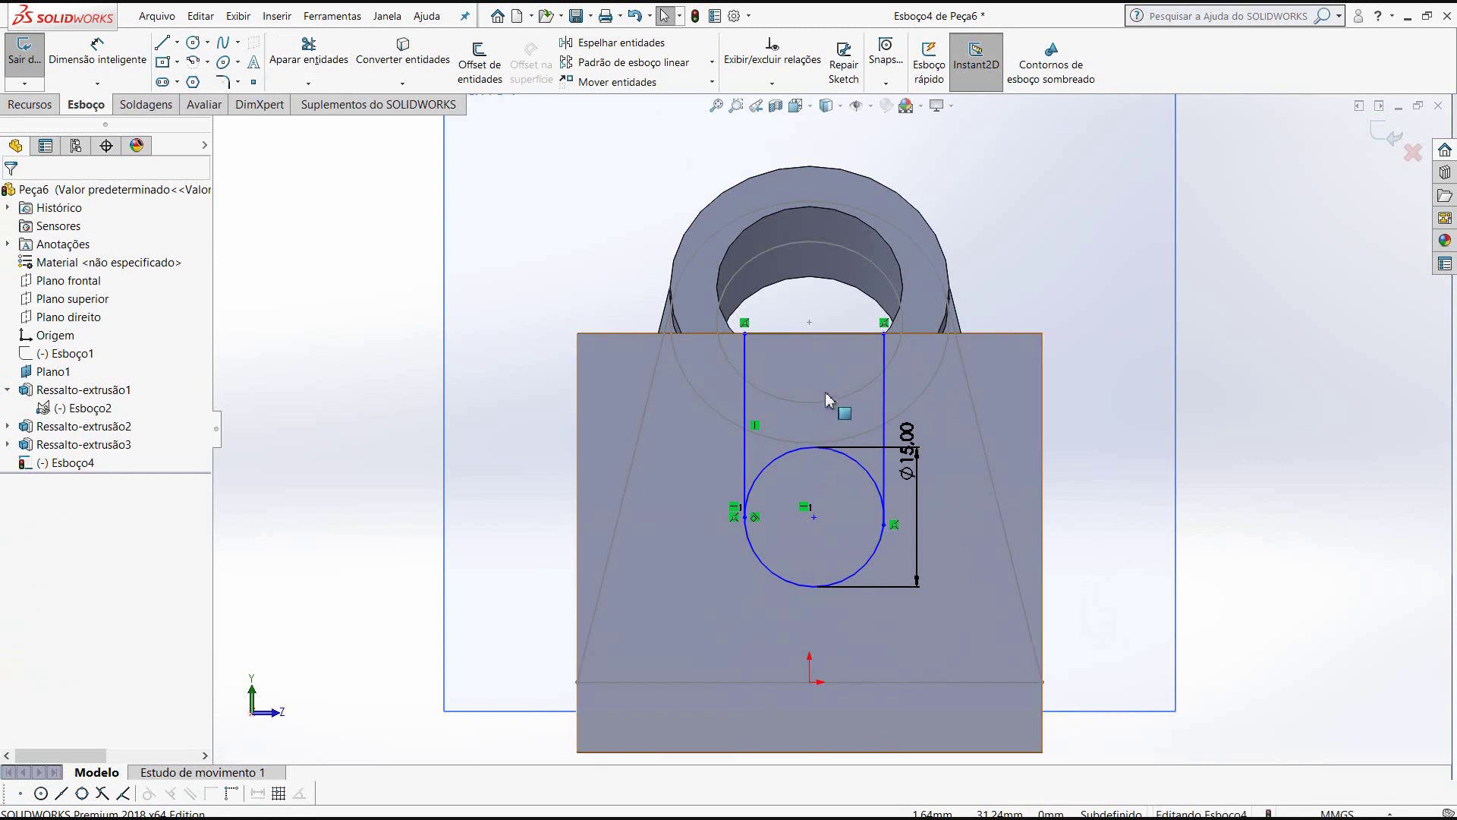
# - Trim away the circle's upper arc to leave a U-shaped slot outline
pyautogui.moveTo(824, 391); pyautogui.dragTo(797, 501)
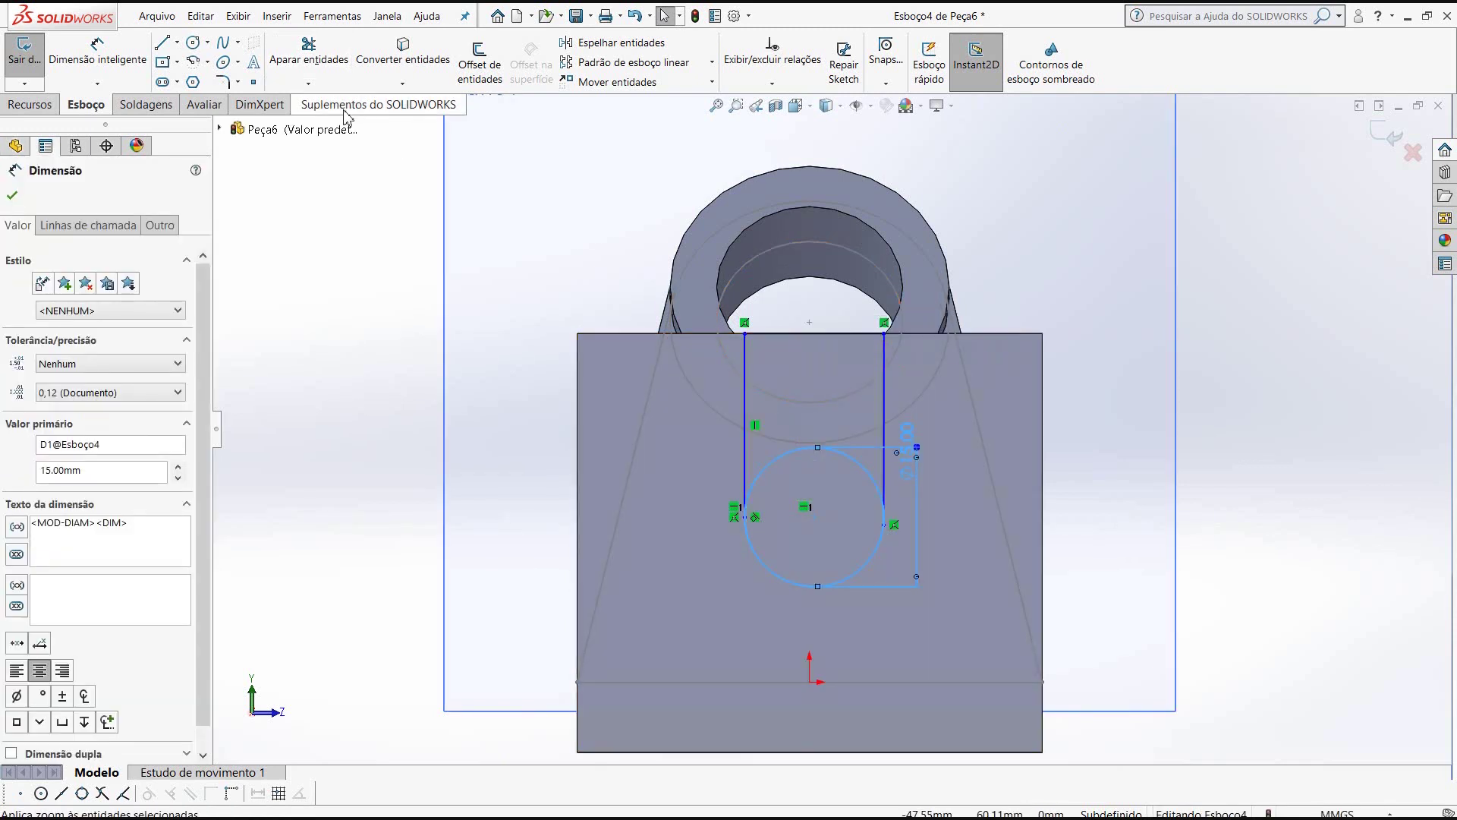
pyautogui.click(308, 53)
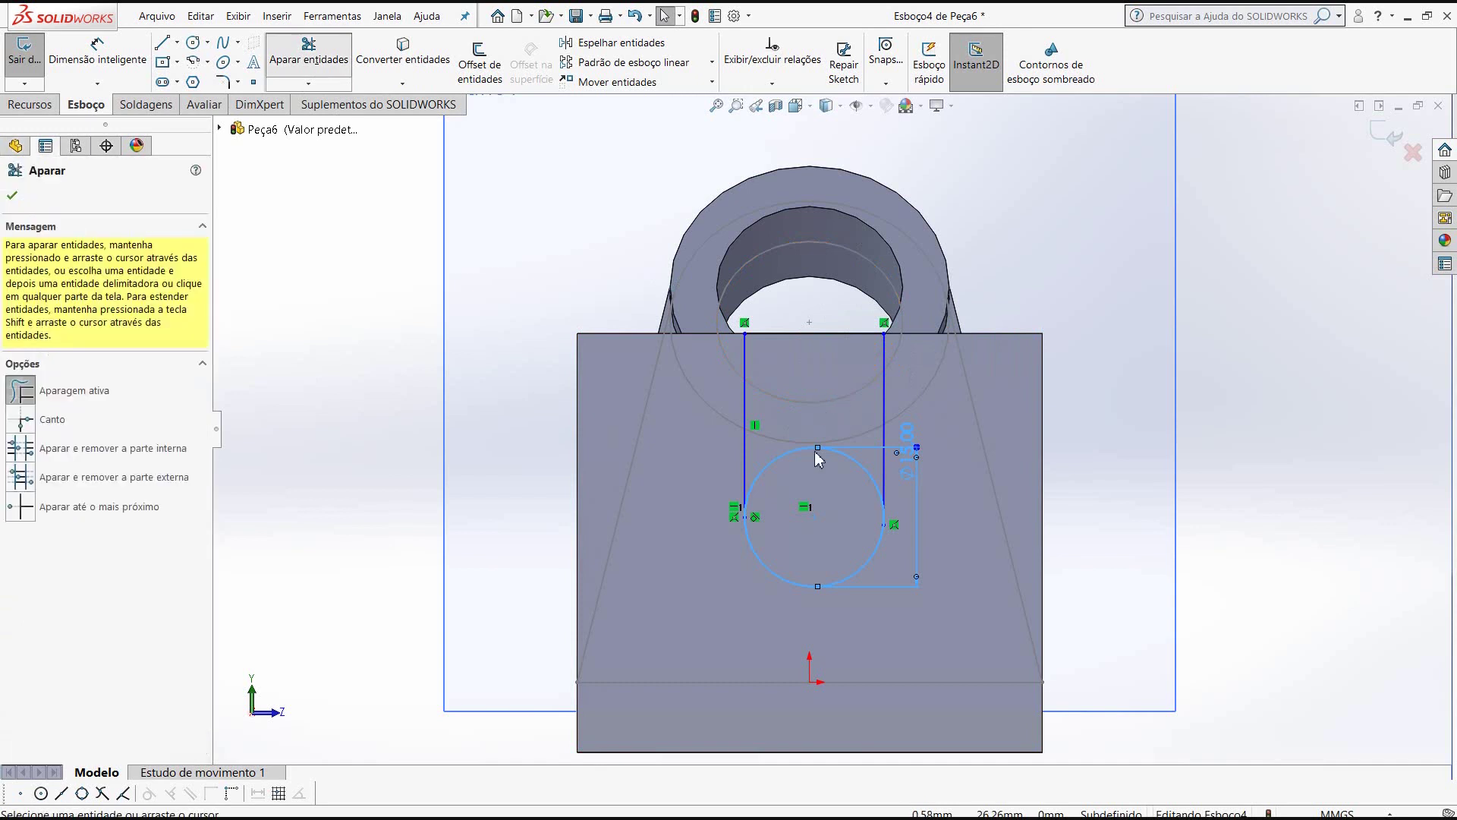
pyautogui.moveTo(815, 437); pyautogui.dragTo(817, 531)
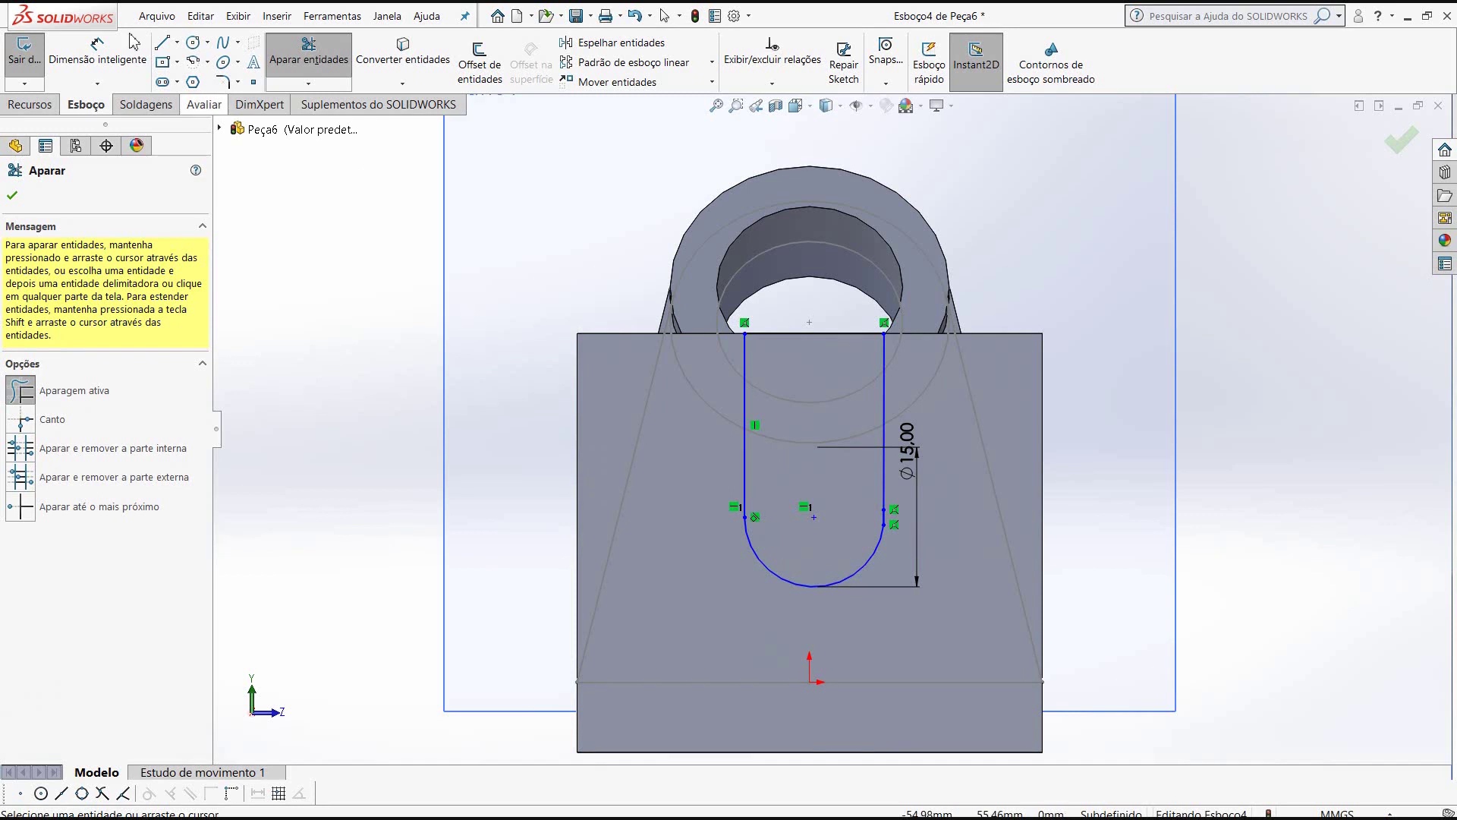
# - Offset the web face outline 10 mm inward as a rectangle
pyautogui.click(479, 64)
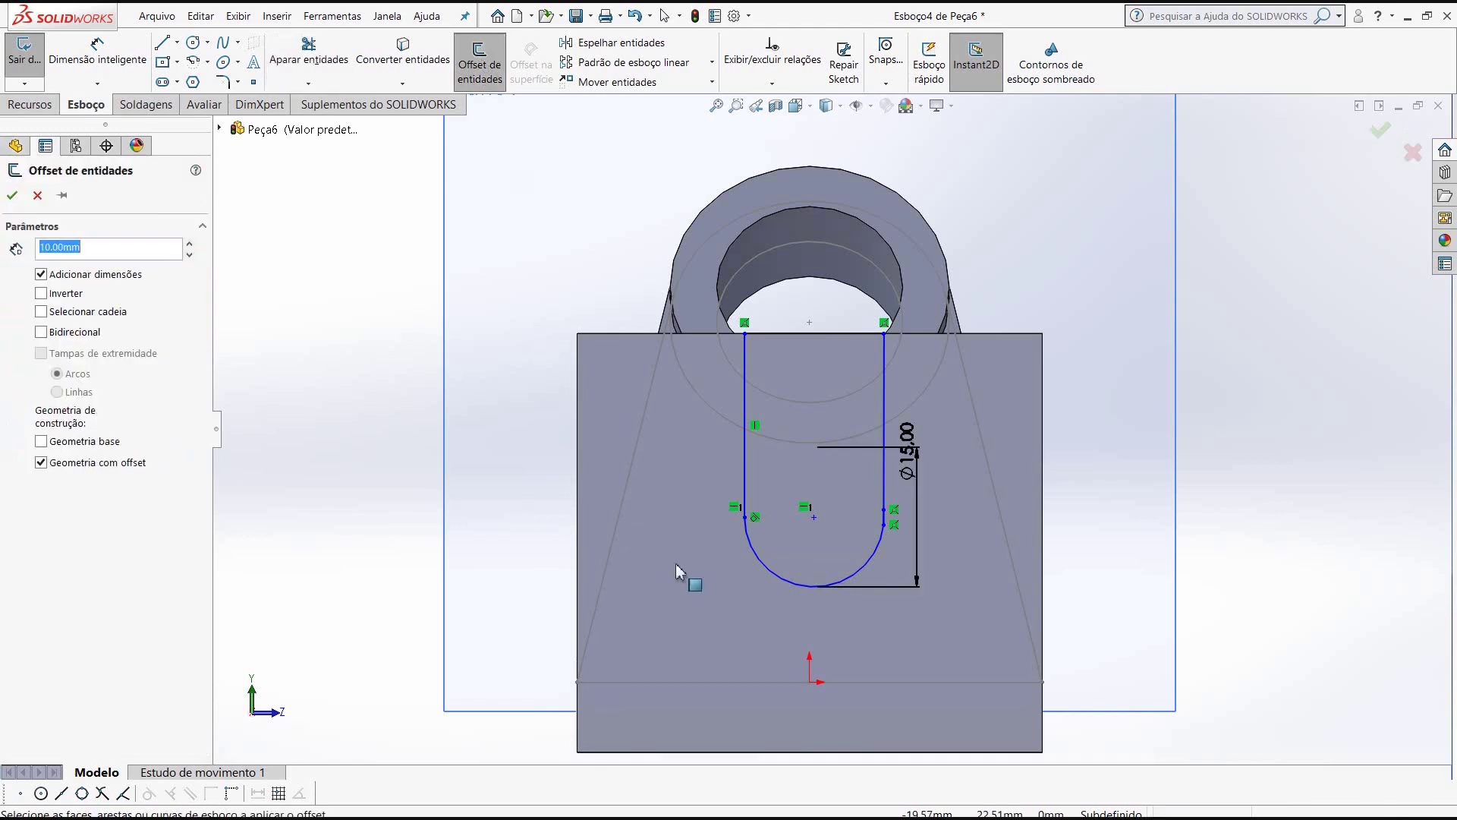
pyautogui.click(768, 581)
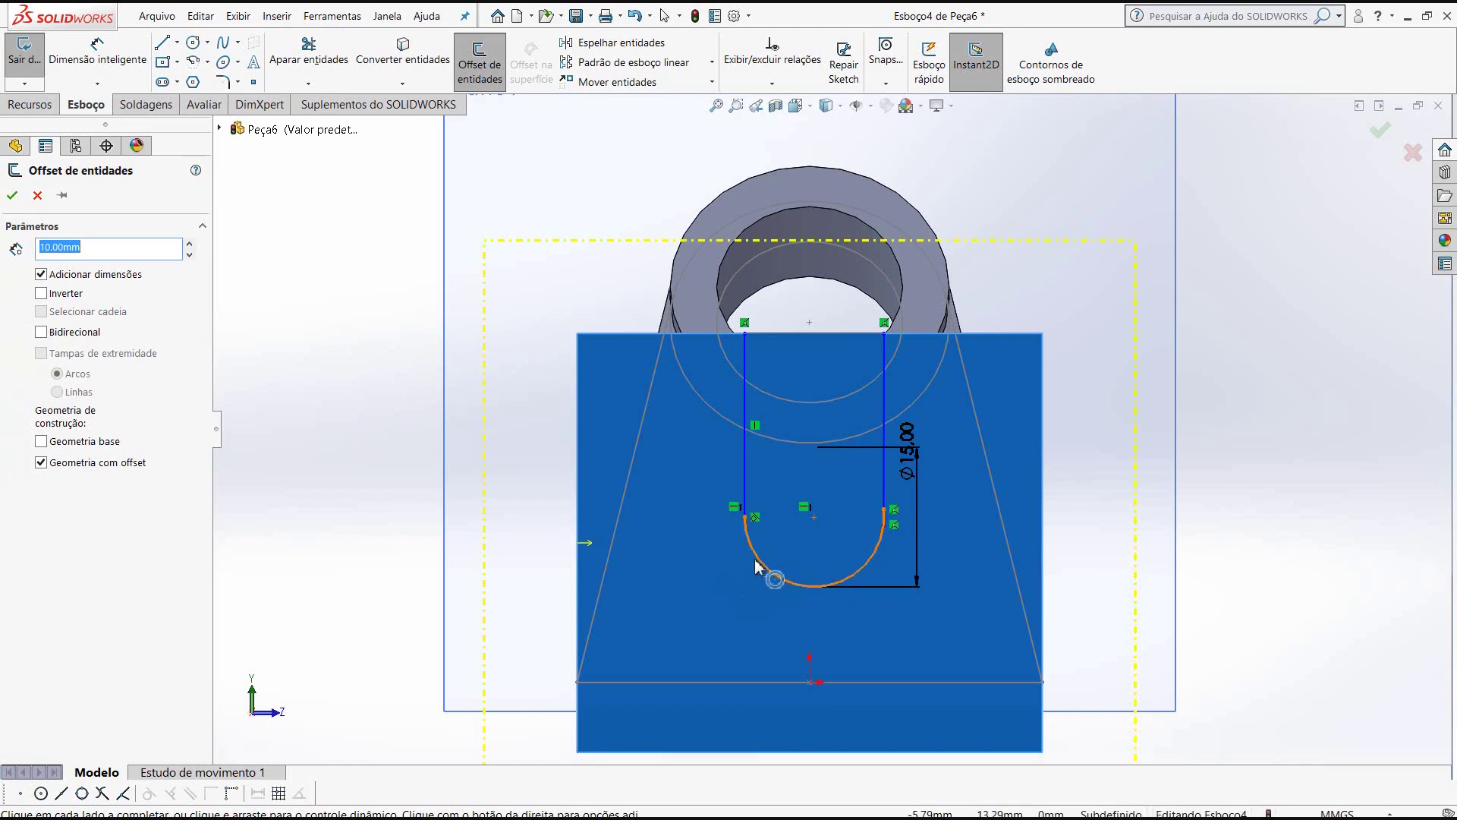
pyautogui.click(758, 567)
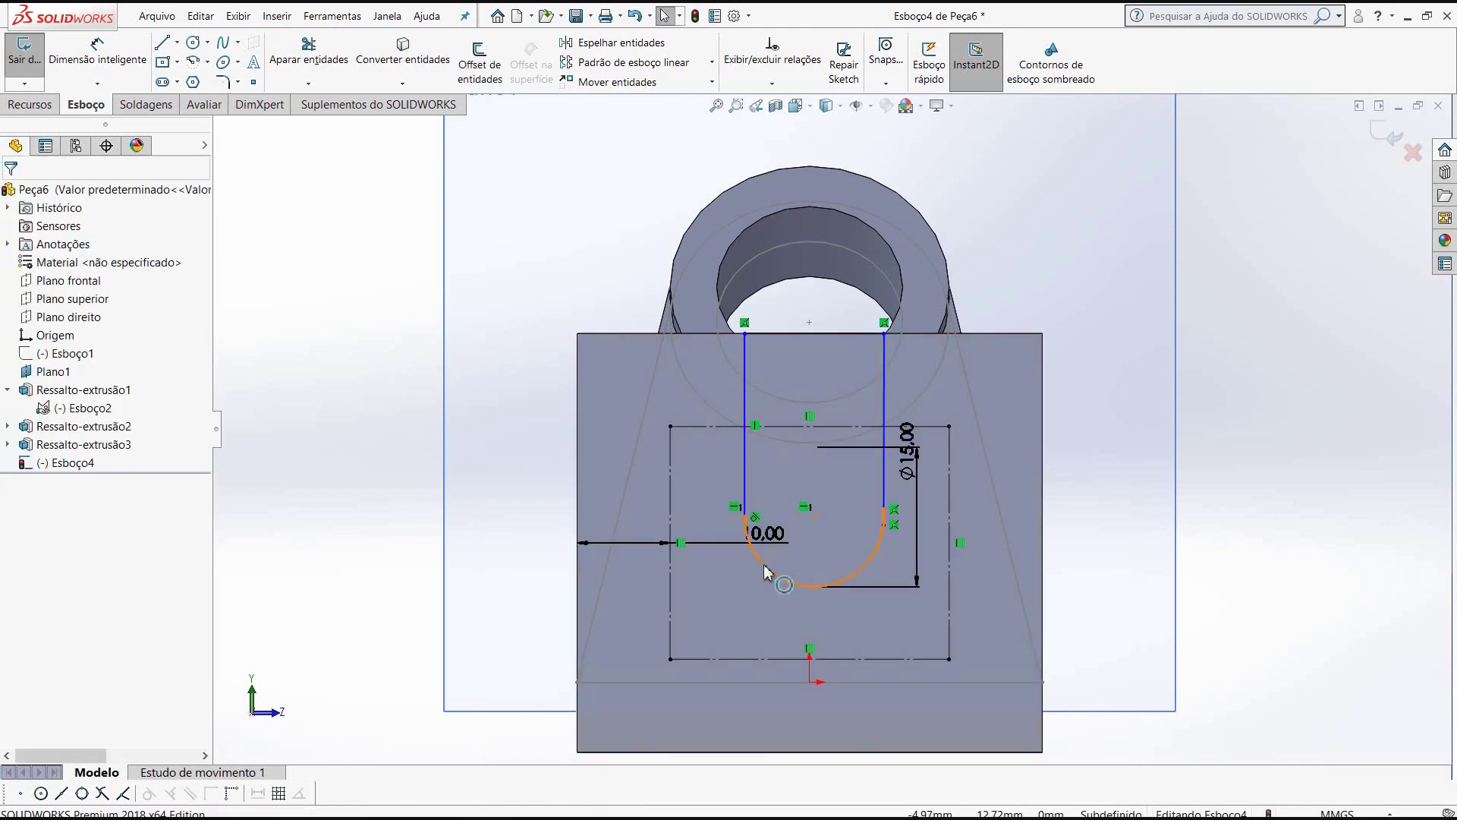
pyautogui.click(765, 568)
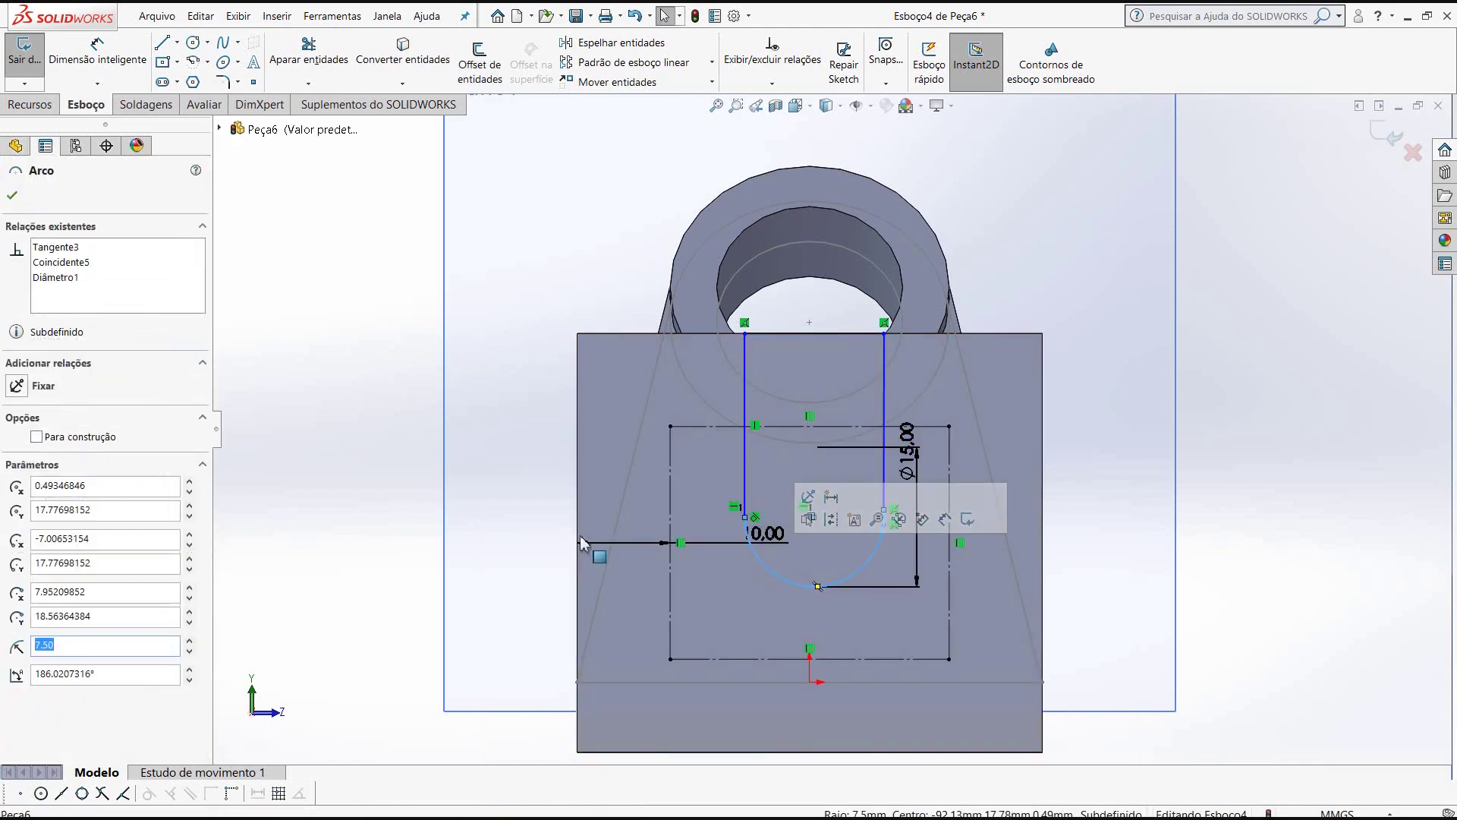
pyautogui.click(16, 196)
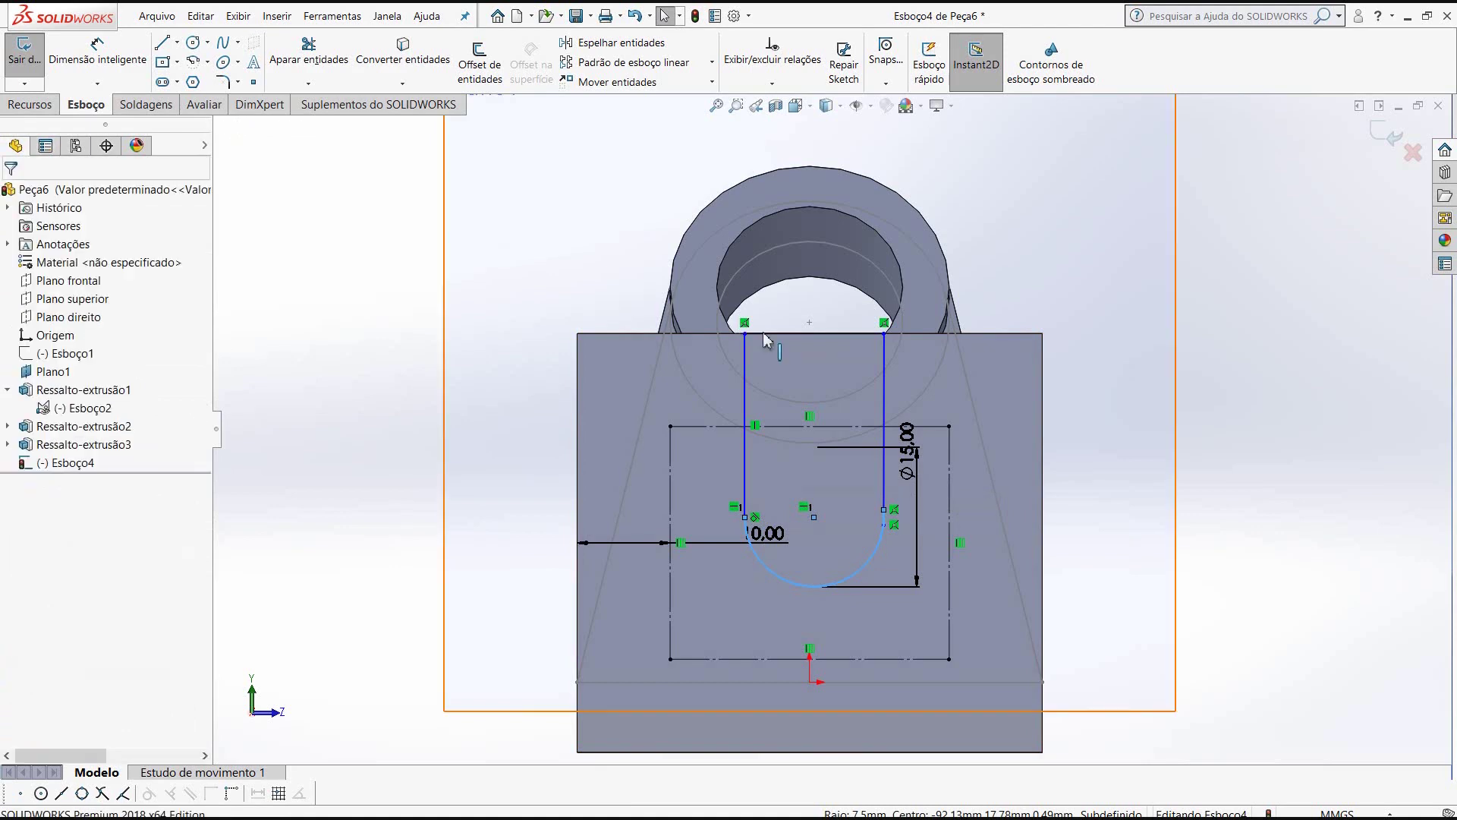
pyautogui.scroll(2, 850, 428)
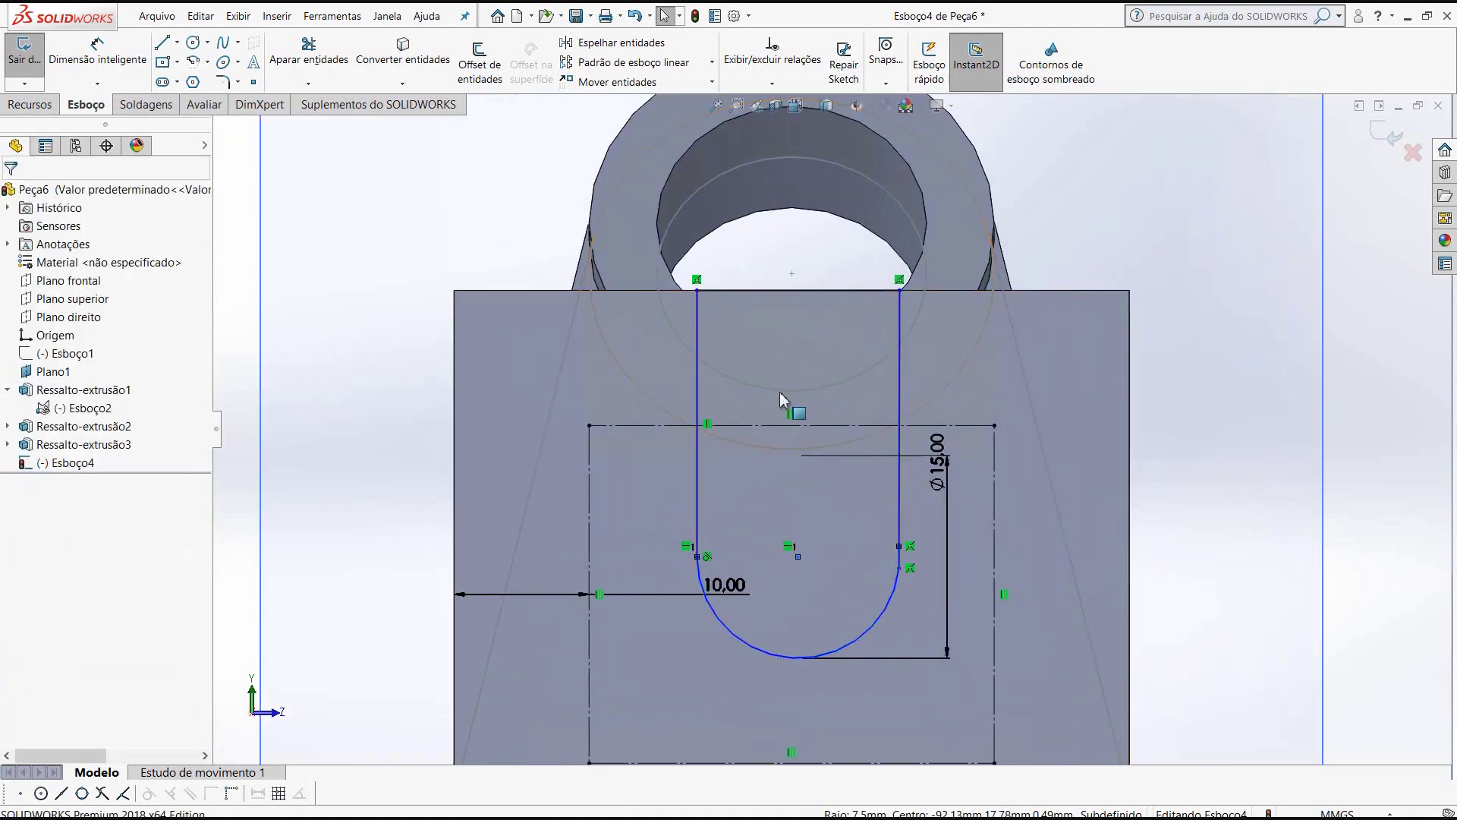
# - Offset the slot's two lines and arc 2 mm outward on one side only
pyautogui.click(480, 65)
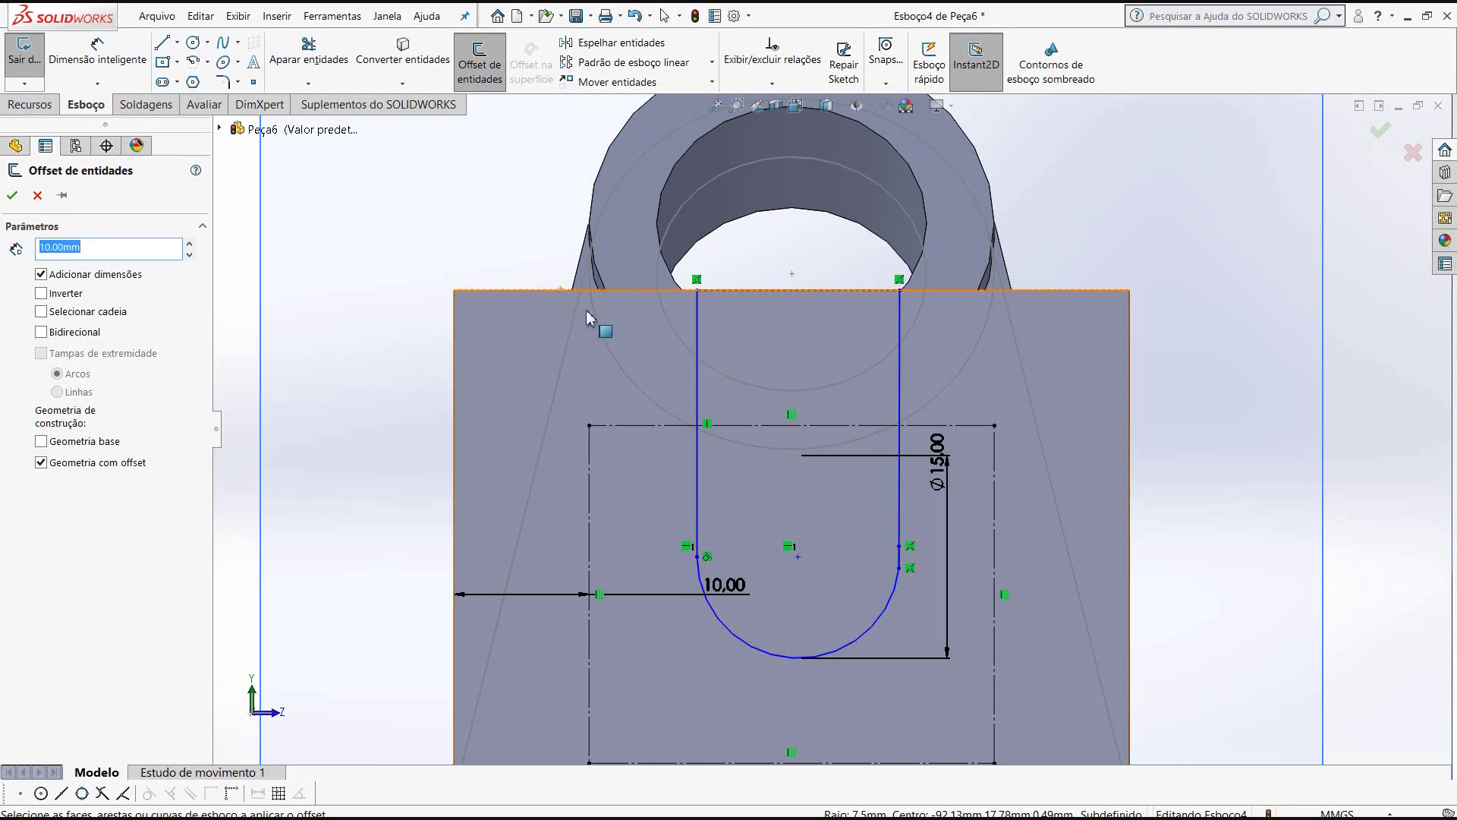
pyautogui.click(698, 336)
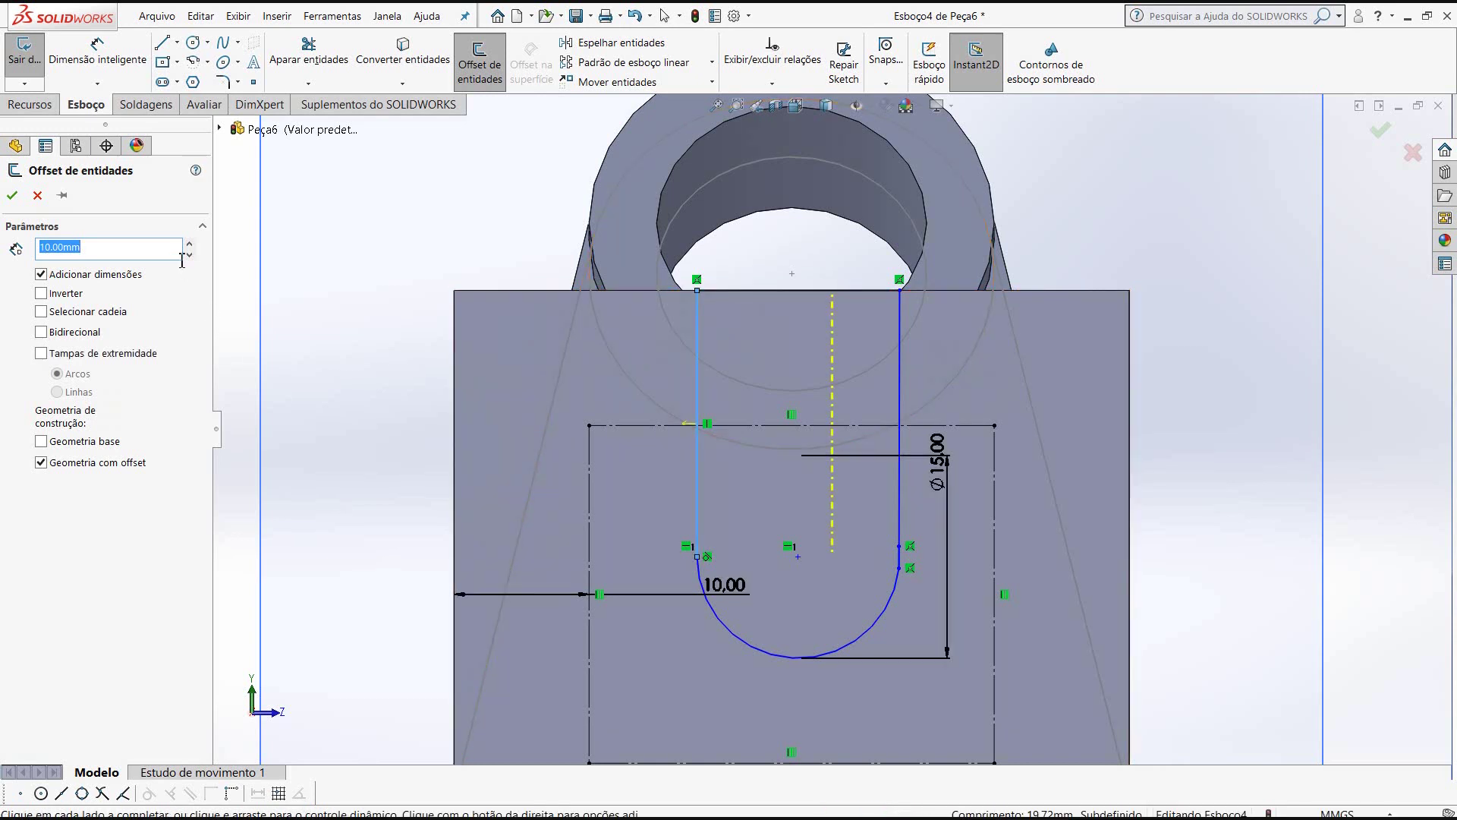
pyautogui.write('1')
pyautogui.press('Return')
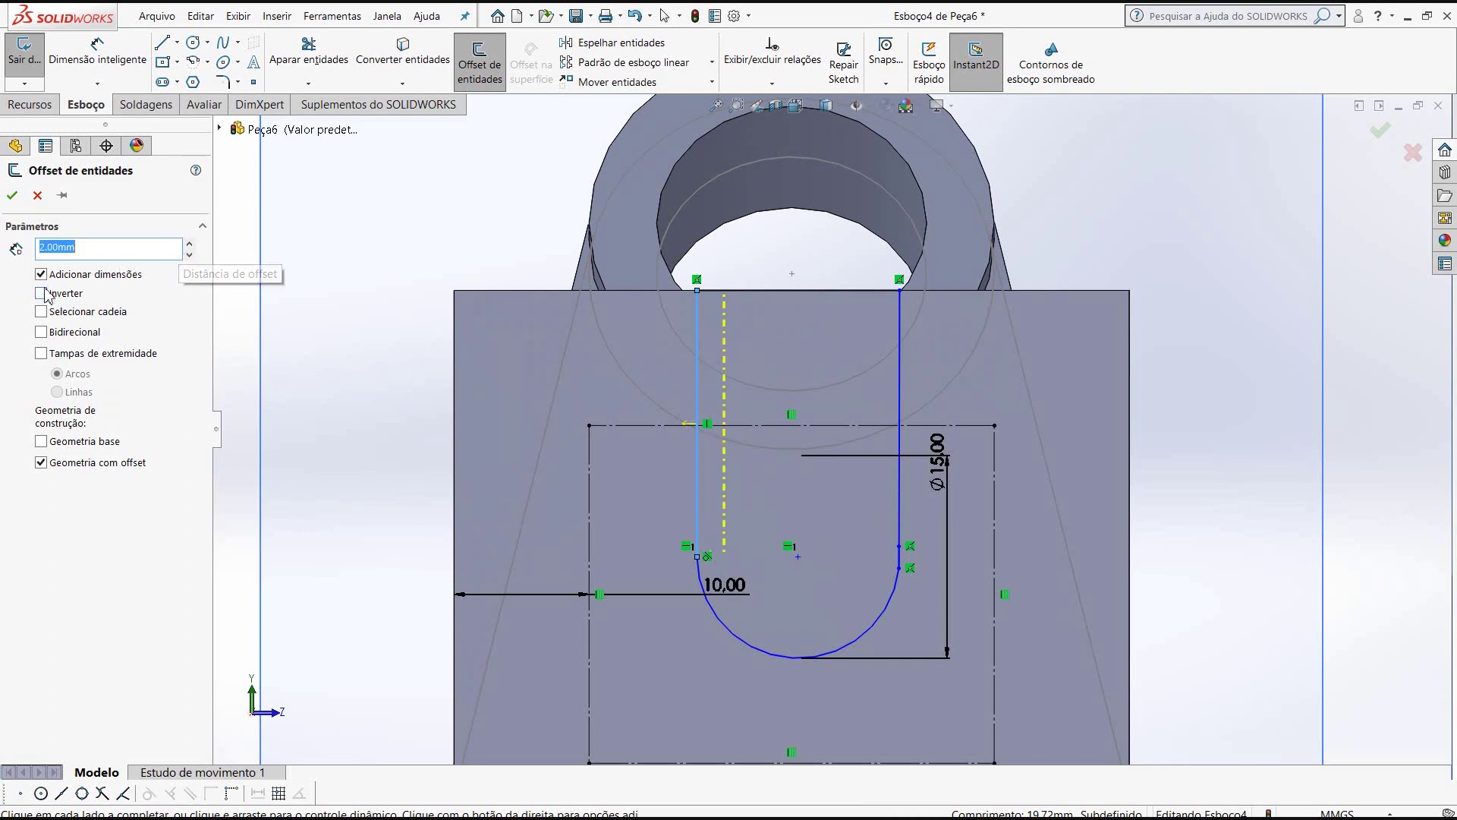
pyautogui.click(41, 333)
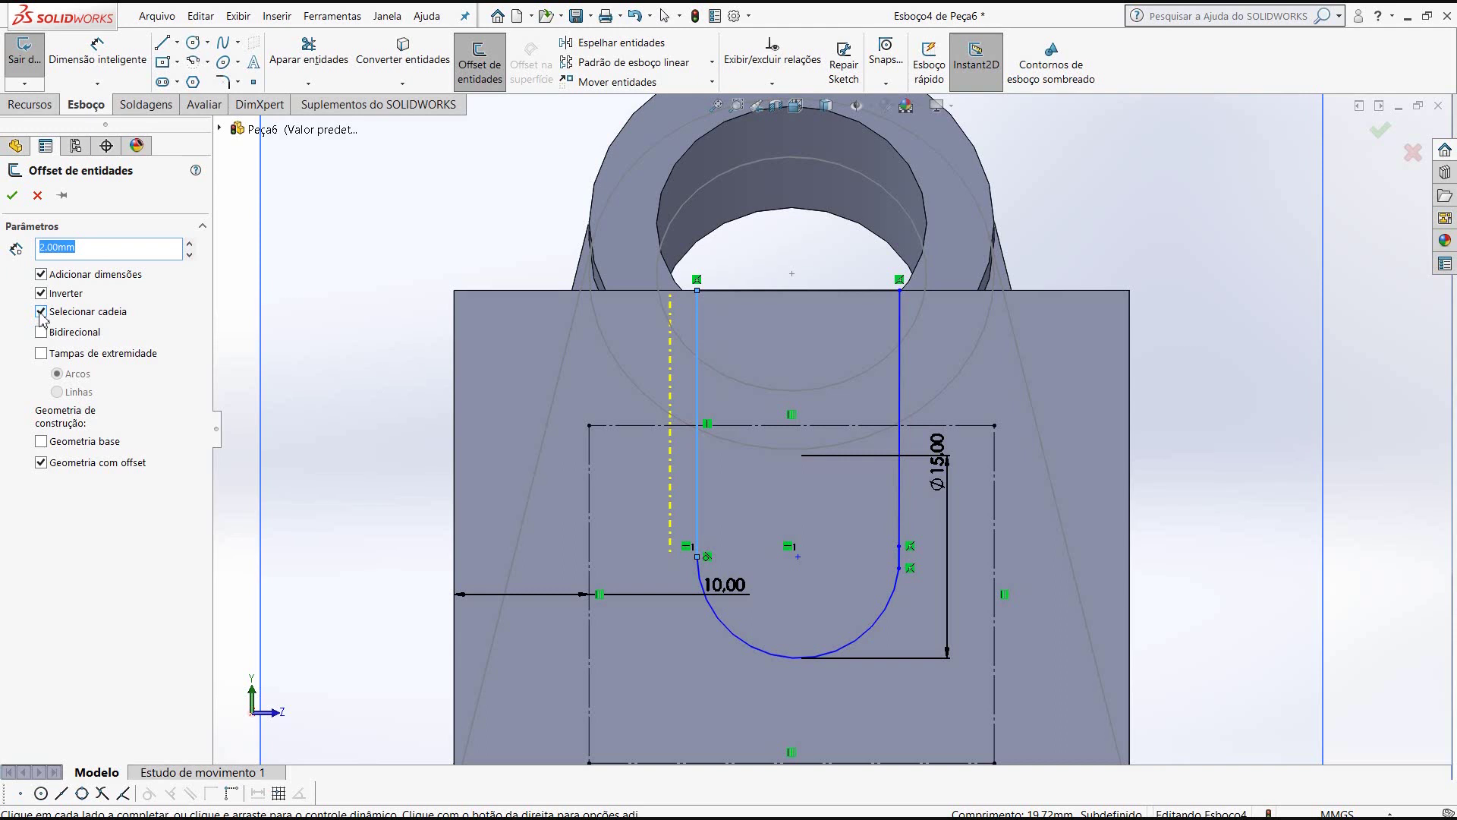
pyautogui.click(735, 637)
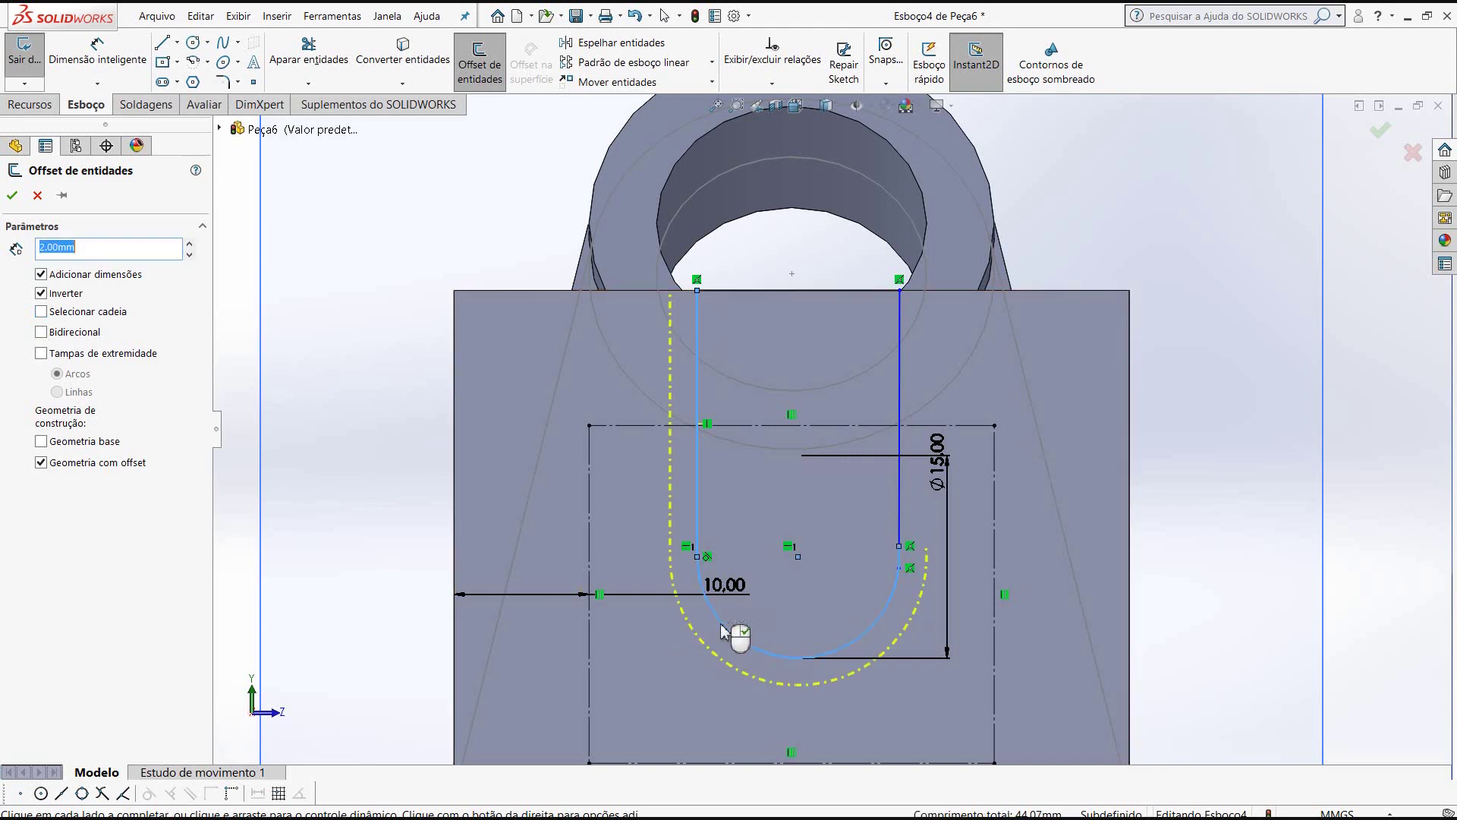
pyautogui.click(901, 509)
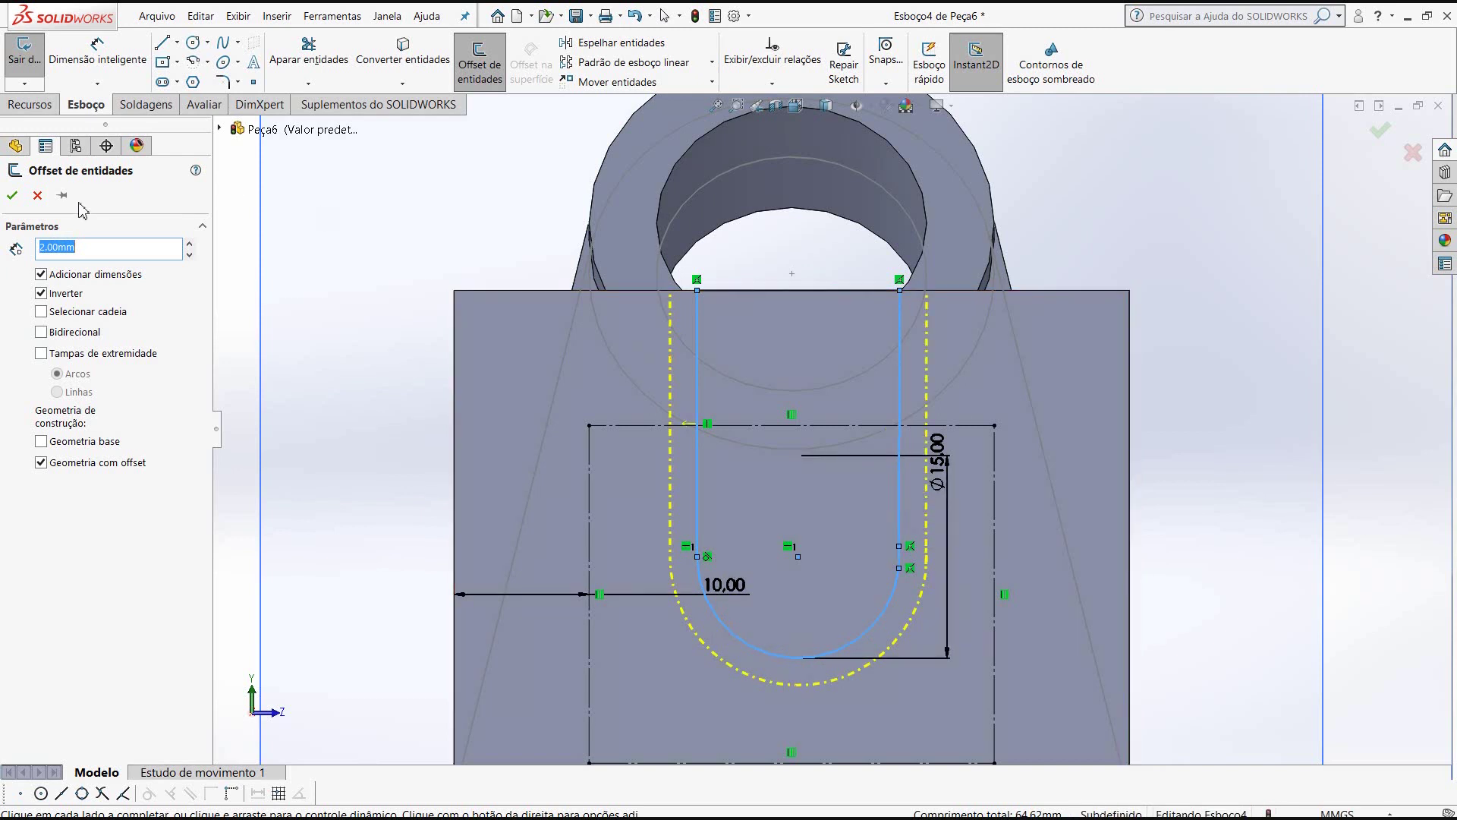
pyautogui.click(12, 196)
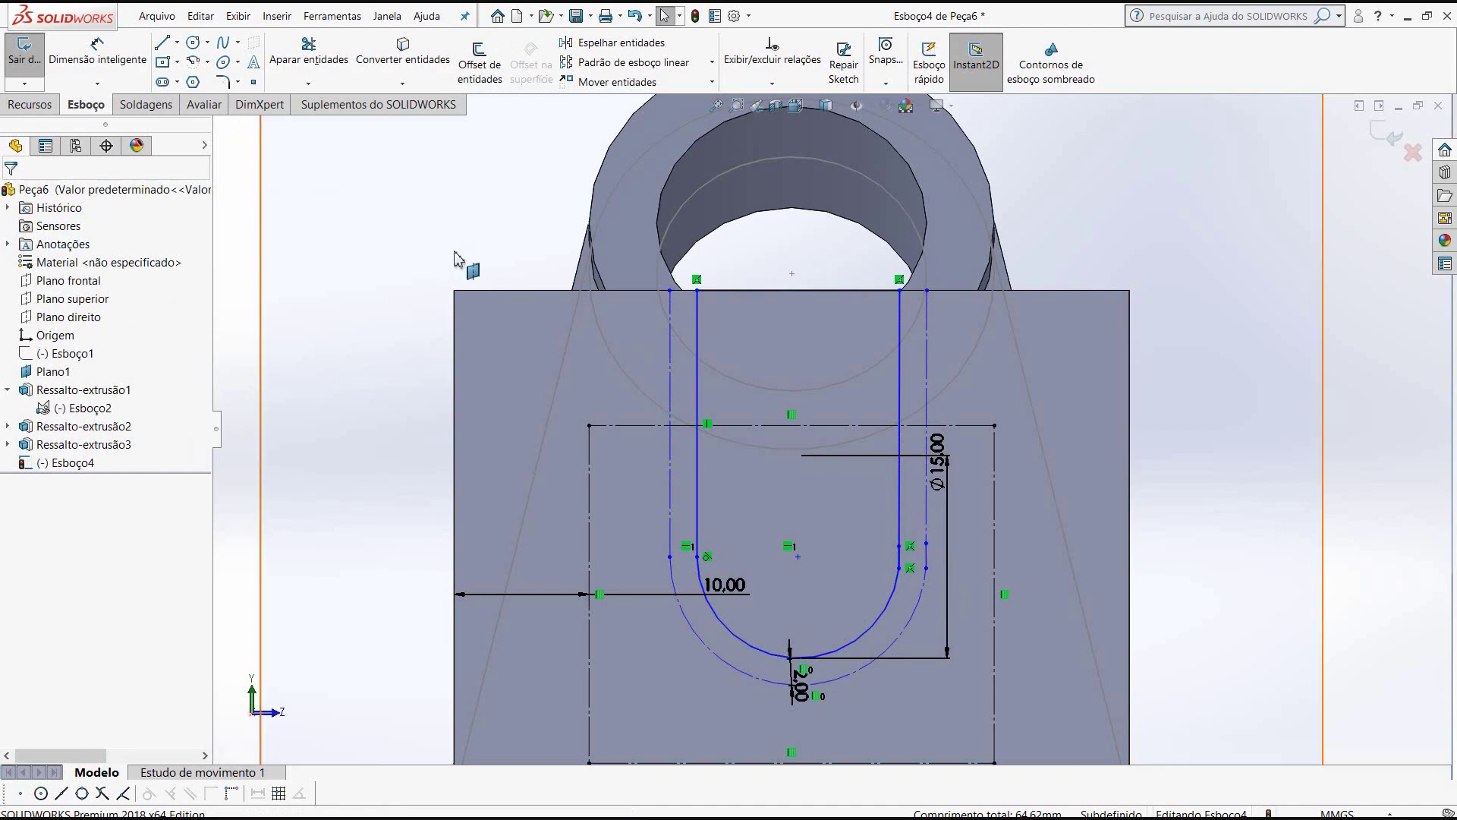
# - Draw a short 2 mm line joining the tops of the two left slot lines
pyautogui.click(167, 47)
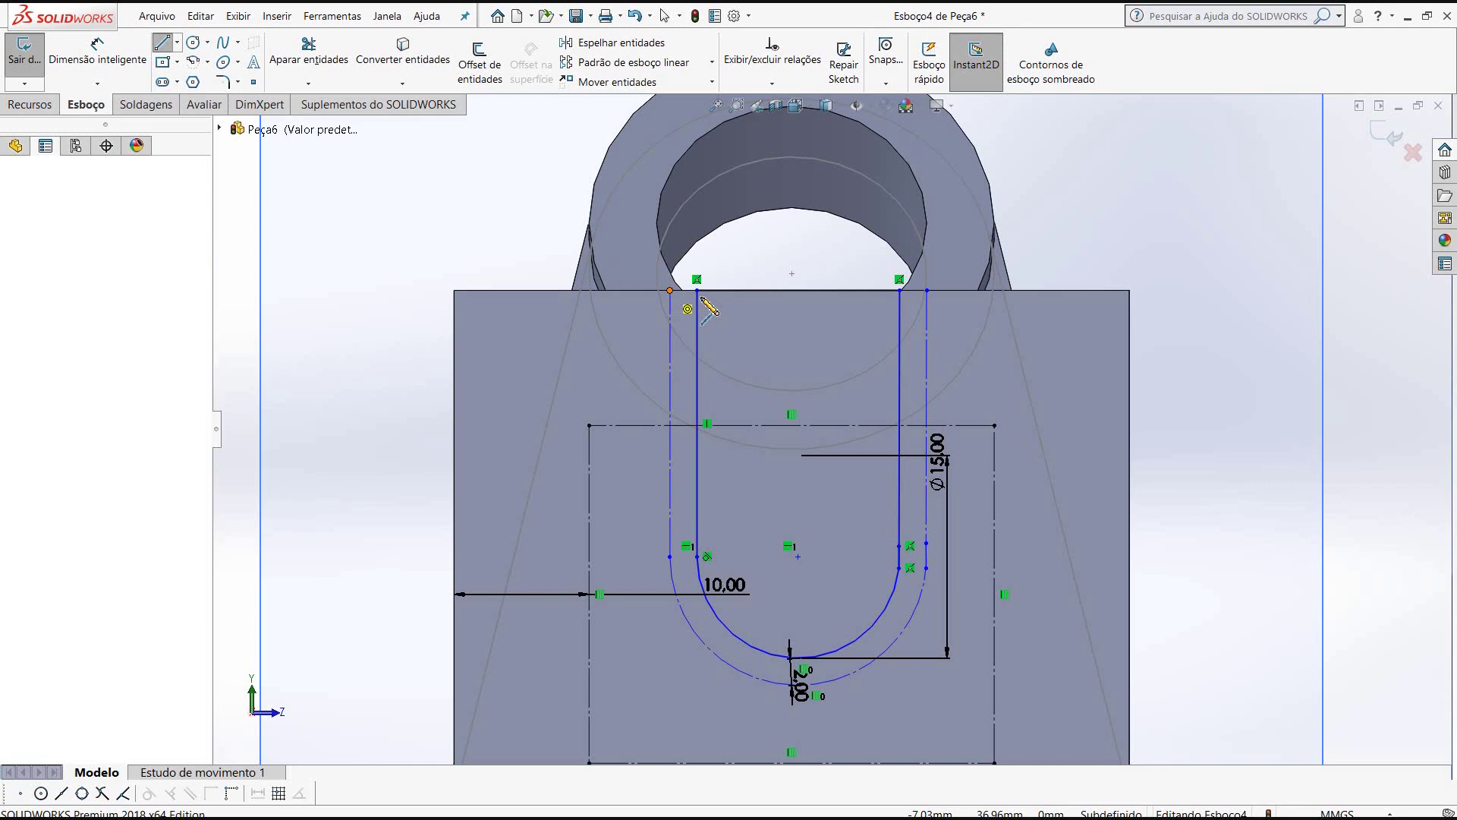
pyautogui.click(670, 290)
pyautogui.click(696, 290)
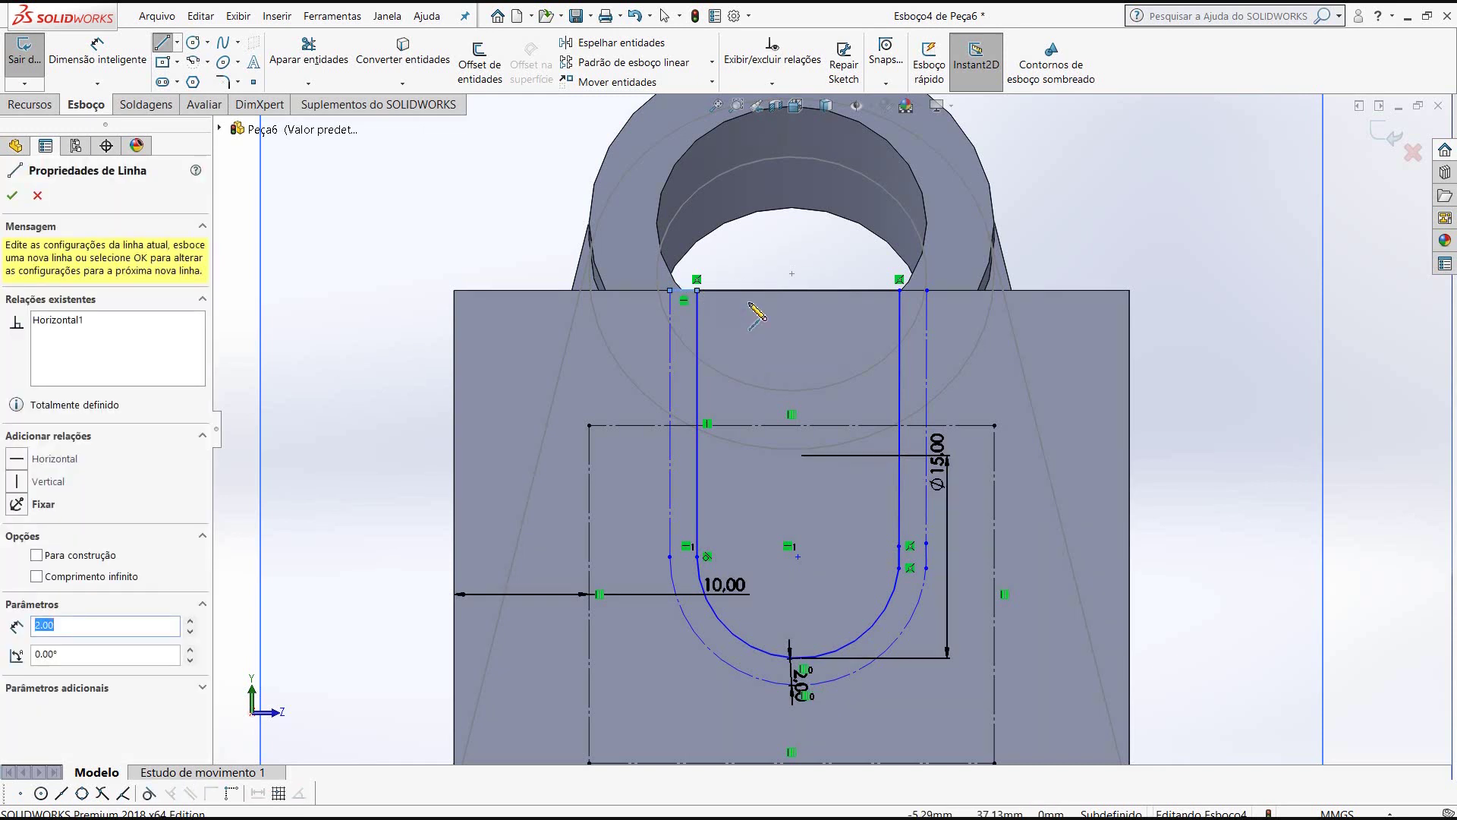
pyautogui.rightClick(772, 323)
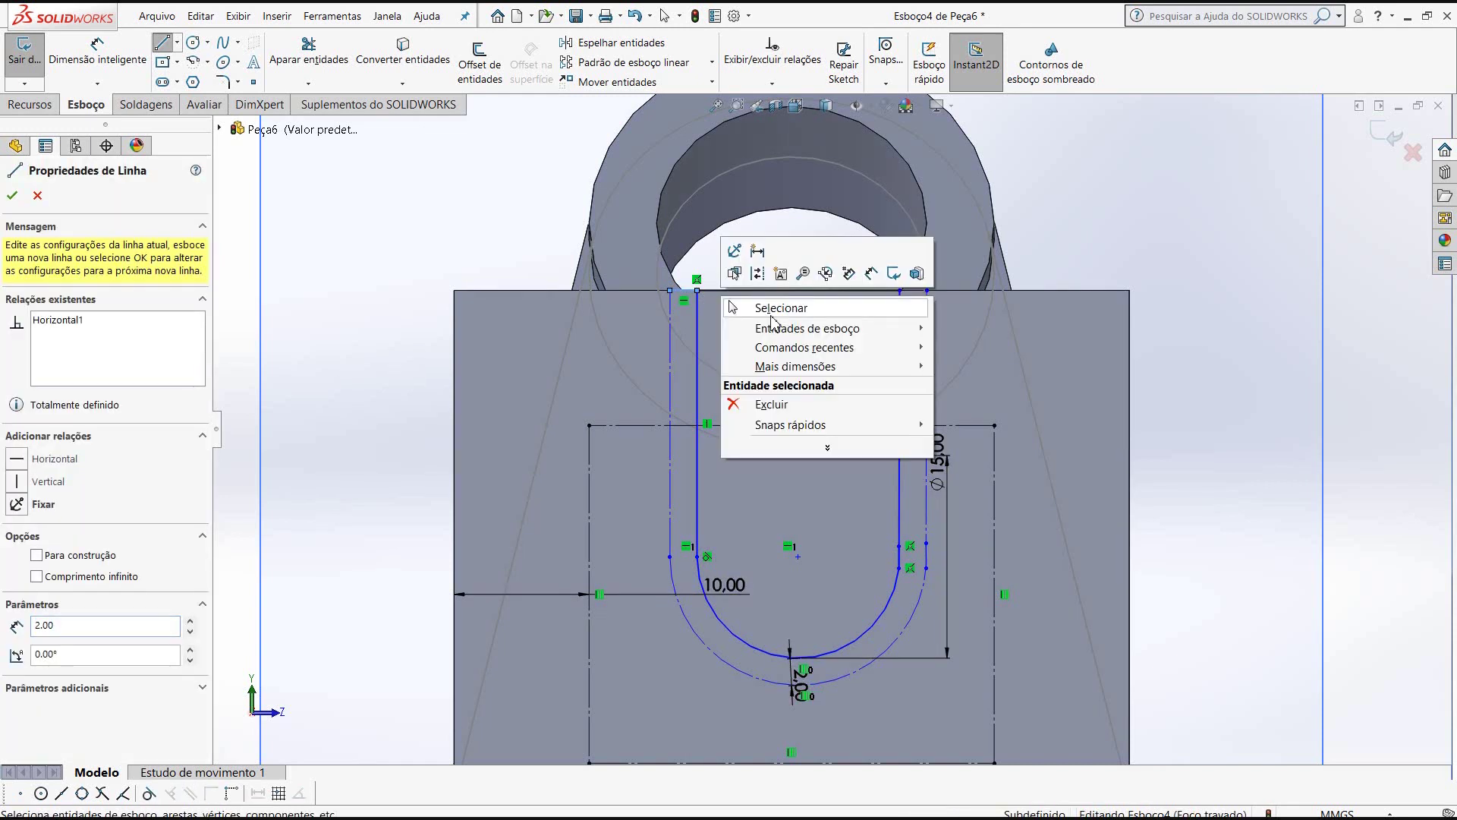
pyautogui.press('Escape')
pyautogui.press('Escape')
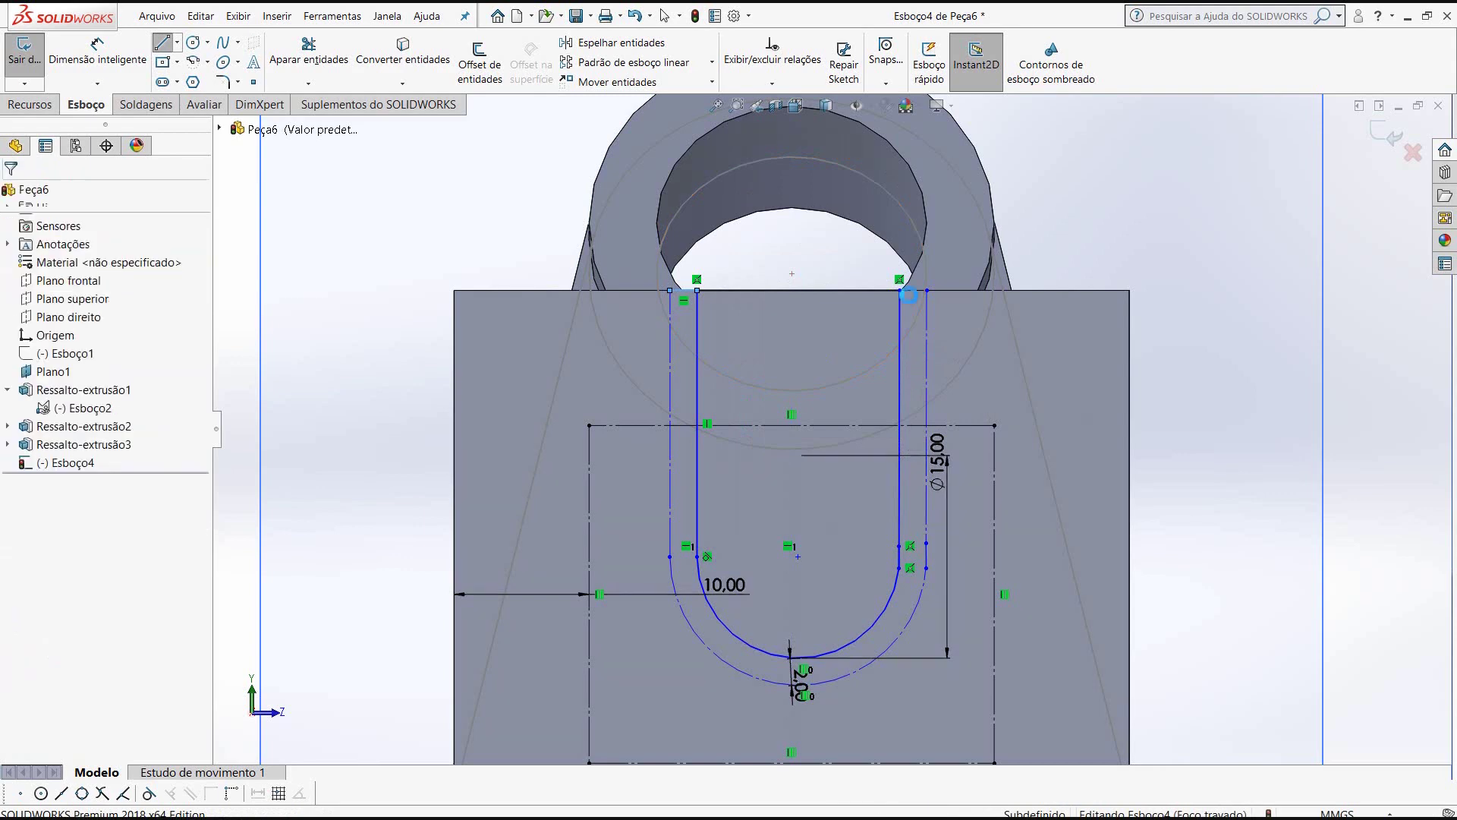
# - Draw the short line closing the offset outline at its top right
pyautogui.press('l')
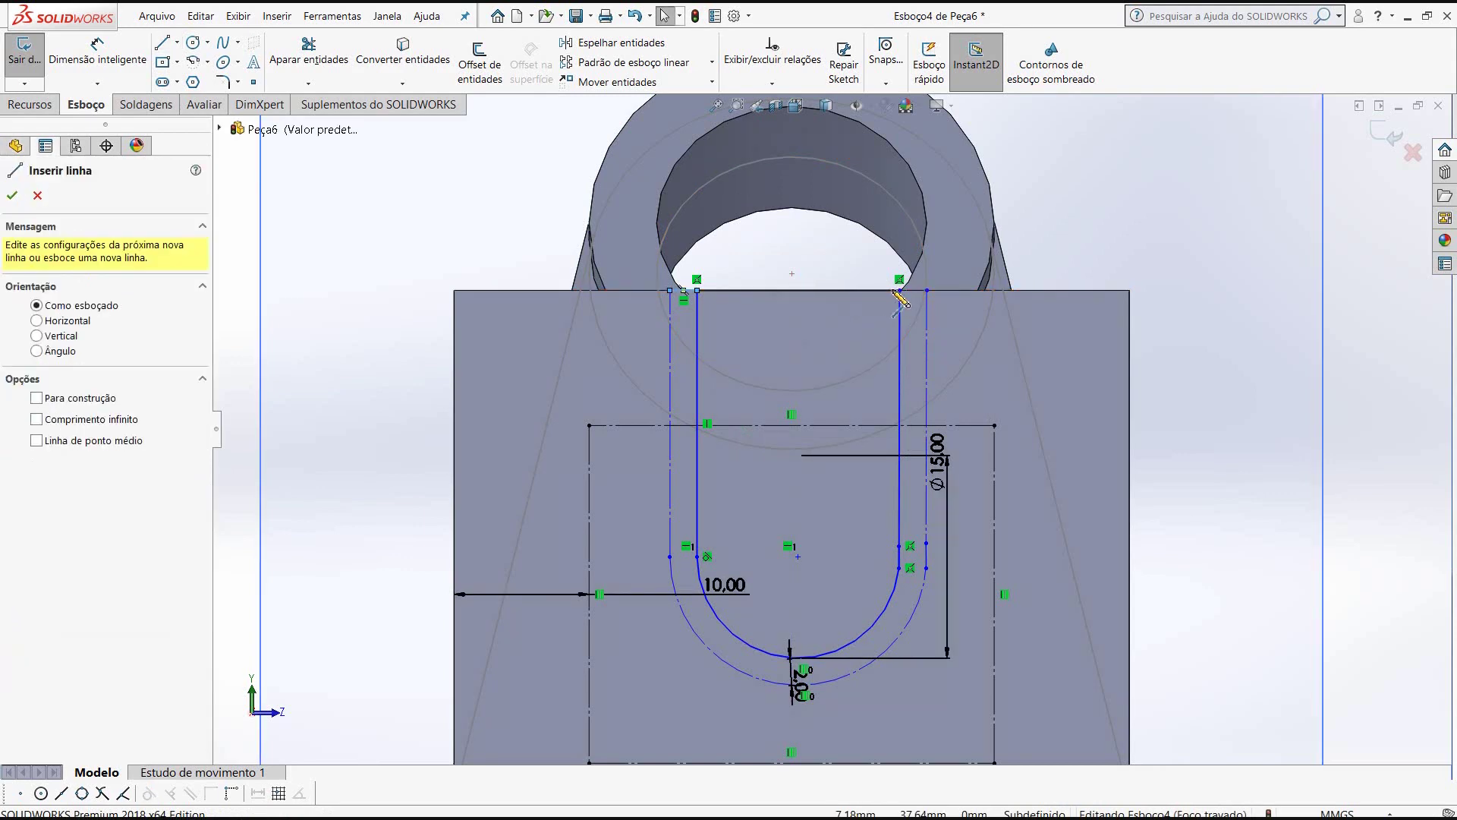
pyautogui.click(929, 294)
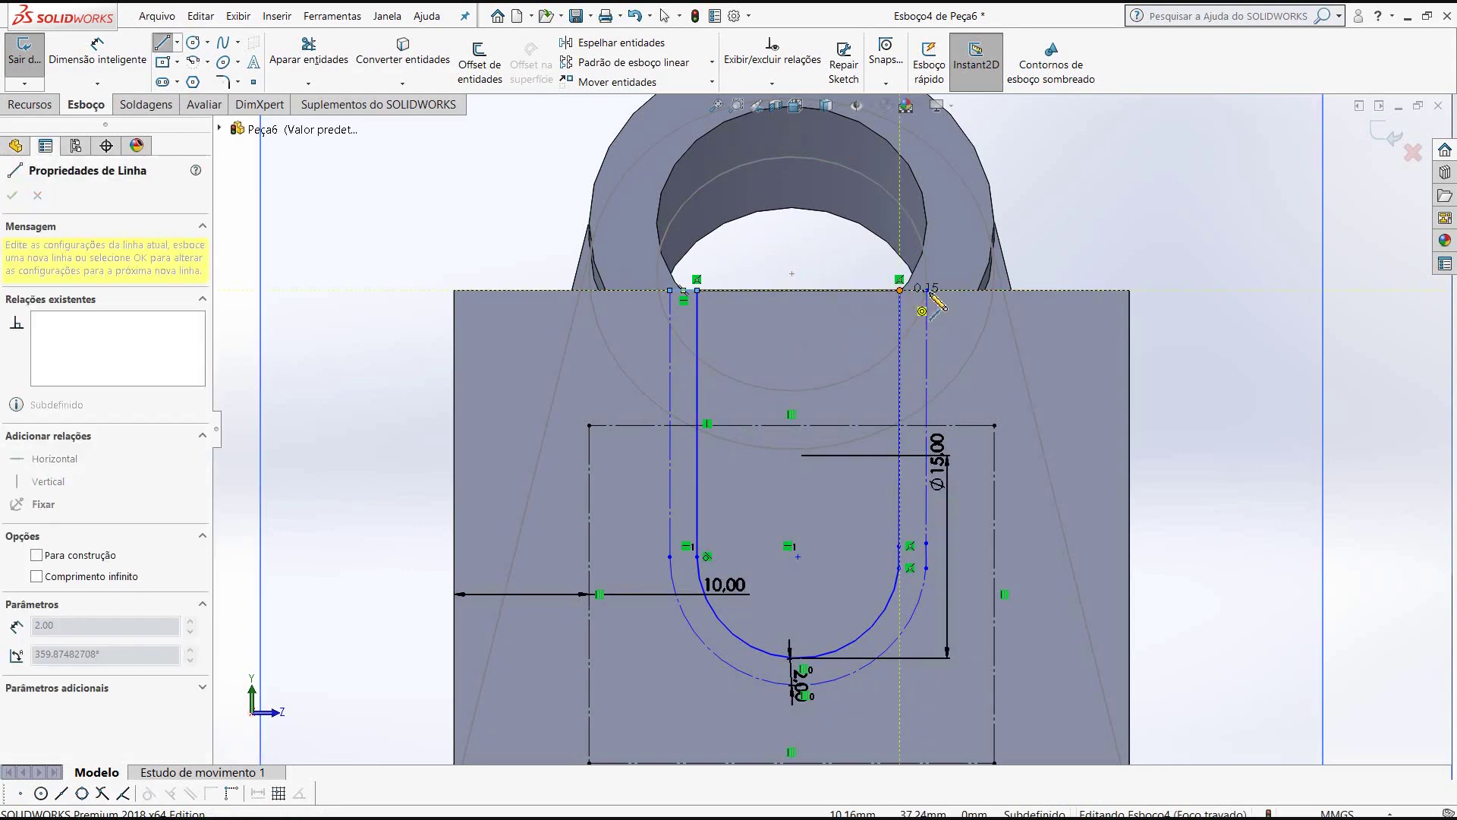
pyautogui.rightClick(939, 302)
pyautogui.press('Escape')
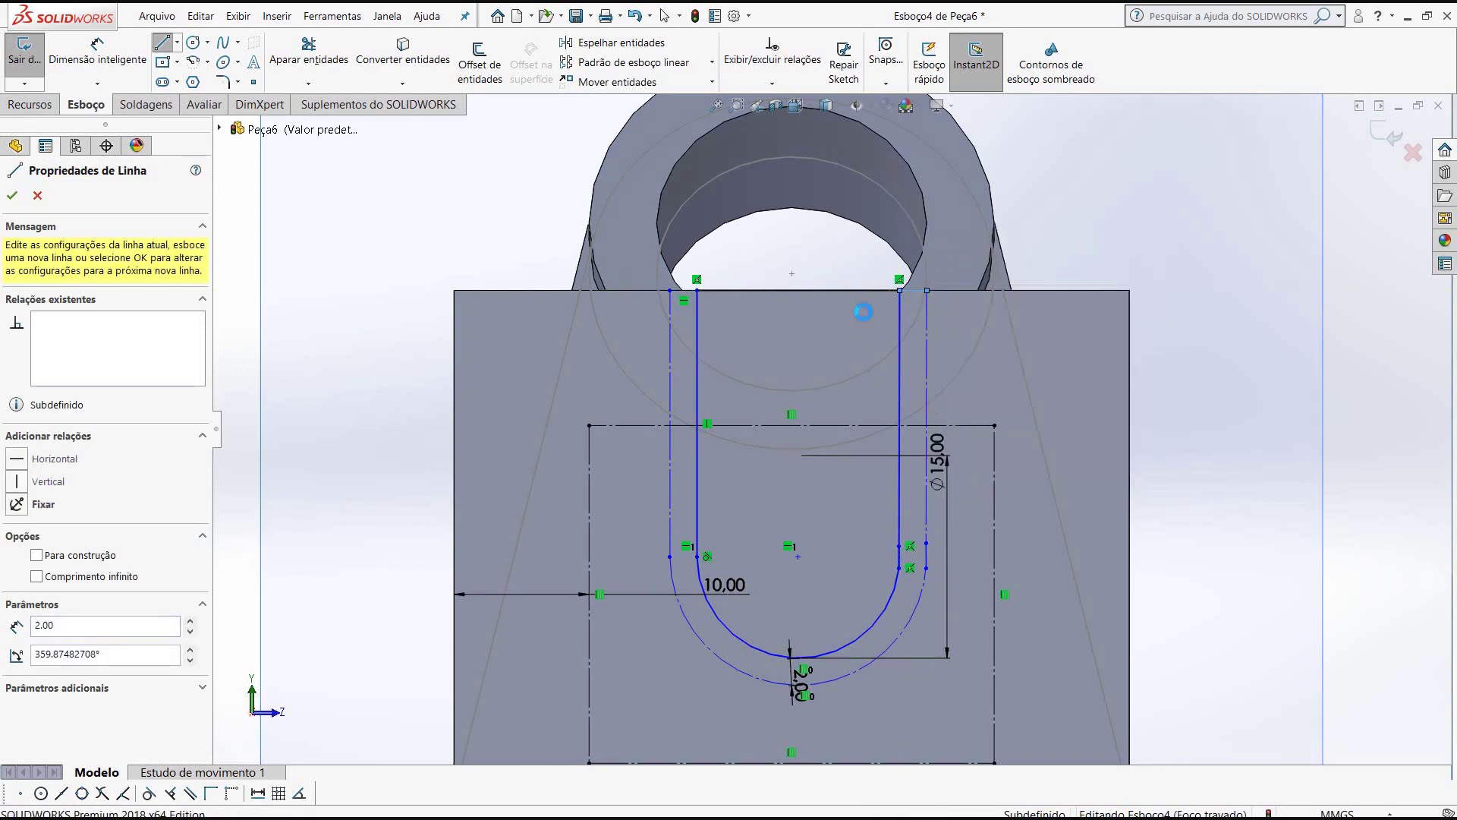
pyautogui.press('Escape')
pyautogui.press('Escape')
pyautogui.press('f')
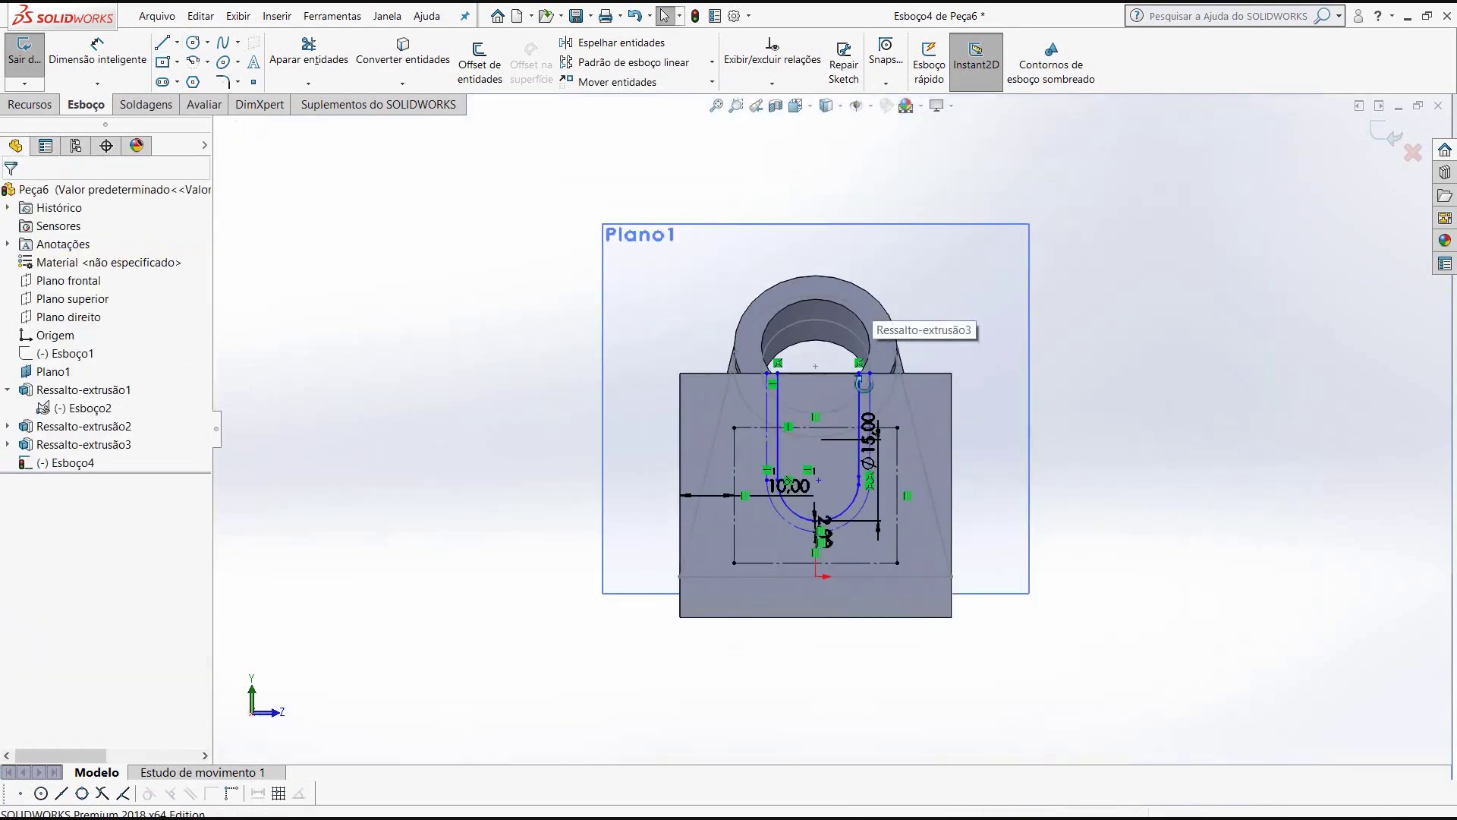
pyautogui.moveTo(878, 306); pyautogui.dragTo(740, 568, button='middle')
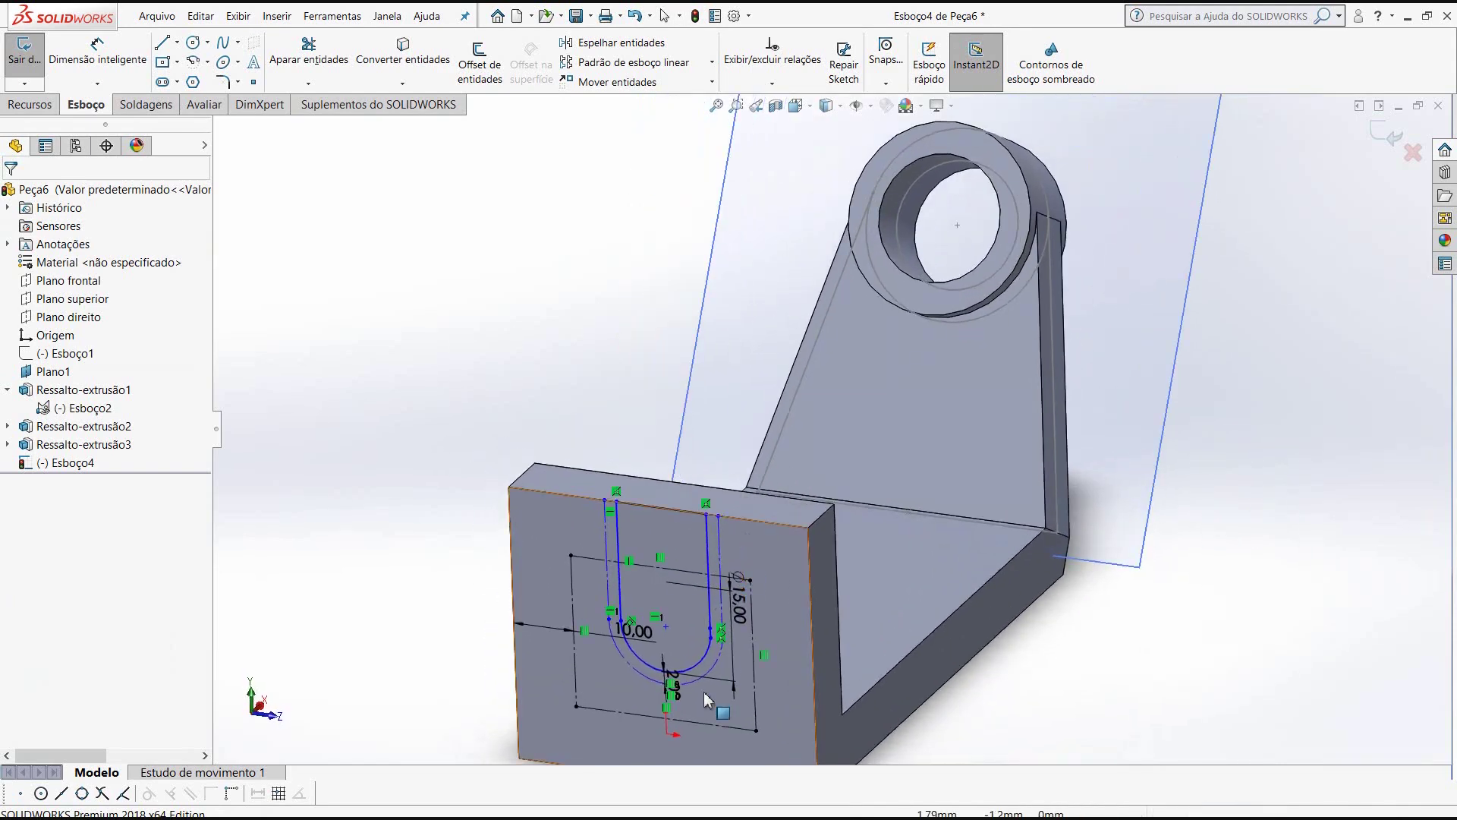
pyautogui.scroll(3, 740, 568)
pyautogui.scroll(-2, 794, 453)
pyautogui.scroll(-3, 794, 453)
pyautogui.scroll(-2, 793, 453)
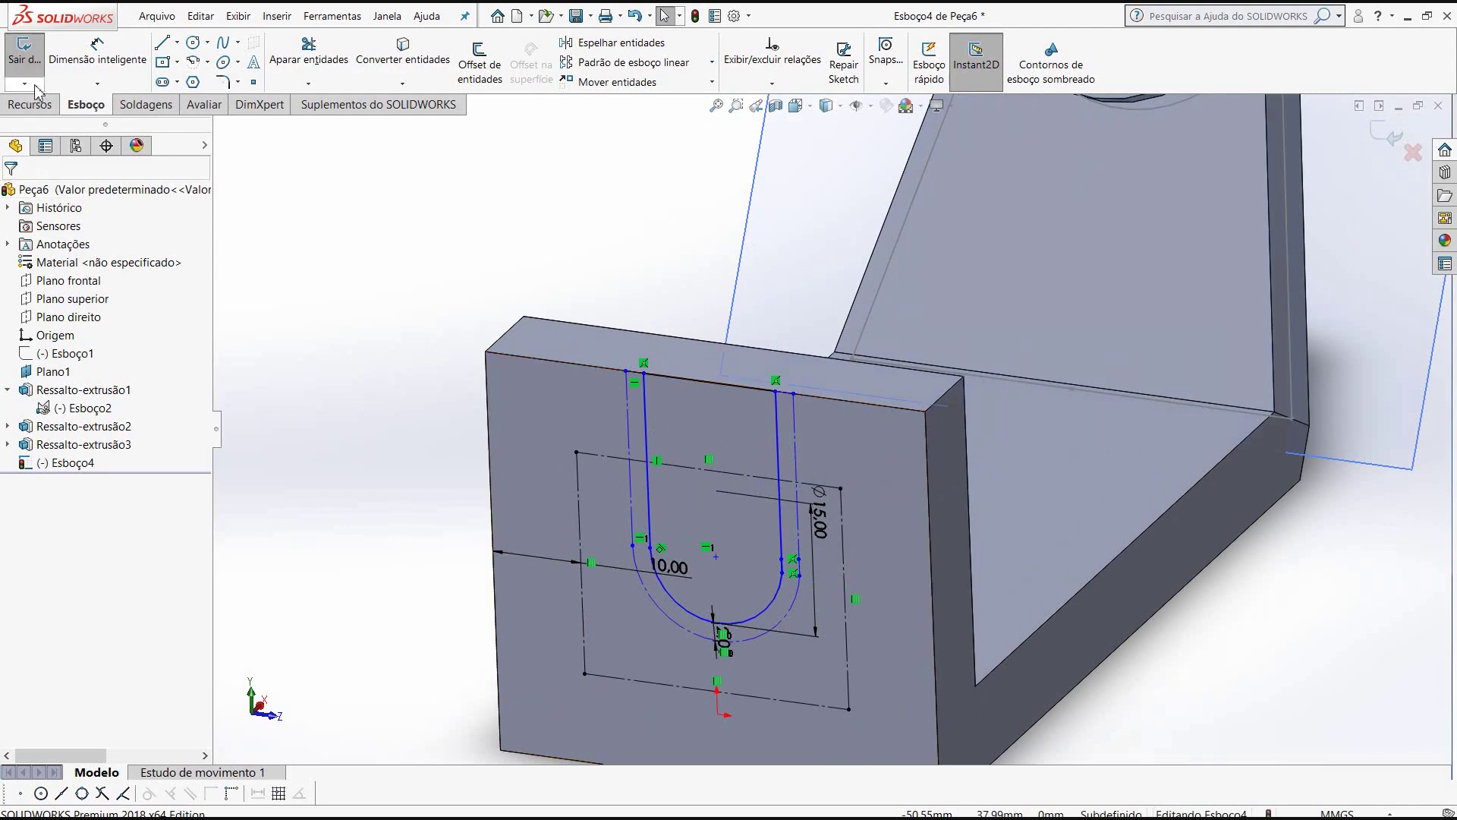
# - Extrude-cut the inner U region 50 mm blind through the front block
pyautogui.click(32, 108)
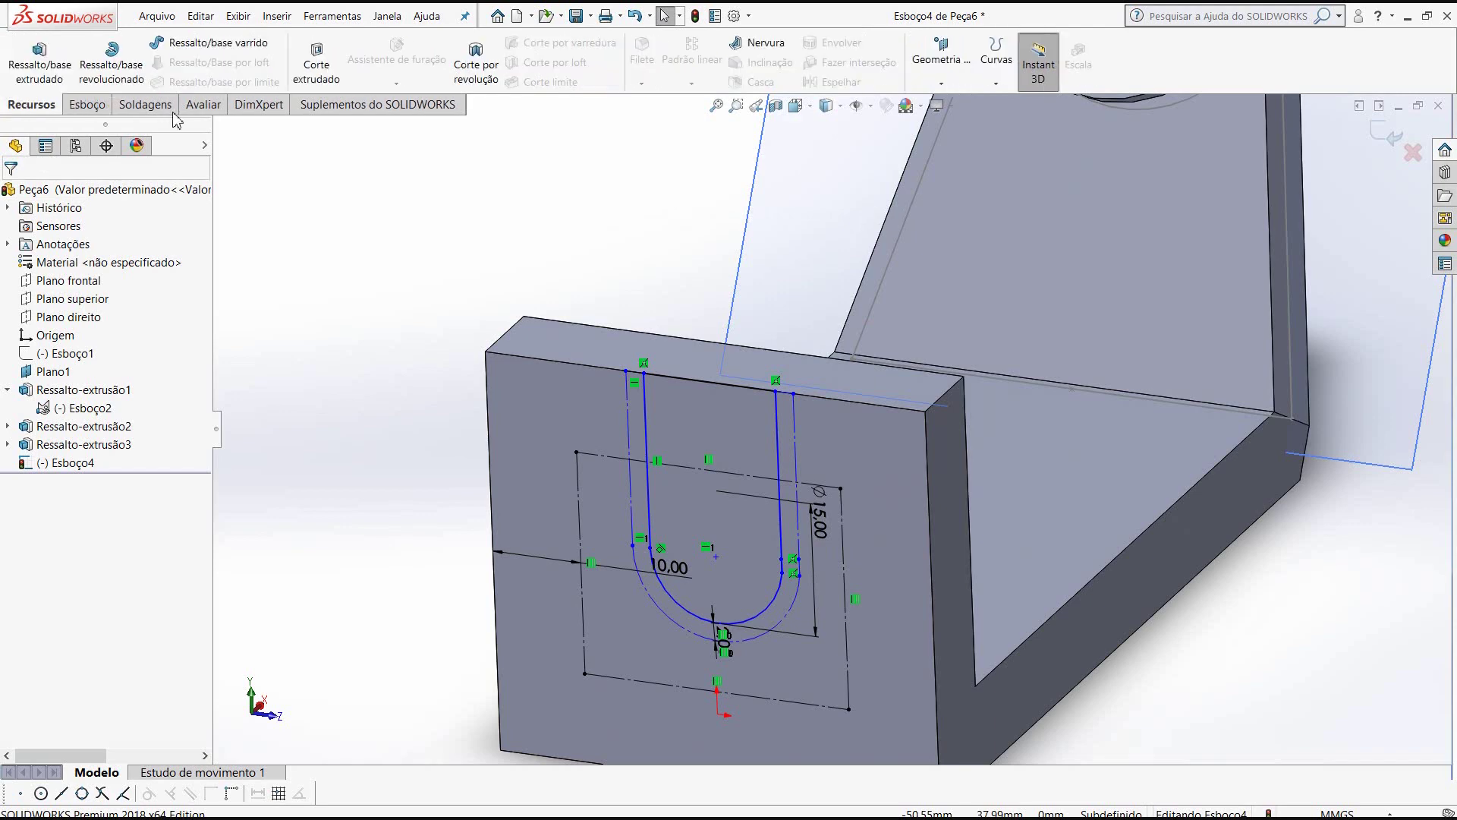
pyautogui.click(323, 66)
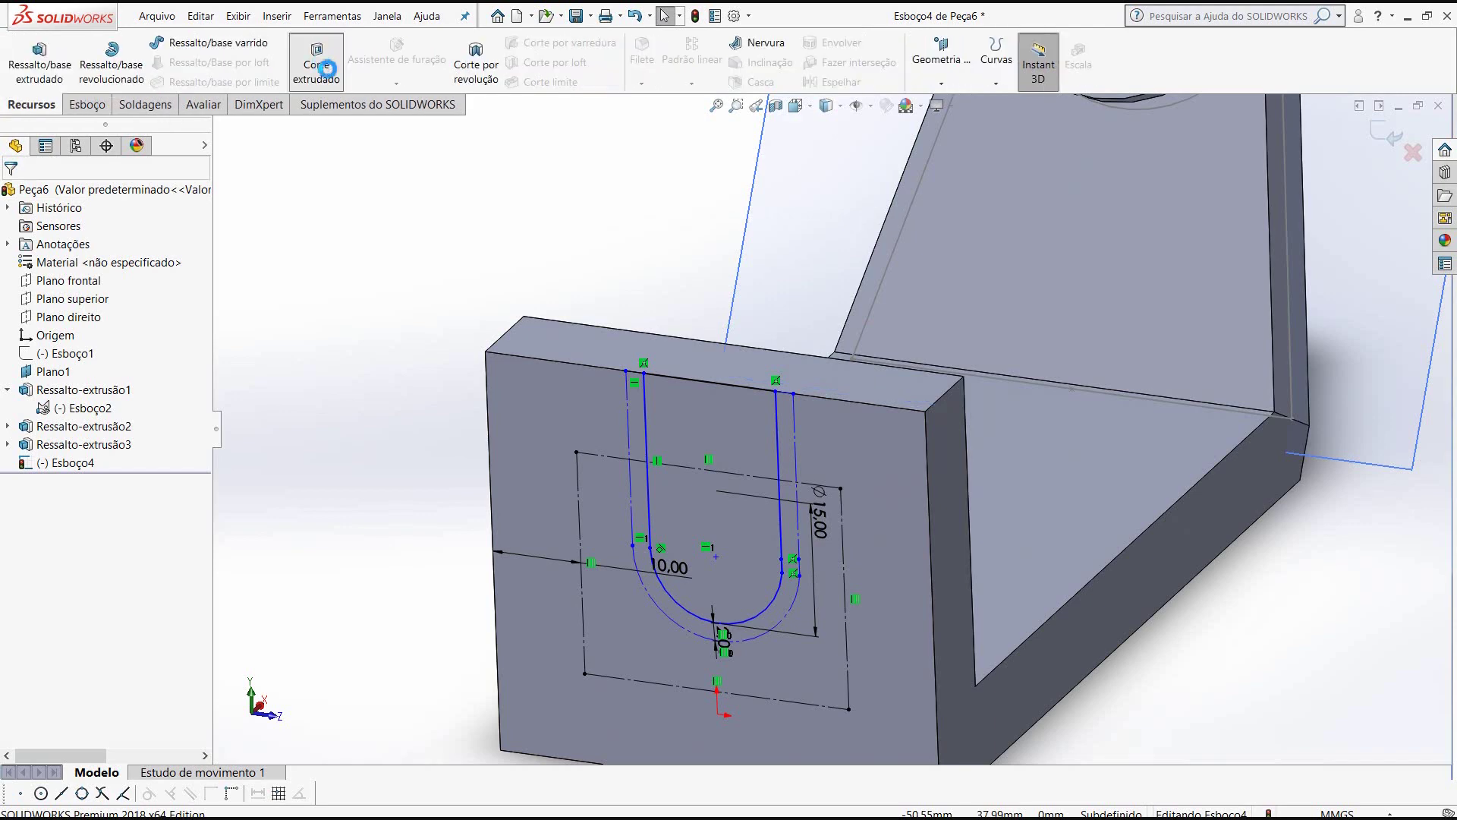
pyautogui.click(692, 422)
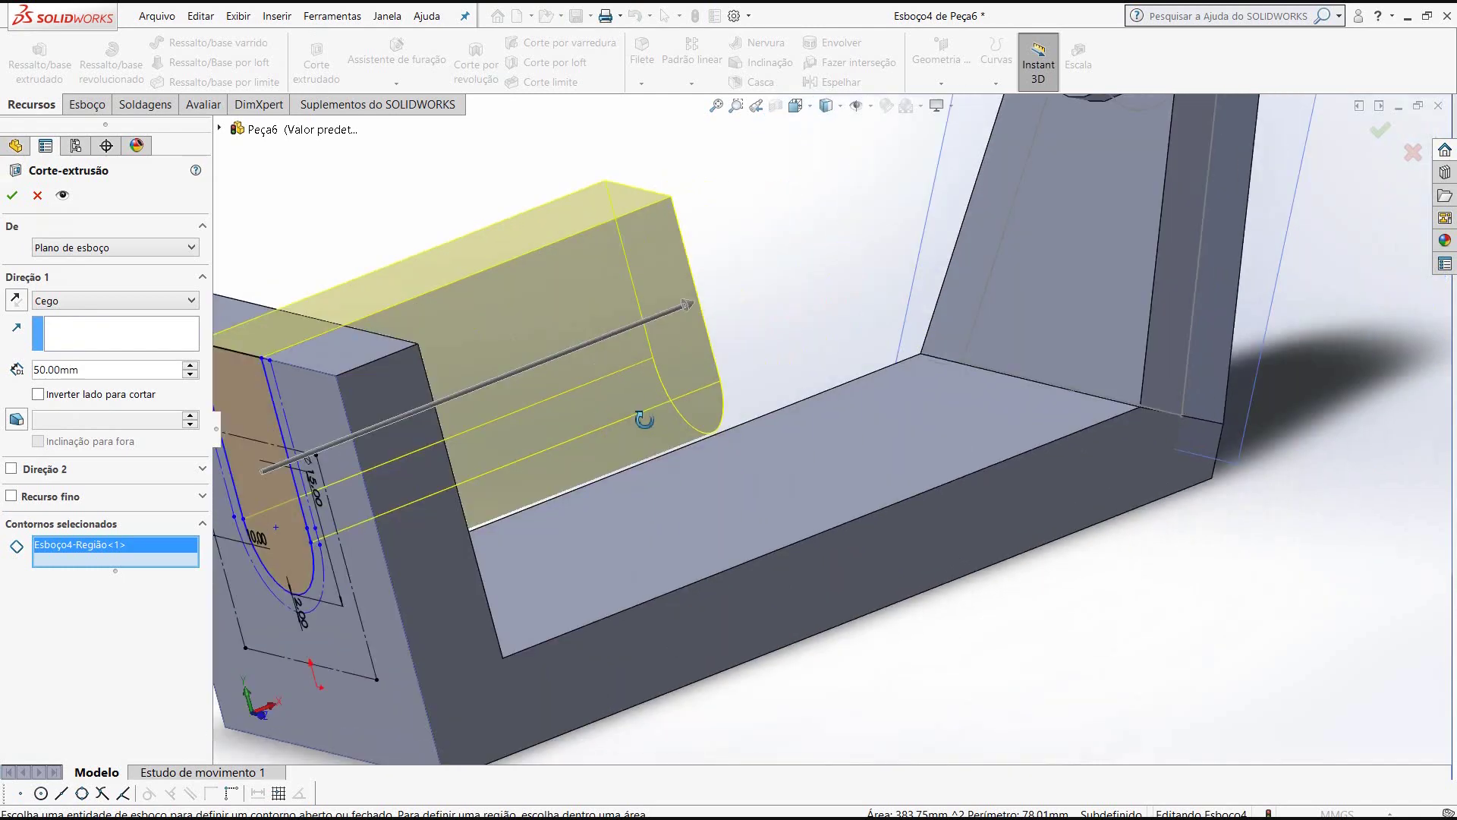
pyautogui.moveTo(718, 434); pyautogui.dragTo(683, 425, button='middle')
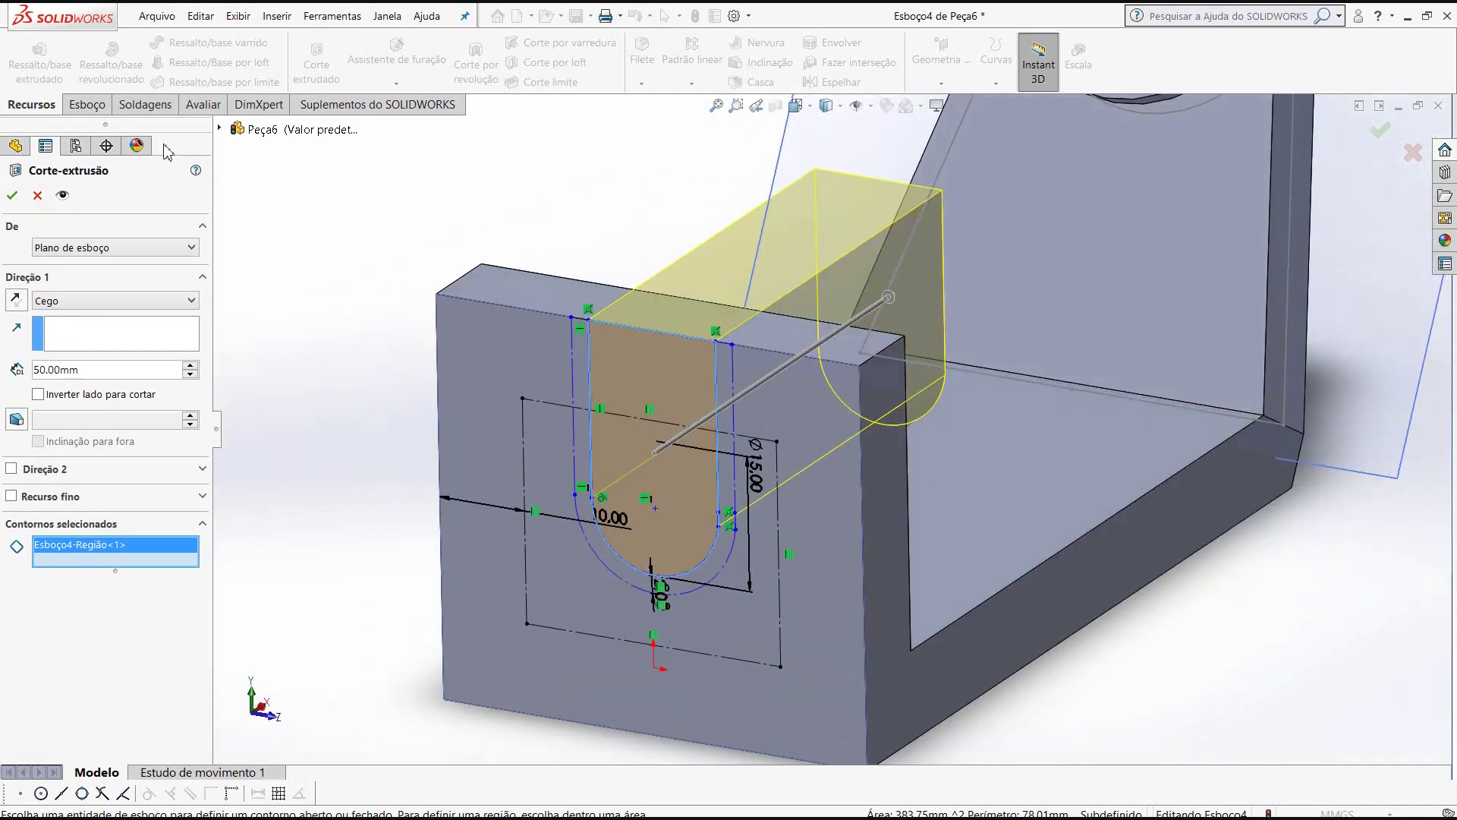
pyautogui.click(12, 195)
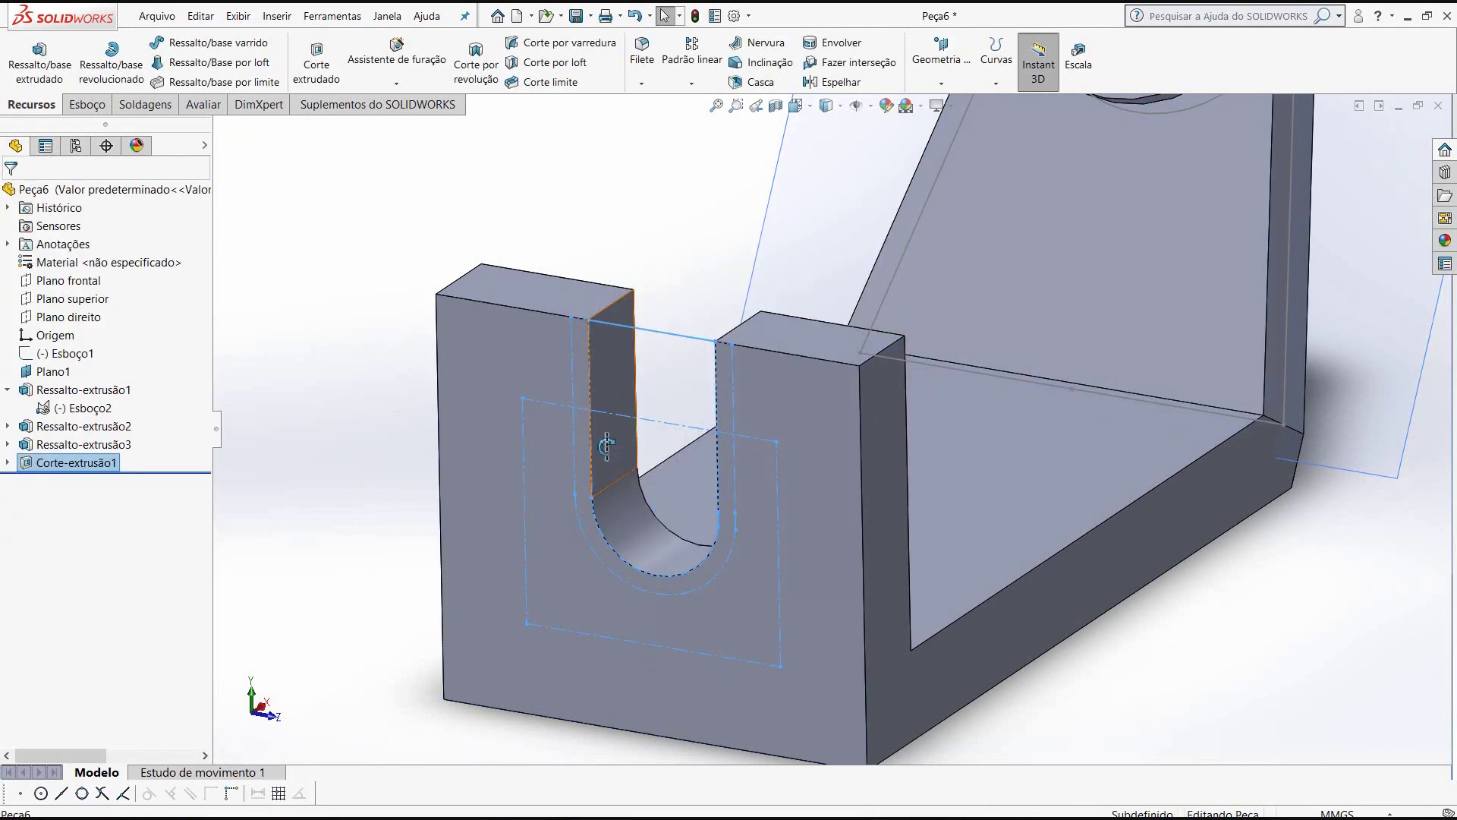
# - Expand Corte-extrusão1 in the feature tree and select its sketch Esboço4
pyautogui.moveTo(607, 446)
pyautogui.mouseDown(button='middle')
pyautogui.moveTo(612, 498)
pyautogui.moveTo(713, 444)
pyautogui.moveTo(721, 471)
pyautogui.mouseUp(button='middle')
pyautogui.scroll(-3, 721, 470)
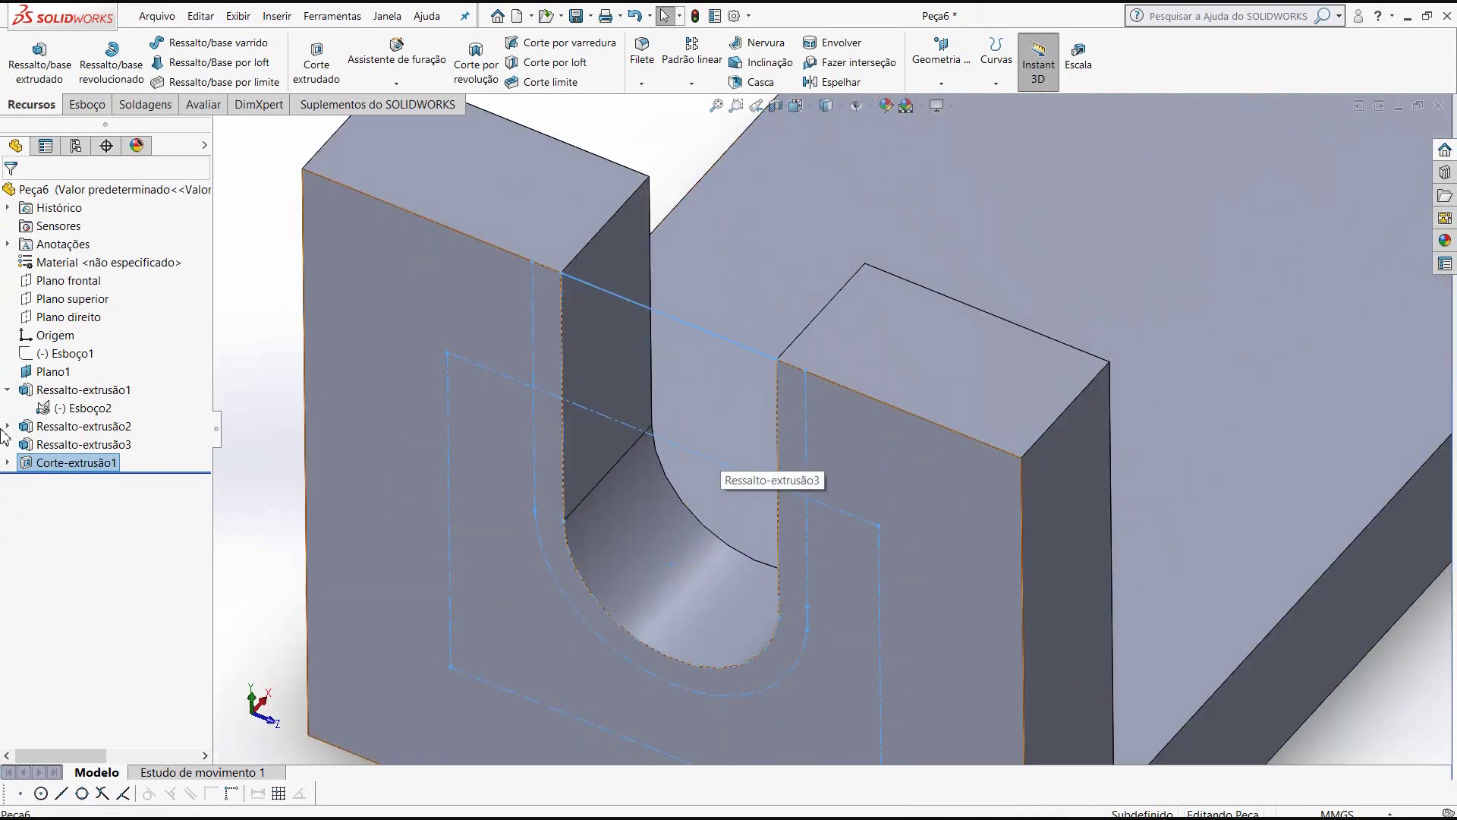
pyautogui.click(7, 462)
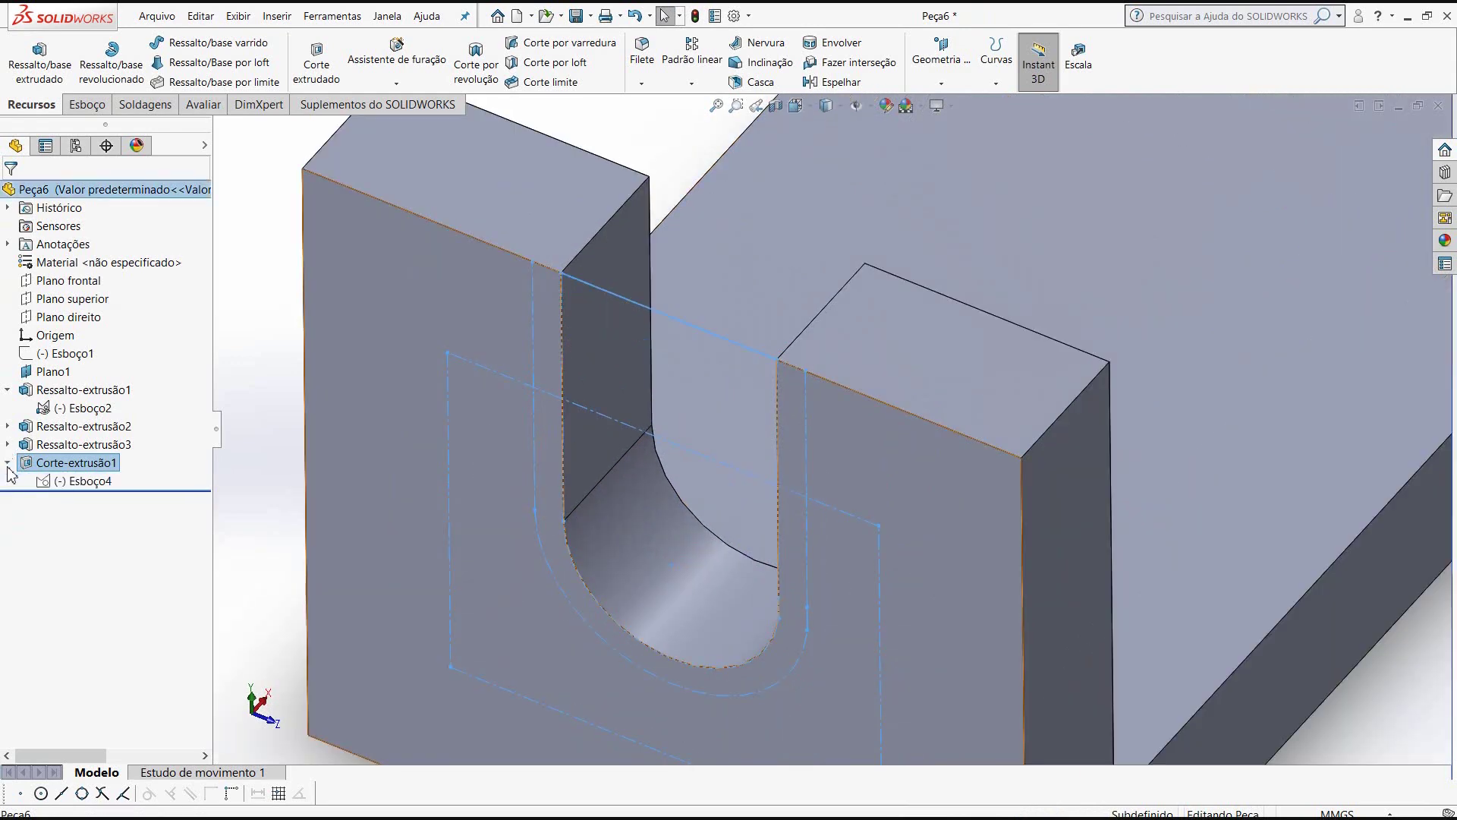
pyautogui.click(68, 483)
# - Show the slot sketch Esboço4 on the model
pyautogui.click(81, 461)
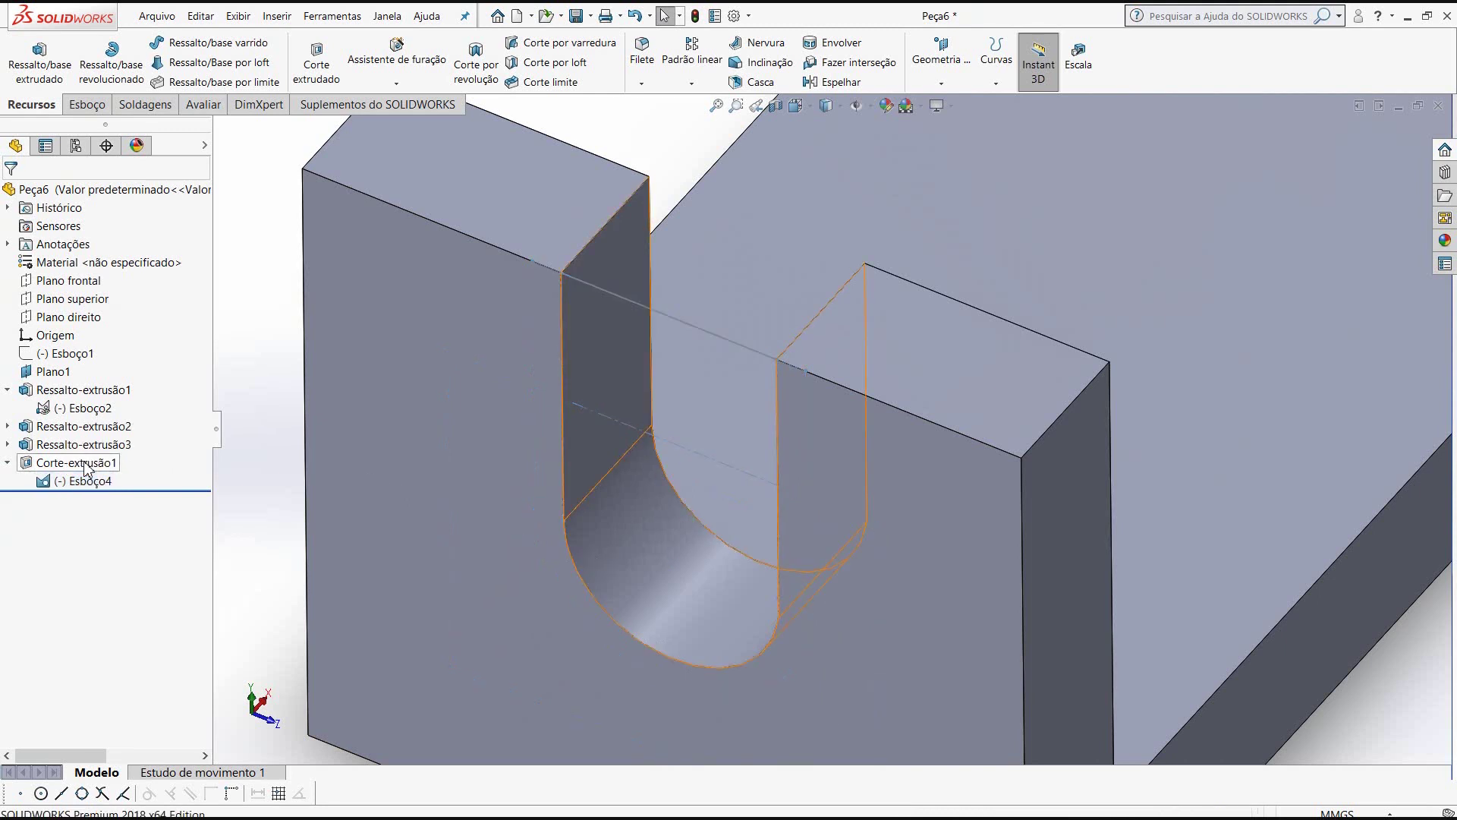
pyautogui.click(644, 312)
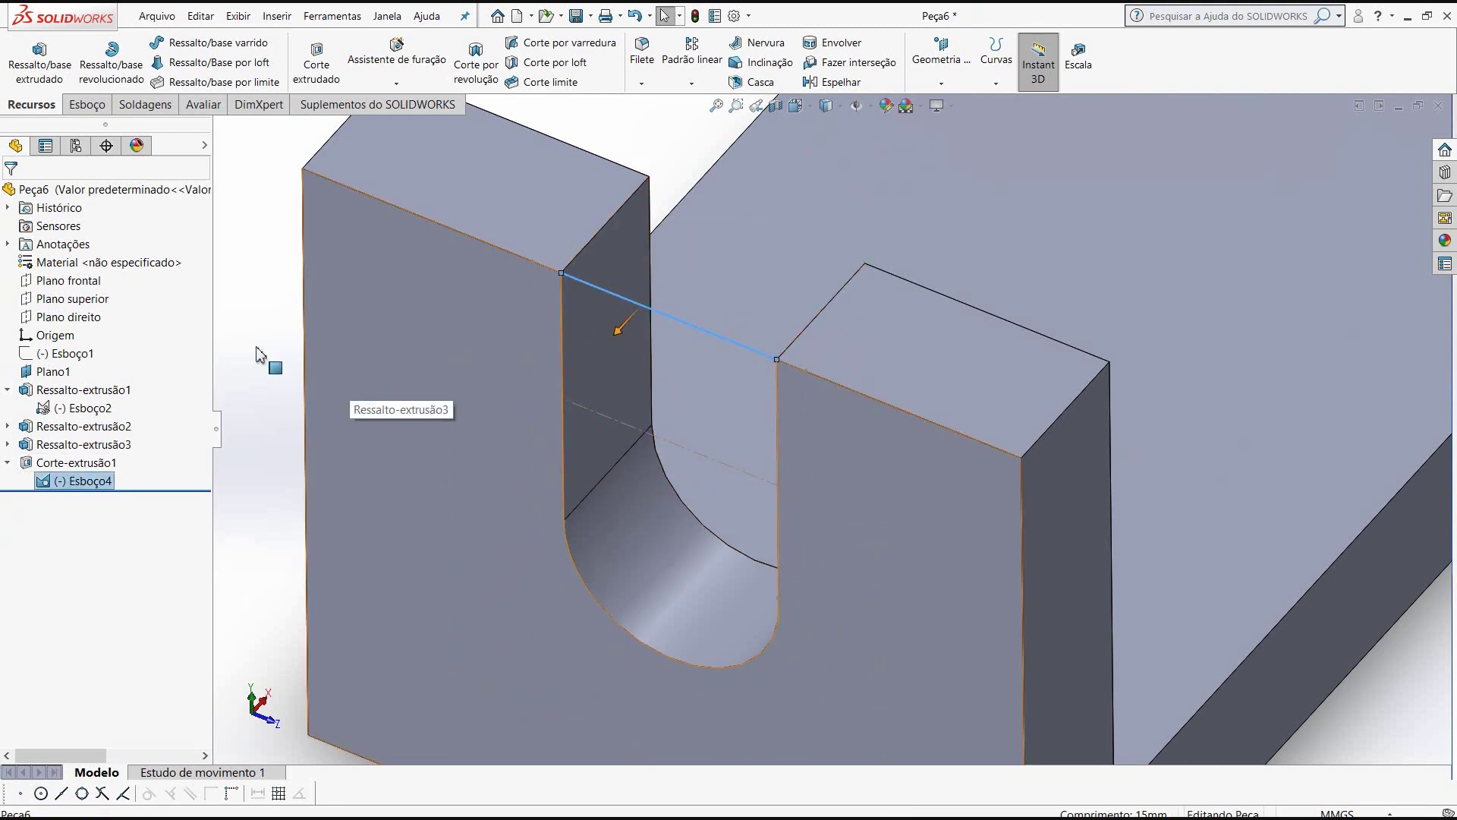
pyautogui.press('Escape')
# - Start an Extruded Boss on the front face, then discard the empty sketch Esboço5
pyautogui.click(40, 59)
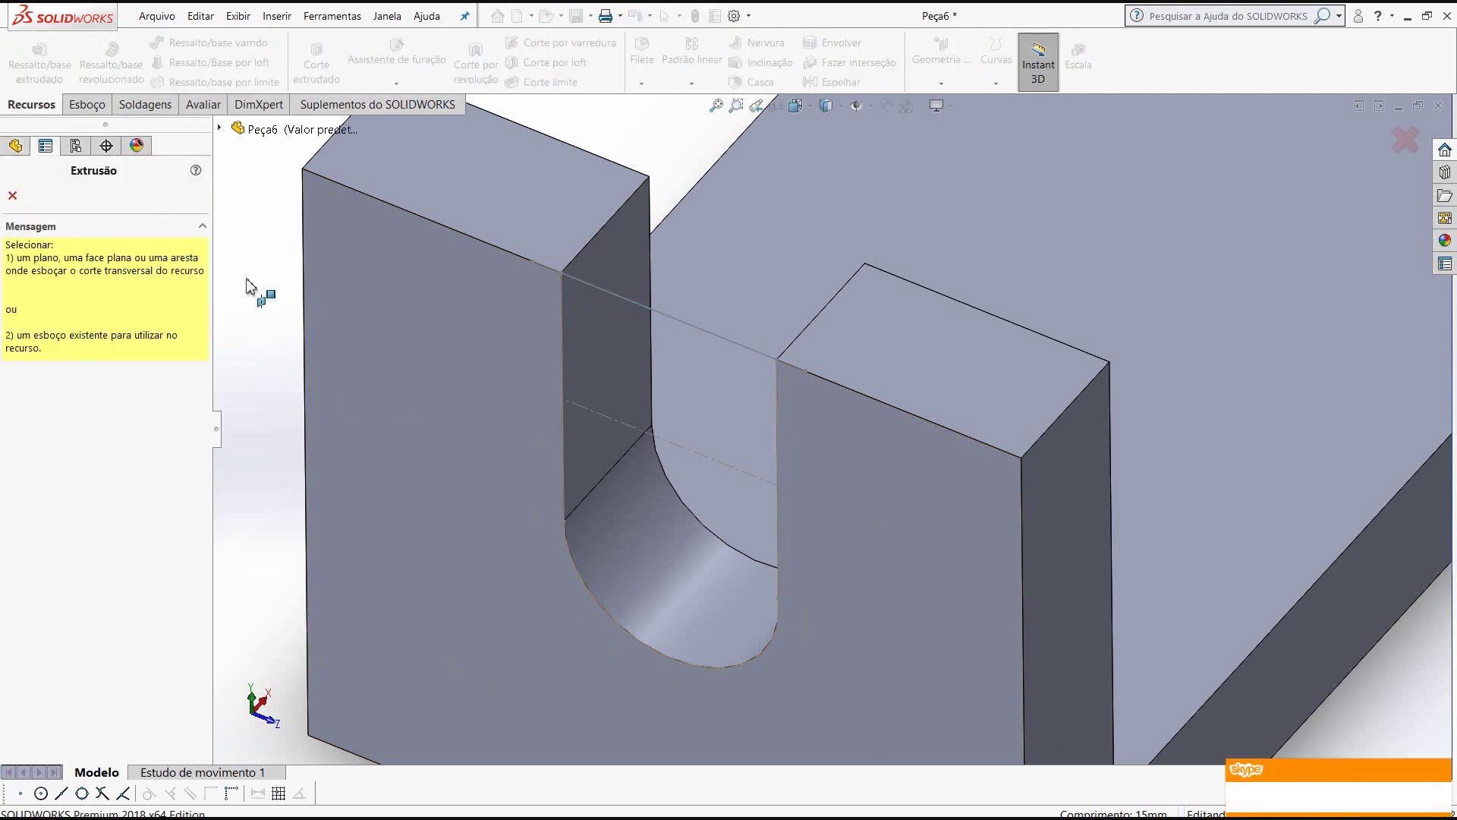
pyautogui.click(533, 293)
pyautogui.click(533, 293)
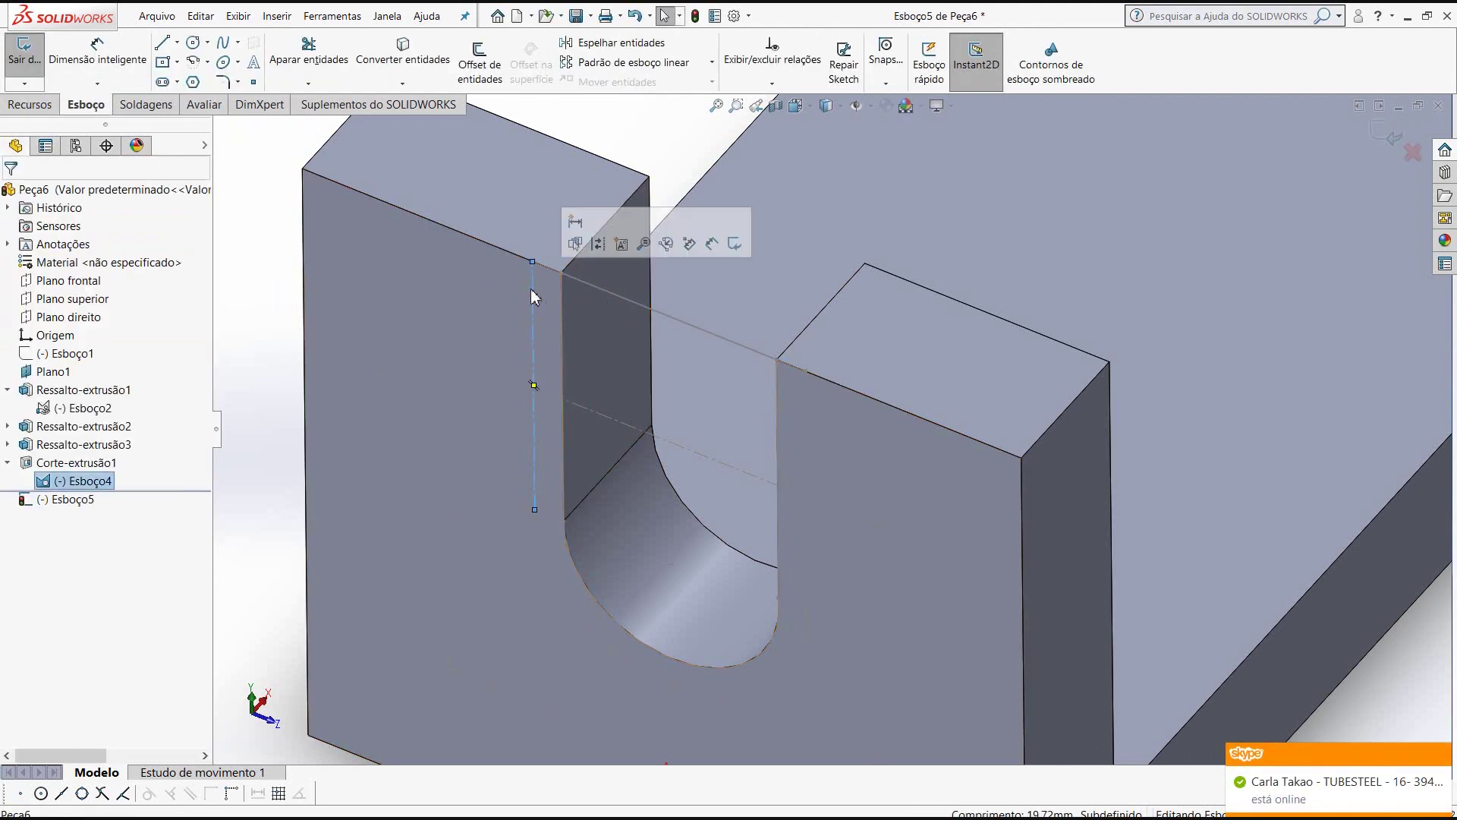
pyautogui.click(32, 105)
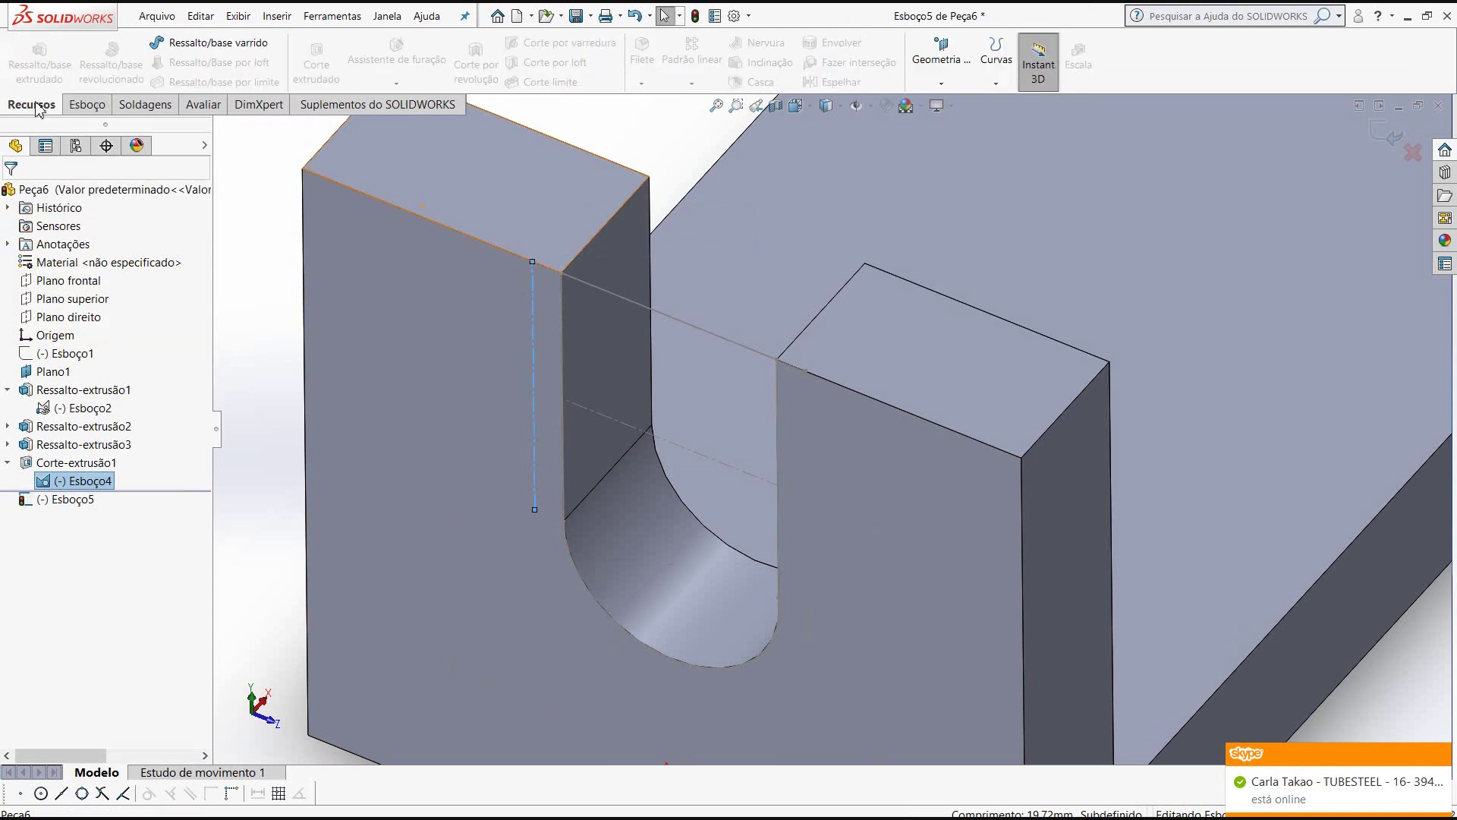
pyautogui.click(246, 429)
pyautogui.click(66, 499)
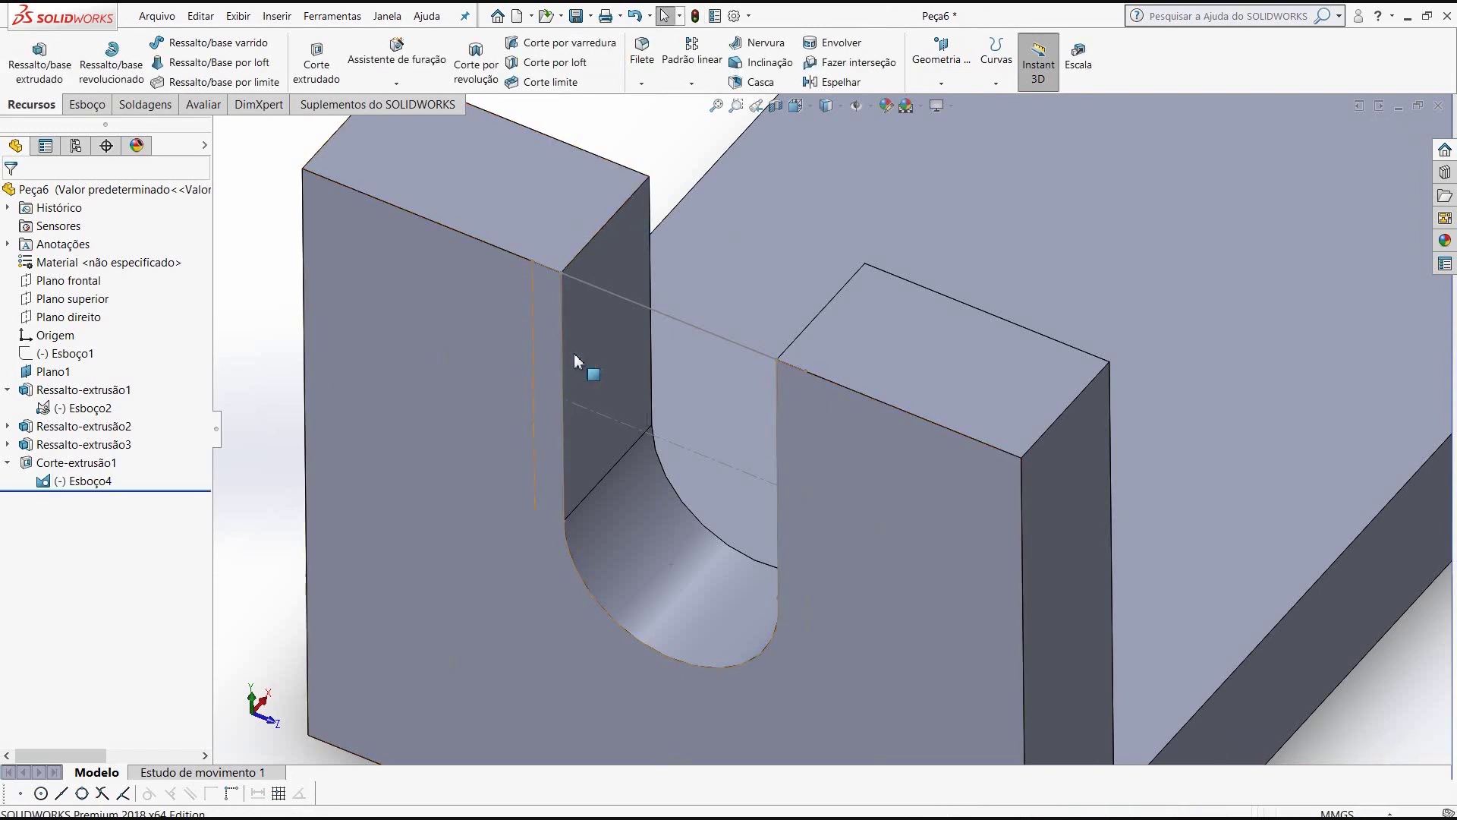
# - Reopen Esboço4 for editing and adjust the outer left offset line and arc
pyautogui.click(534, 328)
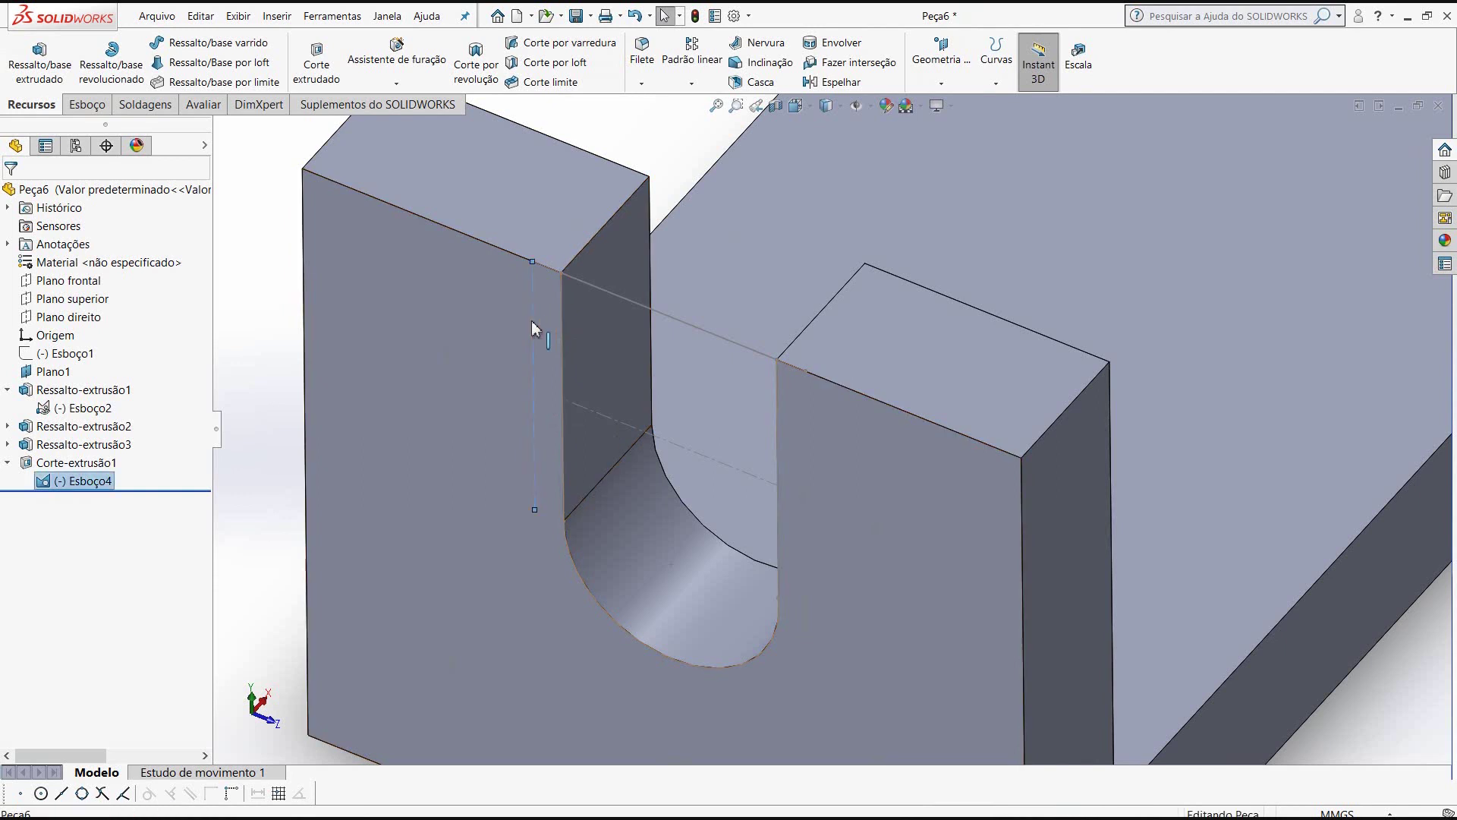
pyautogui.rightClick(534, 328)
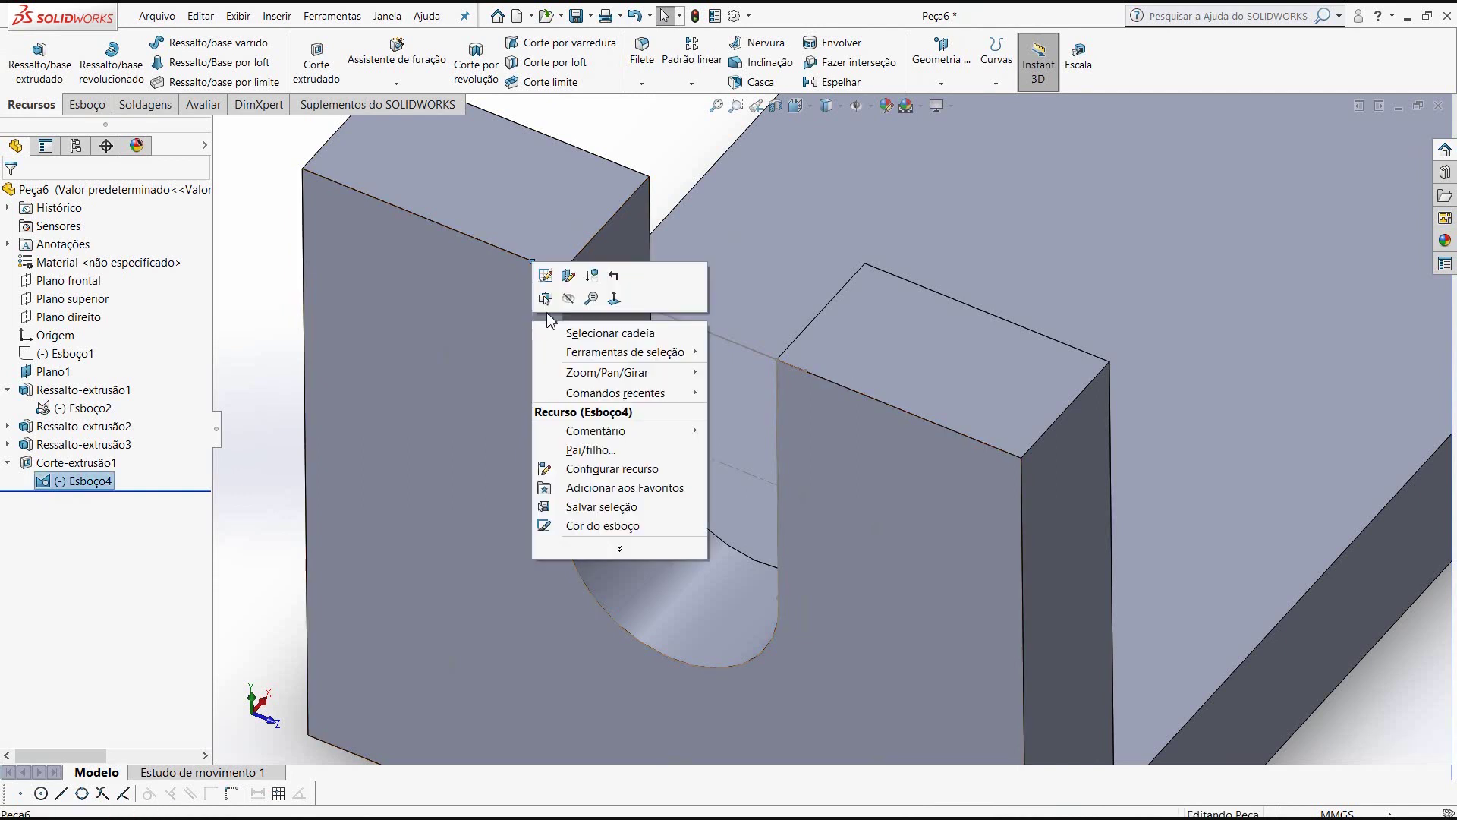
pyautogui.click(545, 274)
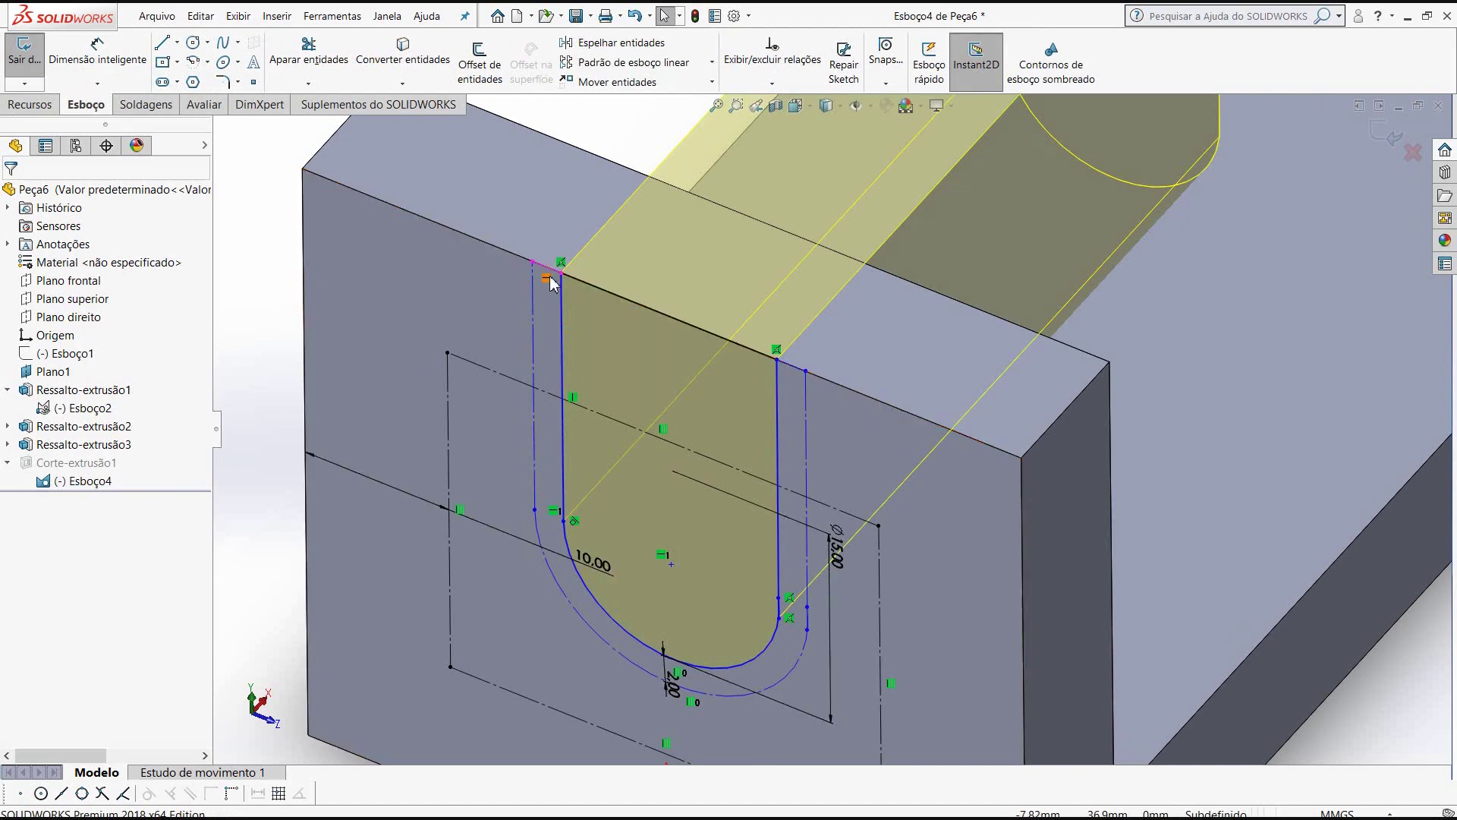
pyautogui.click(536, 325)
pyautogui.rightClick(535, 317)
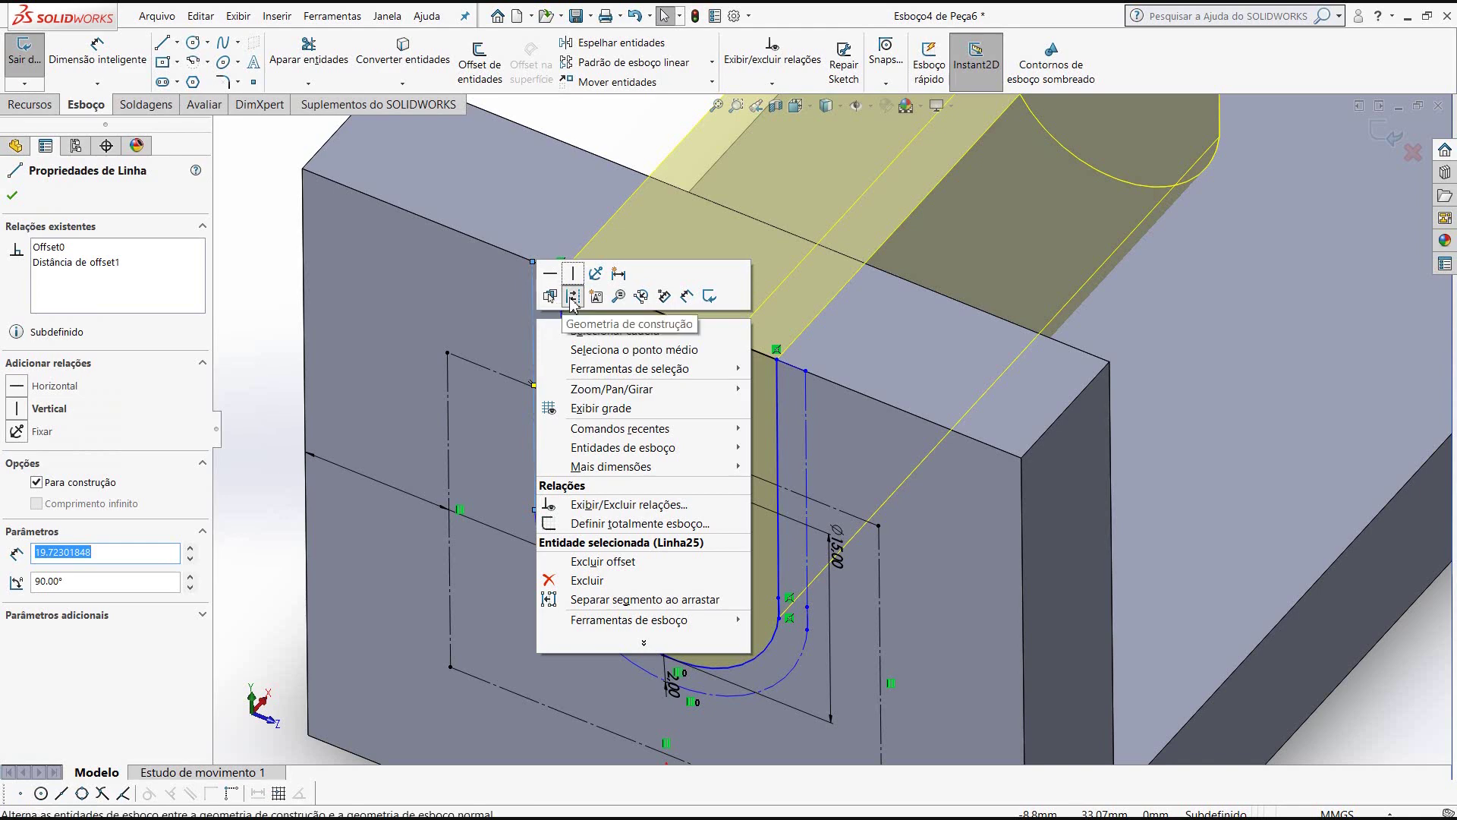
pyautogui.press('Escape')
pyautogui.press('Escape')
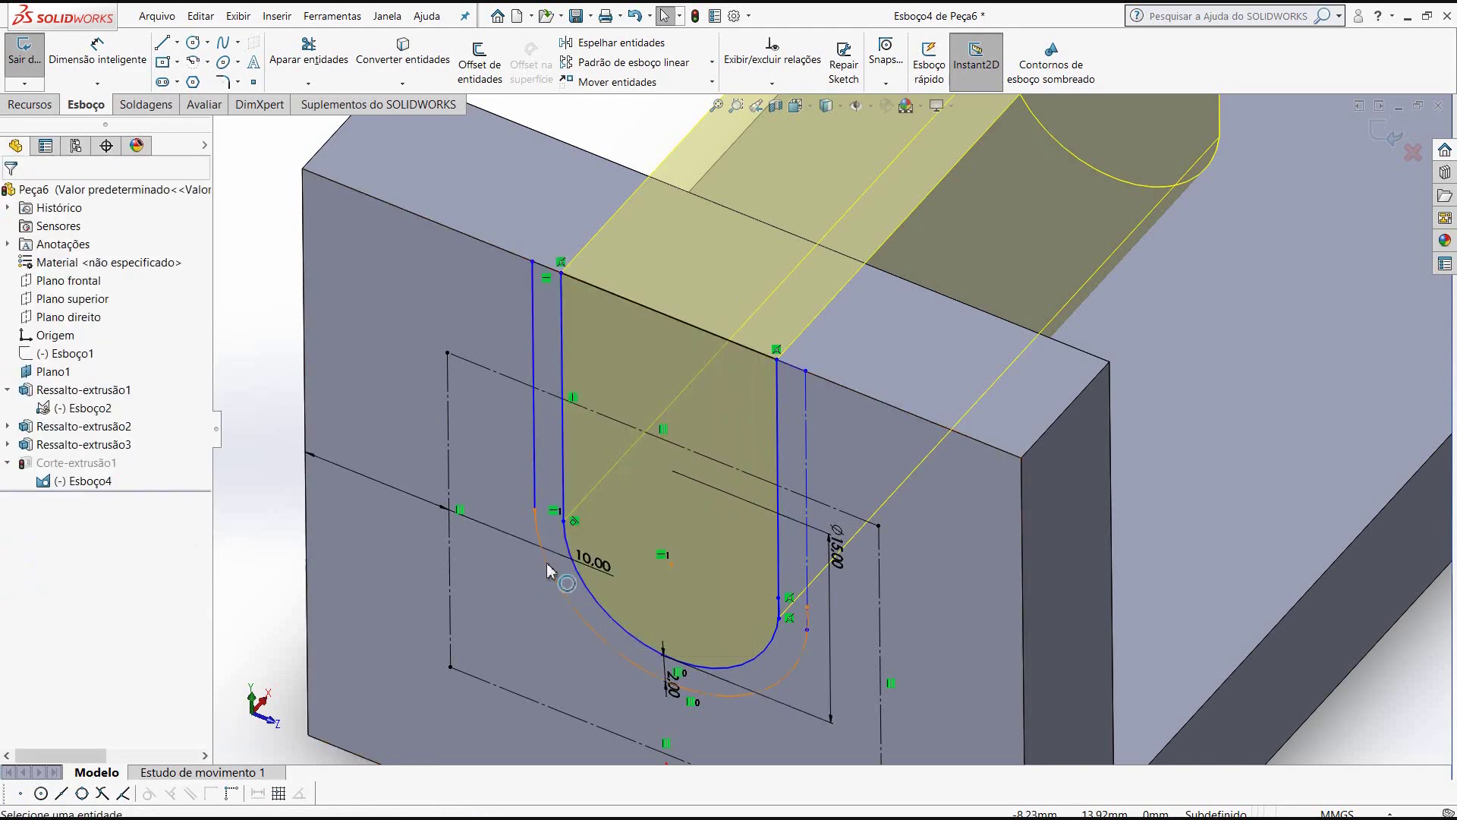
pyautogui.click(547, 562)
pyautogui.rightClick(546, 562)
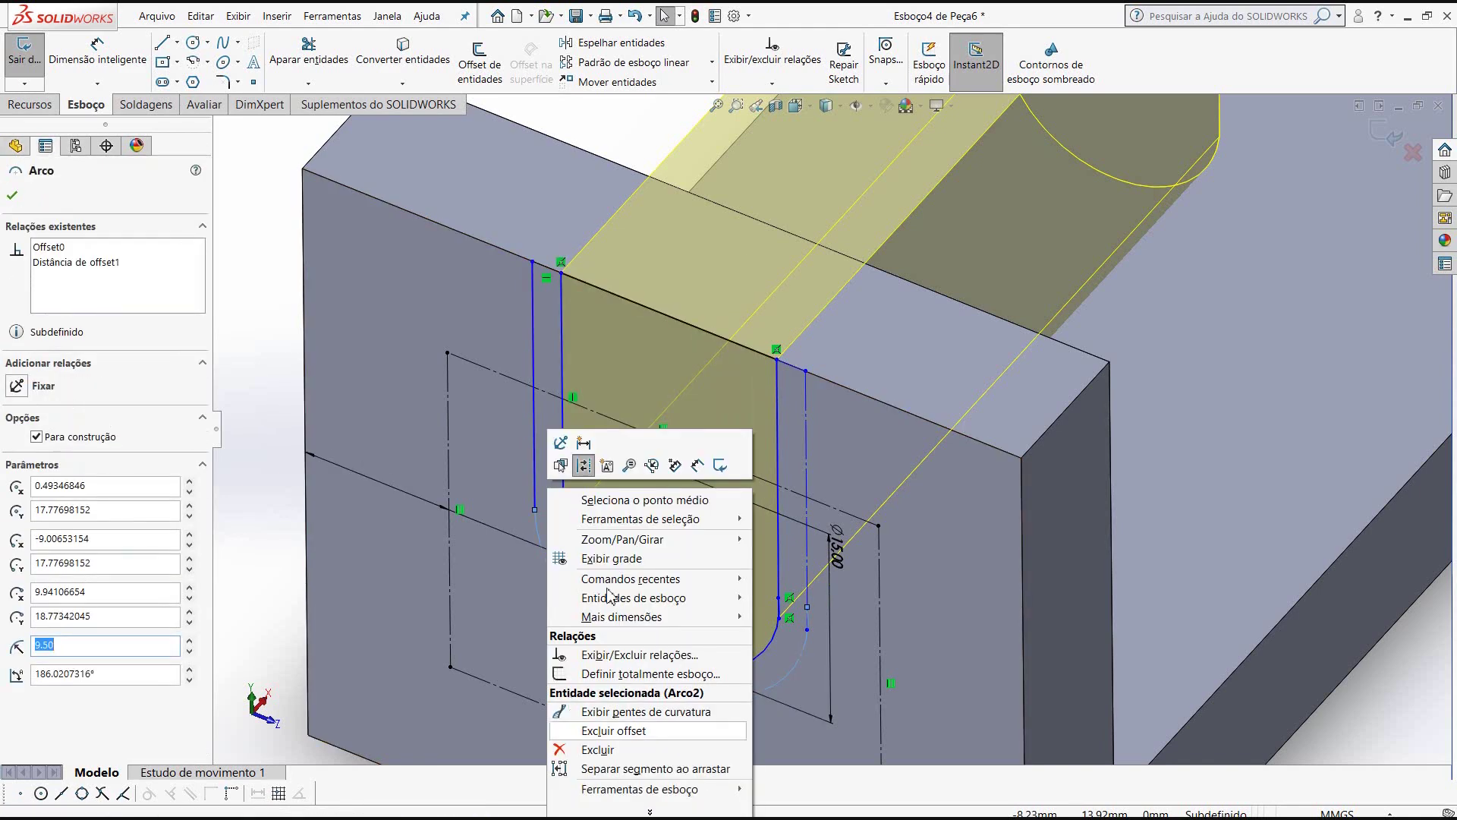
pyautogui.press('Escape')
pyautogui.press('Escape')
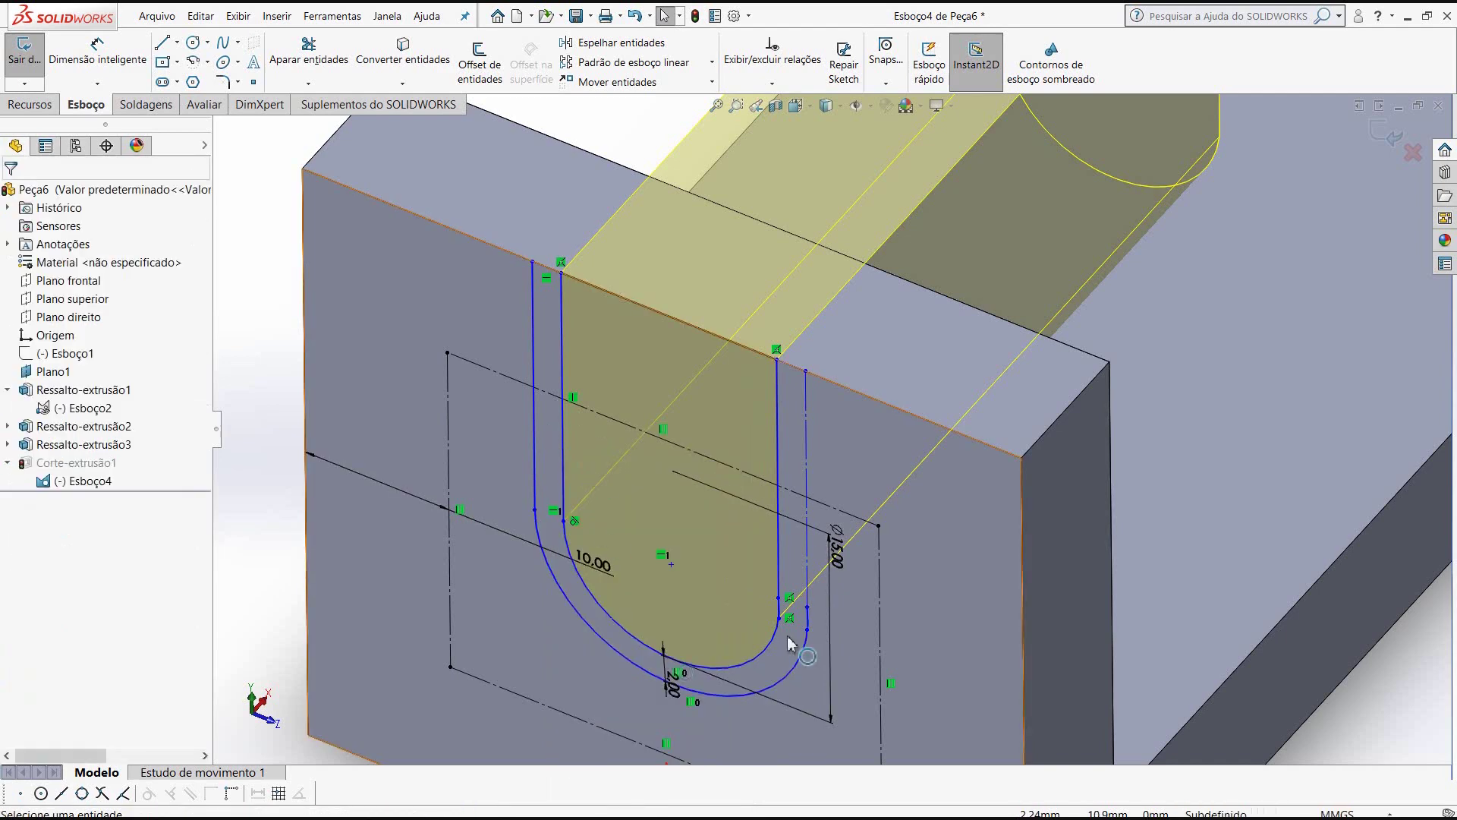
# - Make the outer right offset line vertical and exit the sketch
pyautogui.click(807, 477)
pyautogui.rightClick(808, 478)
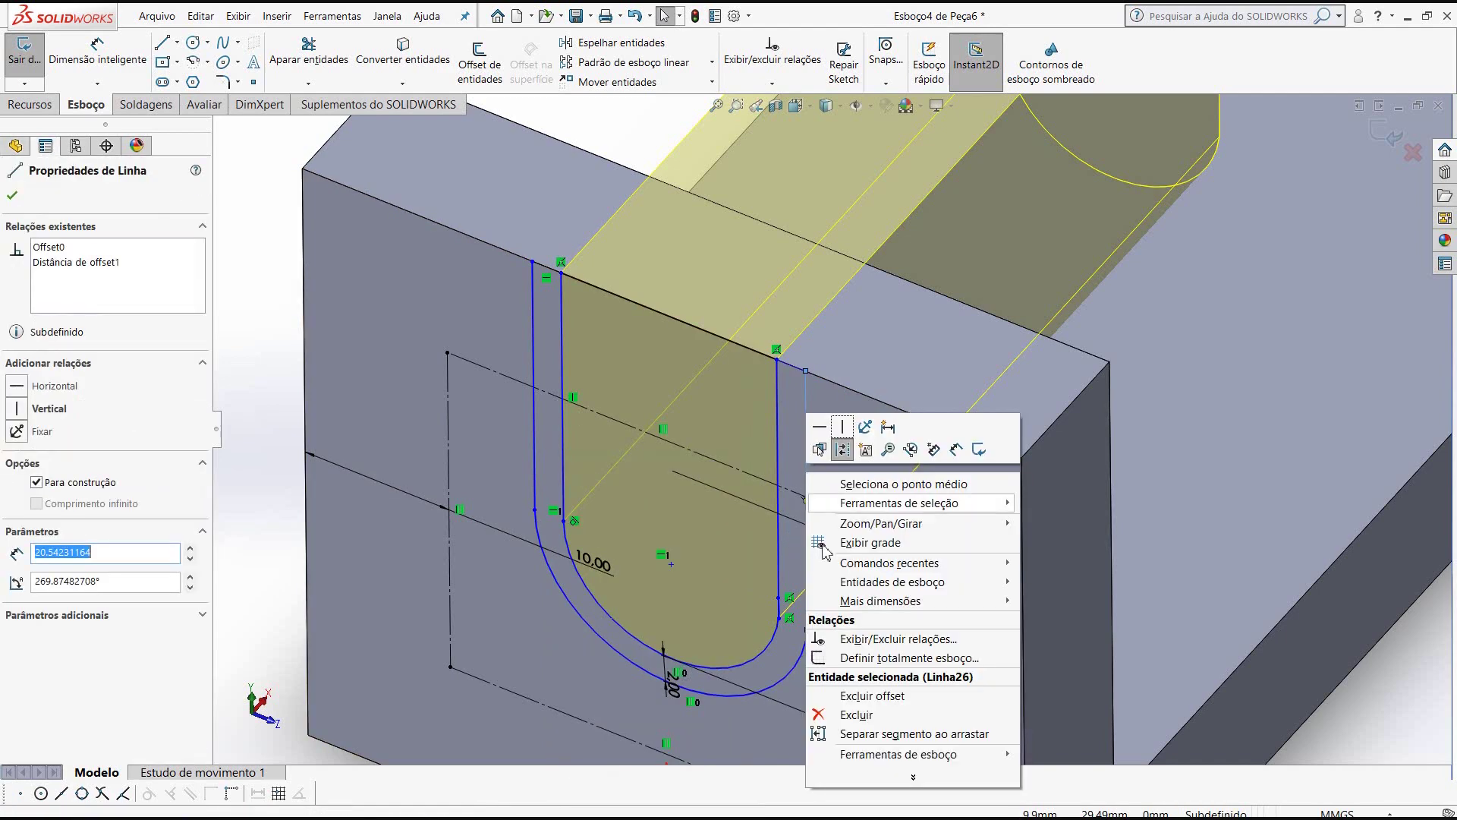
pyautogui.click(842, 450)
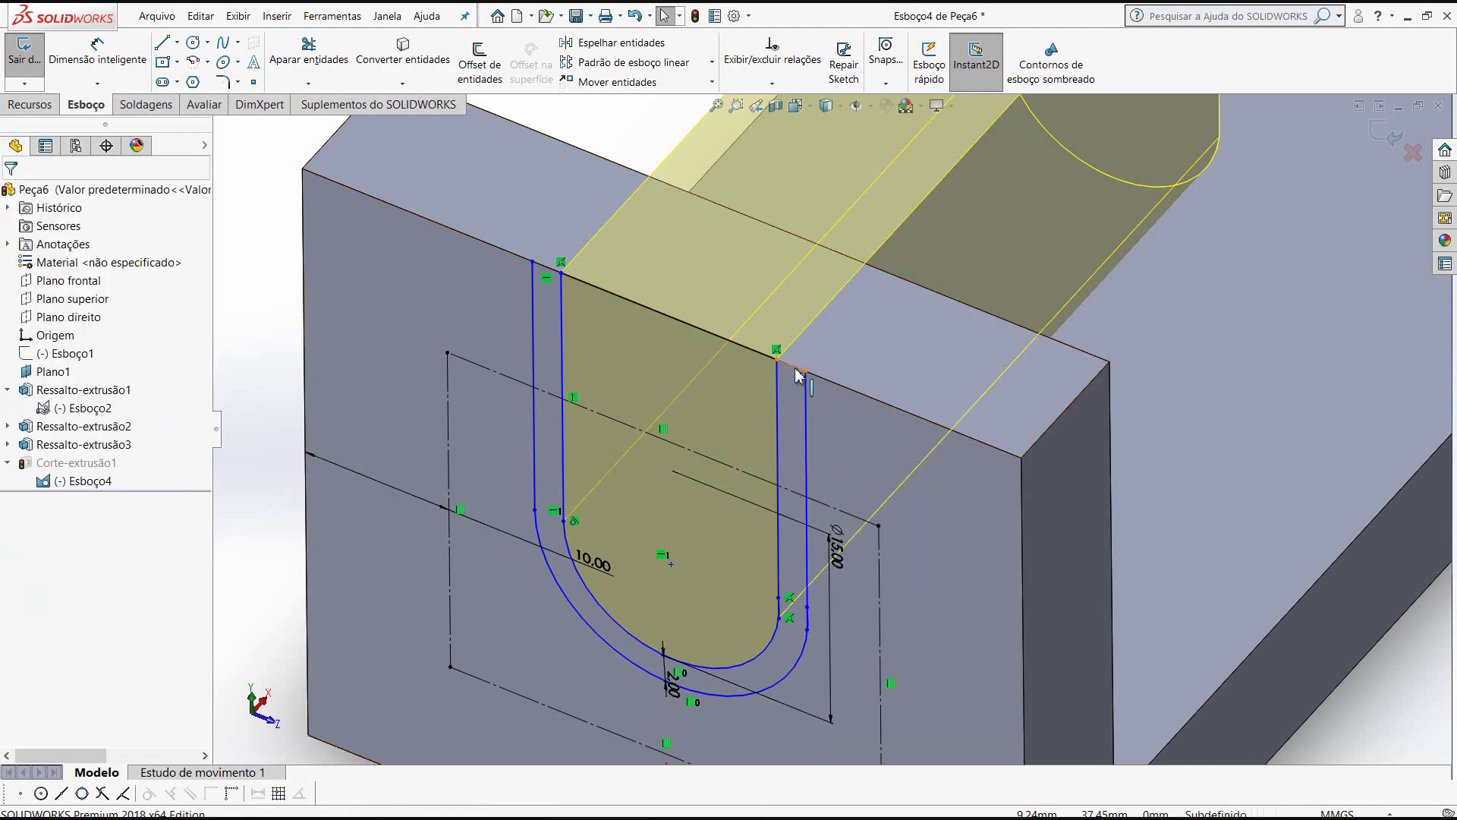
pyautogui.rightClick(795, 368)
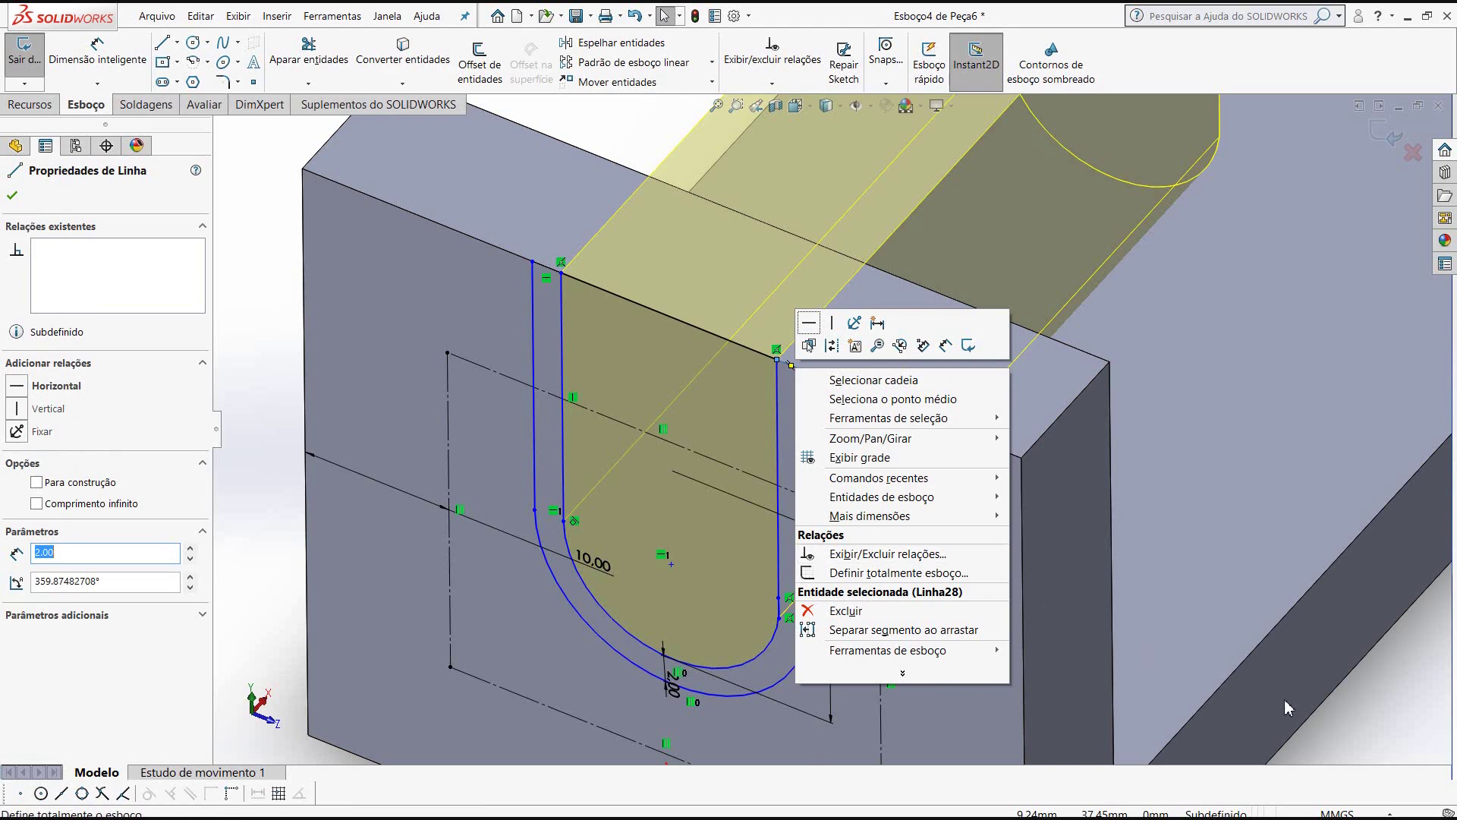
pyautogui.press('Escape')
pyautogui.press('Escape')
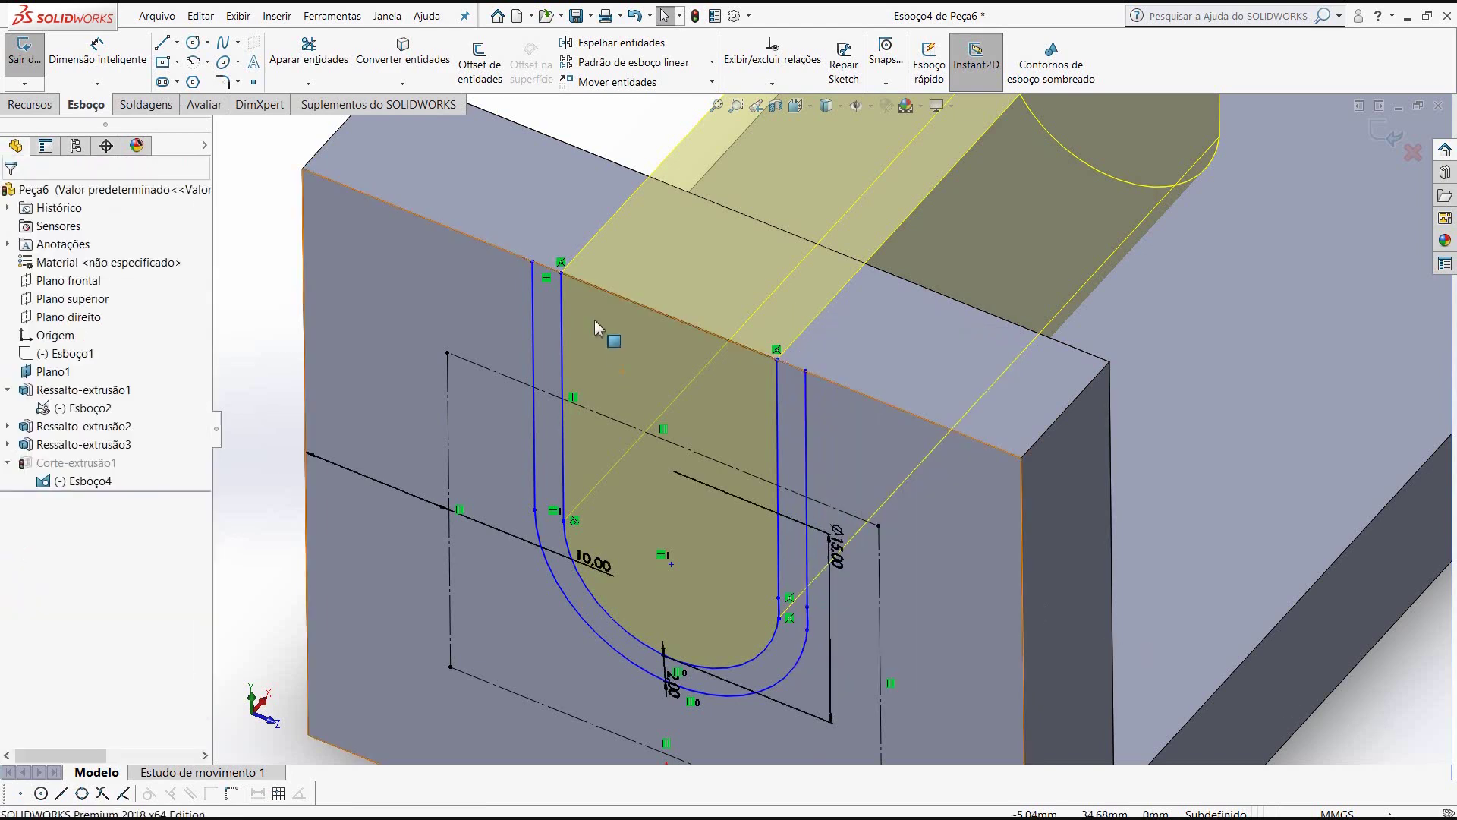
pyautogui.click(1397, 139)
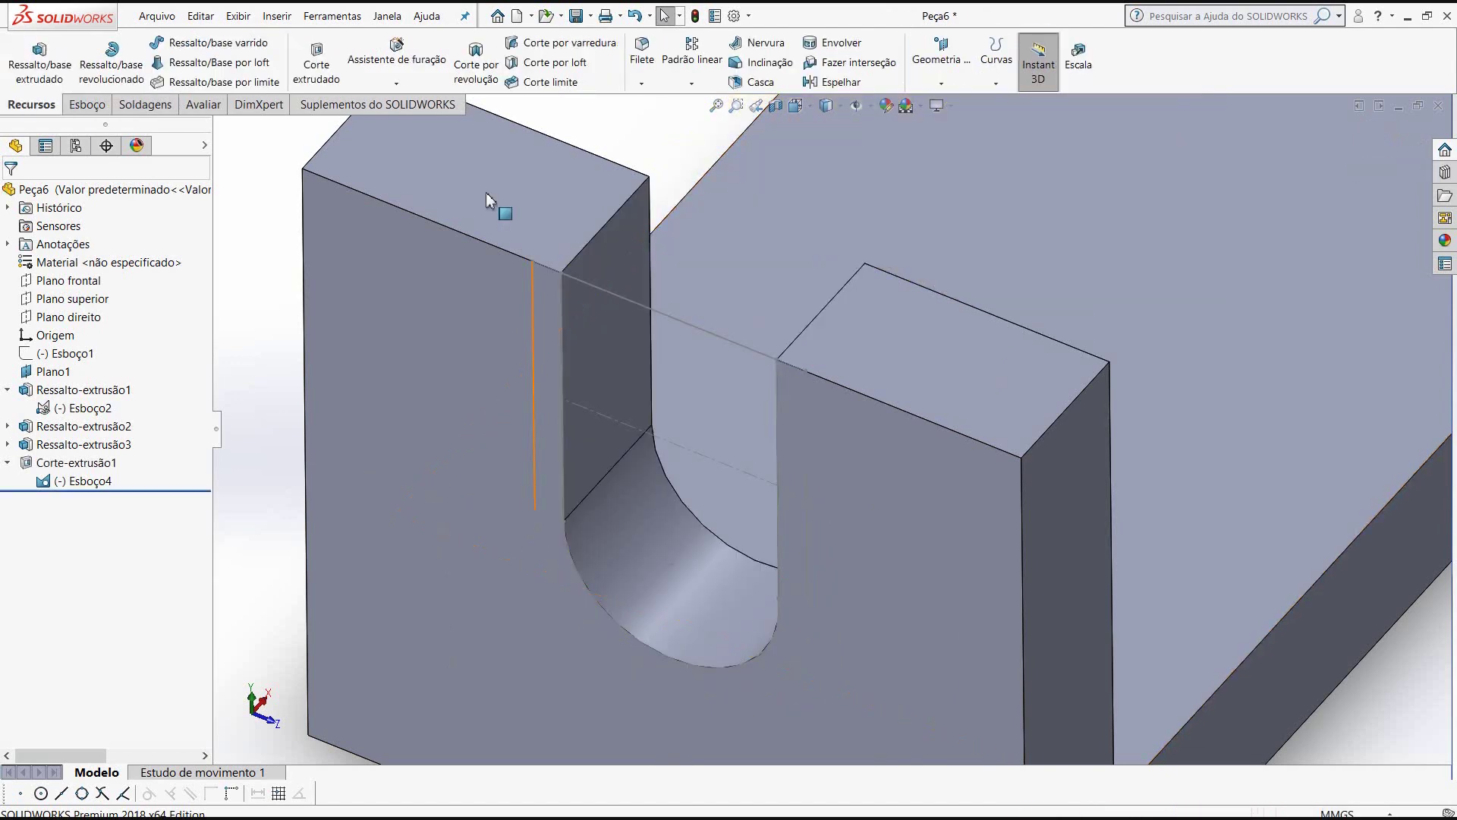
# - Start a Boss-Extrude on Esboço4 with Thin Feature off, using only the thin U-strip region
pyautogui.click(41, 67)
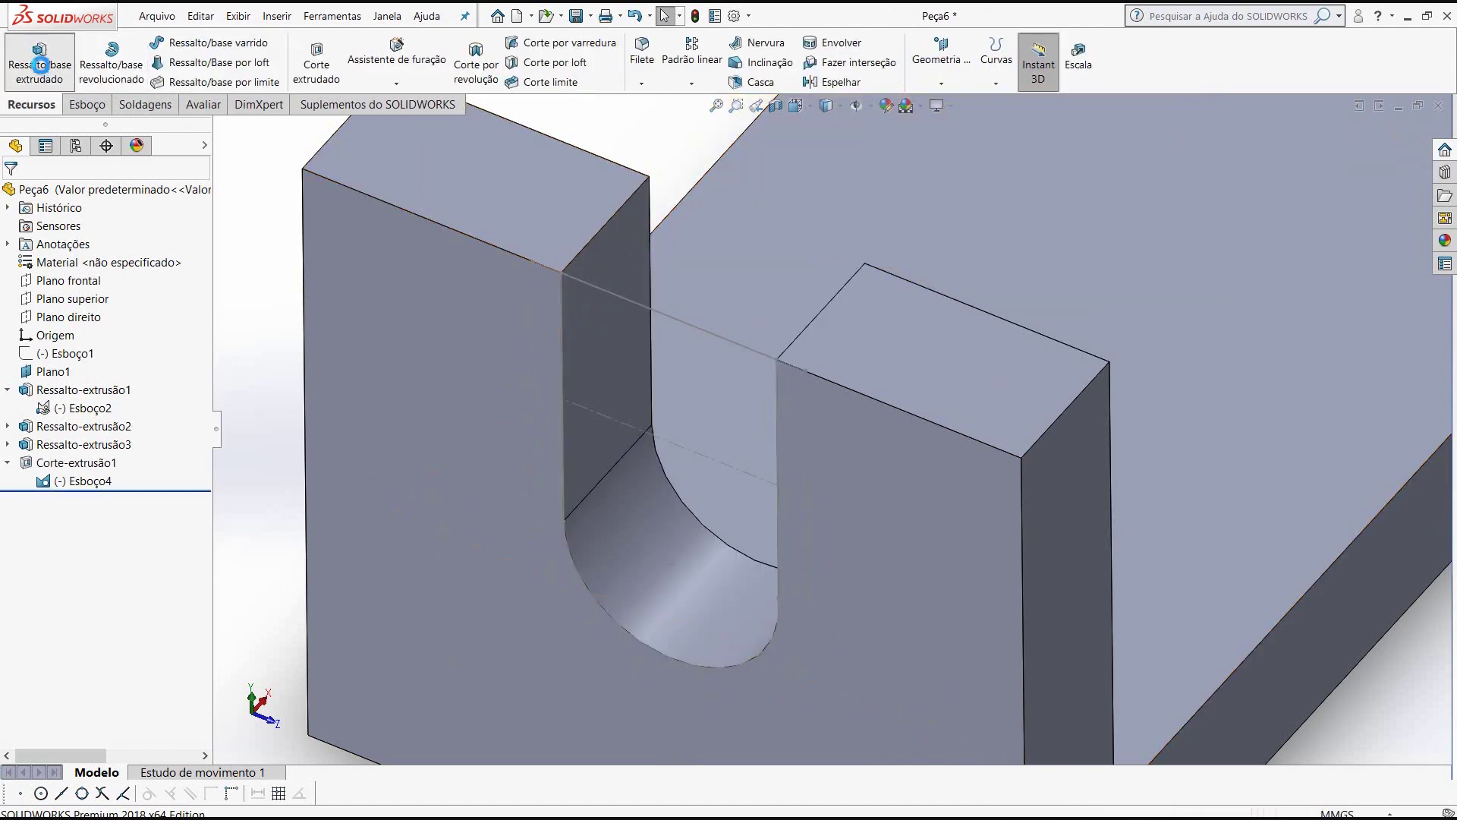
pyautogui.click(537, 313)
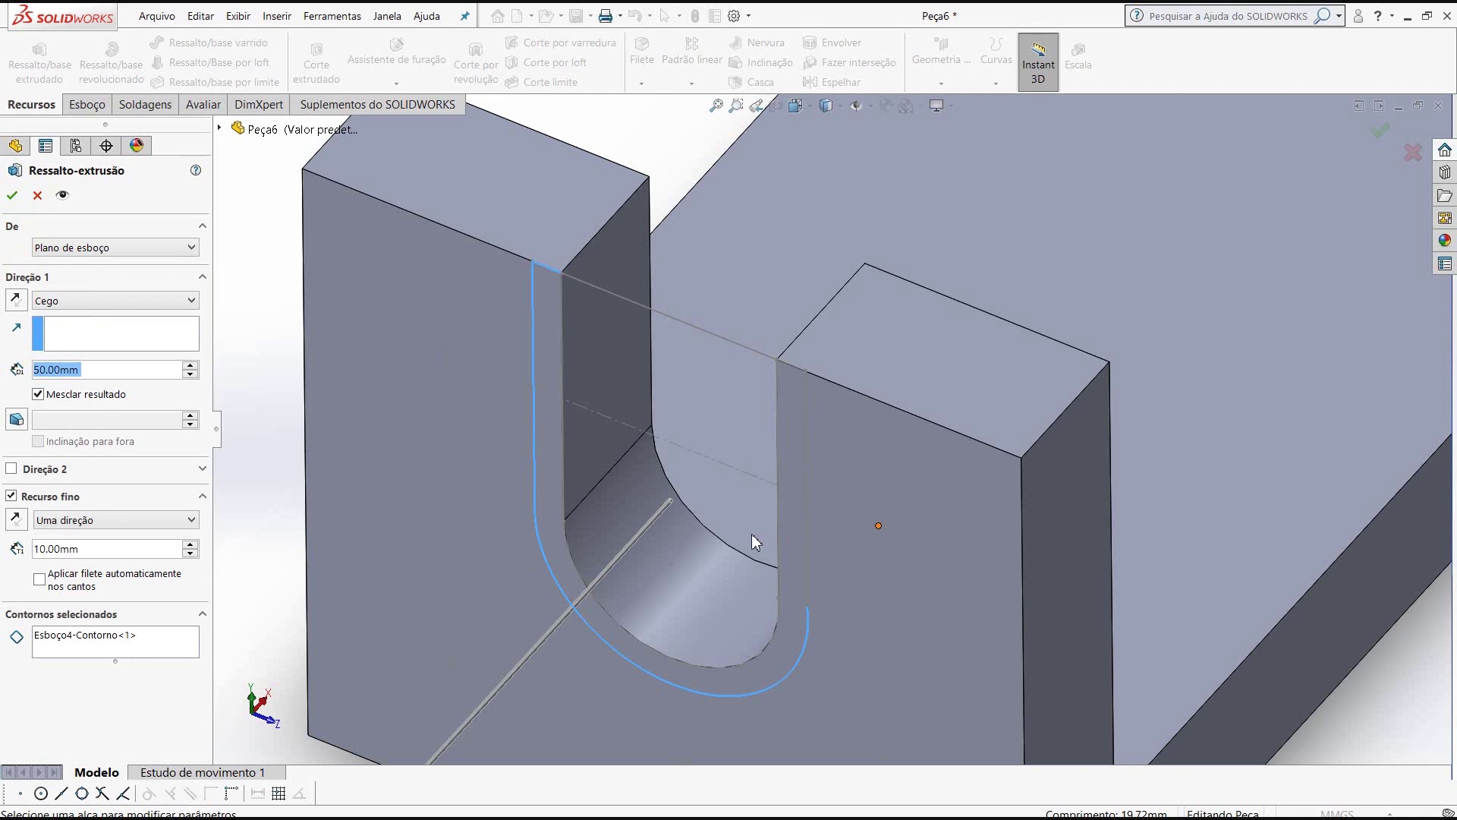
pyautogui.click(10, 497)
pyautogui.click(91, 563)
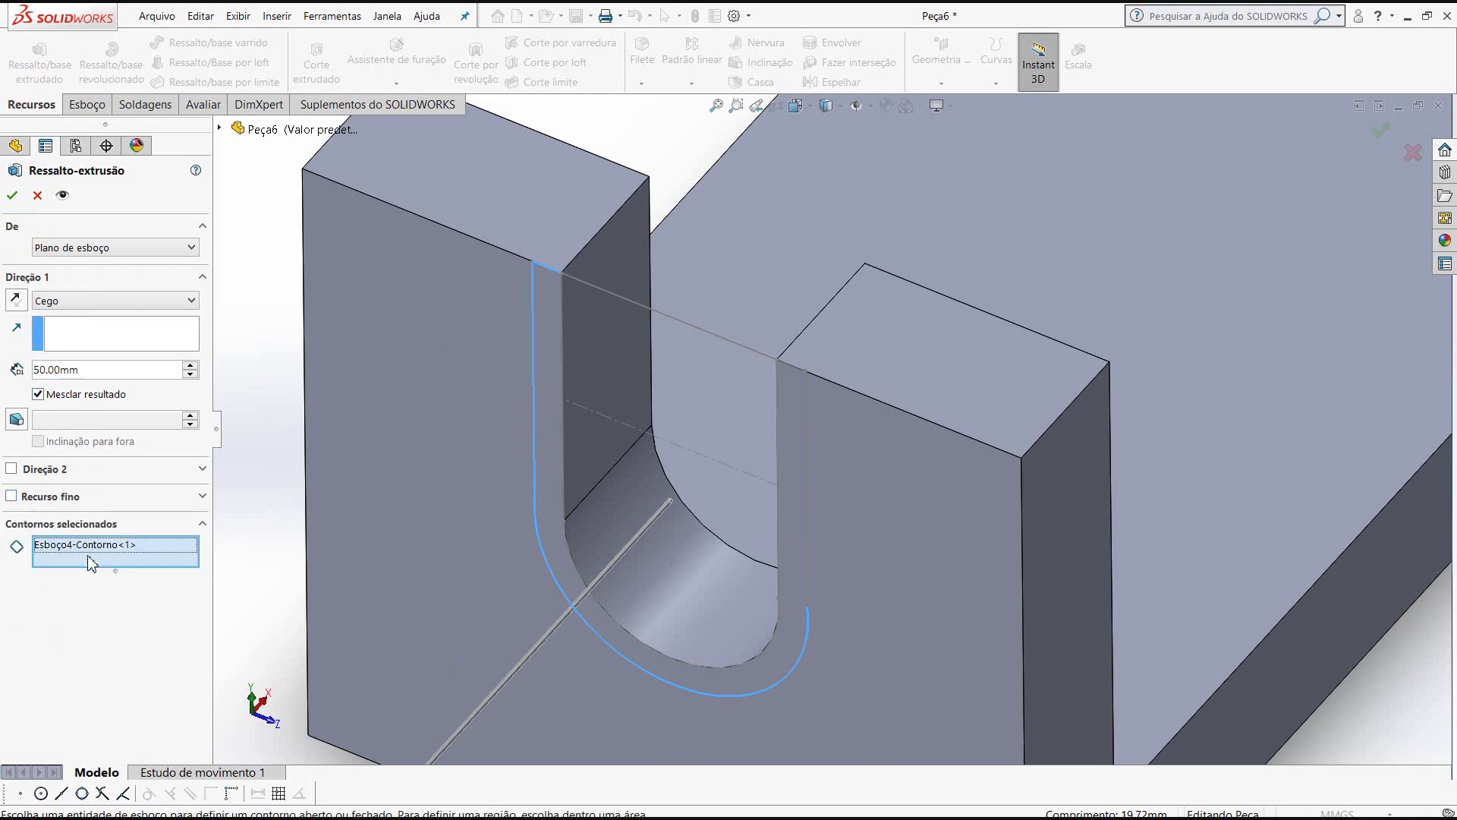
pyautogui.rightClick(91, 559)
pyautogui.click(141, 570)
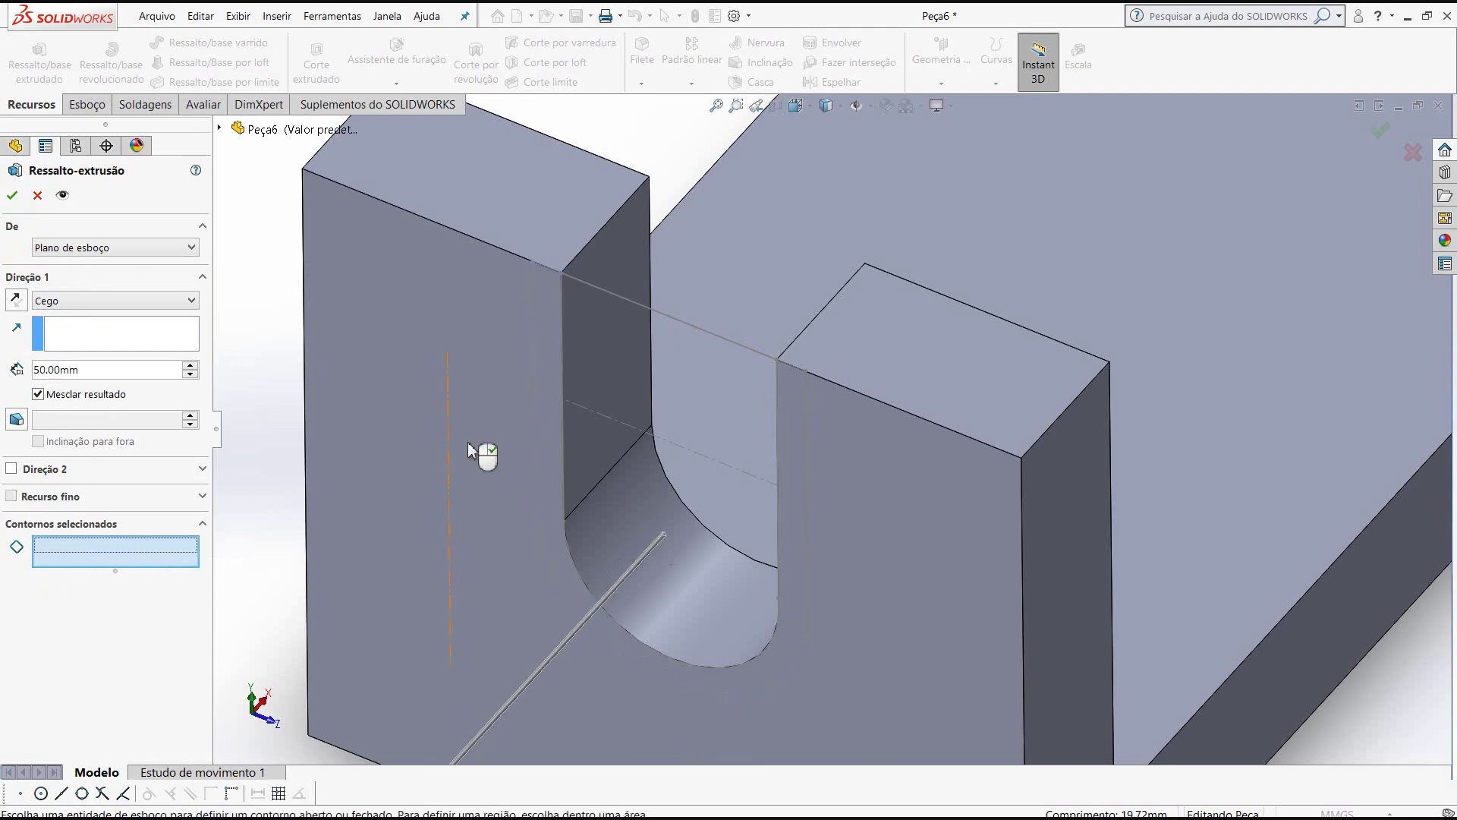
pyautogui.click(548, 348)
# - Set the extrusion's Direction 1 blind depth to 2 mm
pyautogui.press('z')
pyautogui.press('z')
pyautogui.press('z')
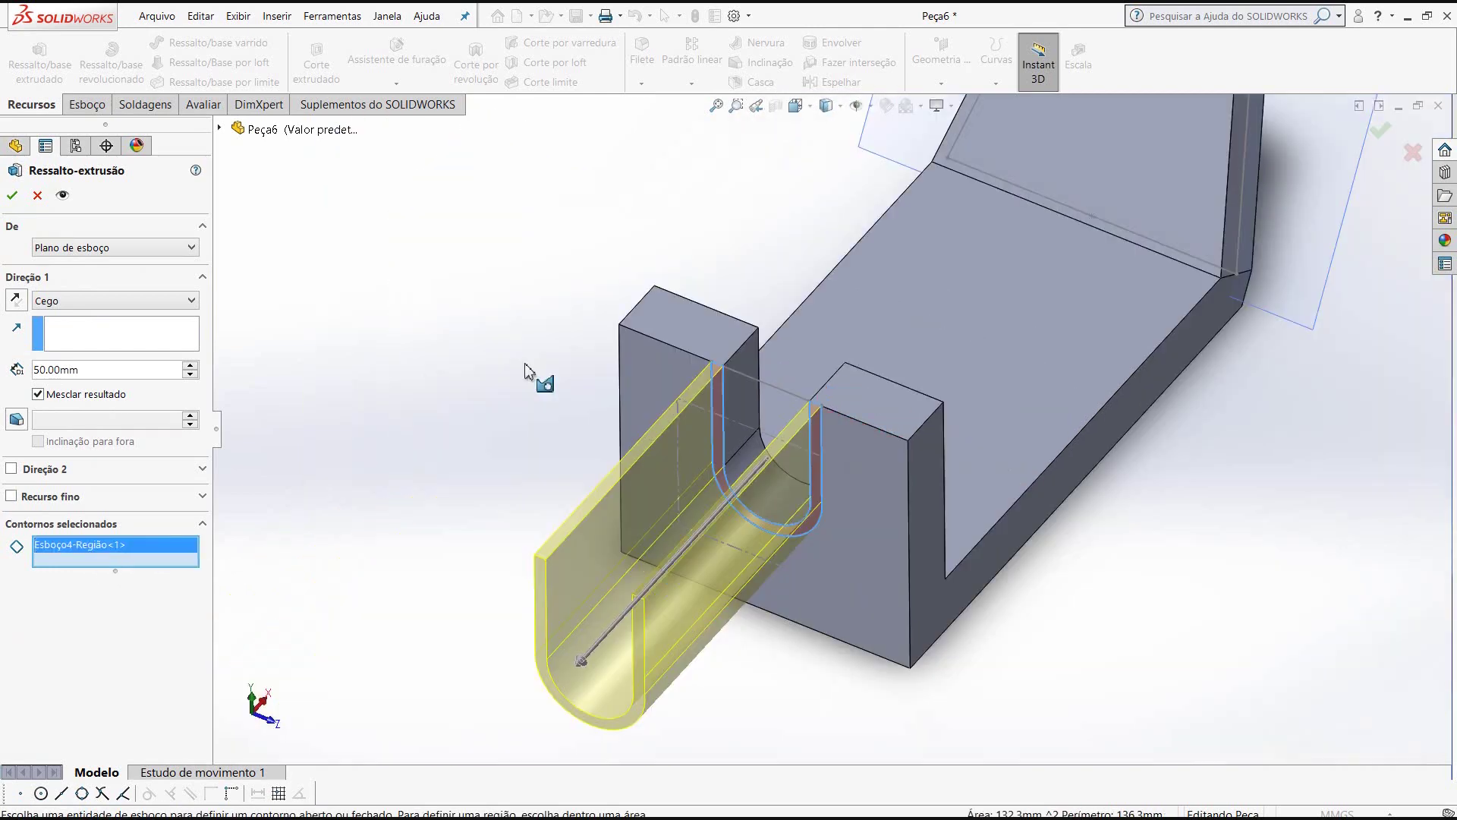
pyautogui.scroll(-3, 740, 594)
pyautogui.scroll(-2, 599, 529)
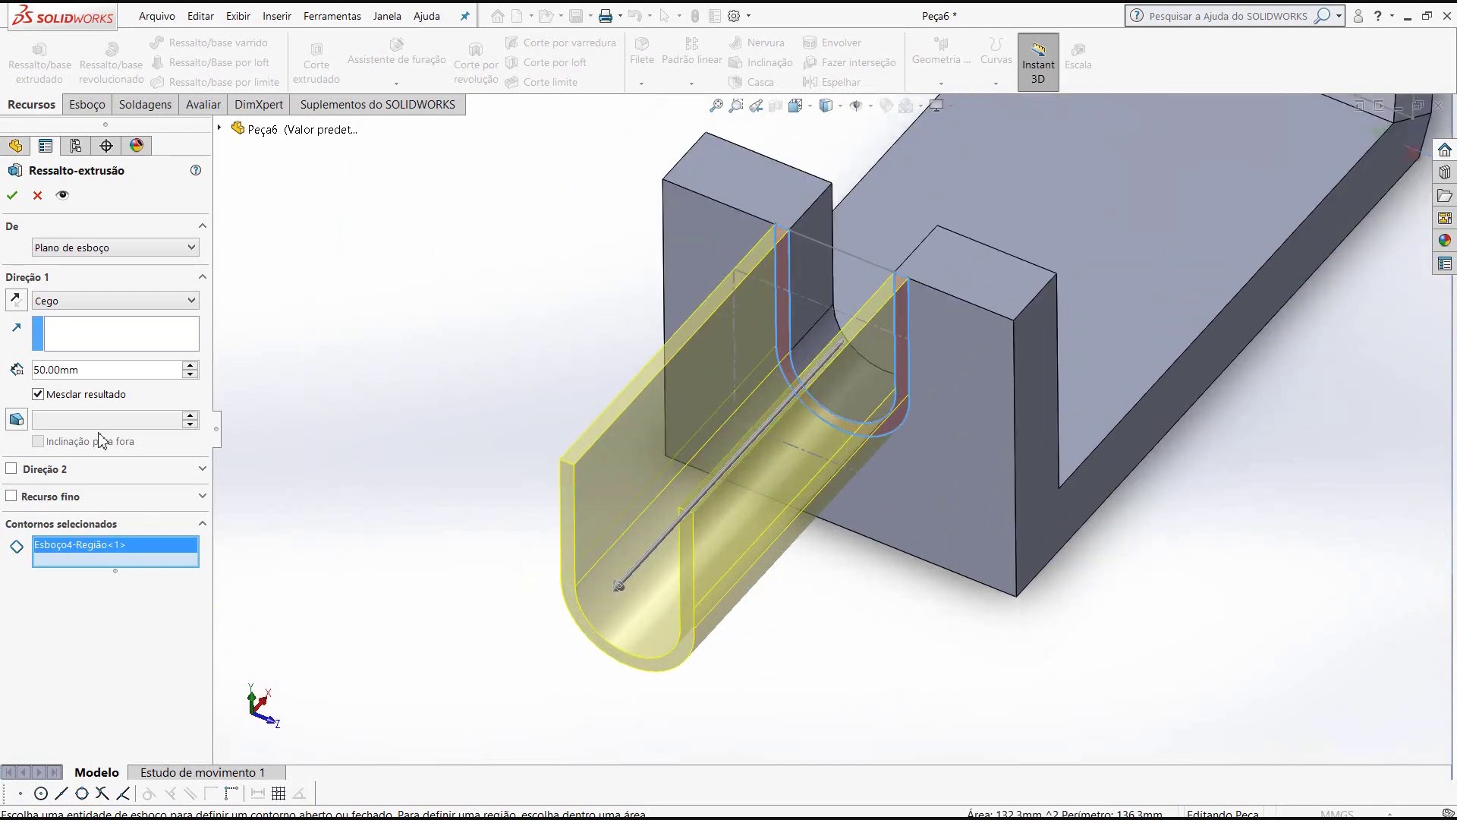
pyautogui.doubleClick(93, 369)
pyautogui.write('2')
pyautogui.press('Return')
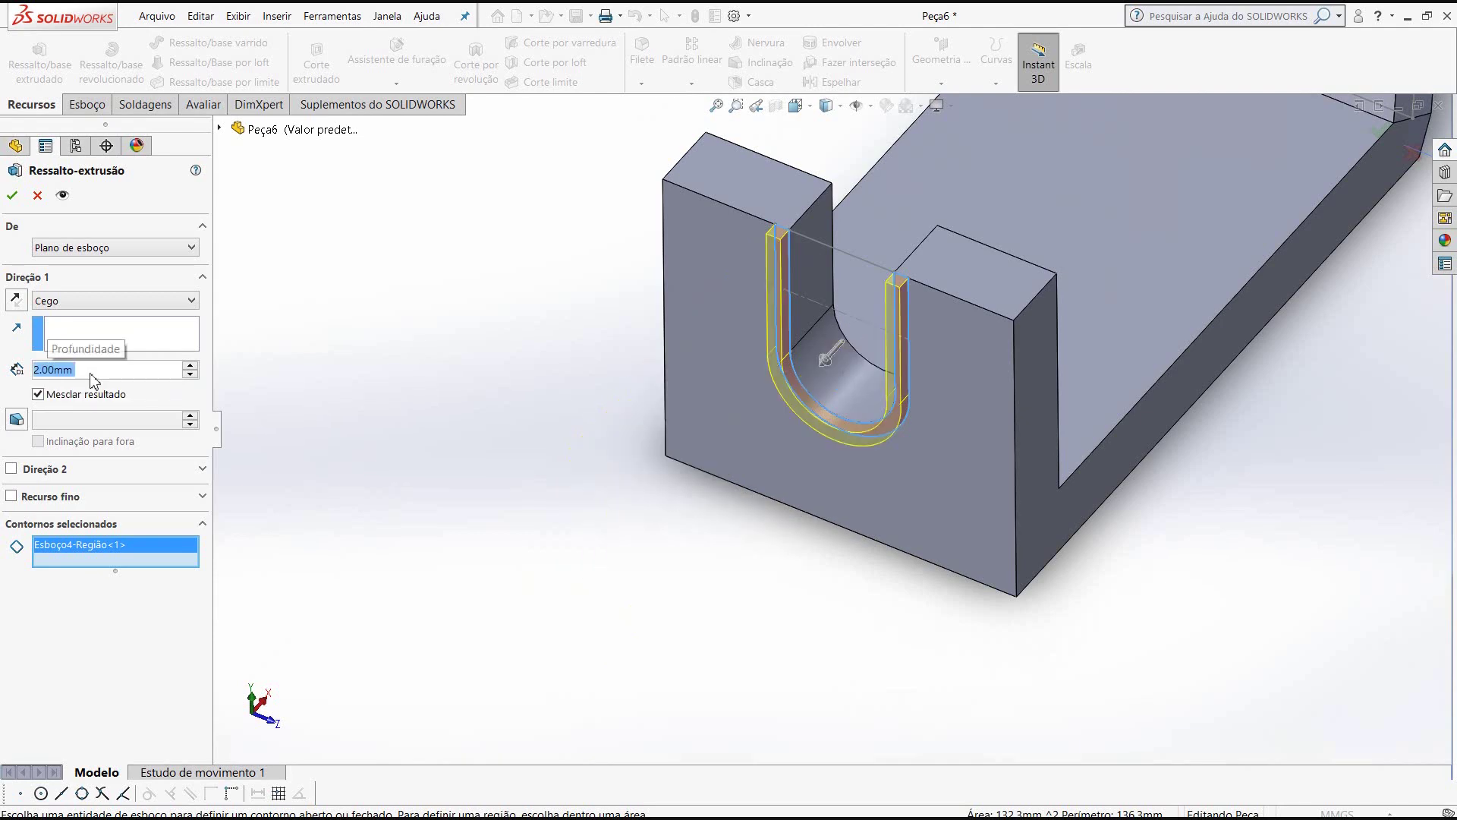
# - Add a 12 mm blind Direction 2 and accept the lip as Ressalto-extrusão4
pyautogui.click(11, 469)
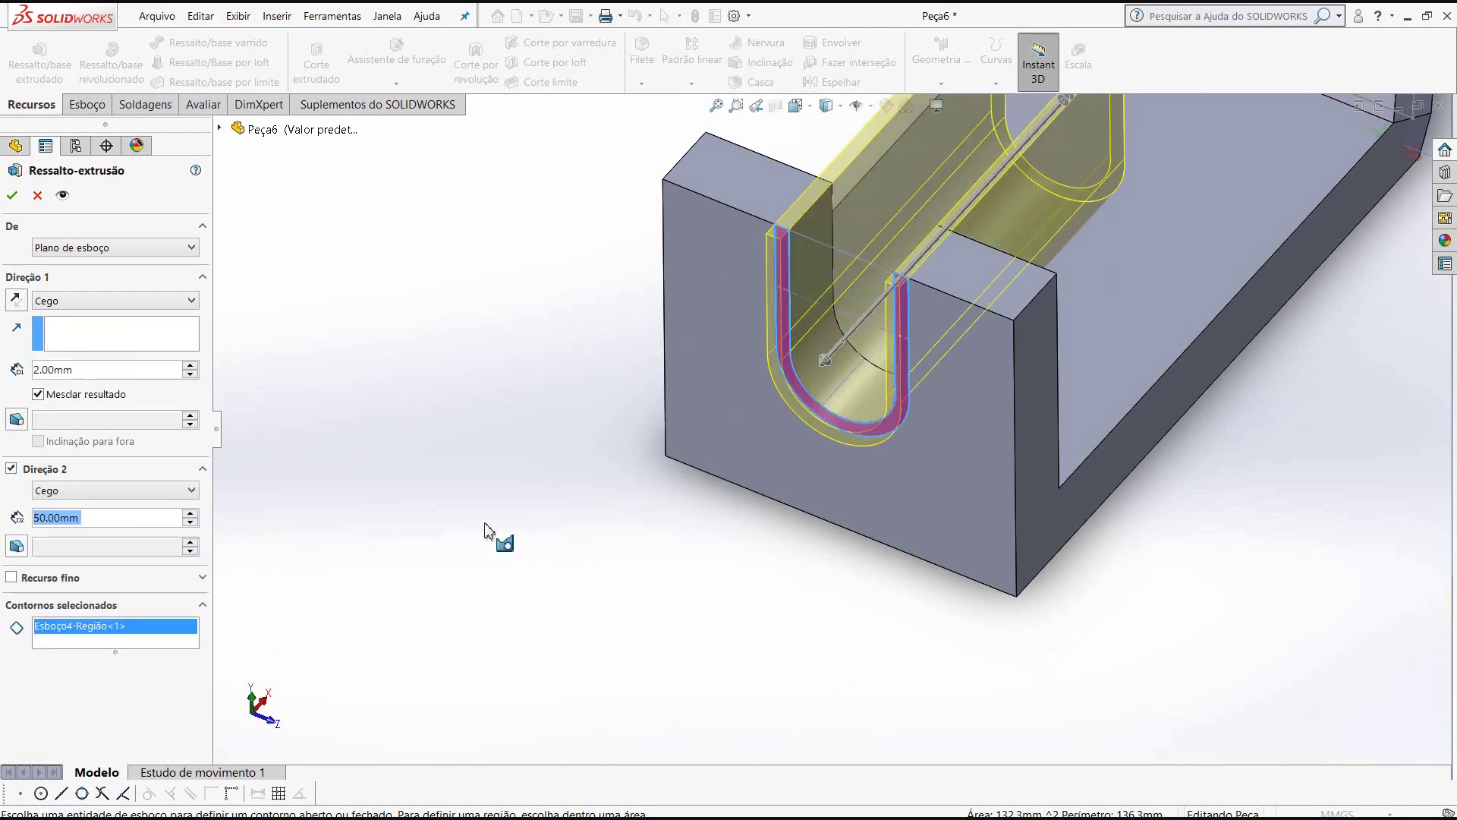
pyautogui.moveTo(488, 534); pyautogui.dragTo(485, 612, button='middle')
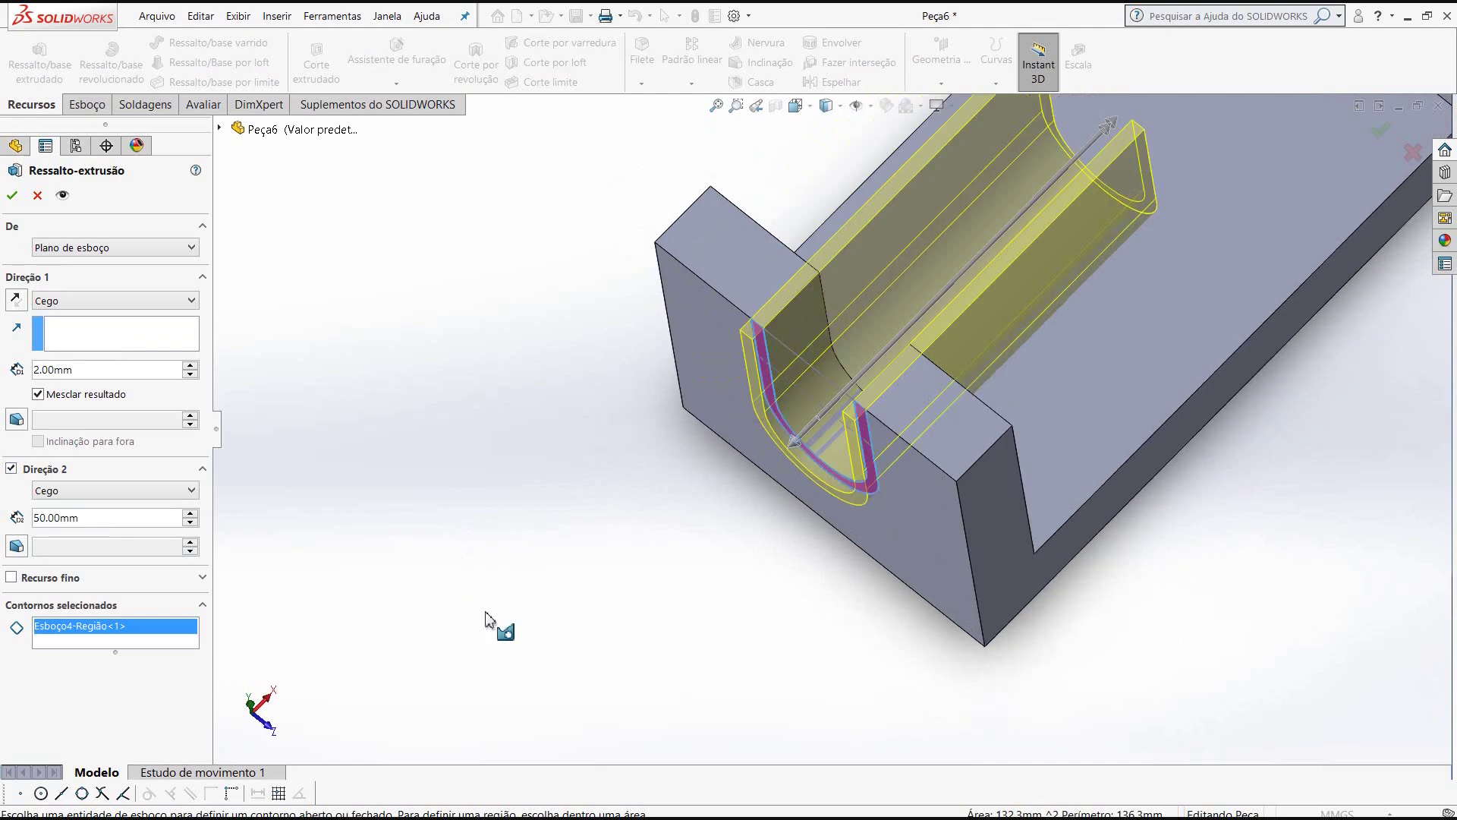
pyautogui.click(82, 518)
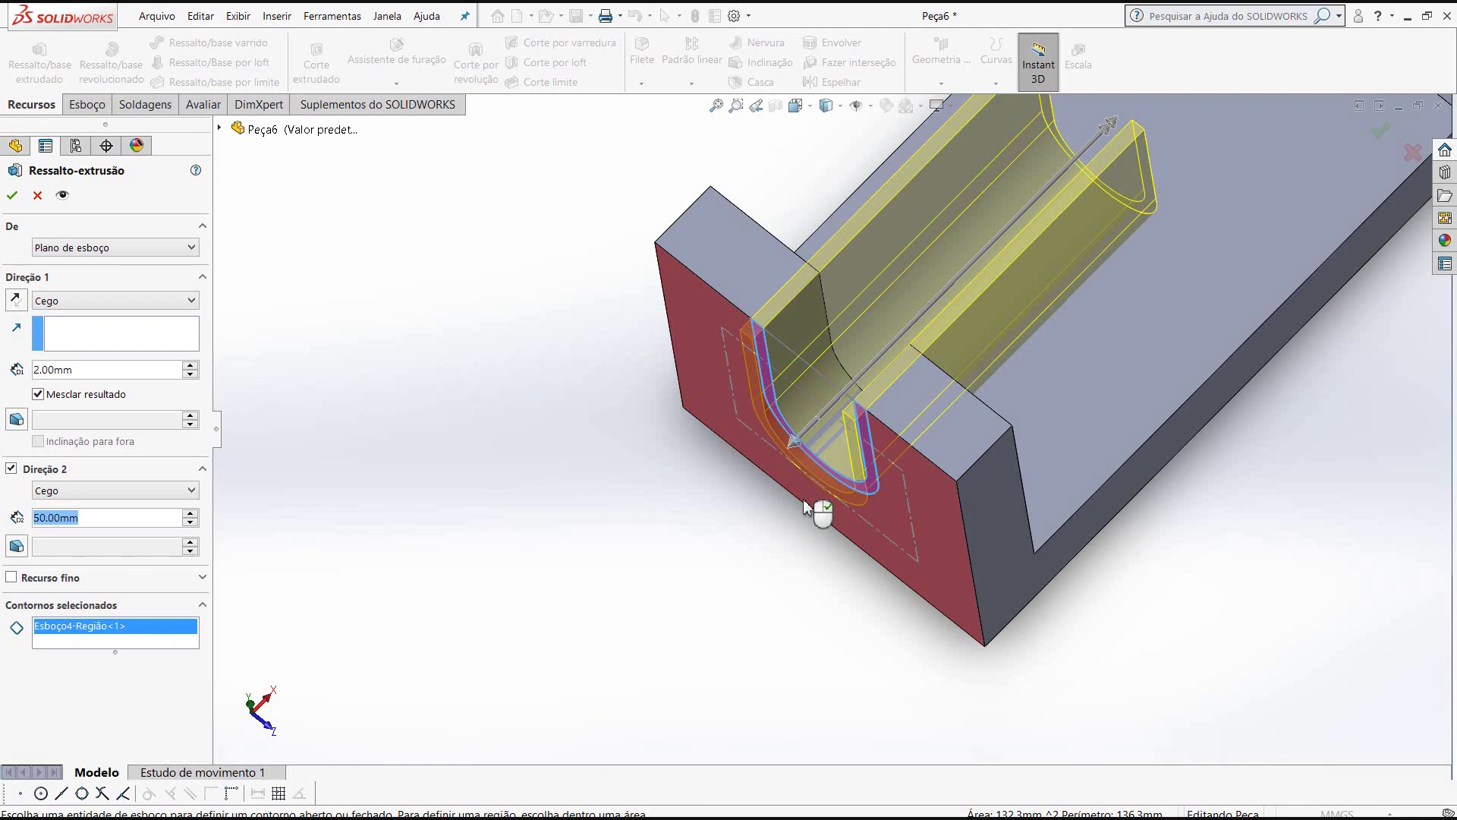
pyautogui.write('12')
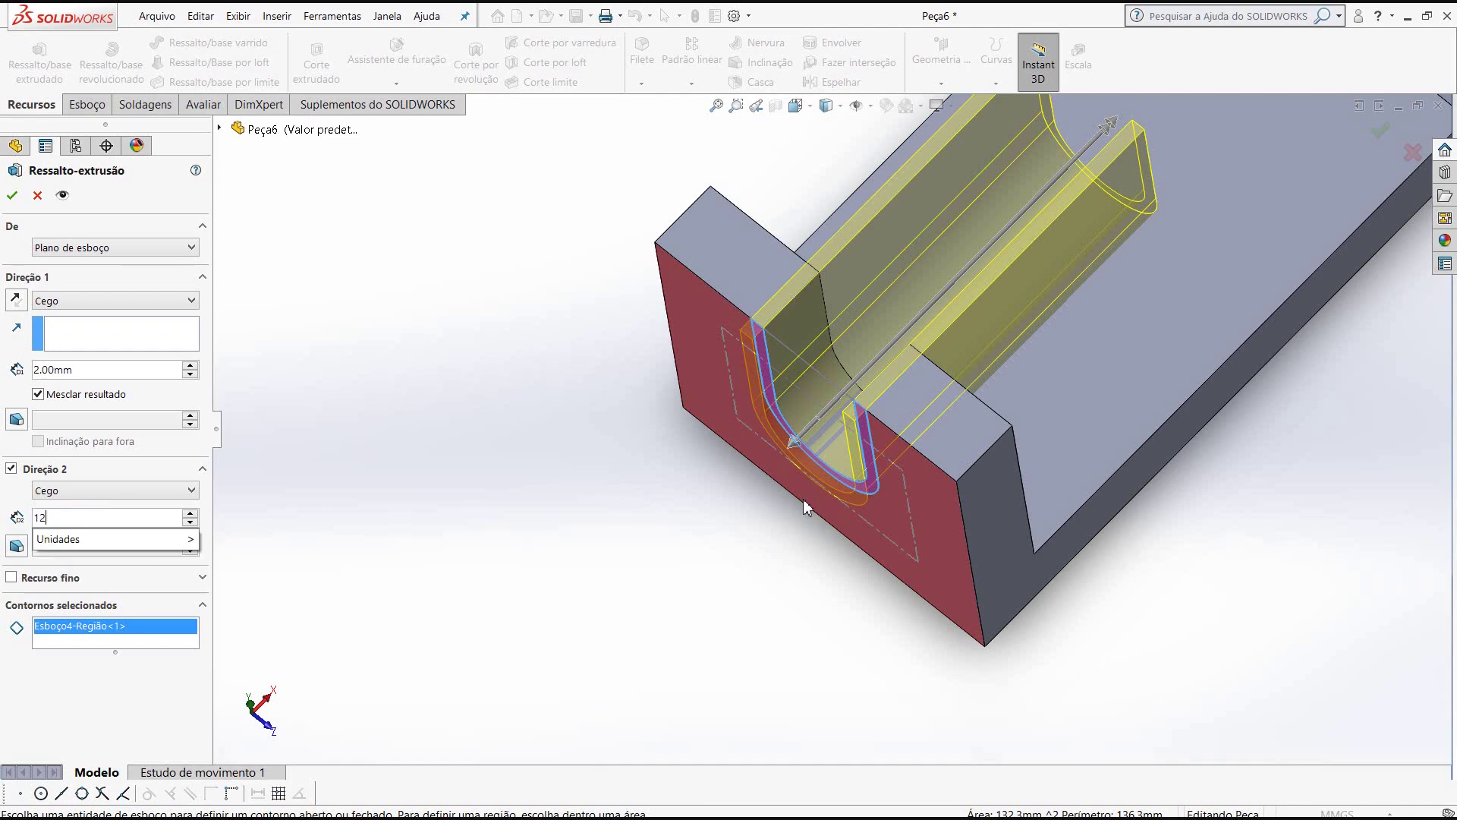
pyautogui.press('Return')
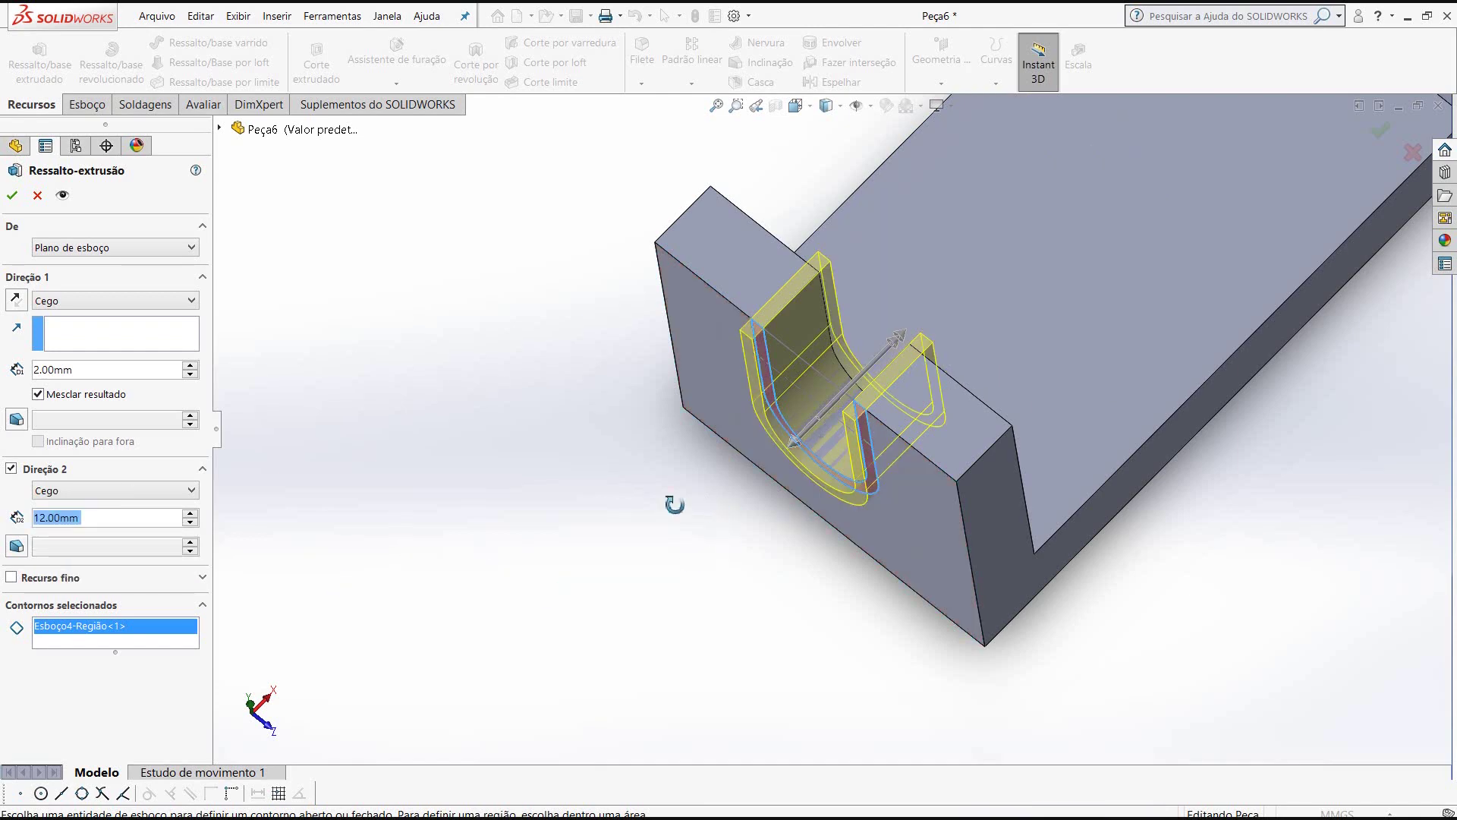
pyautogui.moveTo(673, 504)
pyautogui.mouseDown(button='middle')
pyautogui.moveTo(686, 569)
pyautogui.moveTo(729, 397)
pyautogui.mouseUp(button='middle')
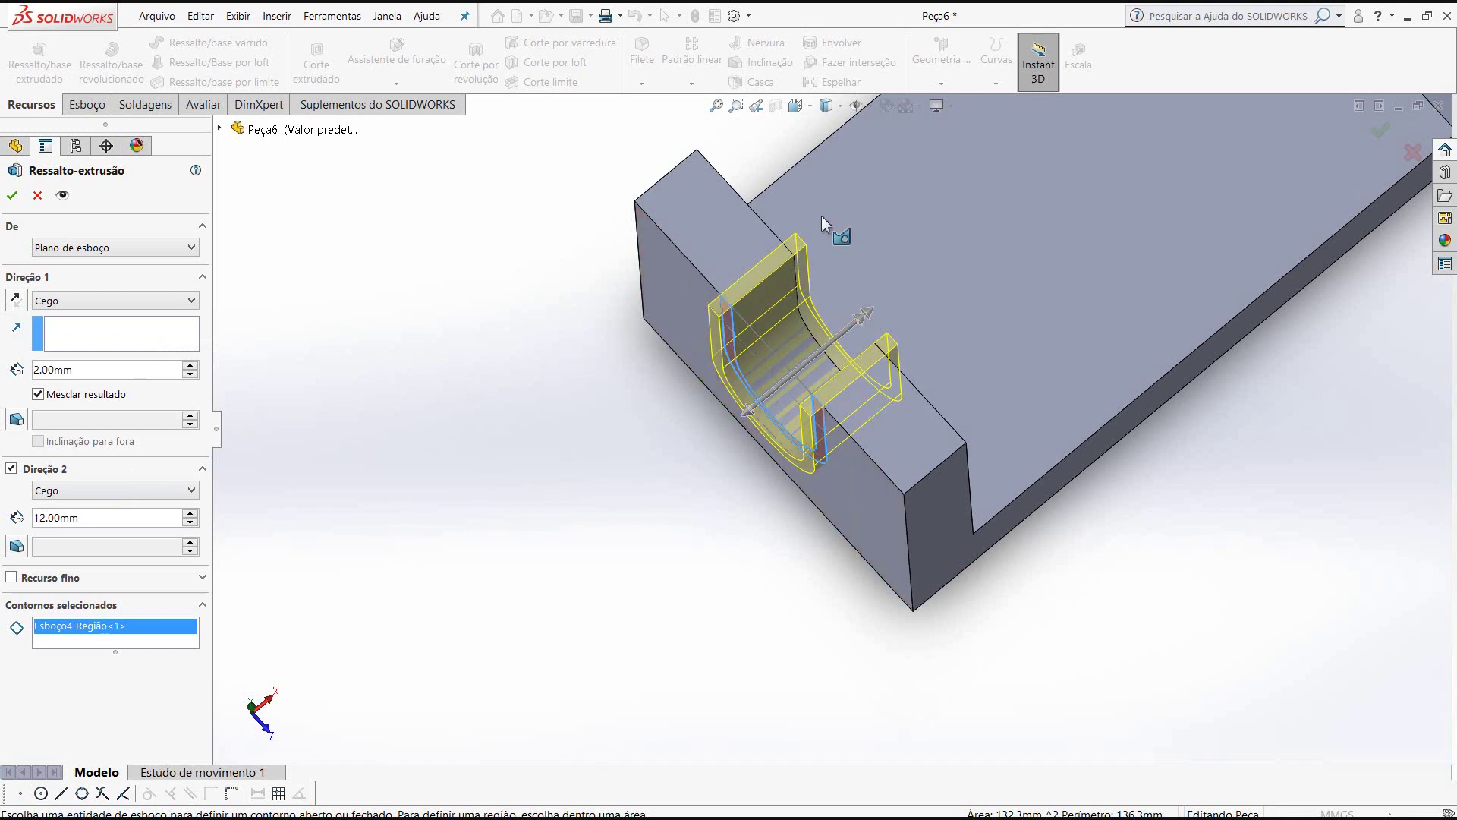
pyautogui.click(12, 195)
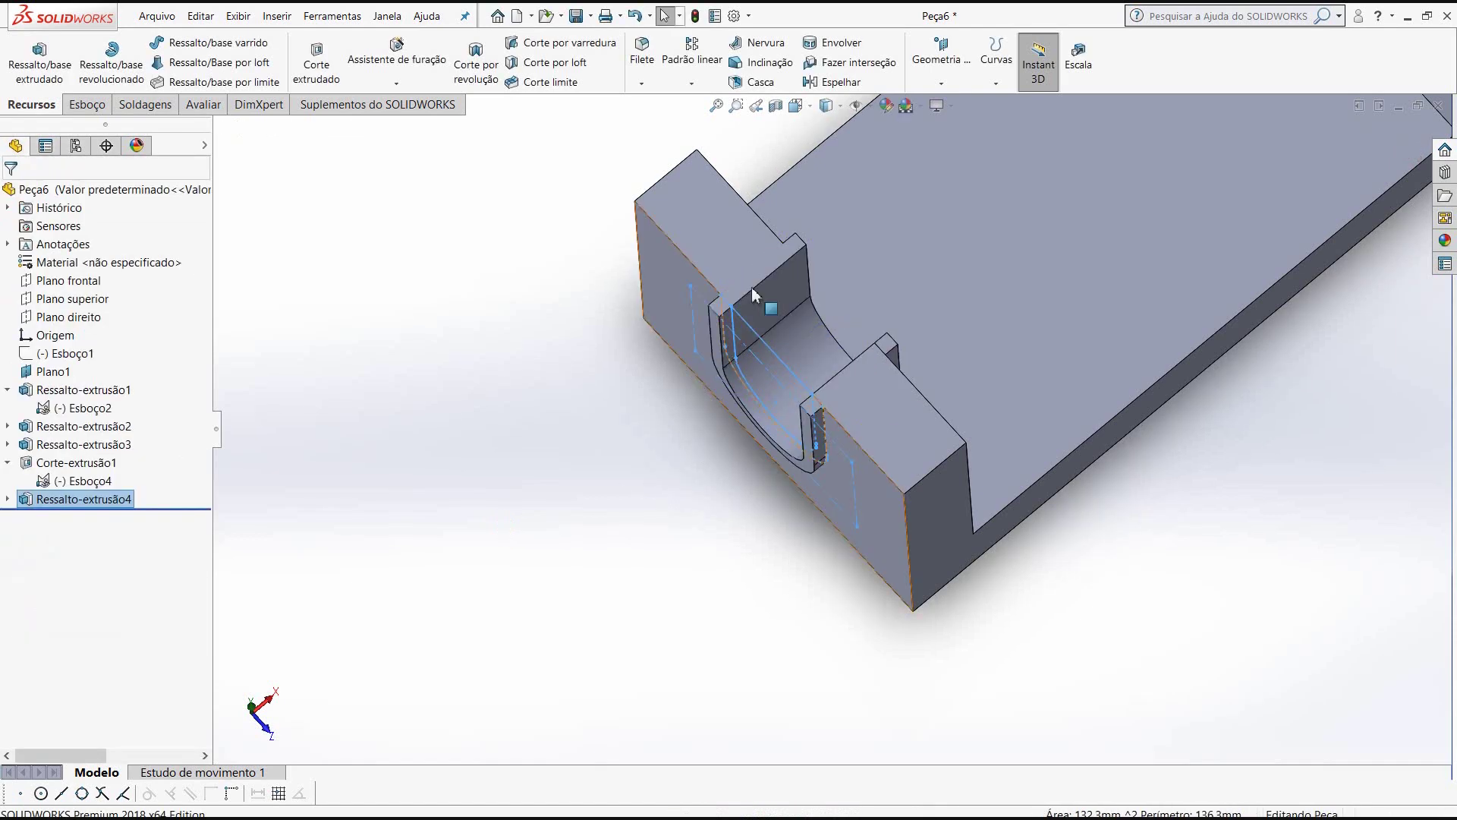
pyautogui.moveTo(751, 287); pyautogui.dragTo(760, 287, button='middle')
pyautogui.scroll(5, 799, 277)
pyautogui.scroll(-3, 799, 277)
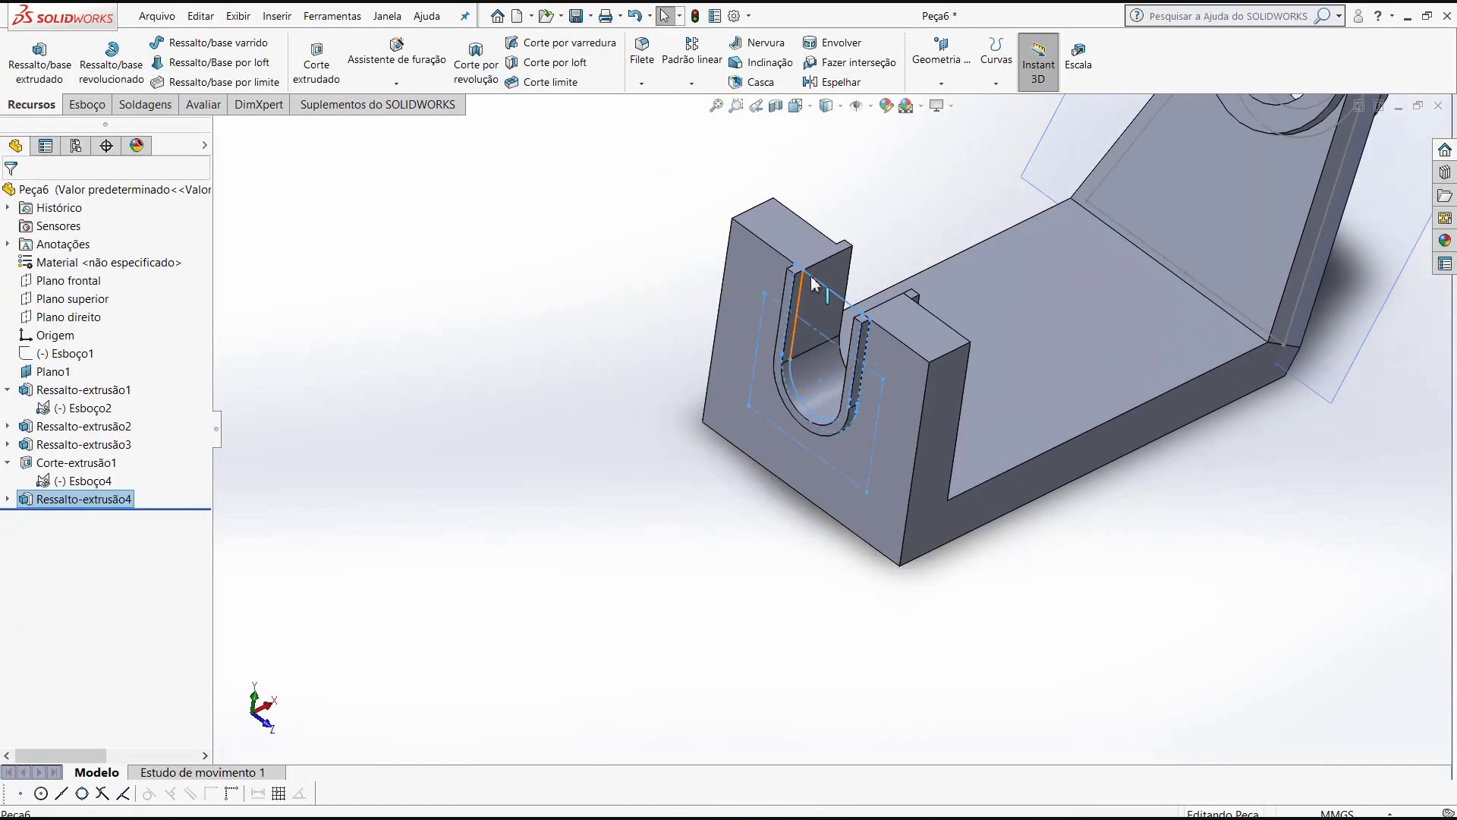
pyautogui.scroll(-2, 797, 278)
pyautogui.moveTo(797, 279); pyautogui.dragTo(959, 398, button='middle')
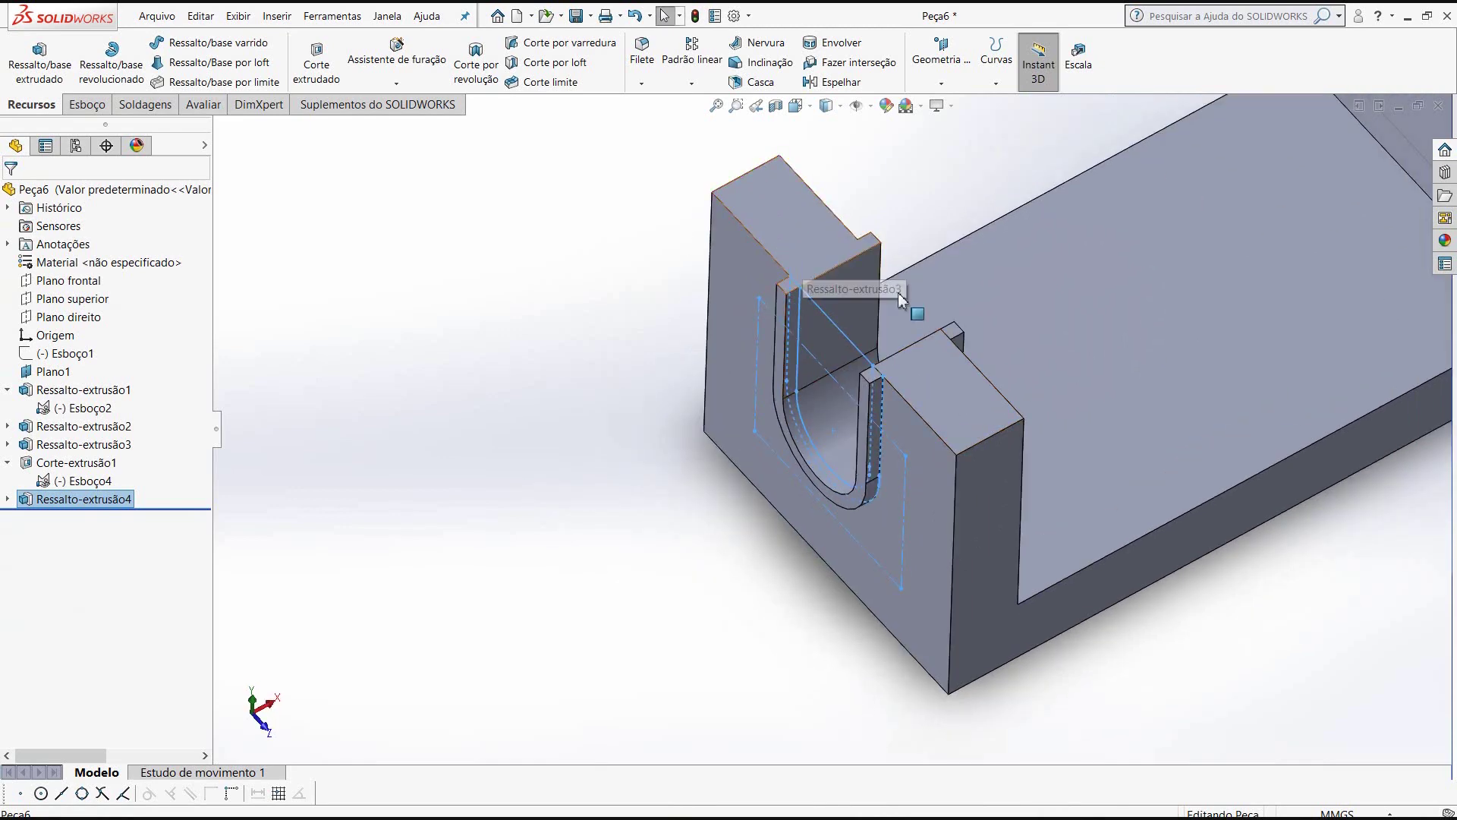
pyautogui.scroll(-2, 908, 320)
pyautogui.scroll(-2, 888, 314)
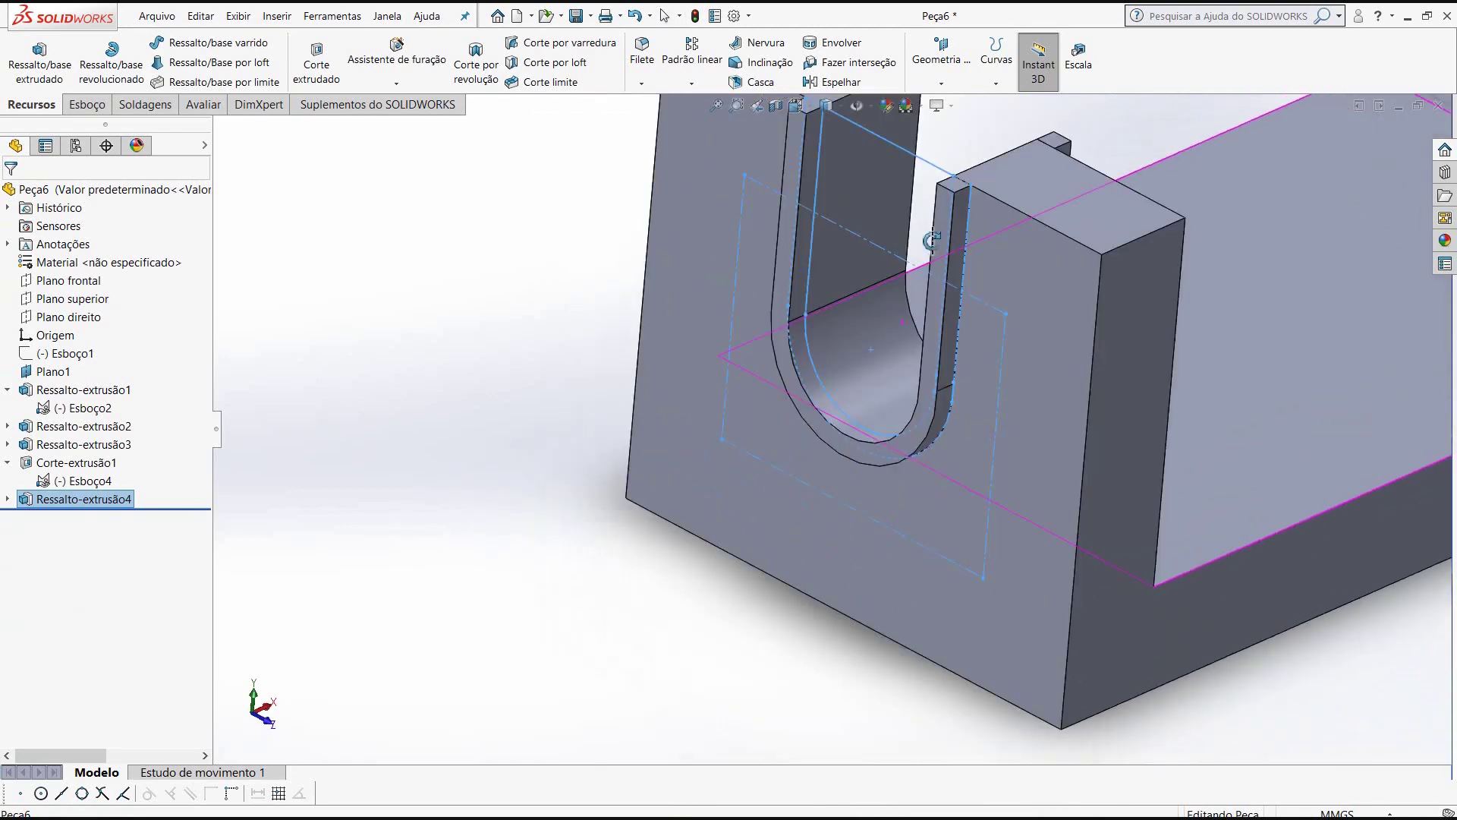
pyautogui.scroll(3, 880, 313)
pyautogui.scroll(1, 878, 311)
pyautogui.scroll(3, 877, 341)
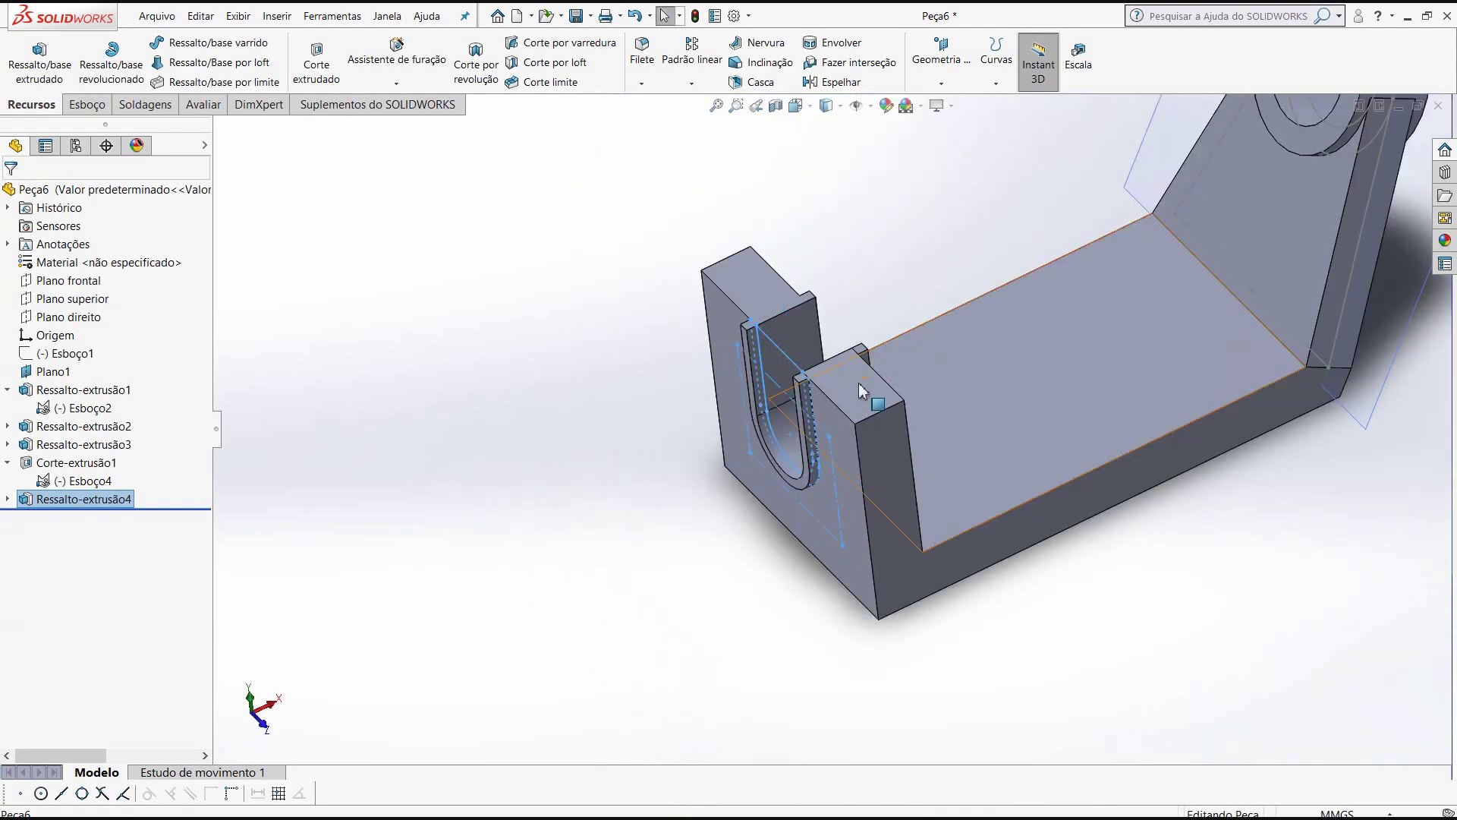
pyautogui.moveTo(866, 379)
pyautogui.mouseDown(button='middle')
pyautogui.moveTo(858, 338)
pyautogui.moveTo(909, 269)
pyautogui.moveTo(899, 345)
pyautogui.moveTo(940, 290)
pyautogui.mouseUp(button='middle')
pyautogui.scroll(2, 941, 290)
pyautogui.scroll(-2, 931, 298)
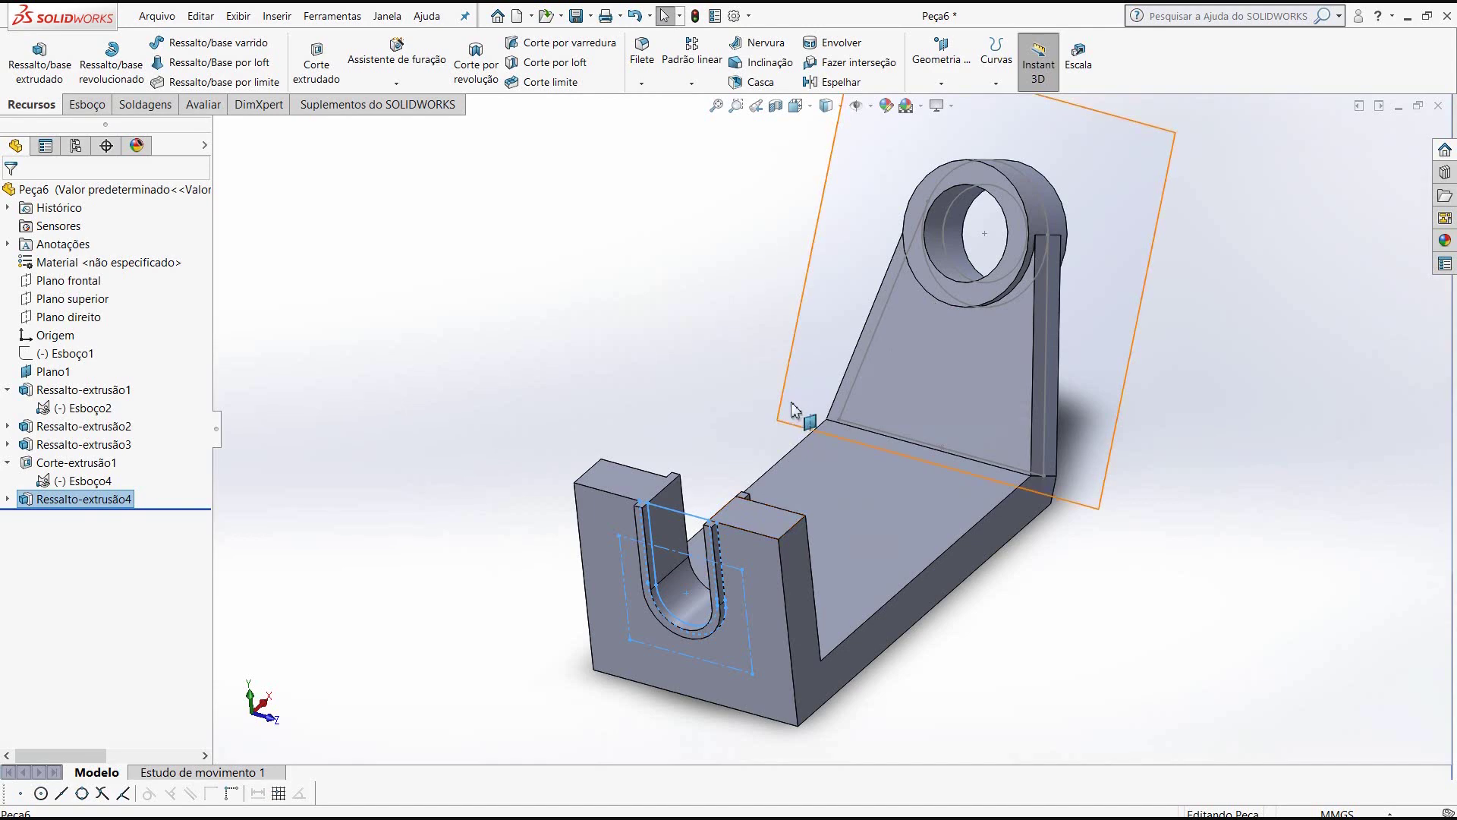
pyautogui.moveTo(799, 367)
pyautogui.mouseDown(button='middle')
pyautogui.moveTo(820, 410)
pyautogui.moveTo(822, 523)
pyautogui.mouseUp(button='middle')
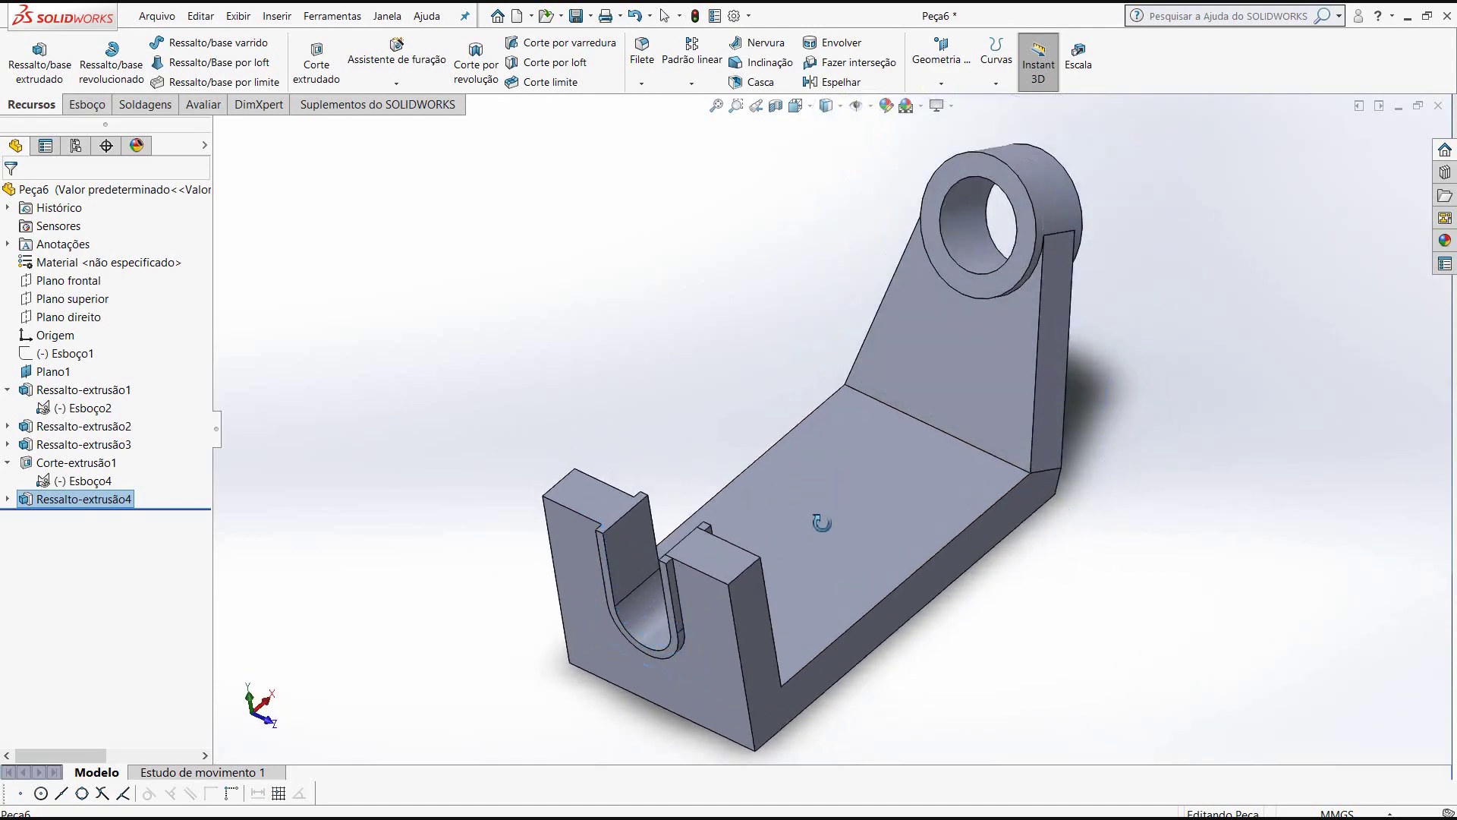
pyautogui.scroll(2, 822, 518)
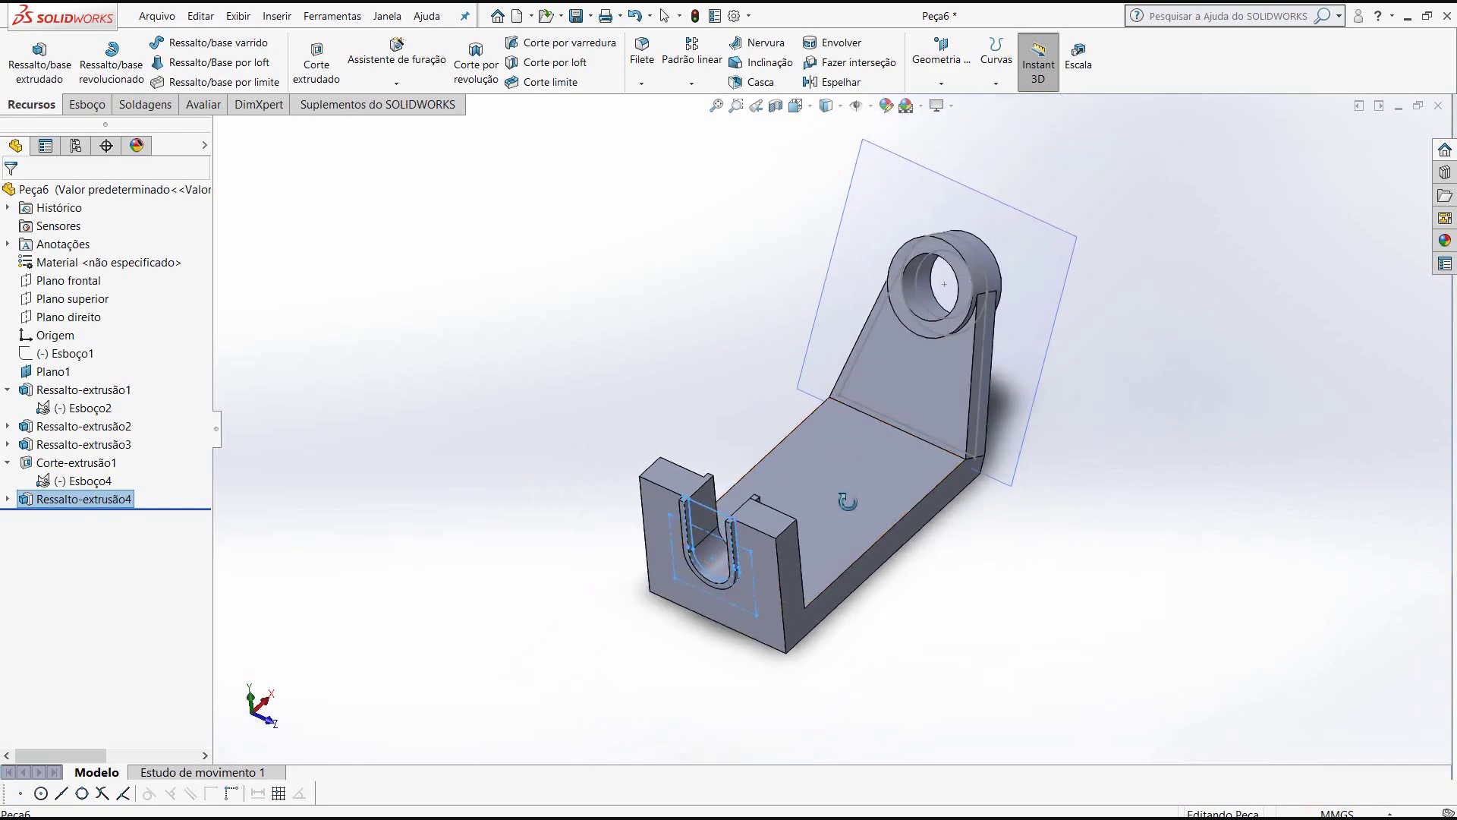
pyautogui.scroll(-2, 850, 465)
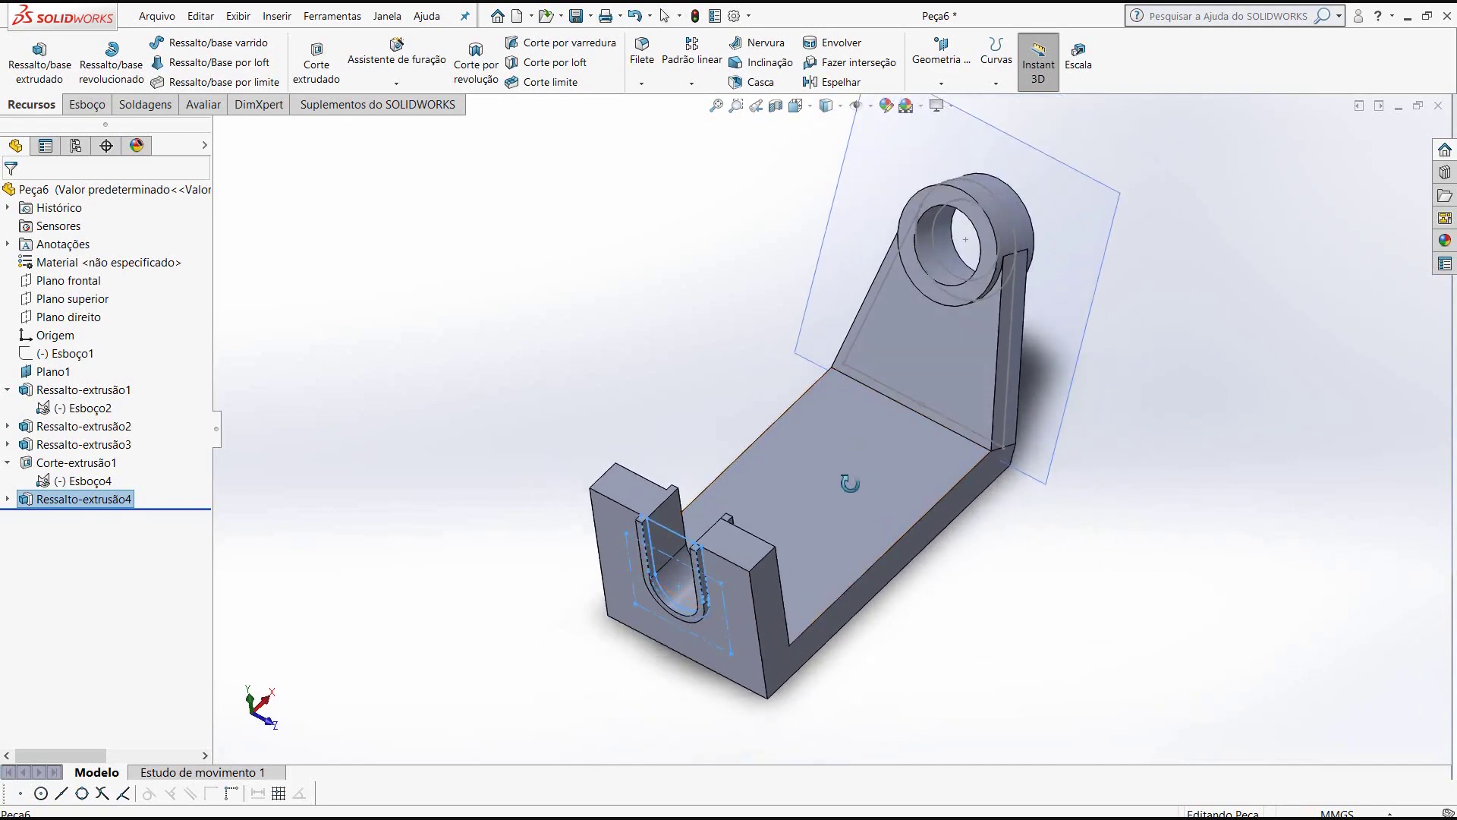
pyautogui.moveTo(842, 465); pyautogui.dragTo(898, 435, button='middle')
pyautogui.scroll(-2, 899, 439)
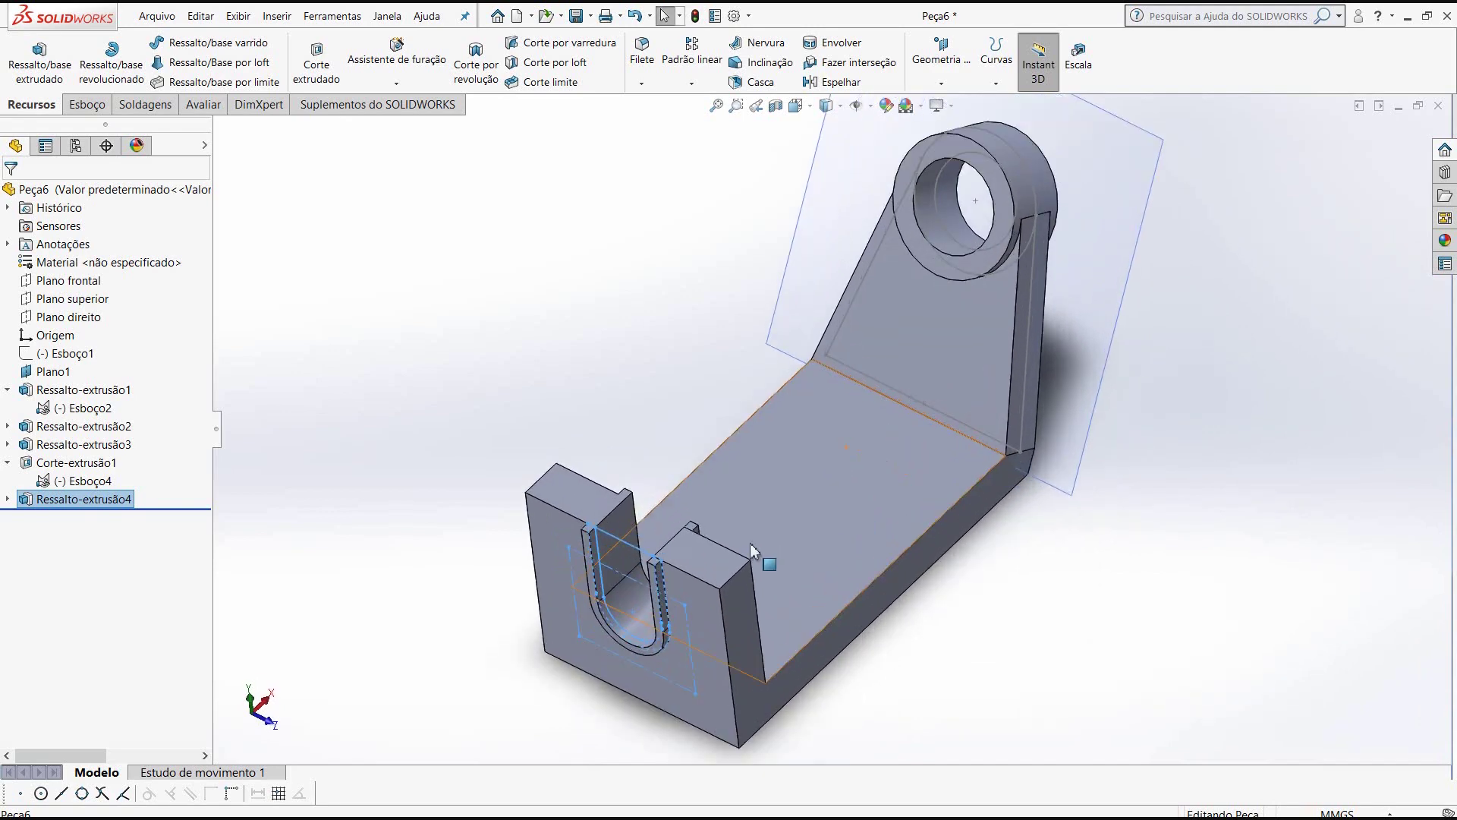
pyautogui.scroll(2, 826, 472)
pyautogui.scroll(-2, 874, 449)
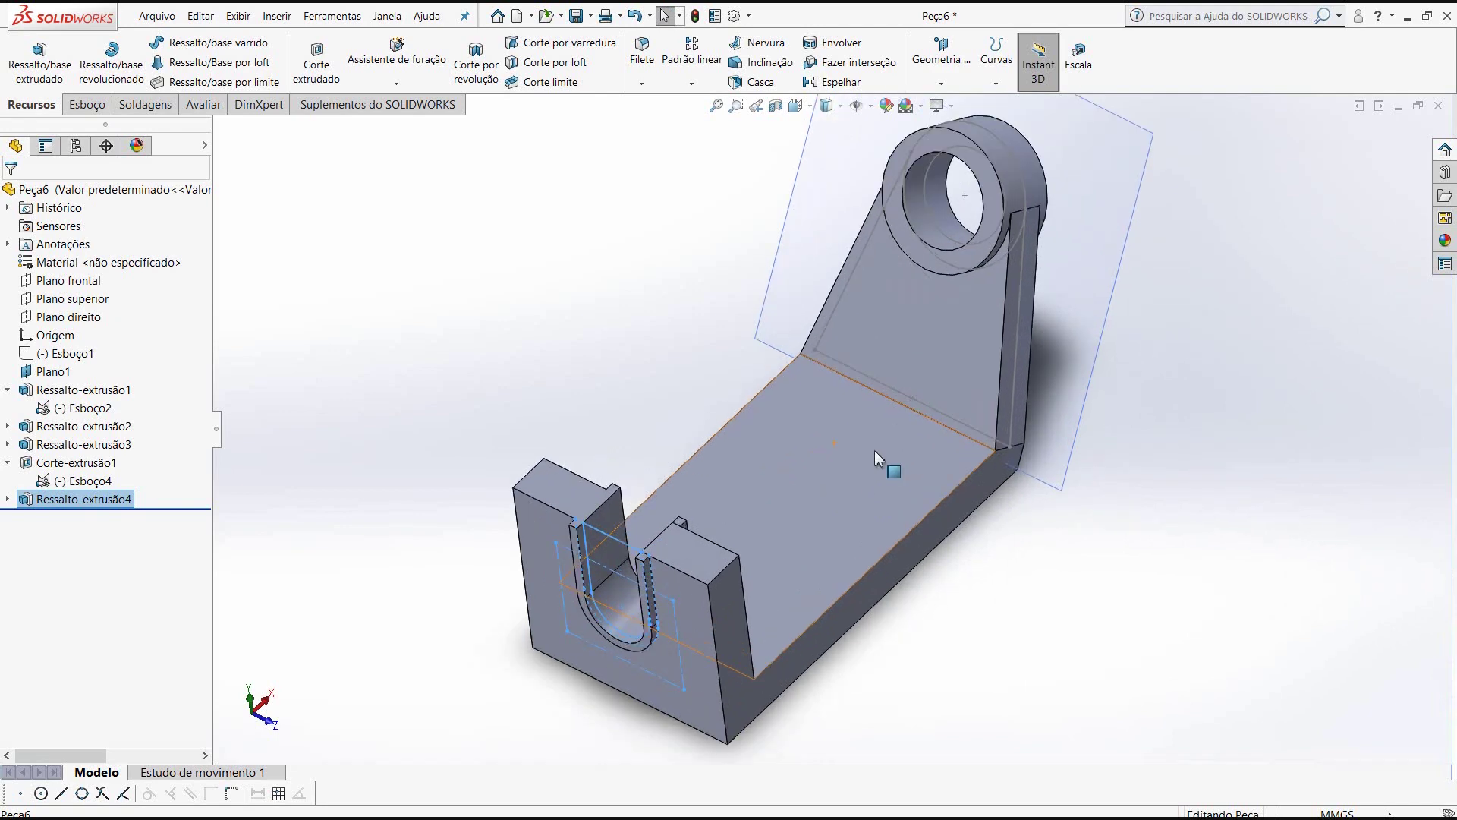
pyautogui.scroll(1, 872, 455)
pyautogui.scroll(1, 869, 410)
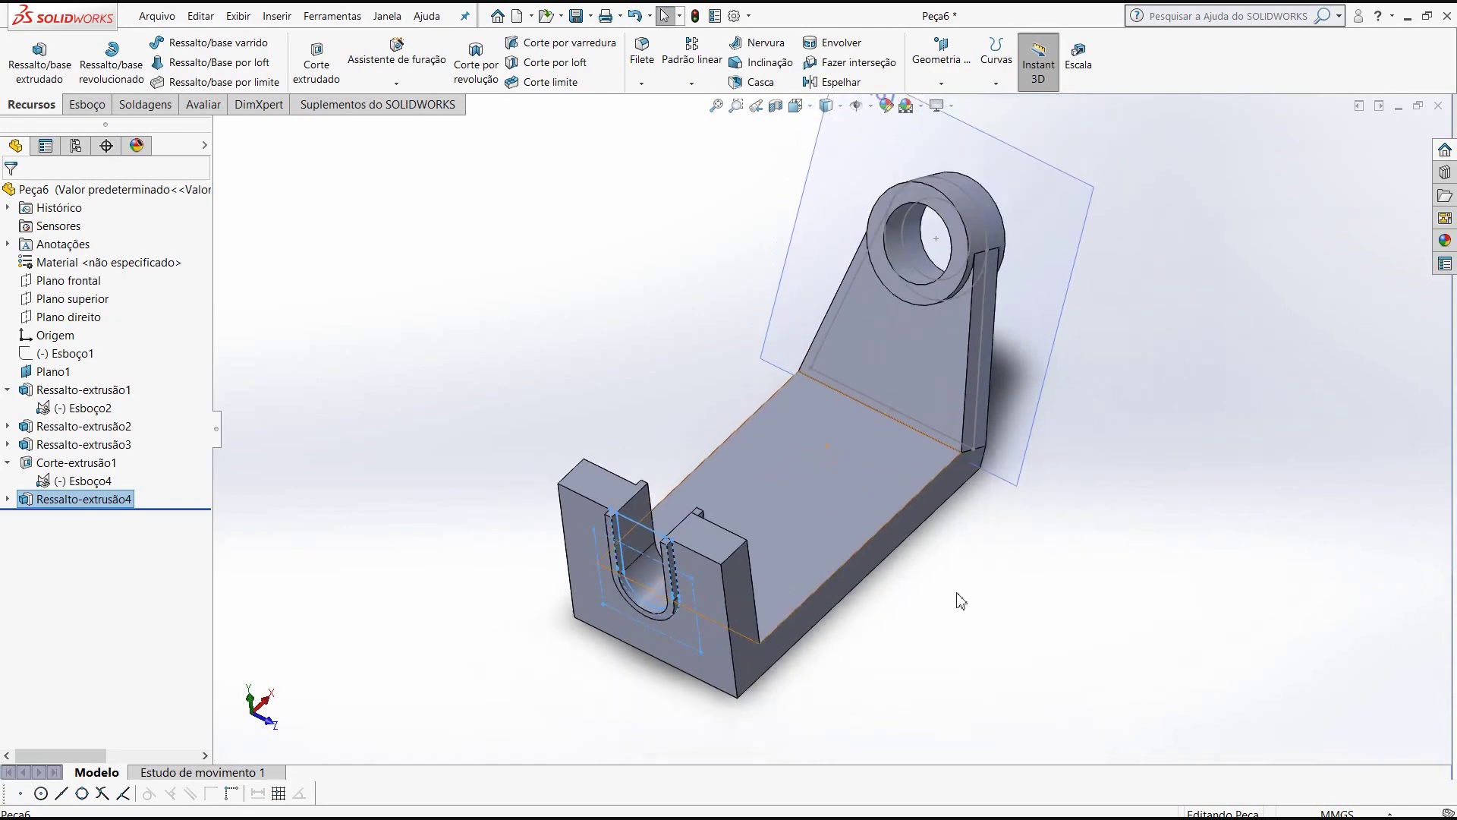